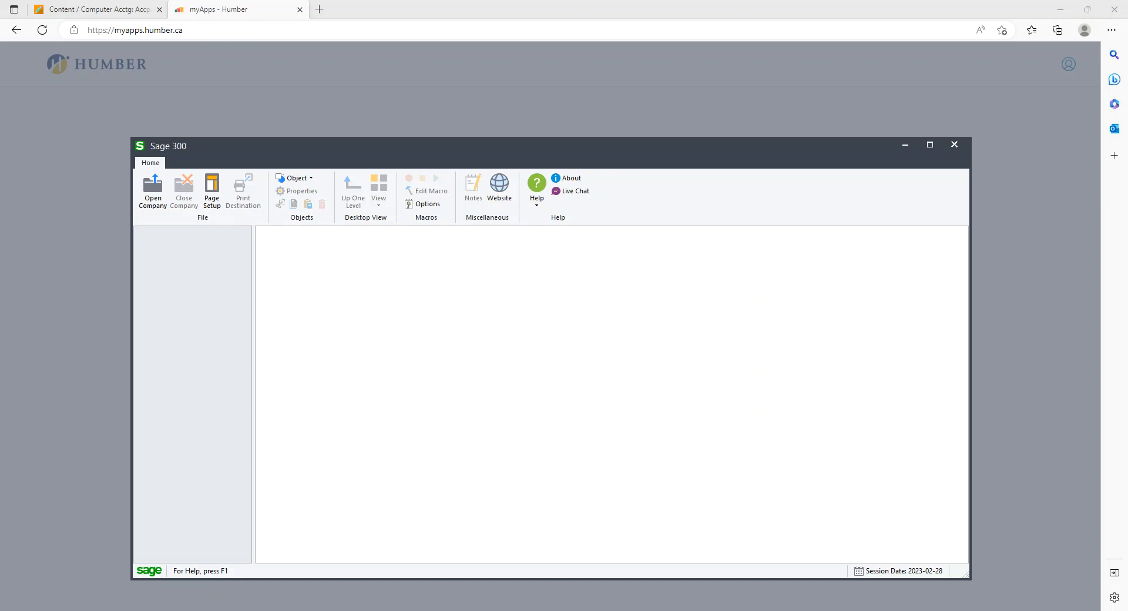
Download the original EOL_13.zip file from the Week_08 course content
left_click(118, 10)
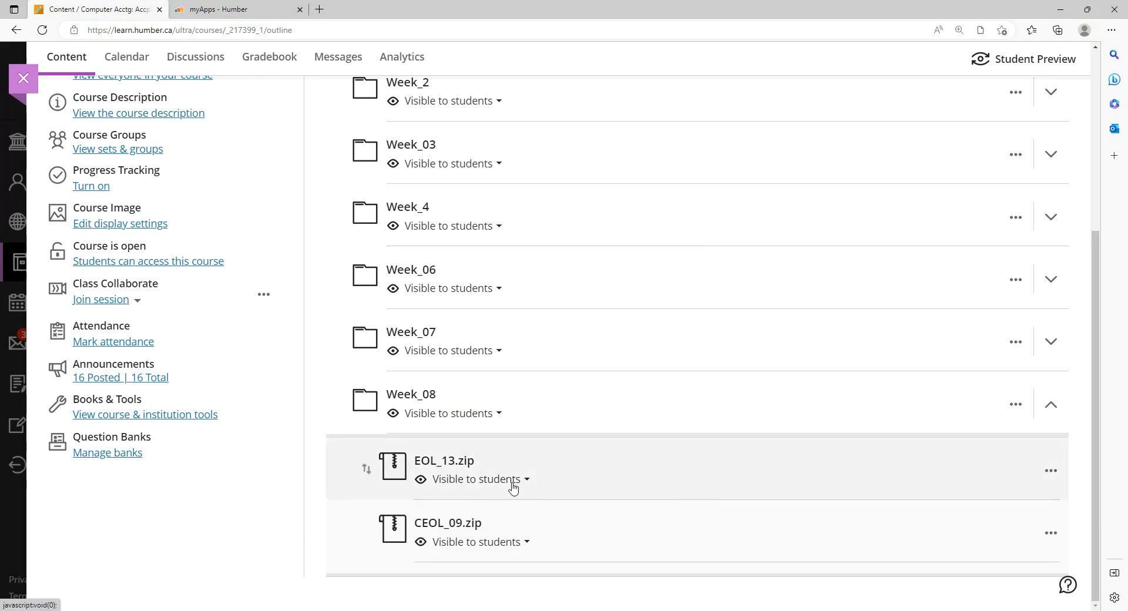
left_click(1049, 472)
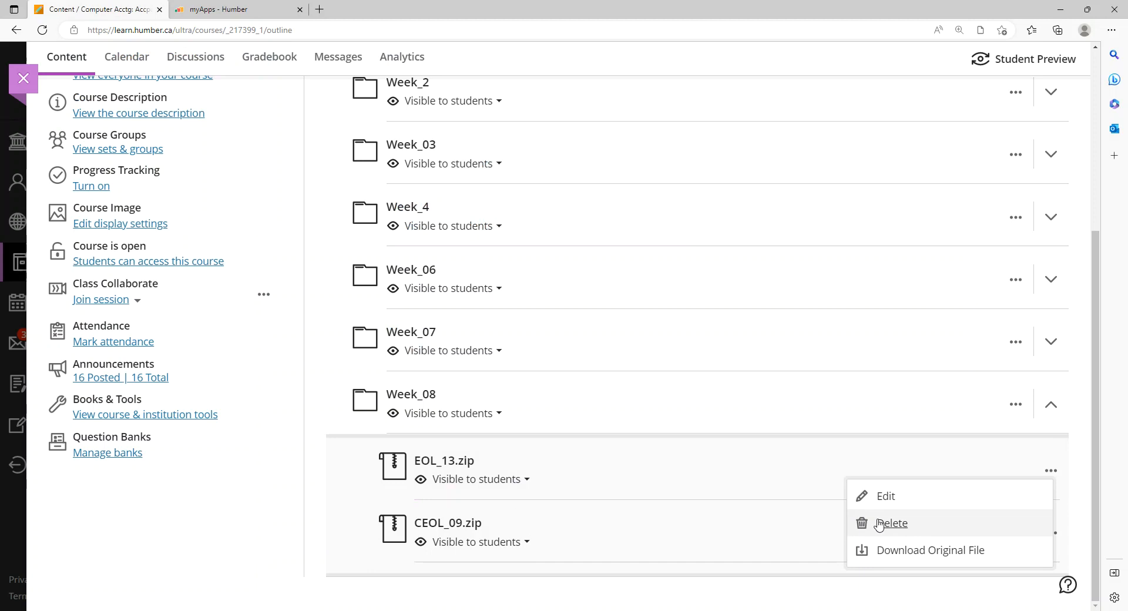
left_click(899, 552)
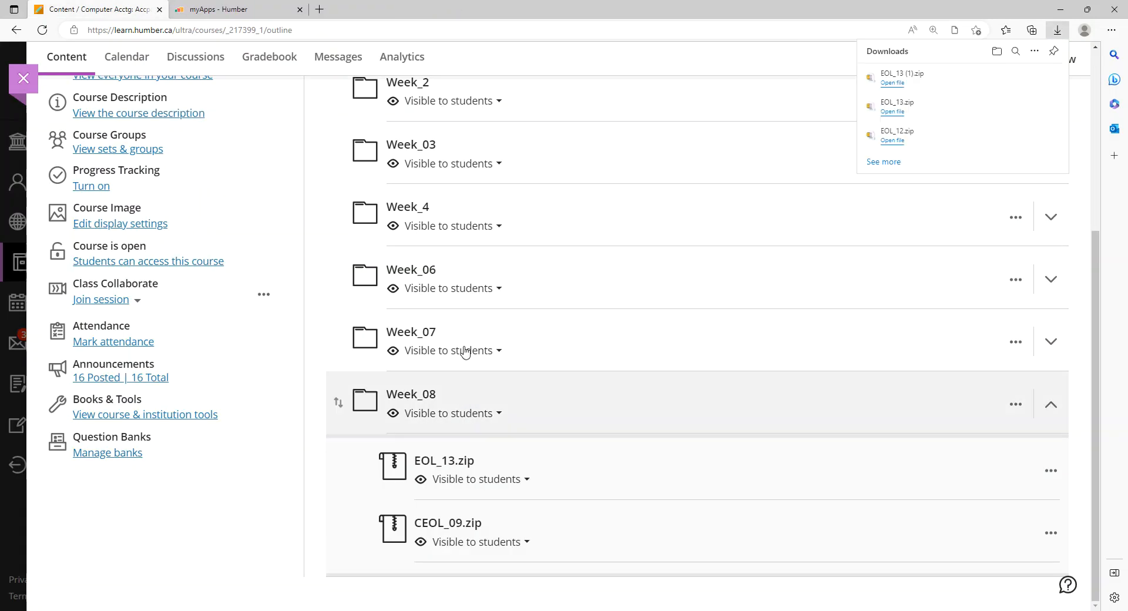
Open the download location and delete the older EOL_13 zip file and EOL_13 folder from Downloads
left_click(1016, 78)
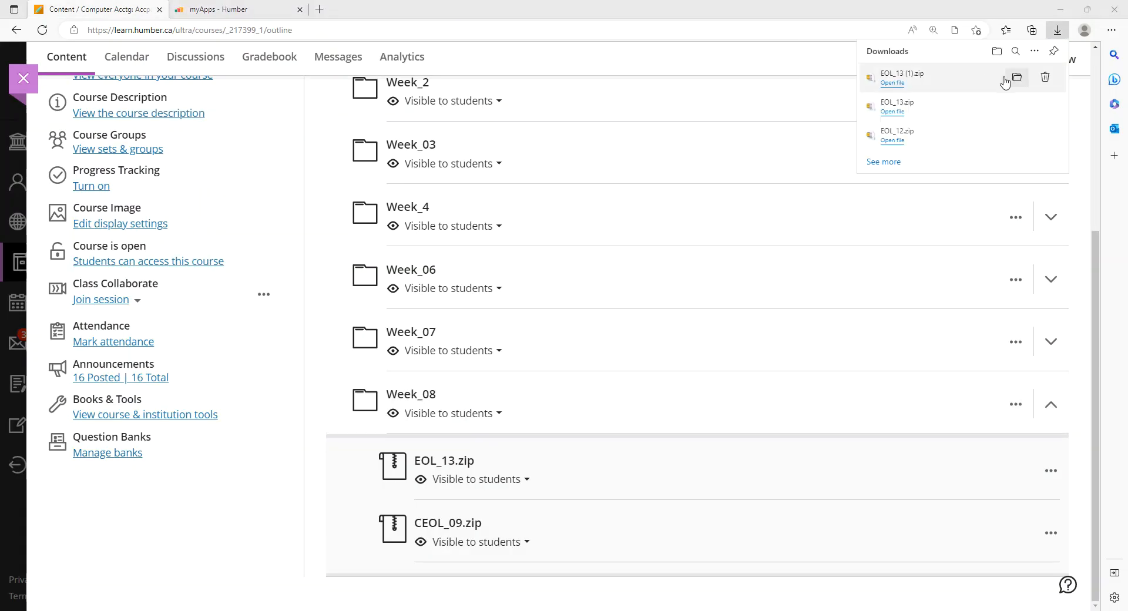
left_click(253, 161)
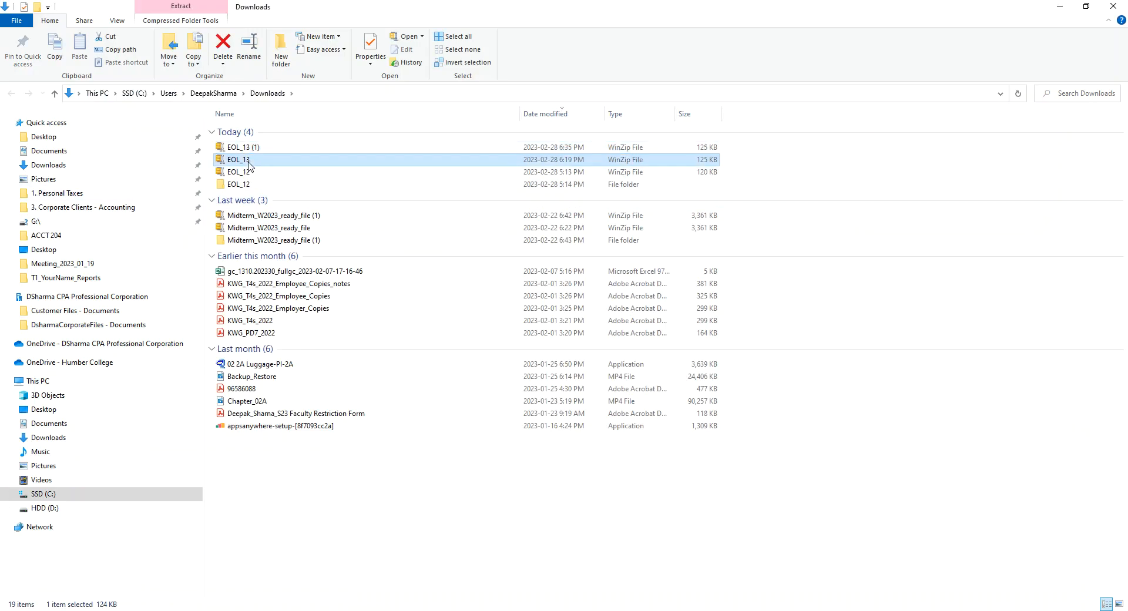
left_click(256, 173, "ctrl")
key("Delete")
Unzip the newly downloaded EOL_13 (1).zip here with WinZip
left_click(273, 150)
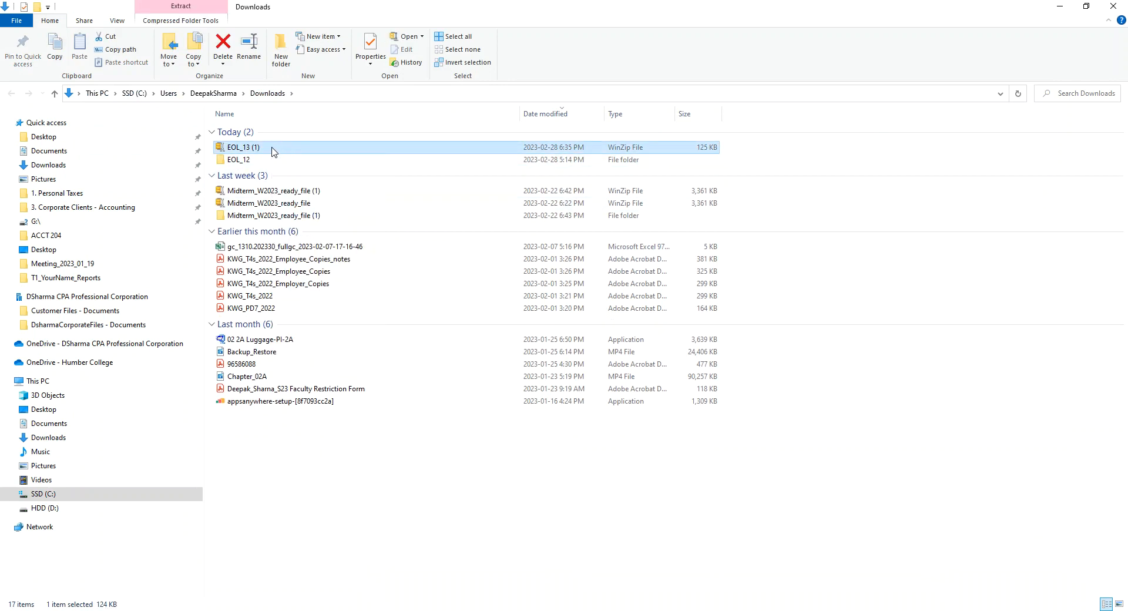
right_click(273, 148)
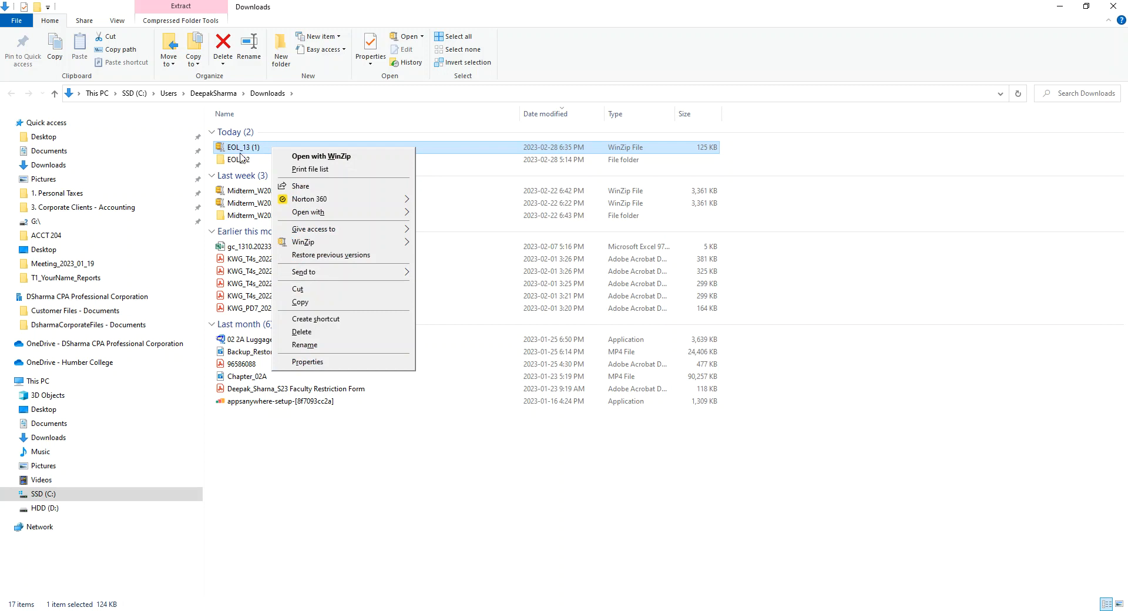
mouse_move(319, 247)
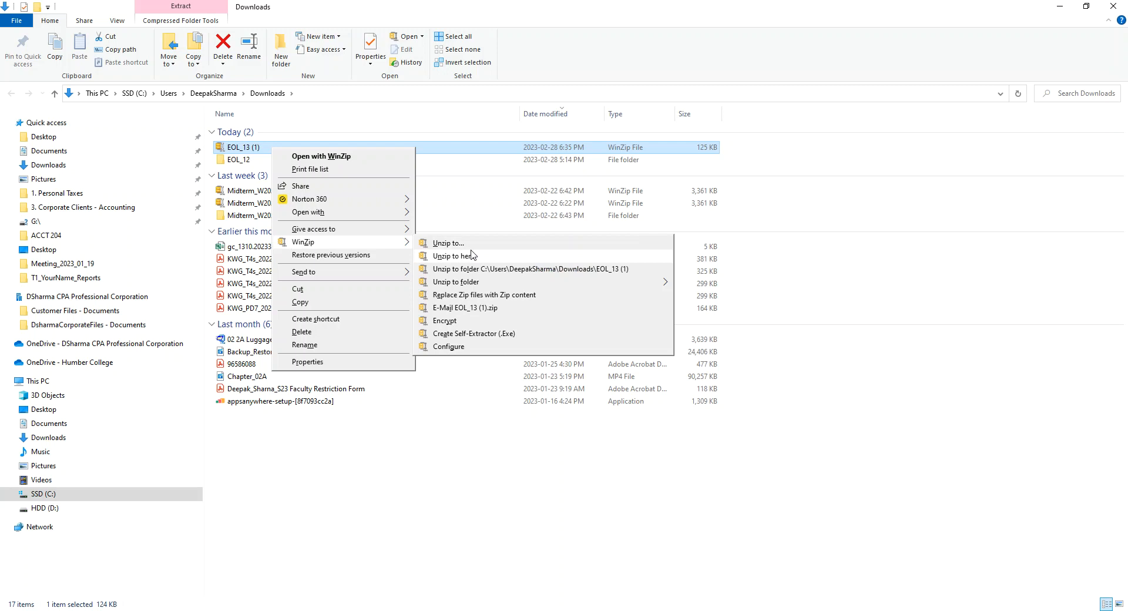
left_click(471, 257)
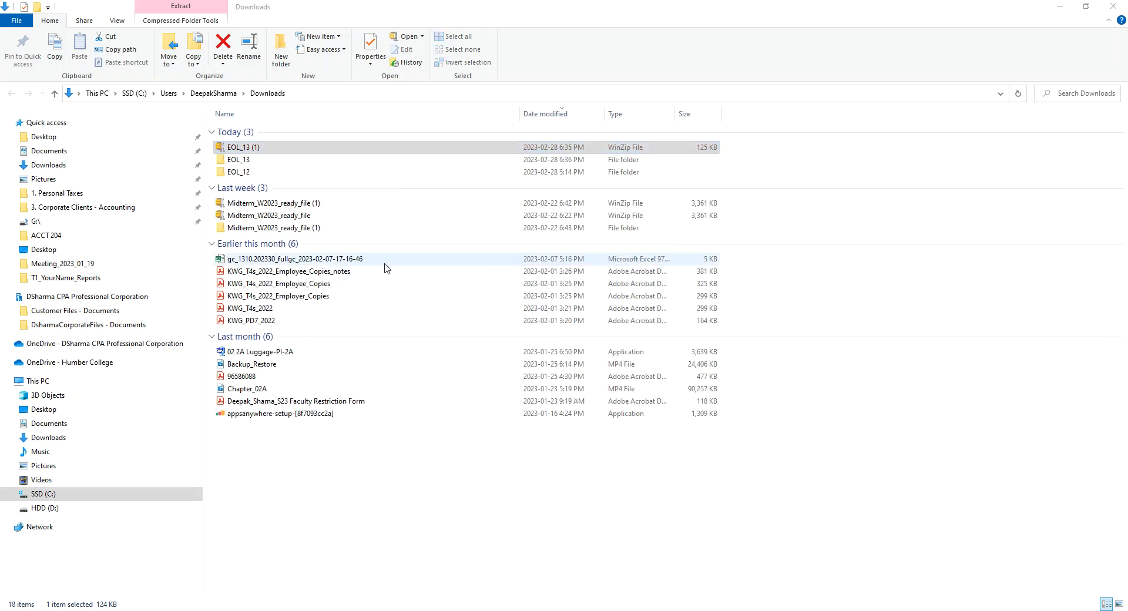
Switch to the Database Load utility and sign in as ADMIN with the administrator password
left_click(256, 163)
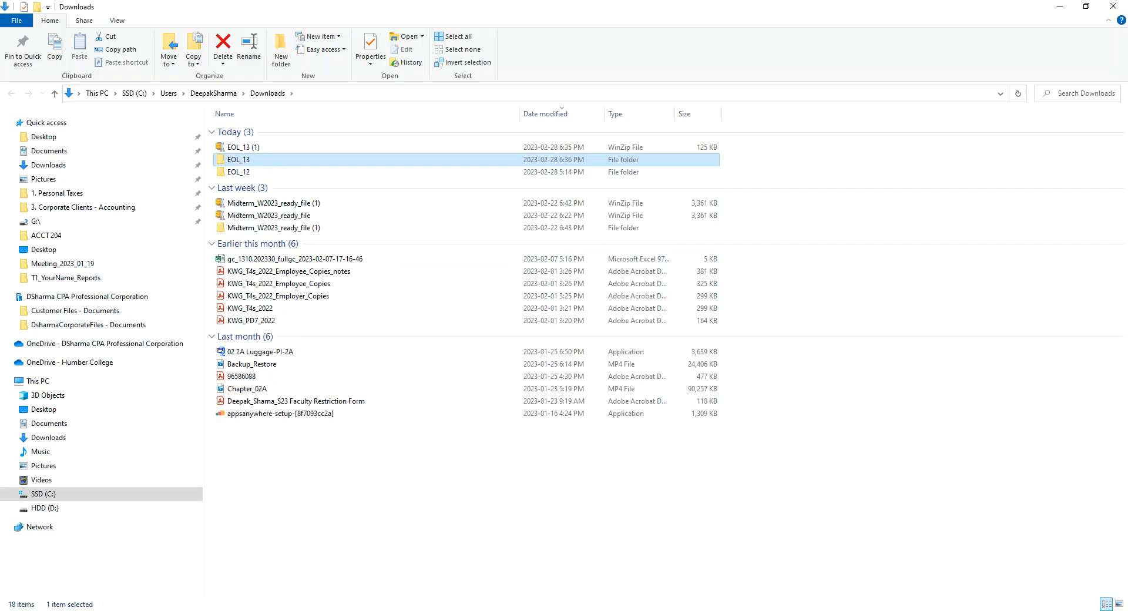
key("alt+Tab")
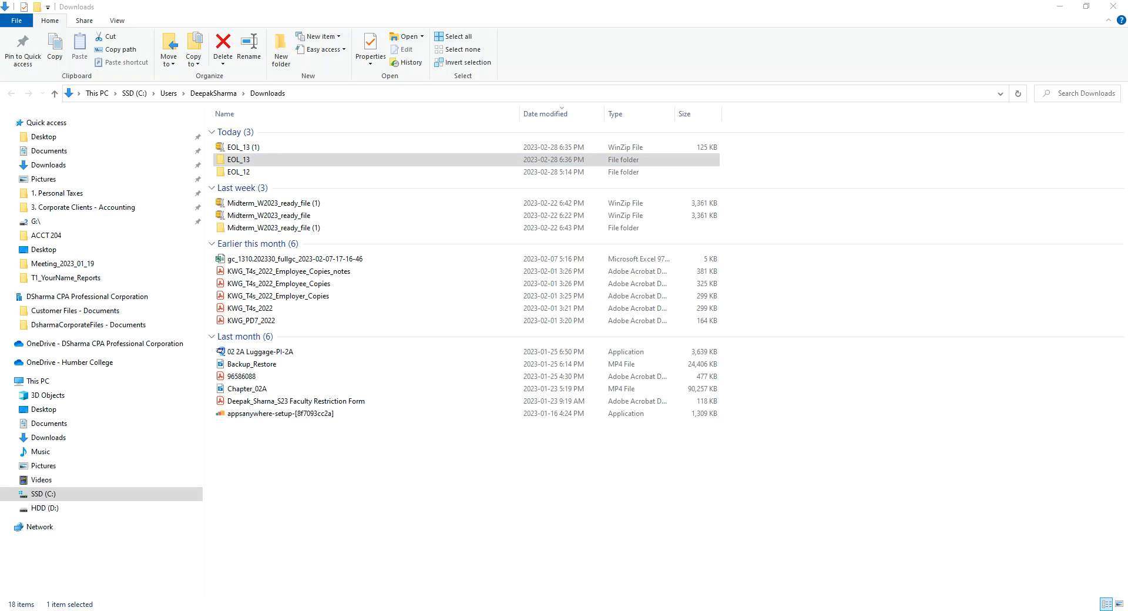
key("Tab")
type("ADMIN")
key("Return")
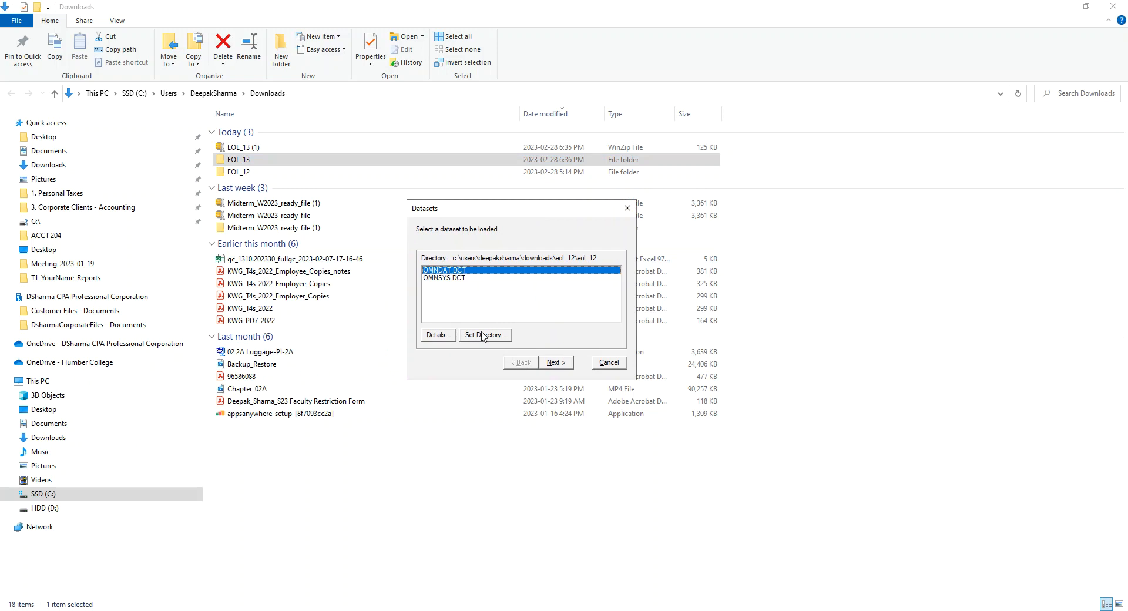
Set the dataset directory to the EOL_13 folder inside Downloads
left_click(485, 335)
left_click_drag(147, 296, 474, 210)
left_click(436, 267)
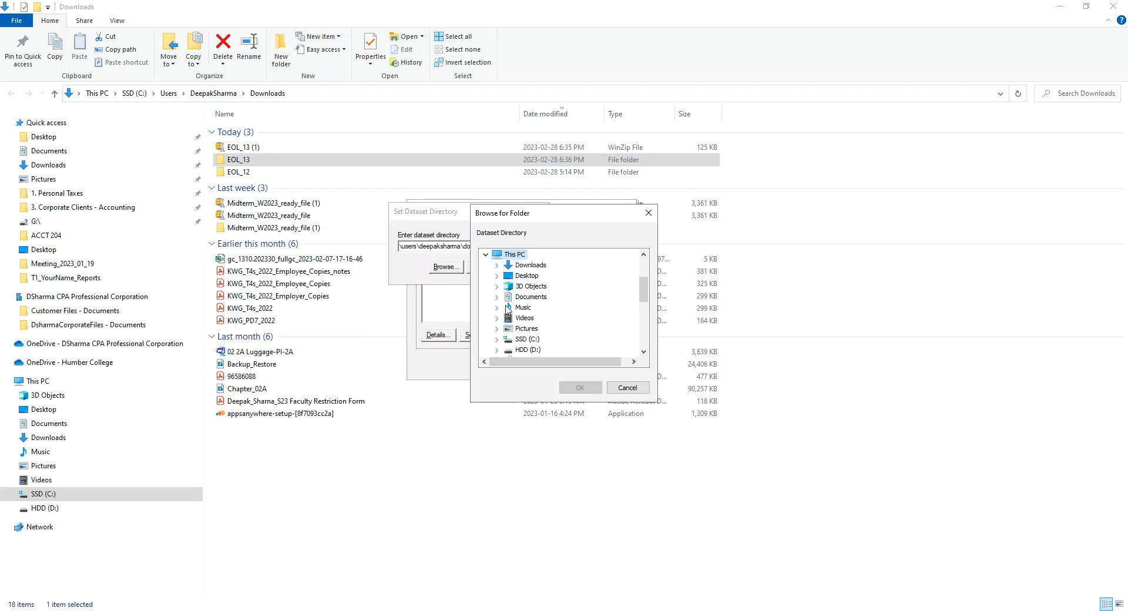
left_click(497, 265)
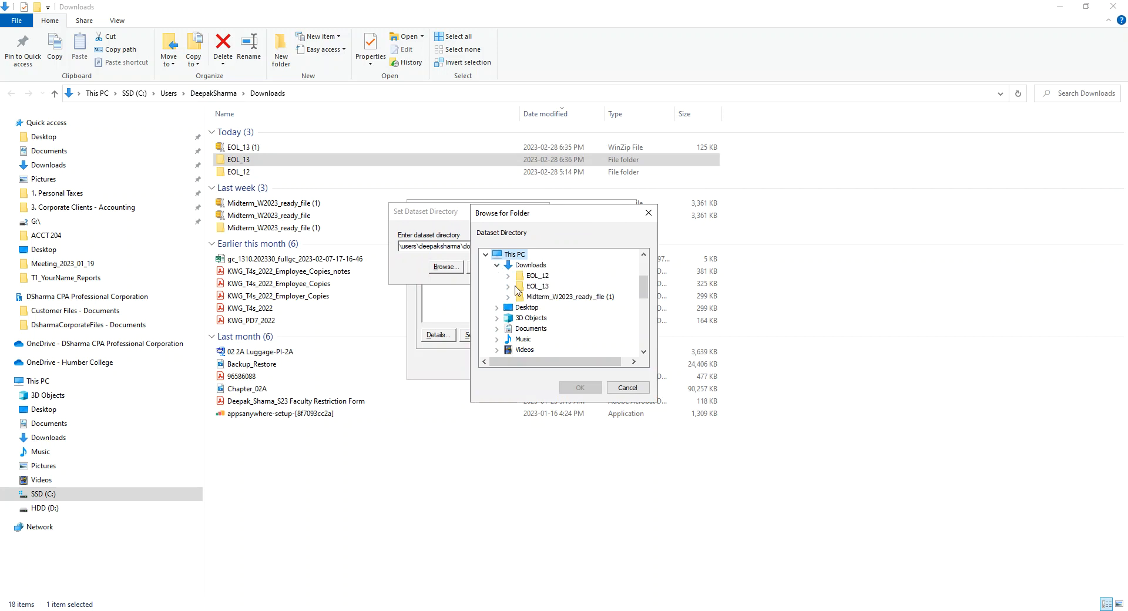
left_click(509, 287)
left_click(537, 288)
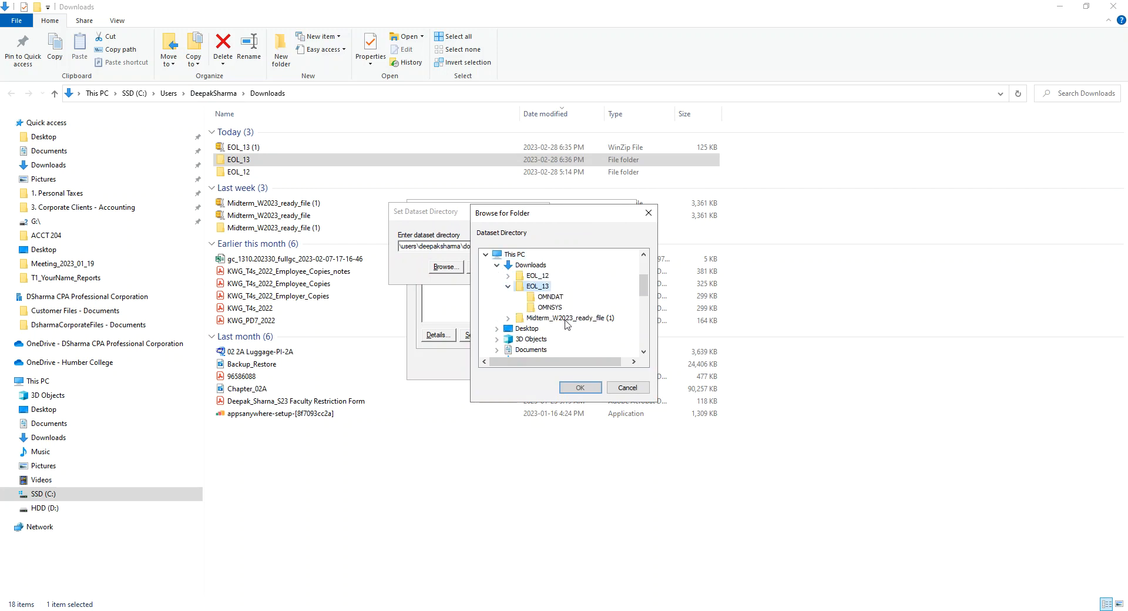
left_click(584, 389)
left_click(483, 267)
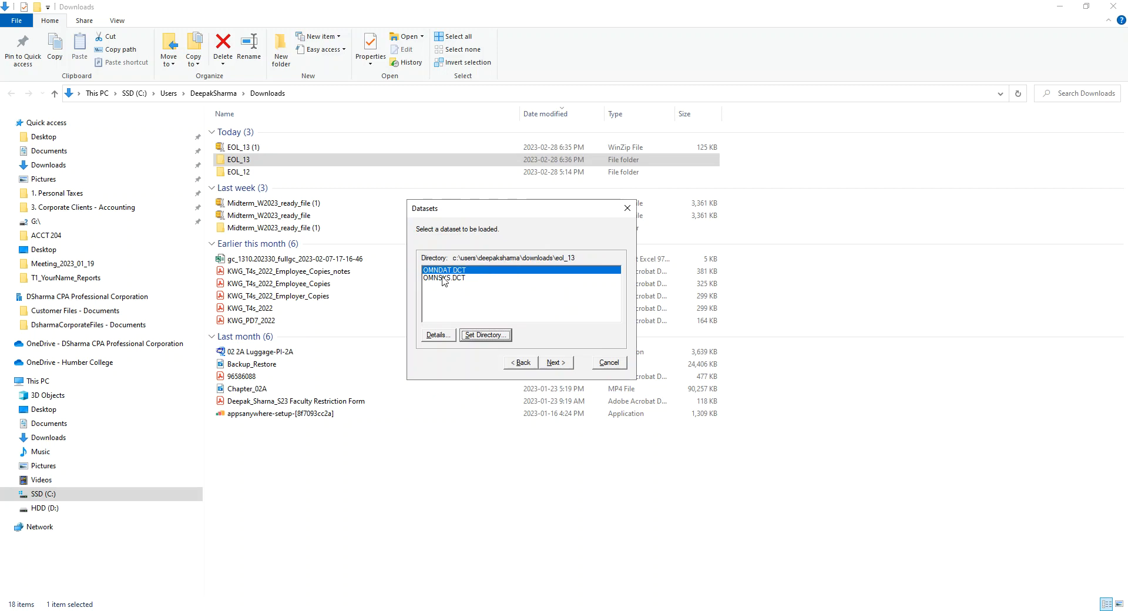
Select the OMNDAT.DCT dataset and load it into the OMNDAT database
left_click(555, 362)
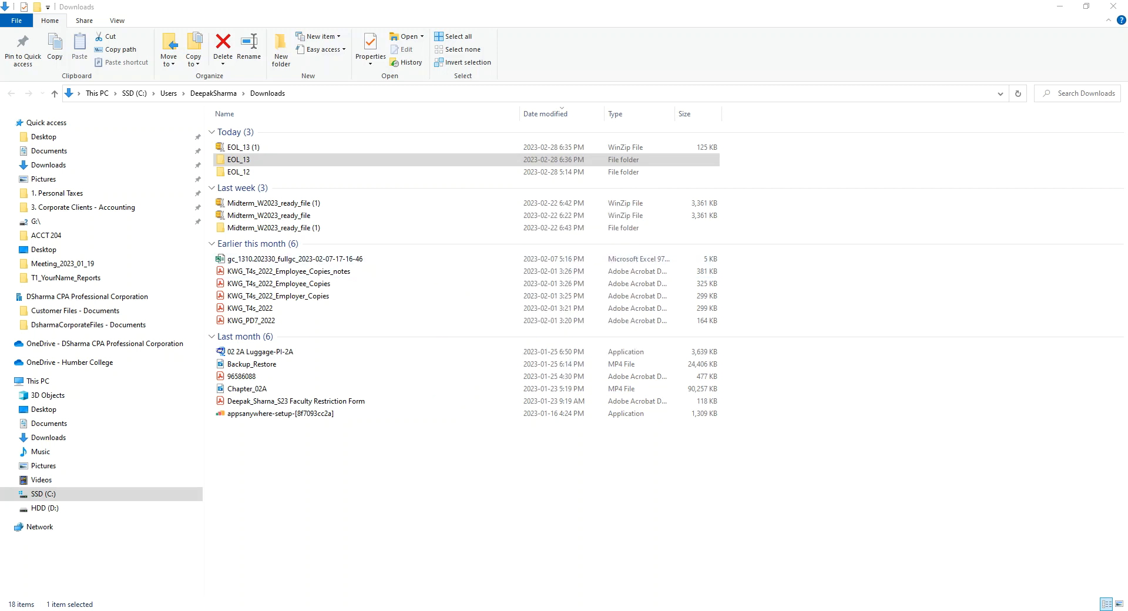
left_click(474, 303)
left_click(578, 366)
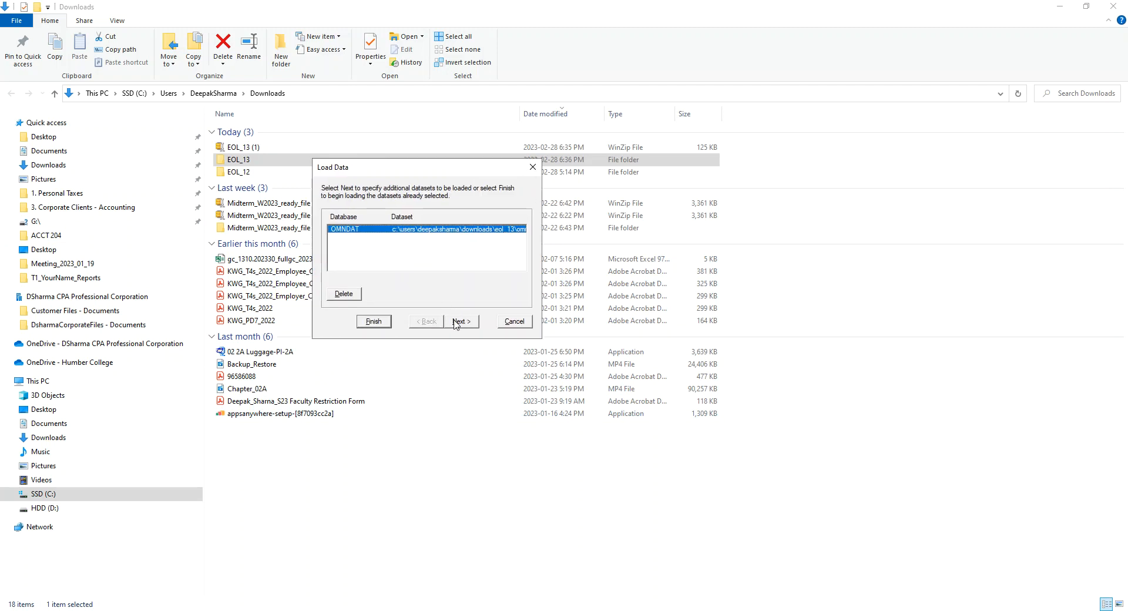
Add the OMNSYS.DCT dataset to be loaded into the OMNSYS database
left_click(459, 320)
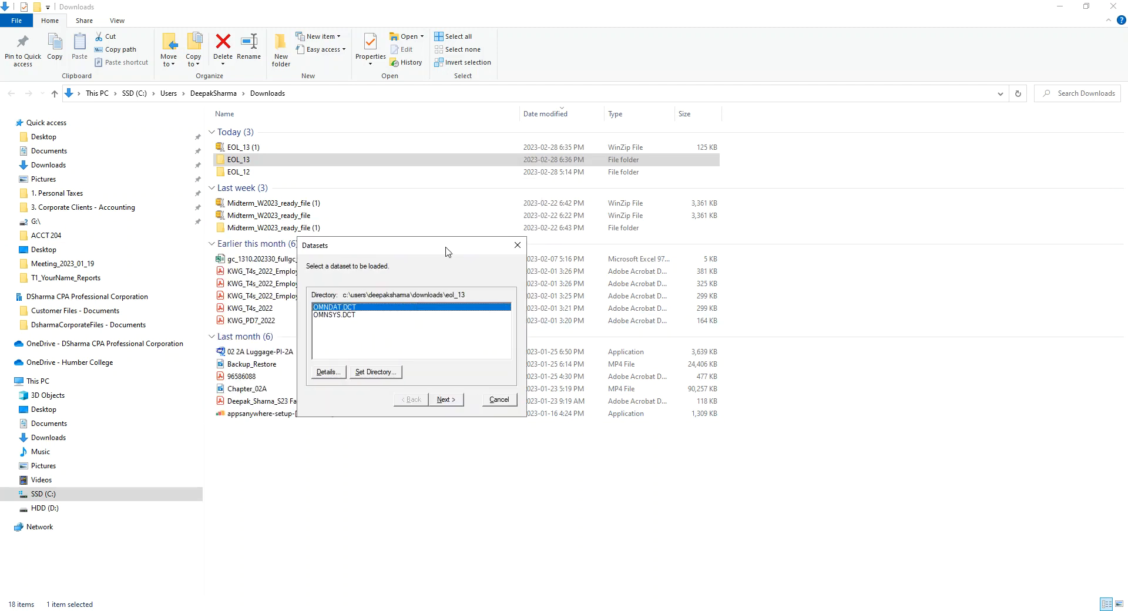
left_click(333, 315)
left_click(445, 399)
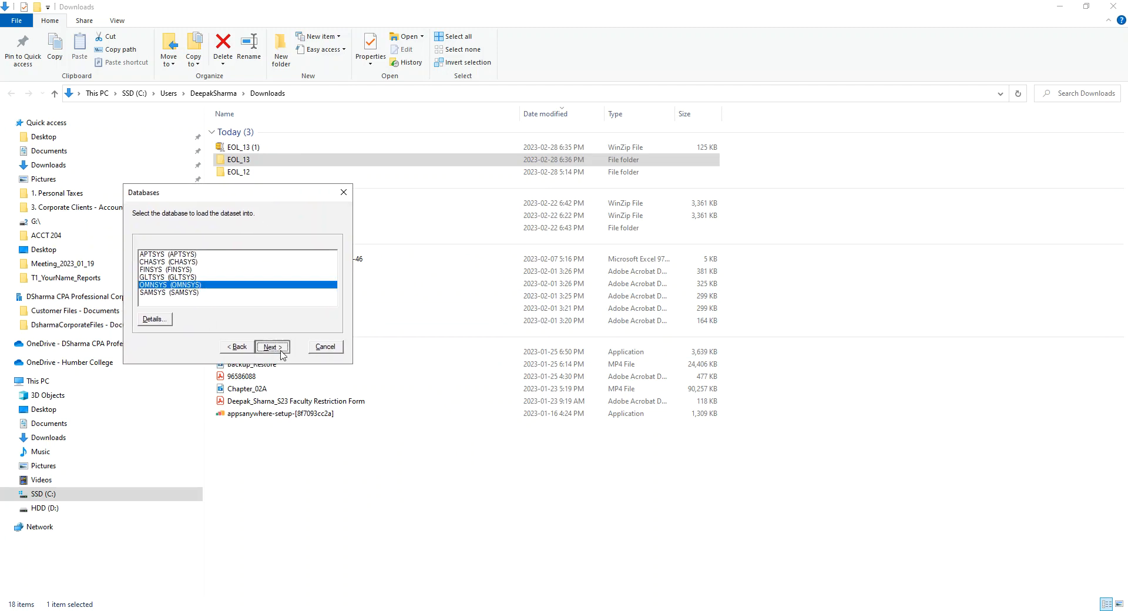
left_click(276, 351)
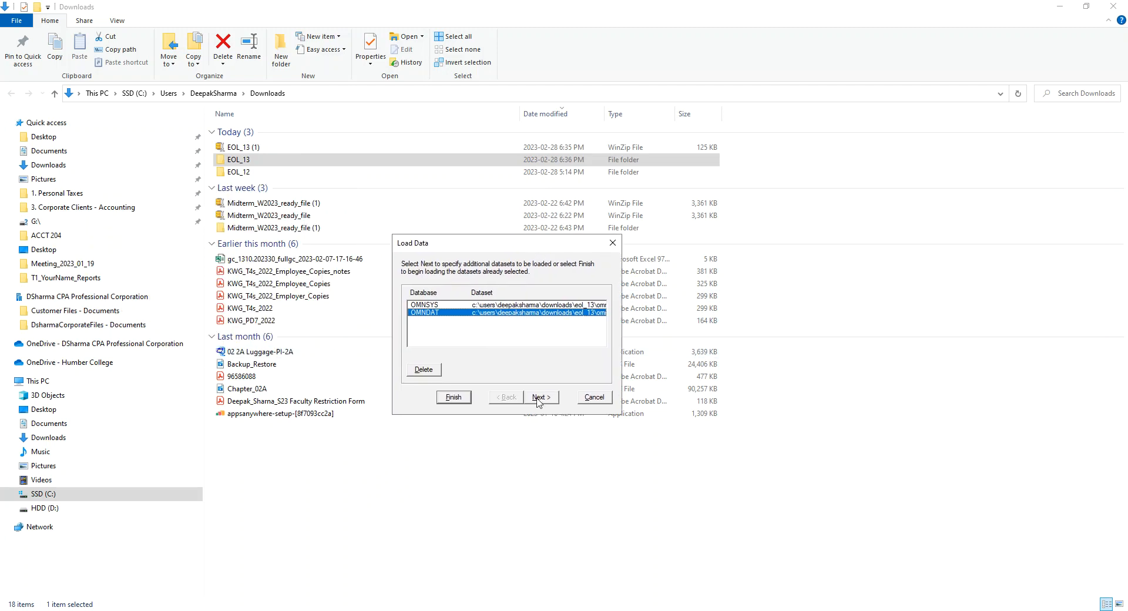
Finish the data load, accept overwriting existing data in both databases, and close the Load Data dialog
left_click(537, 400)
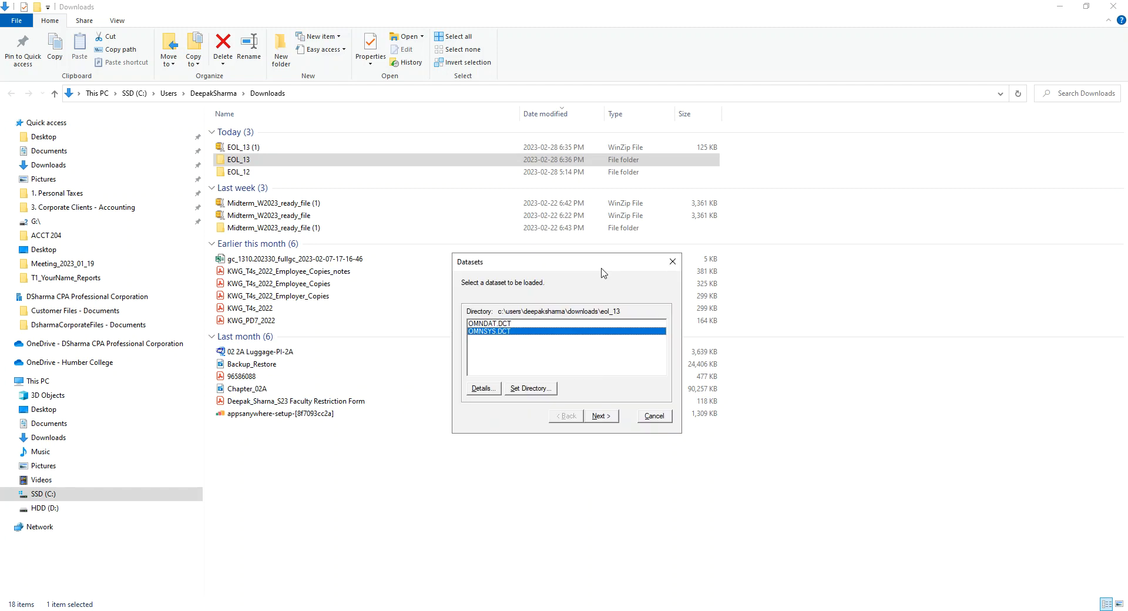
left_click(606, 418)
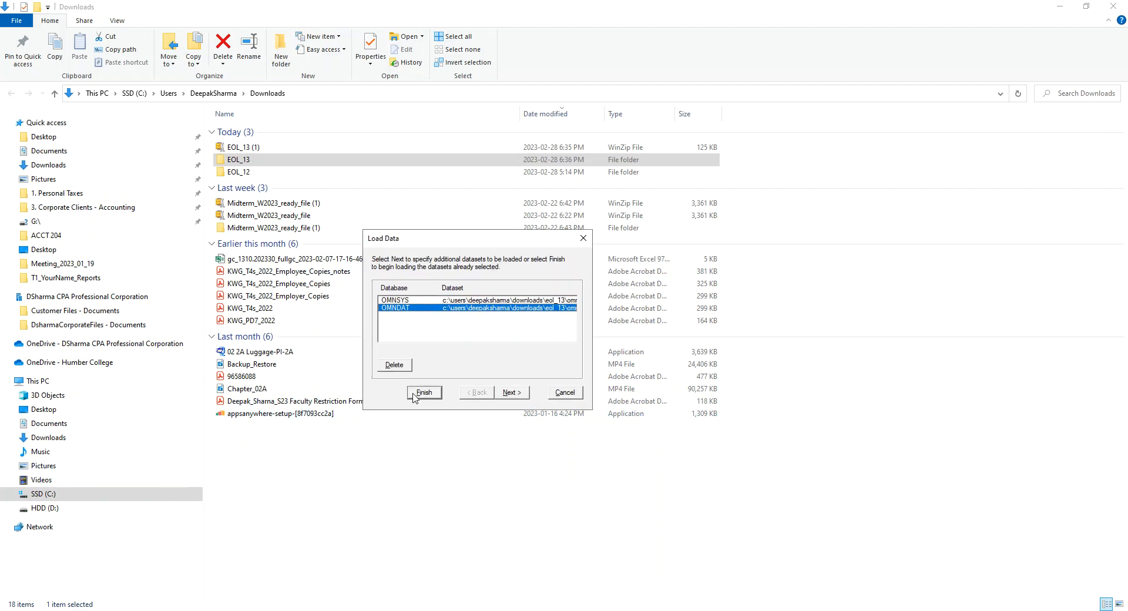
left_click(422, 393)
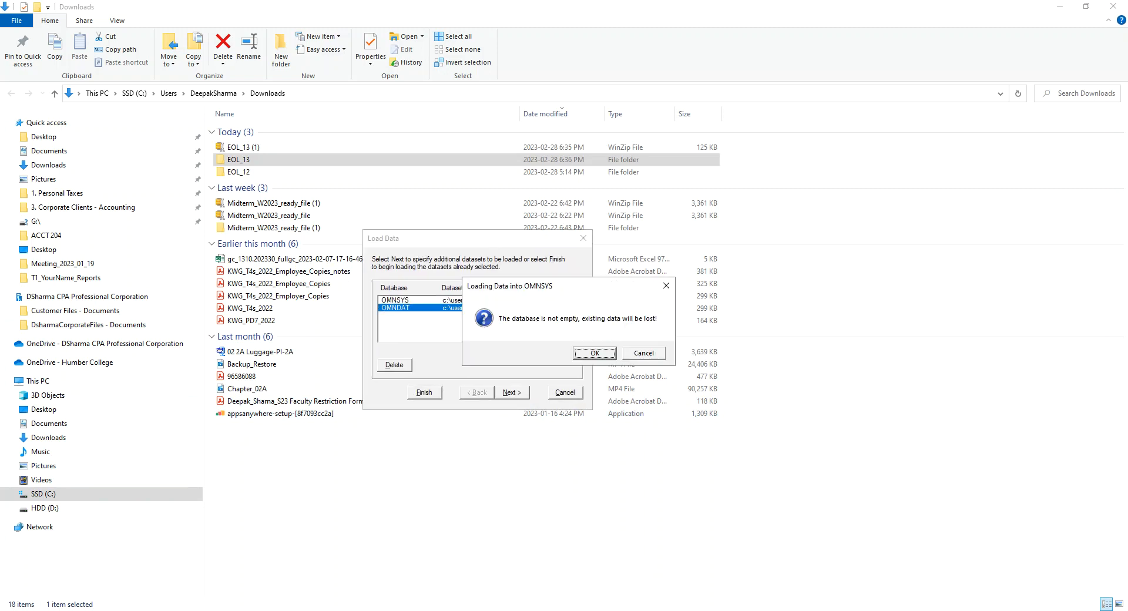
left_click(590, 353)
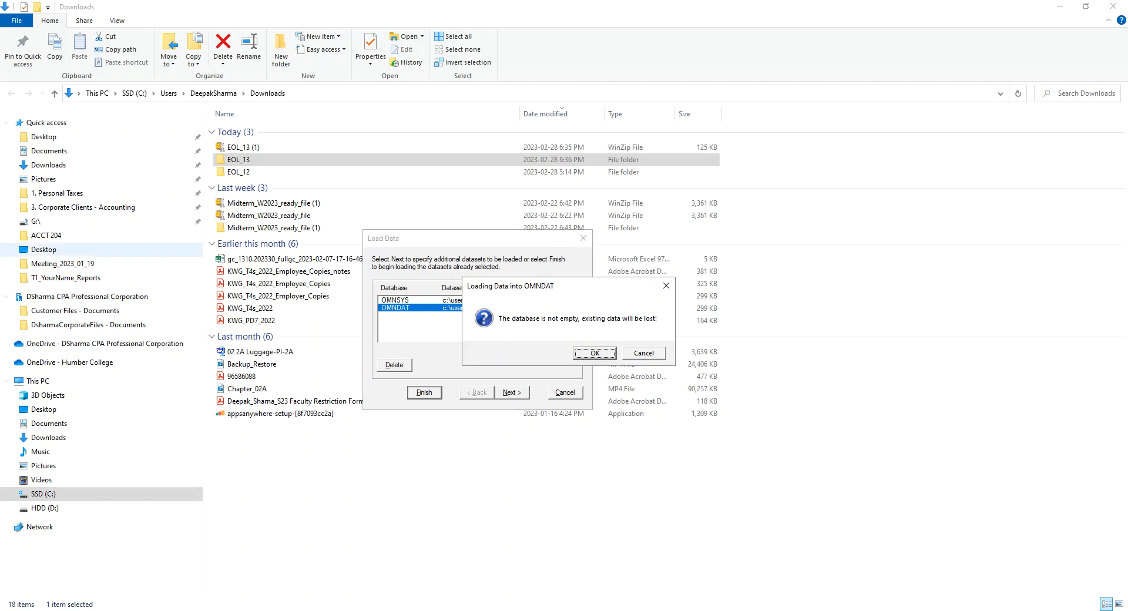
left_click(598, 354)
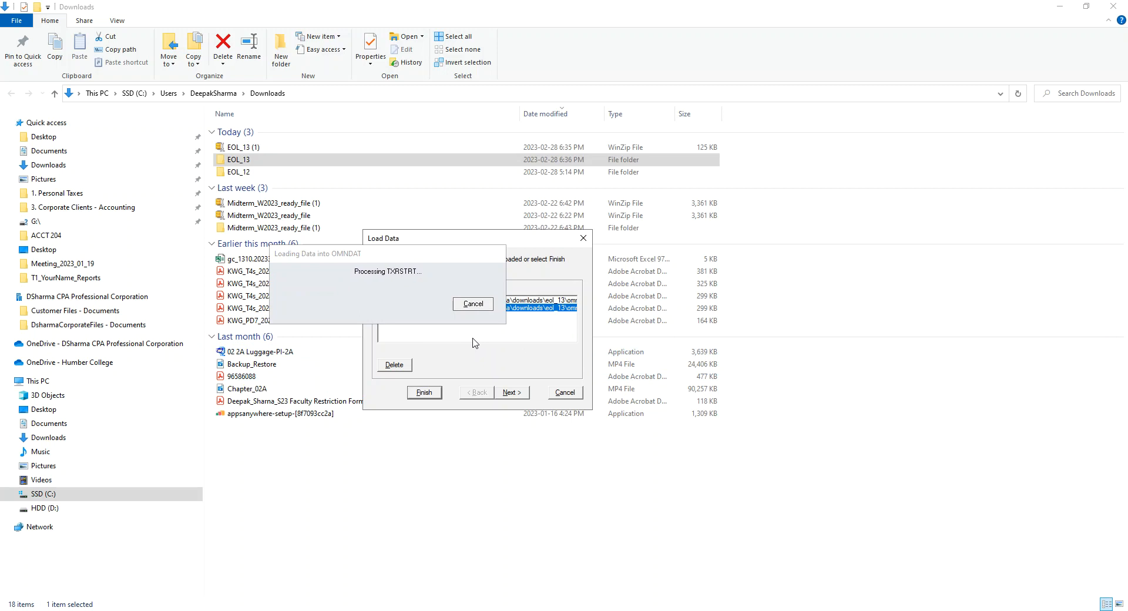
left_click(566, 393)
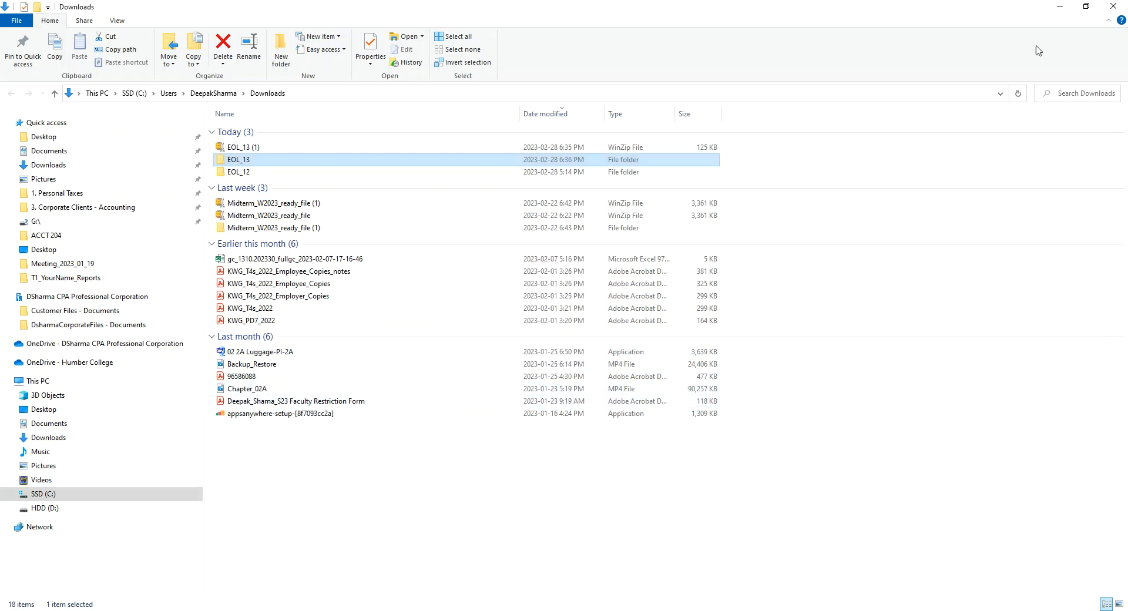
Open the OMNDAT company in Sage 300 as ADMIN and dismiss the module activation notice
left_click(1060, 7)
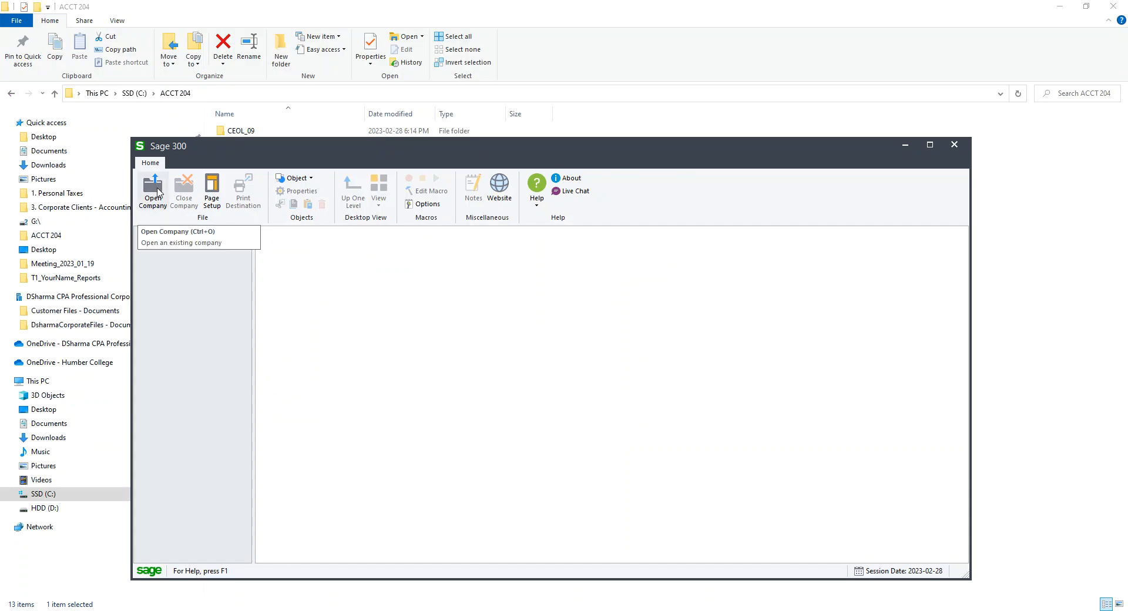
left_click(157, 191)
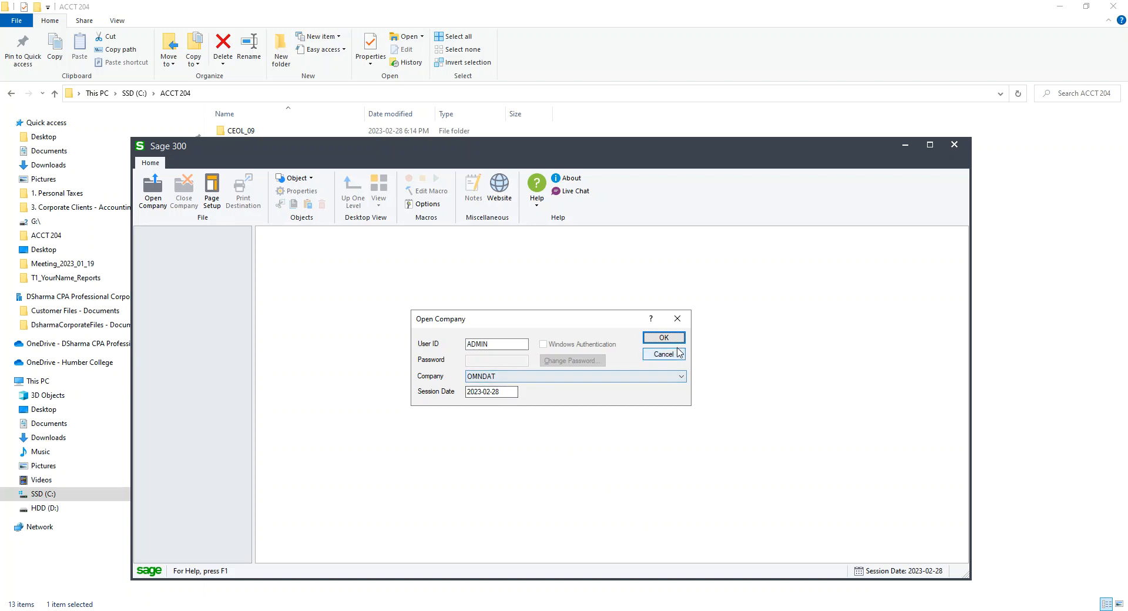
left_click(663, 339)
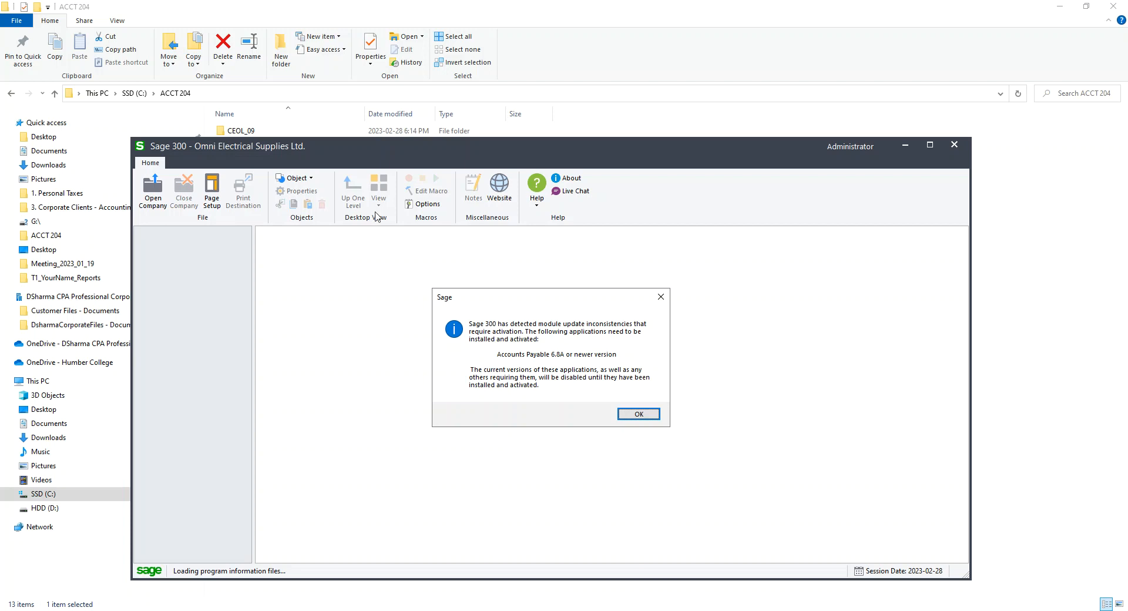
left_click(654, 417)
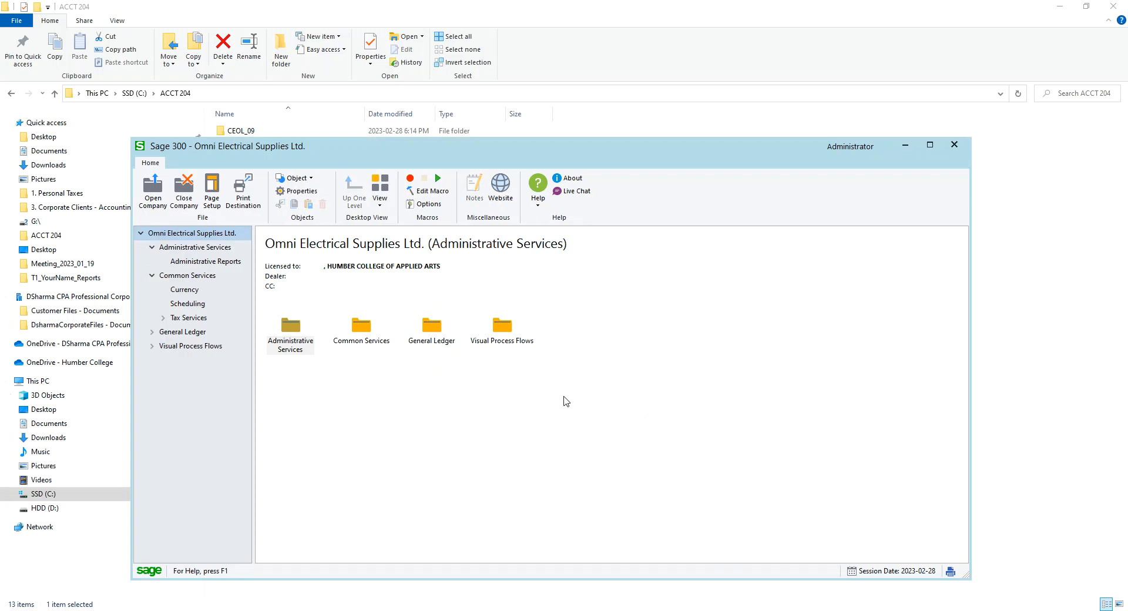
Run Data Activation under Administrative Services, confirm the backup, and activate Accounts Payable 6.8A
left_click(209, 249)
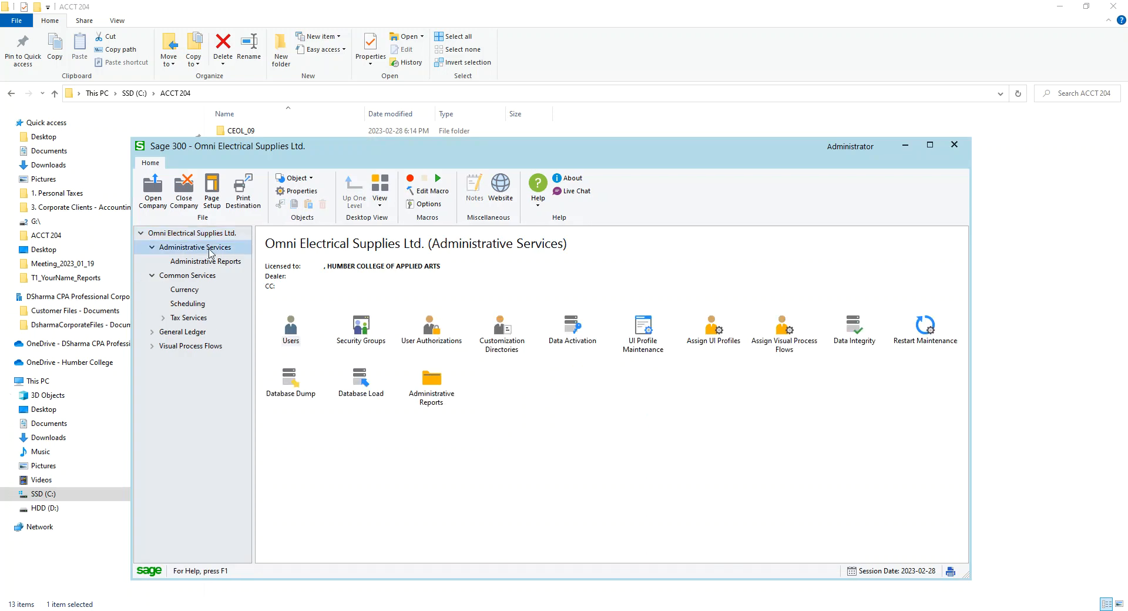
double_click(578, 340)
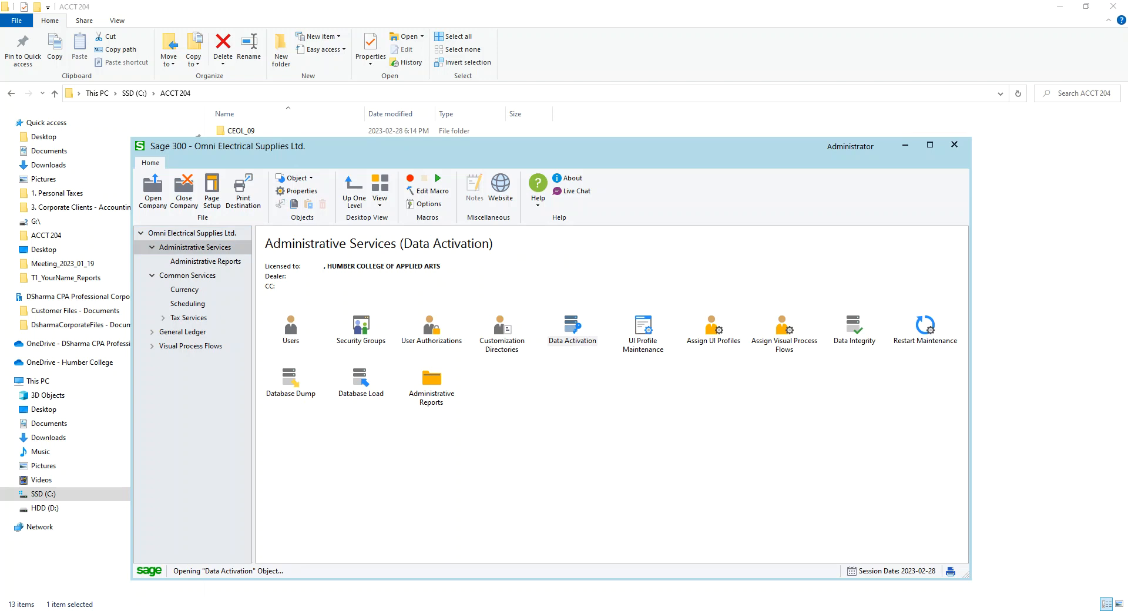
left_click(445, 307)
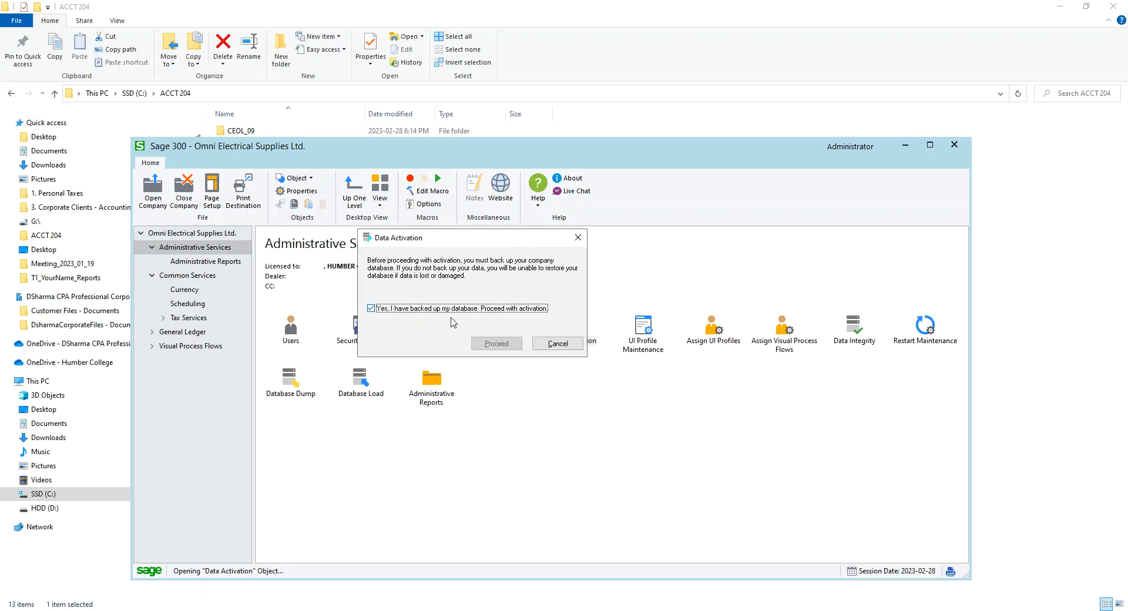
left_click(498, 345)
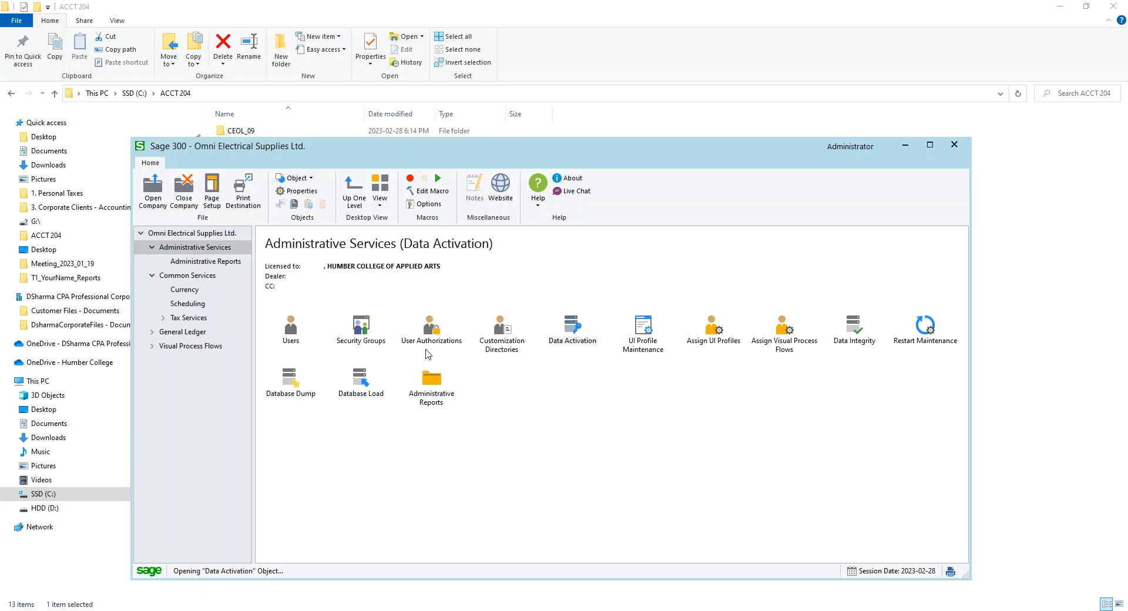
left_click(586, 456)
left_click(706, 460)
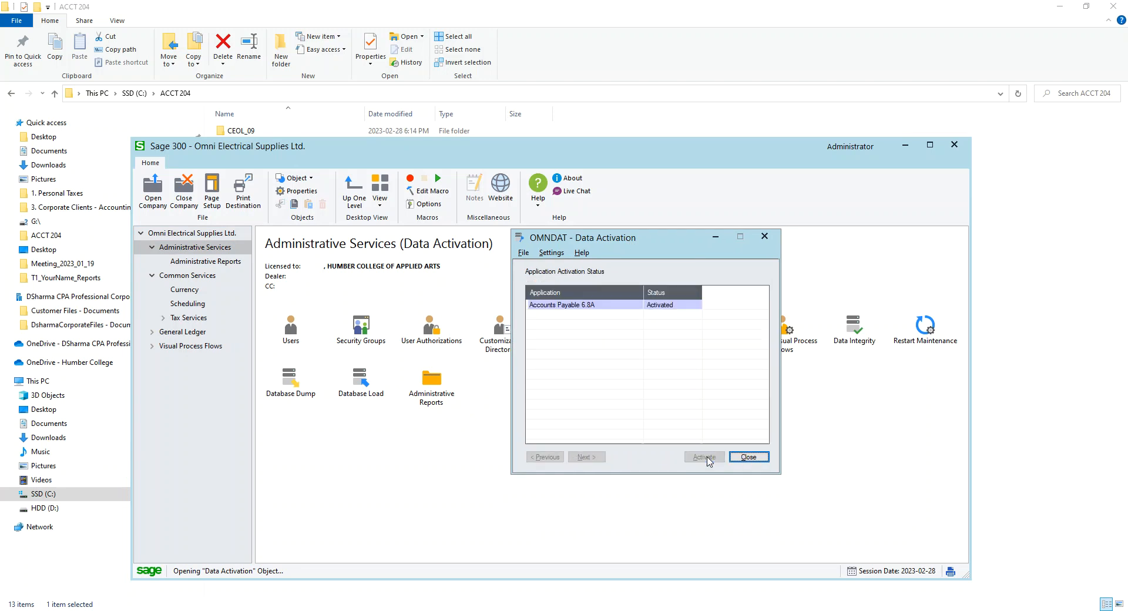
Close Data Activation, expand Accounts Payable, and open and close the A/P Vendors window to browse it
left_click(760, 457)
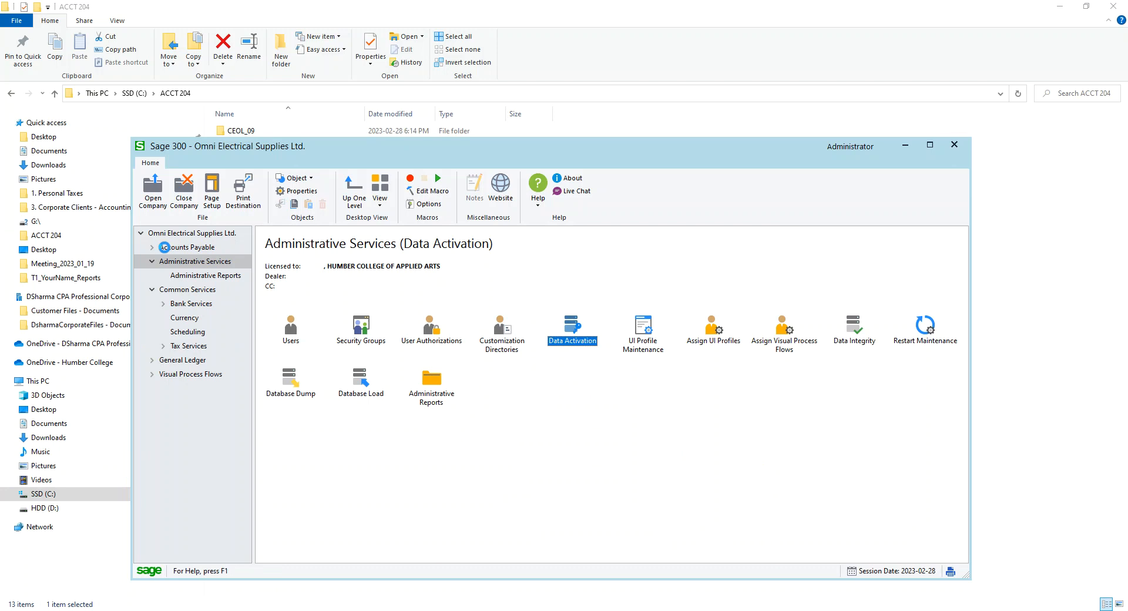
left_click(165, 247)
left_click(152, 248)
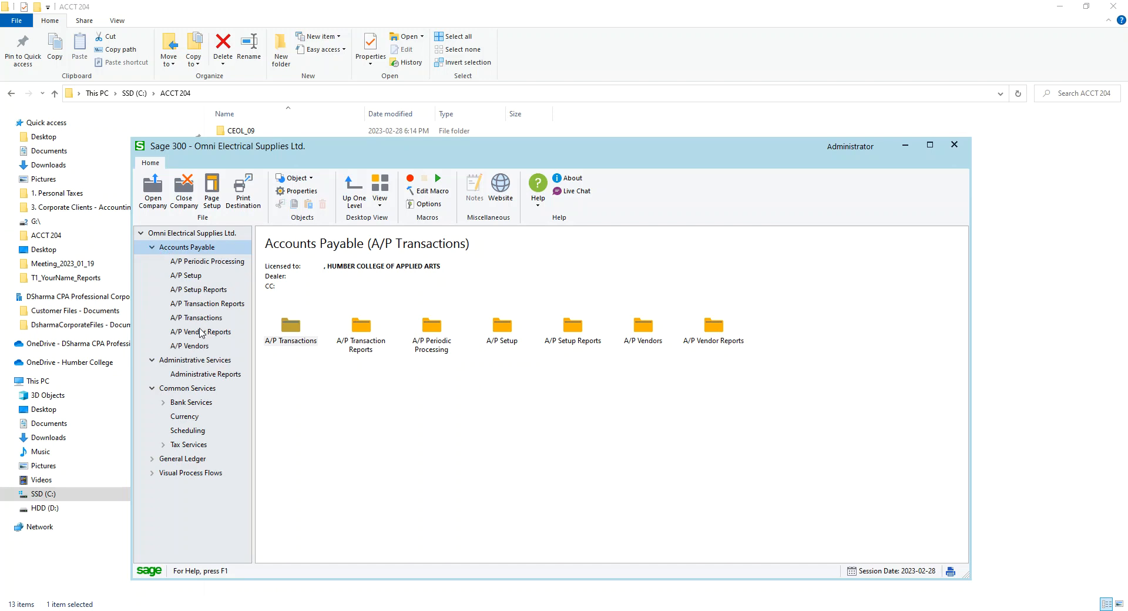
left_click(195, 346)
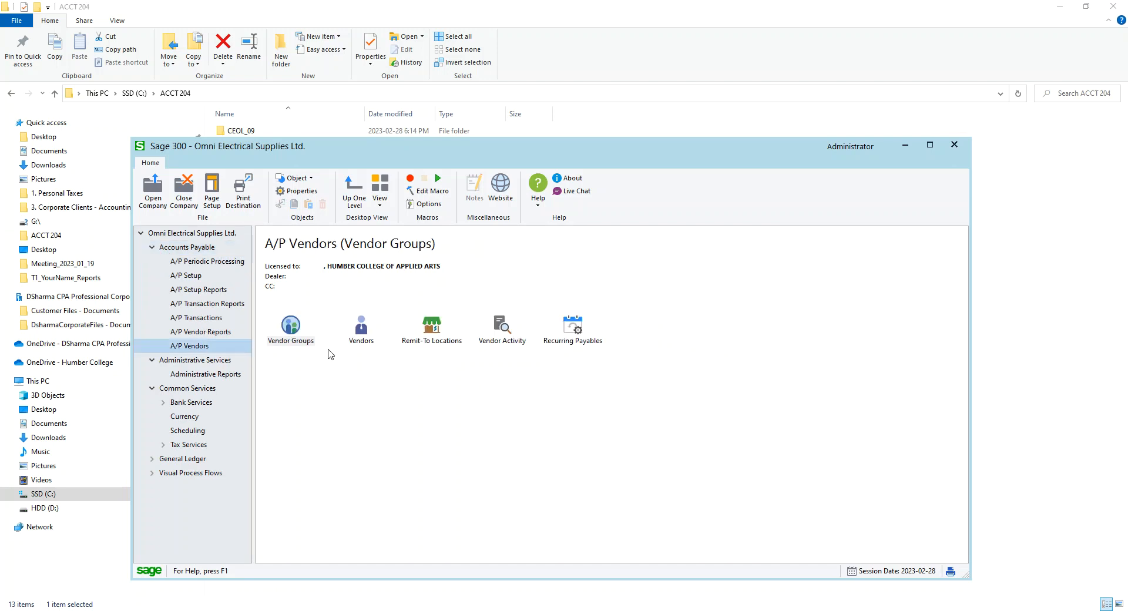
left_click(359, 333)
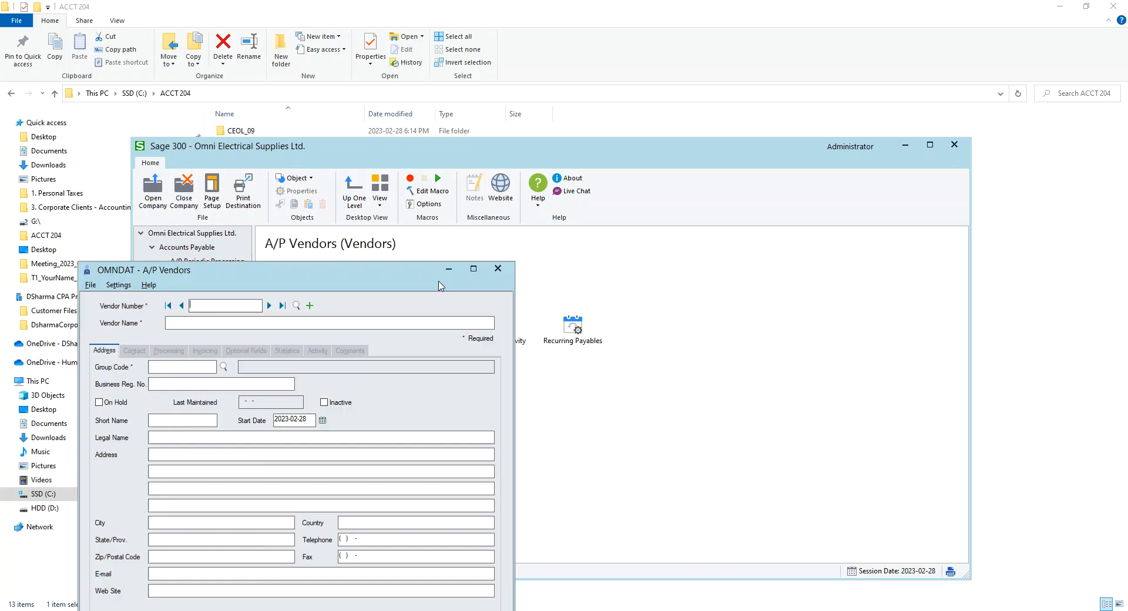
left_click_drag(438, 281, 913, 297)
left_click(744, 322)
left_click(744, 321)
left_click(744, 321)
left_click(744, 321)
left_click(972, 285)
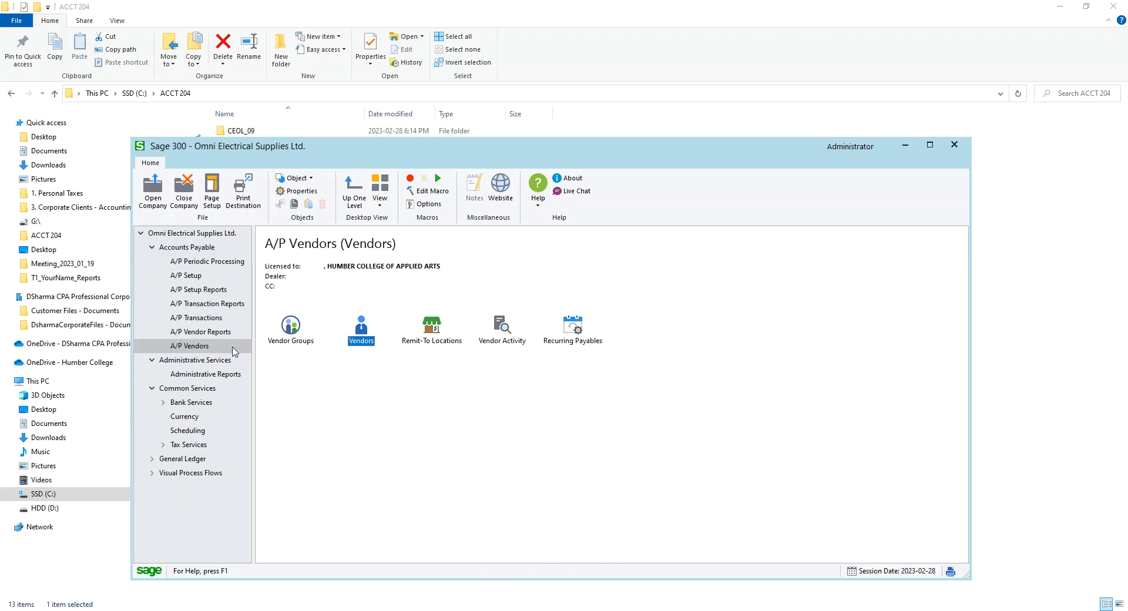
Review the existing A/P invoice batch list and adjustment batch list under A/P Transactions
left_click(200, 334)
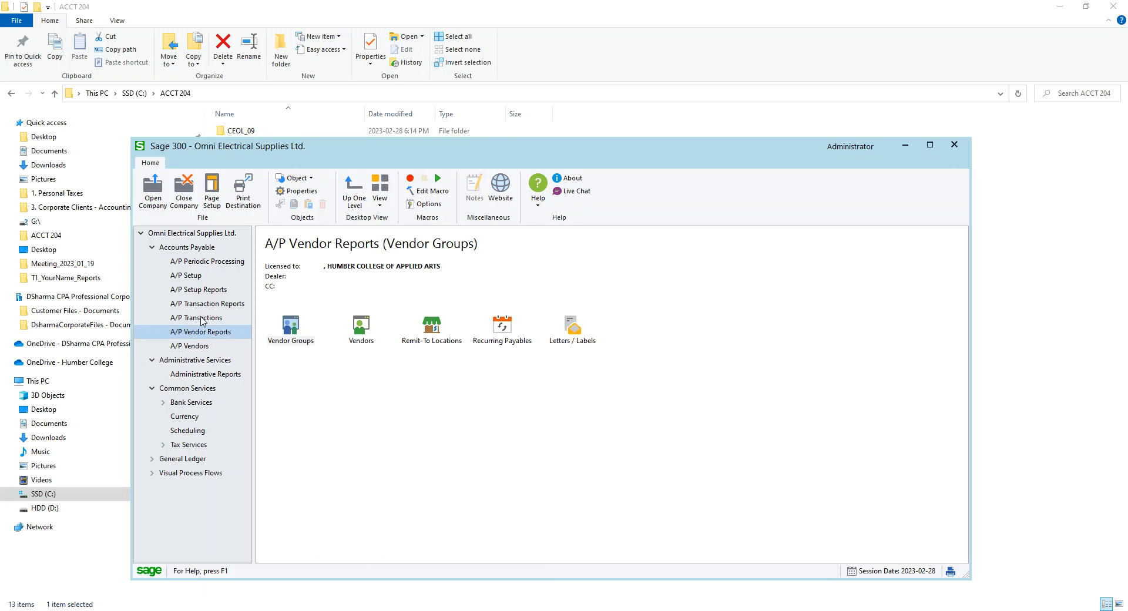
left_click(202, 318)
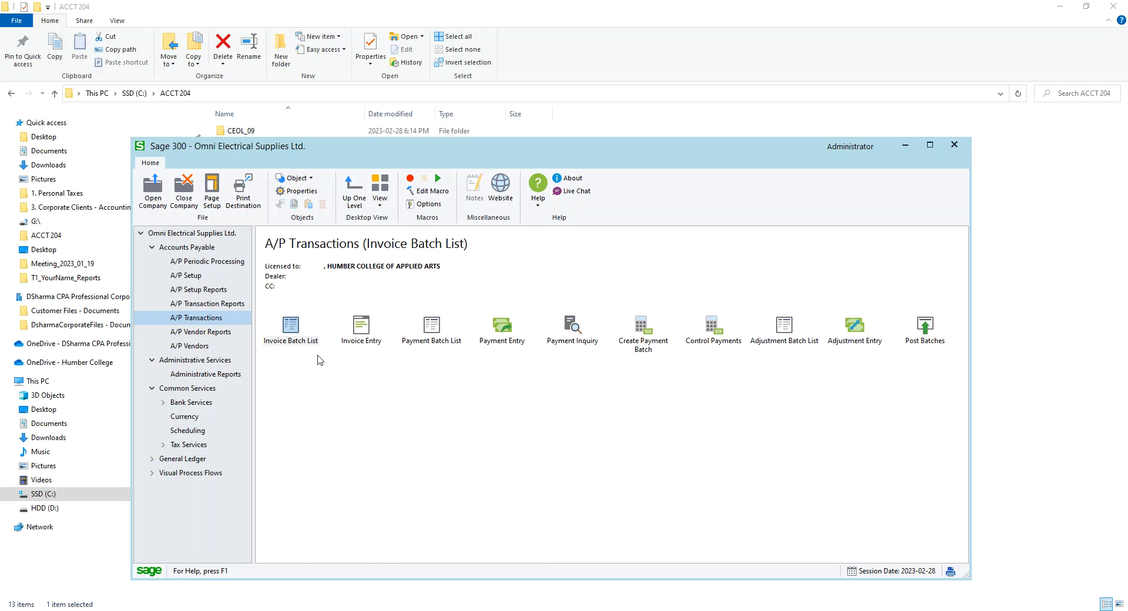
double_click(291, 340)
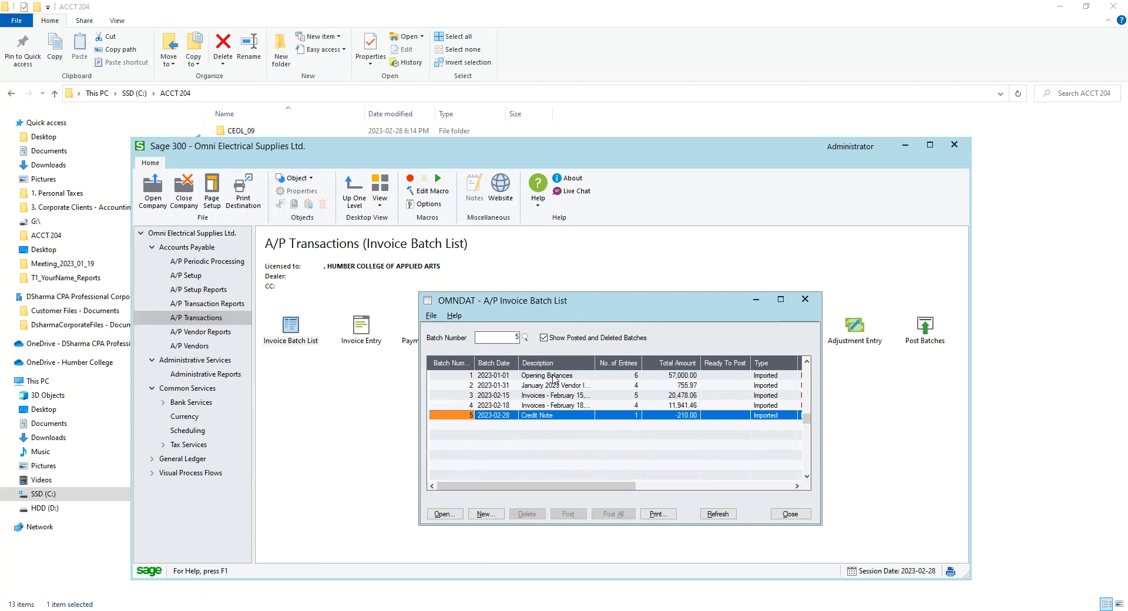
left_click(791, 514)
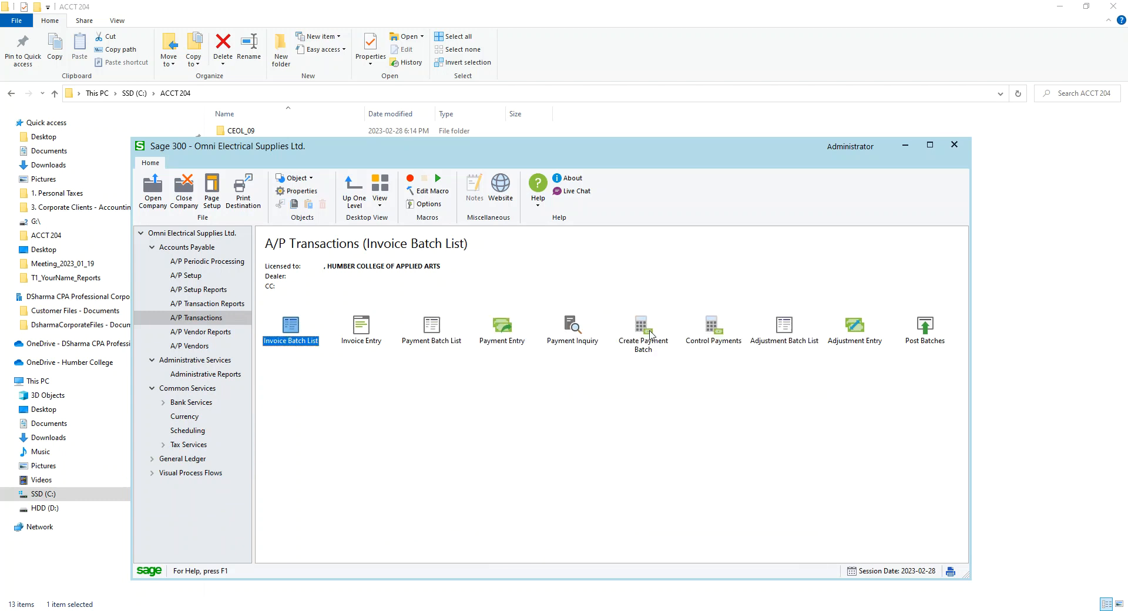
left_click(780, 325)
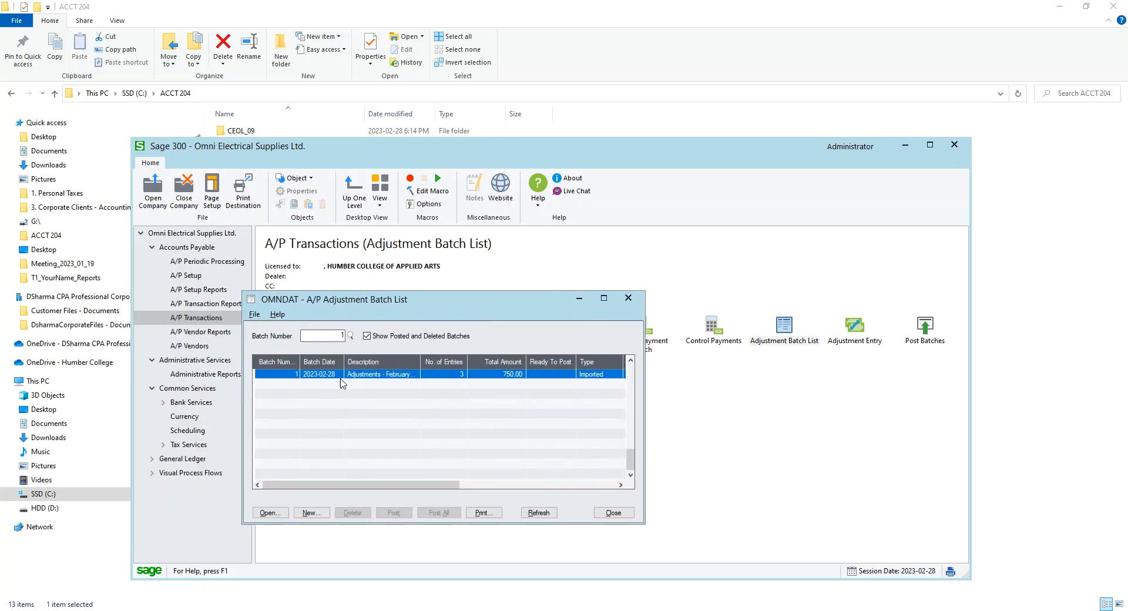
left_click(620, 514)
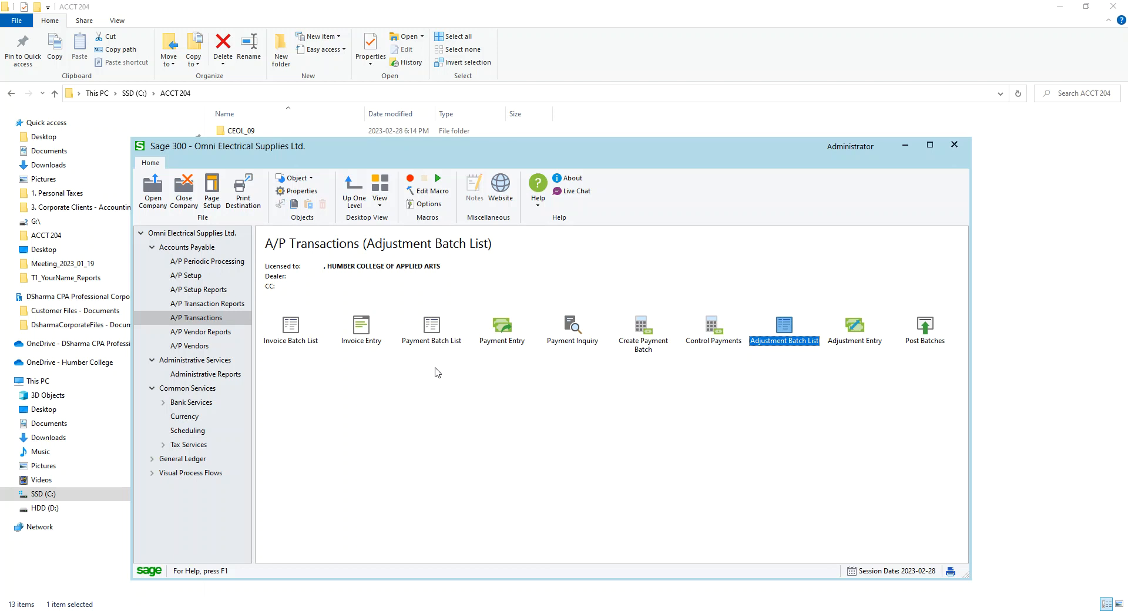
Open the A/P Payment Batch List and review the existing payment batch
left_click(439, 328)
left_click(596, 369)
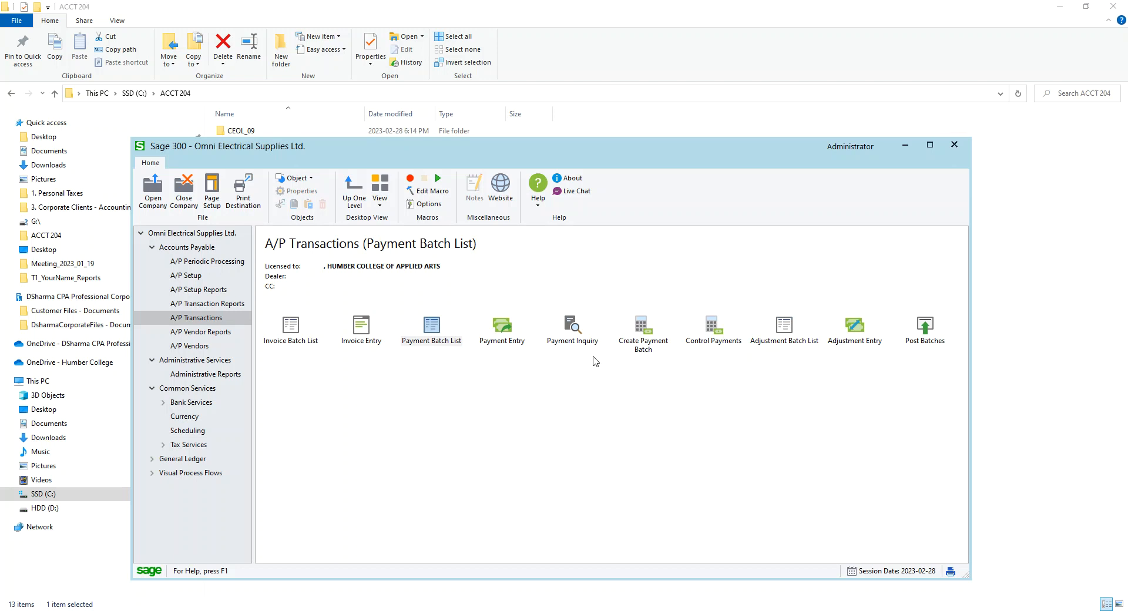
double_click(431, 328)
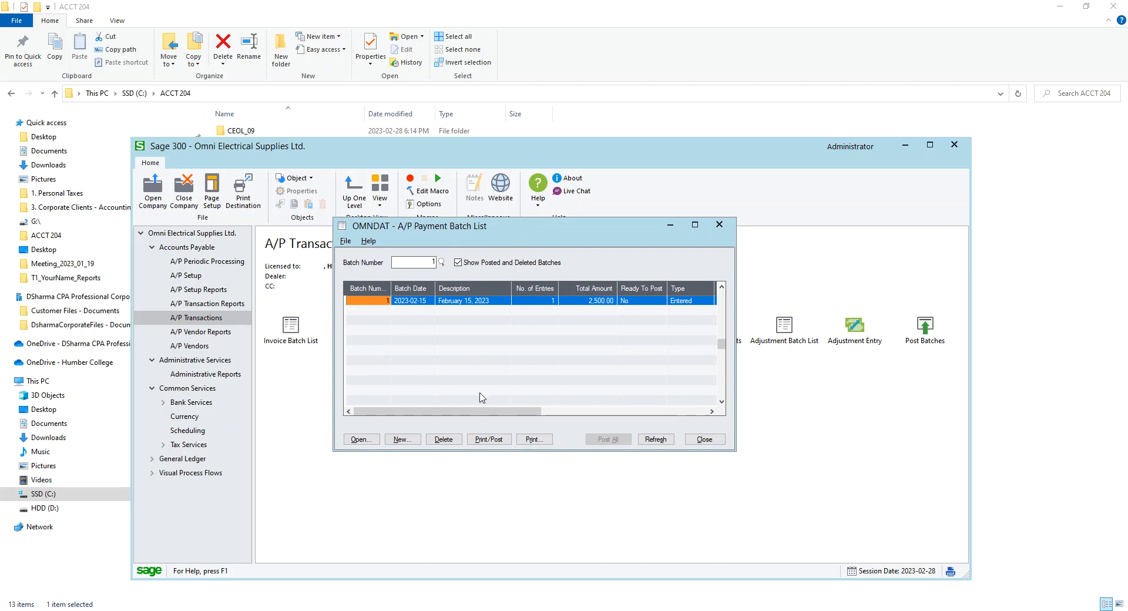
left_click_drag(493, 411, 556, 362)
left_click_drag(469, 414, 456, 412)
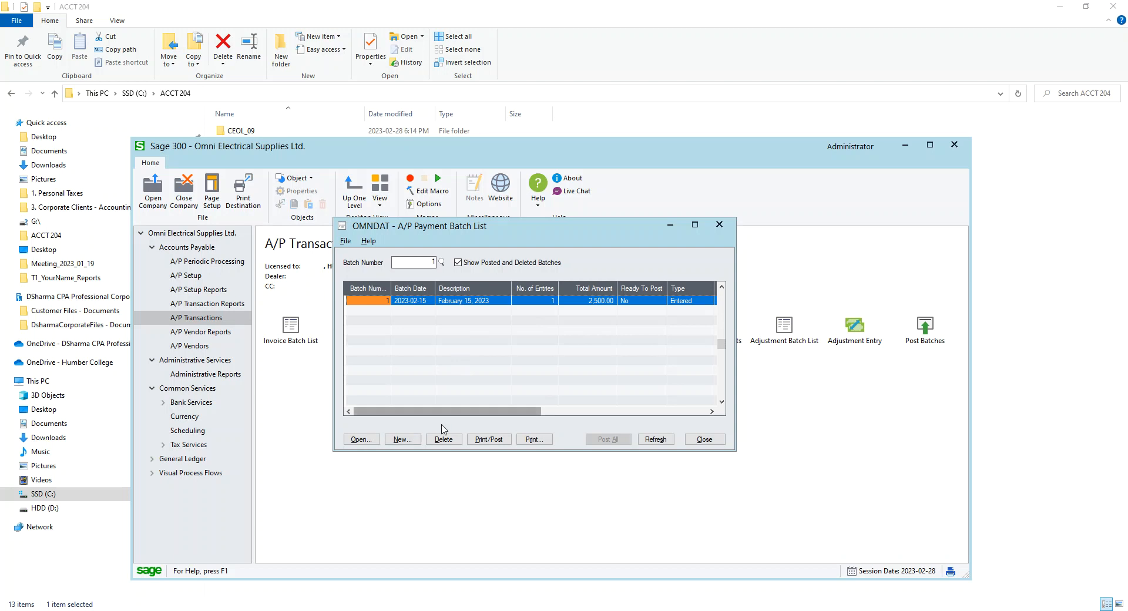
Create a new payment batch with the description Feb 2023 - Payments
left_click(405, 442)
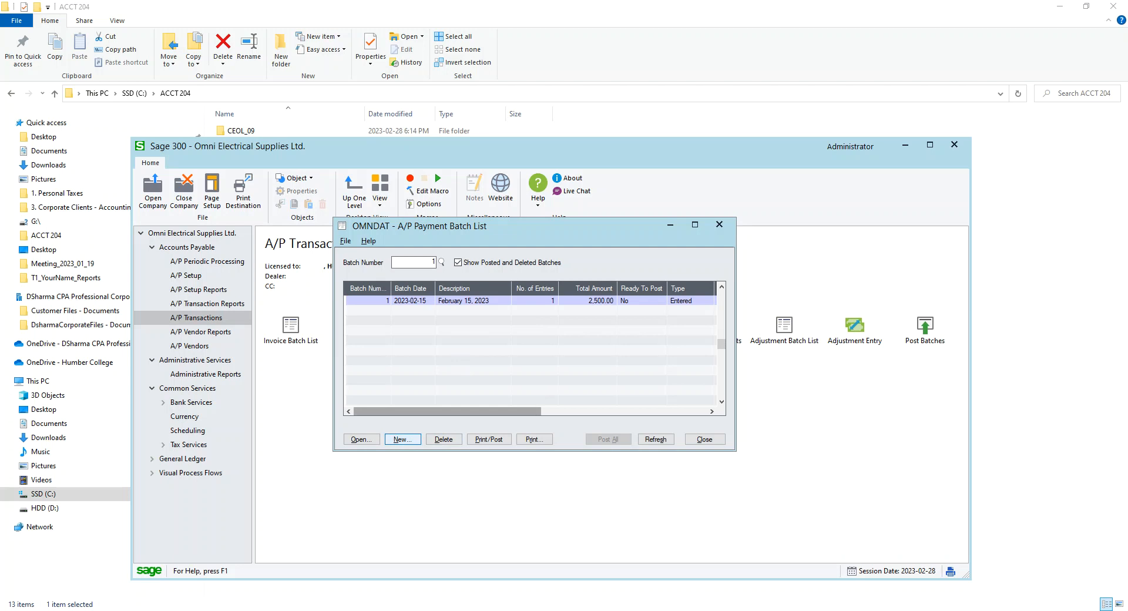
left_click_drag(18, 209, 582, 162)
left_click(527, 188)
type("Fe")
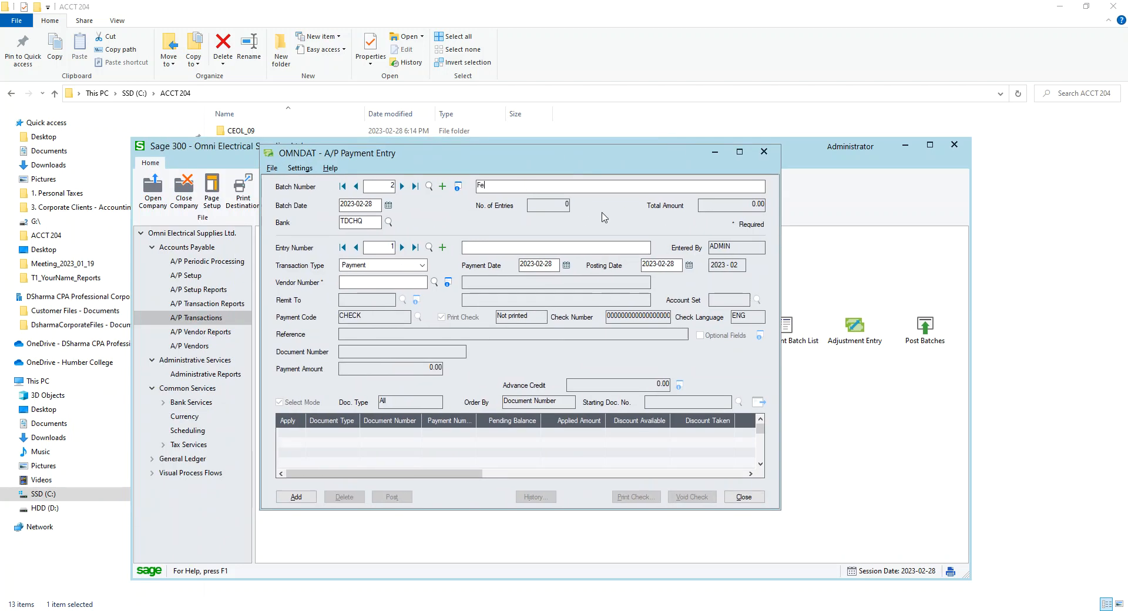
type("b 2023 - Payments")
key("BackSpace")
type("ts")
Set the entry's transaction type to Payment and its payment date to 2023-02-20
left_click(487, 248)
left_click(371, 266)
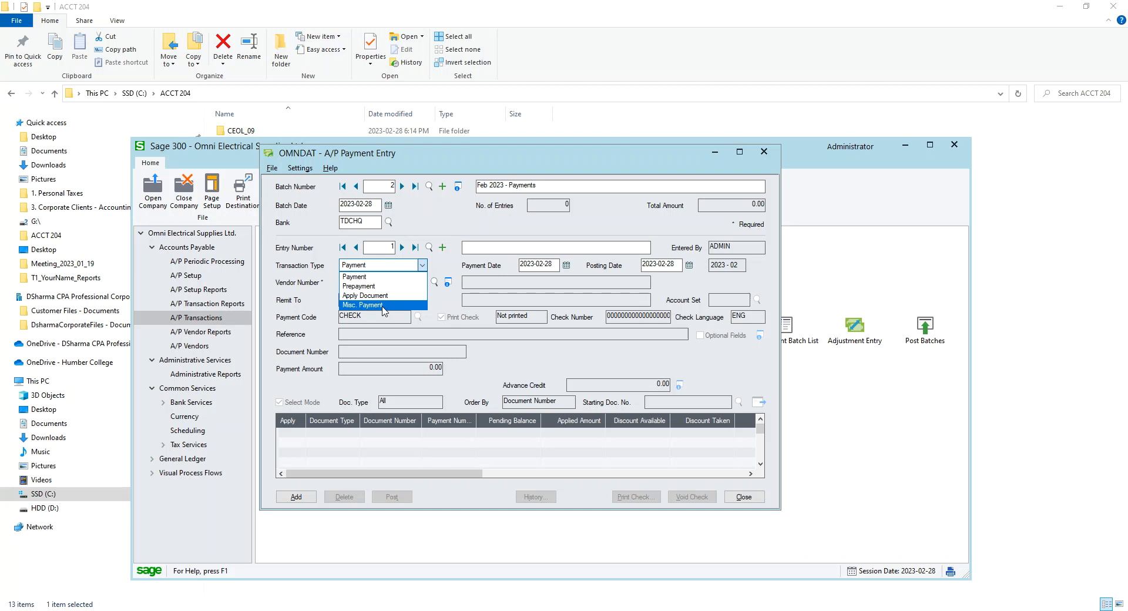
left_click(364, 277)
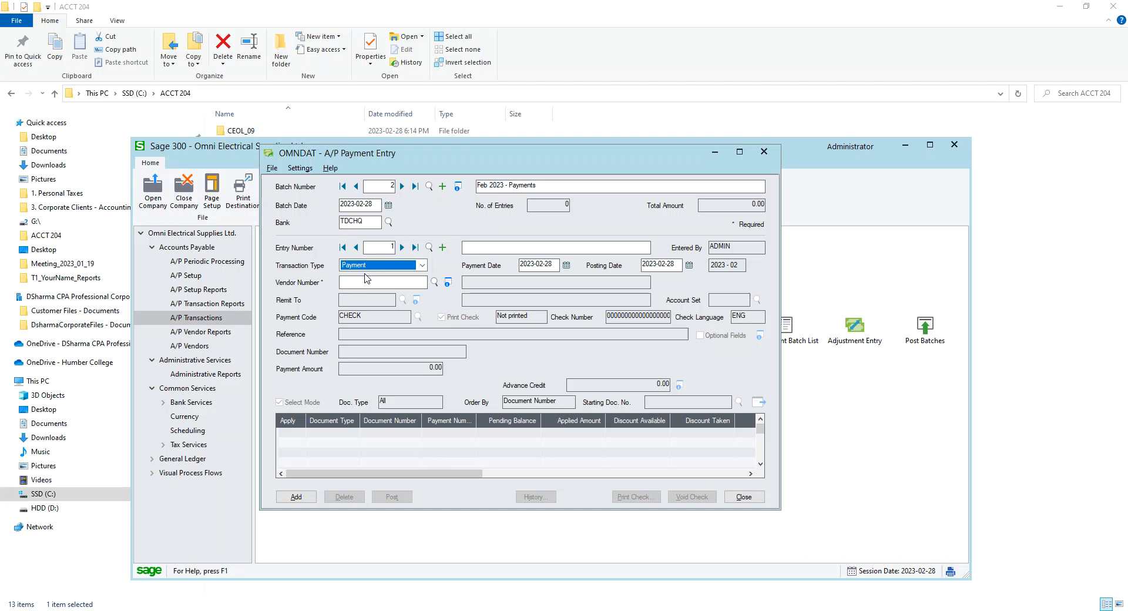
left_click(567, 266)
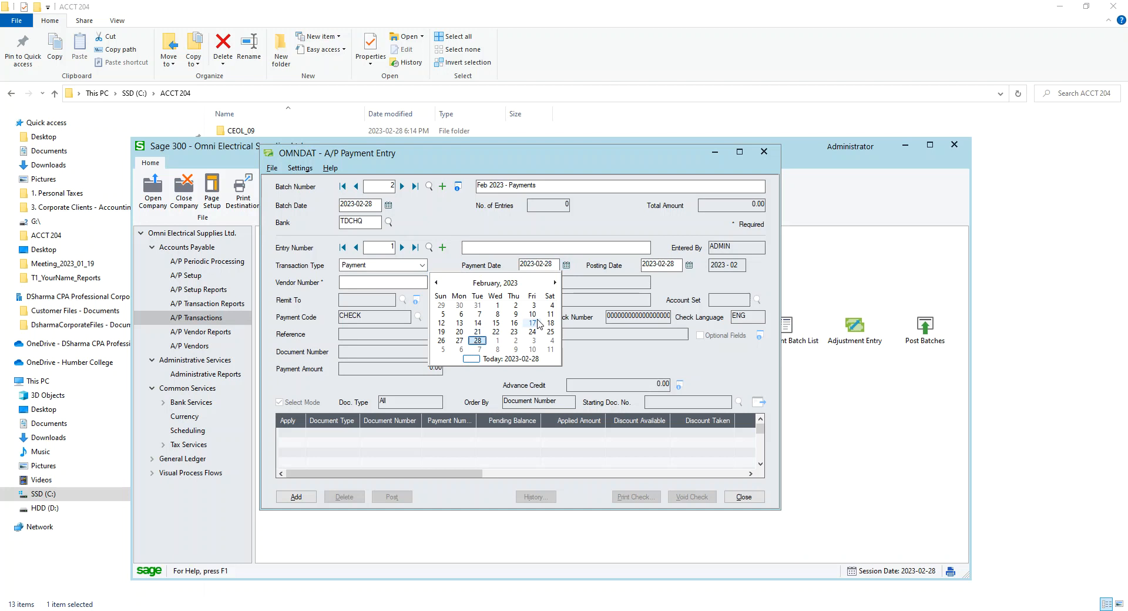
left_click(459, 332)
Describe the entry as Kramdon Tool and select vendor 1000, Kramden Tool & Die
left_click(488, 247)
type("Kramdon Tool")
key("Tab")
key("Tab")
key("Tab")
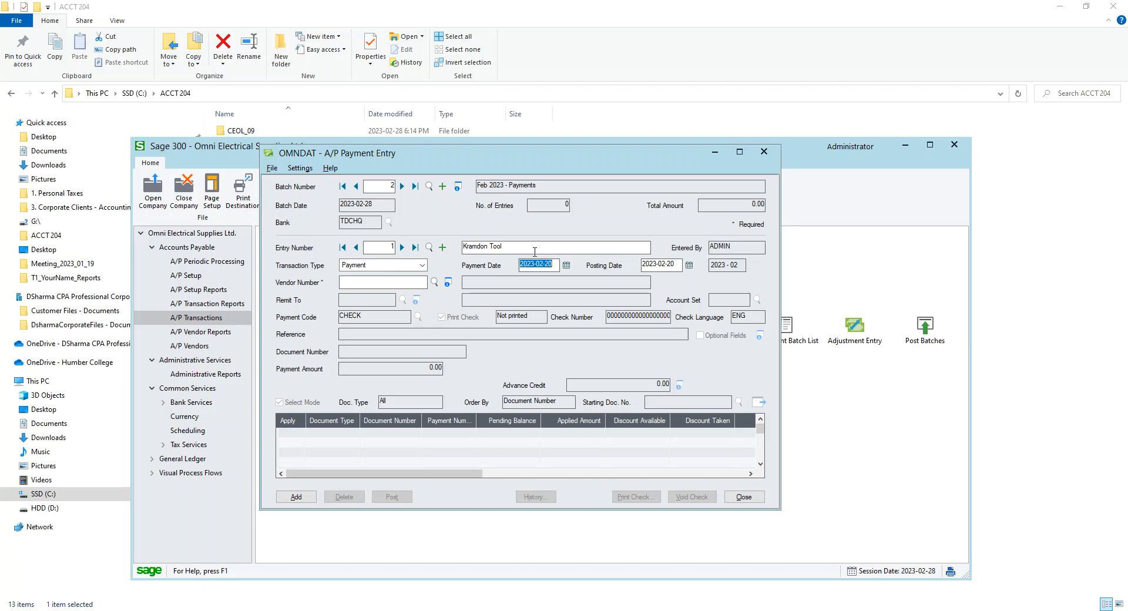
key("Tab")
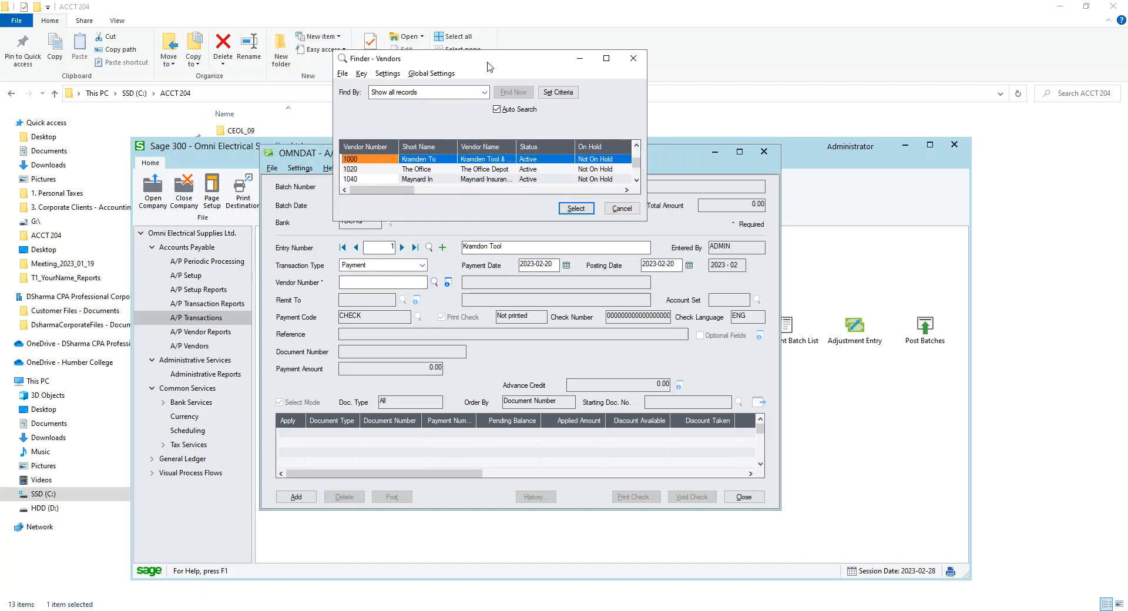
double_click(476, 164)
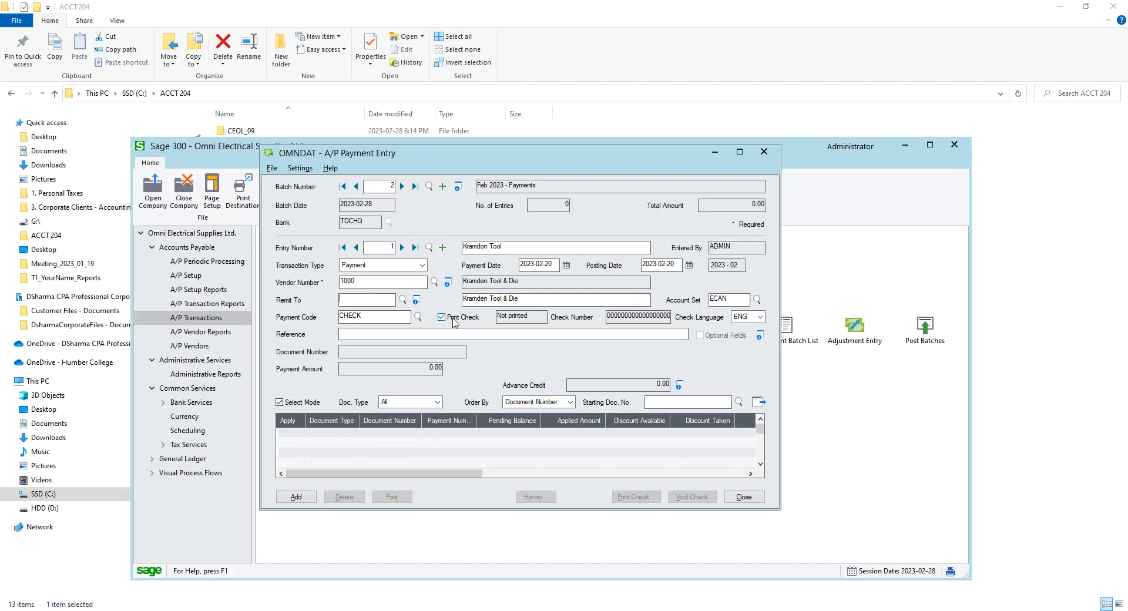
Turn off Print Check and enter 101 as both the check number and the reference
left_click(443, 318)
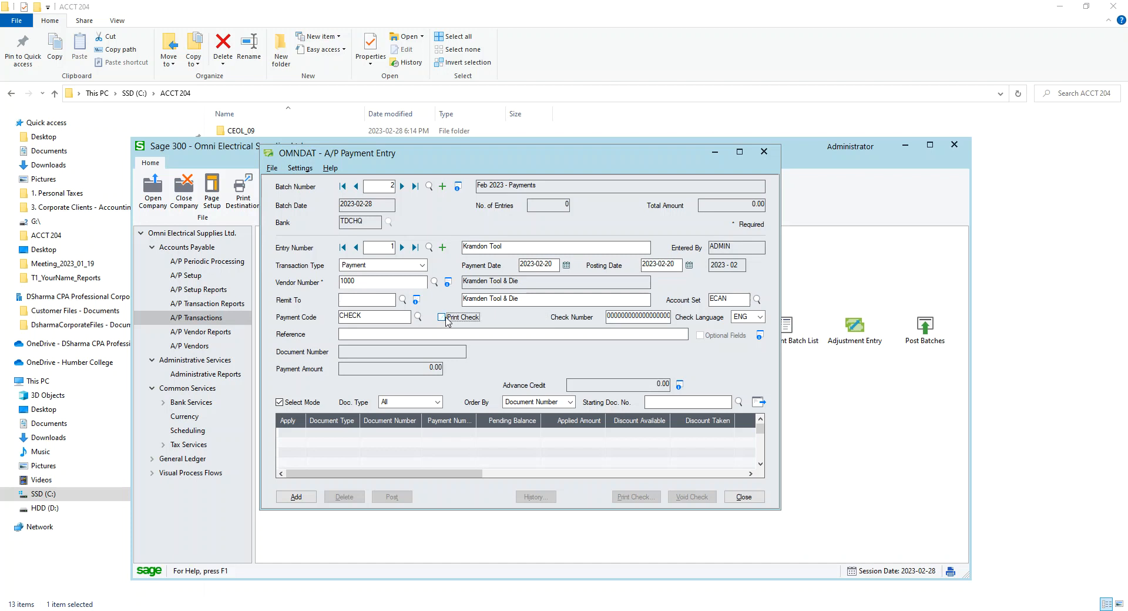
key("Tab")
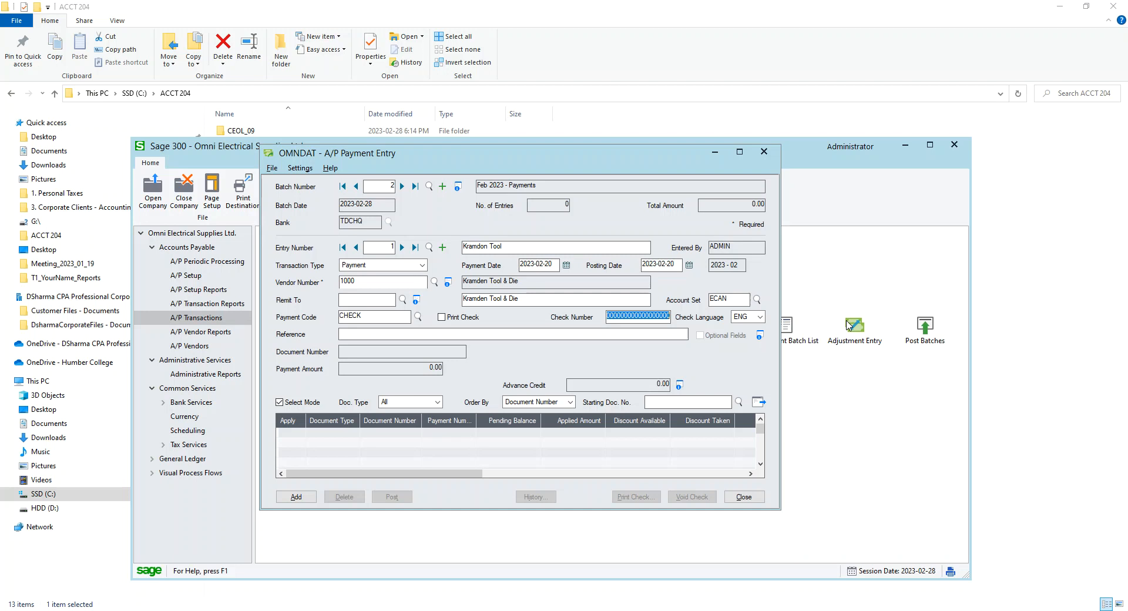
type("101")
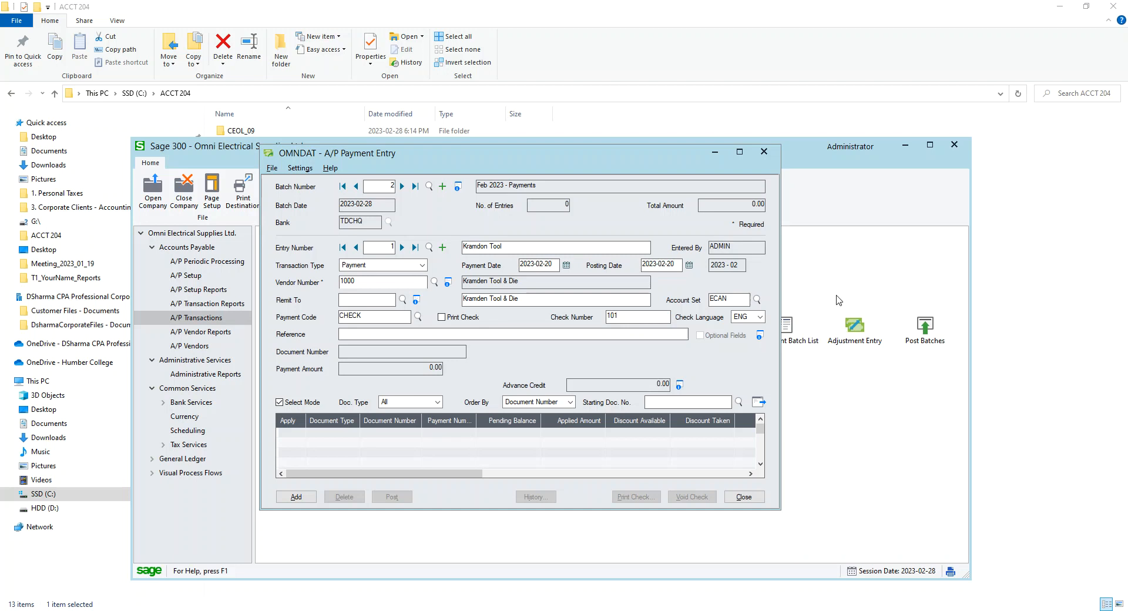
left_click(578, 333)
type("101")
Widen the payment entry window, load the vendor's open documents, and apply invoice 3658
left_click_drag(774, 509, 875, 579)
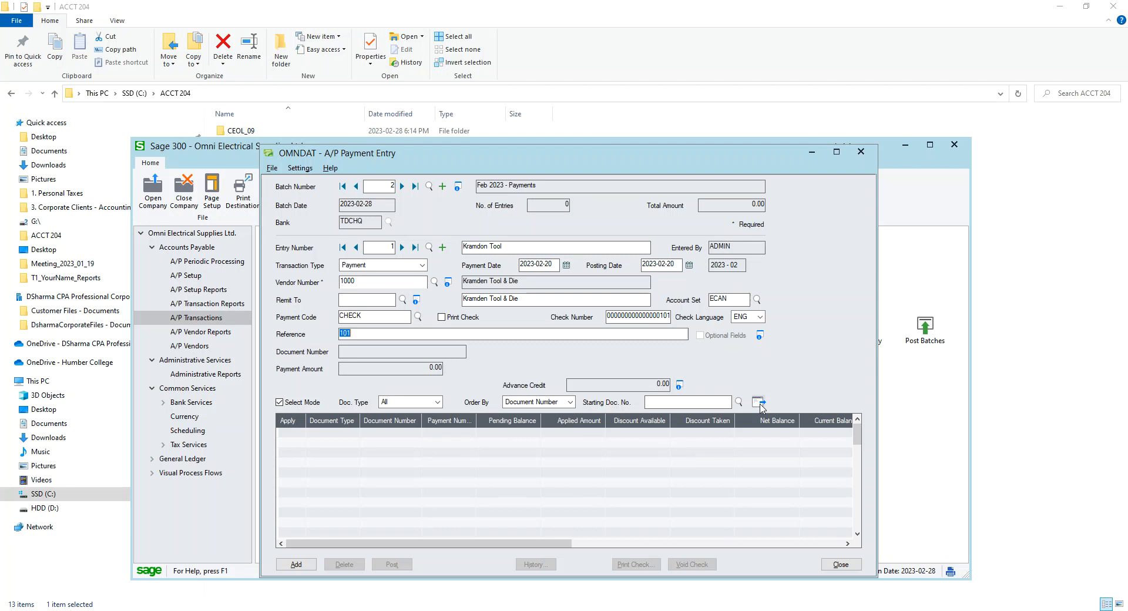
left_click(758, 402)
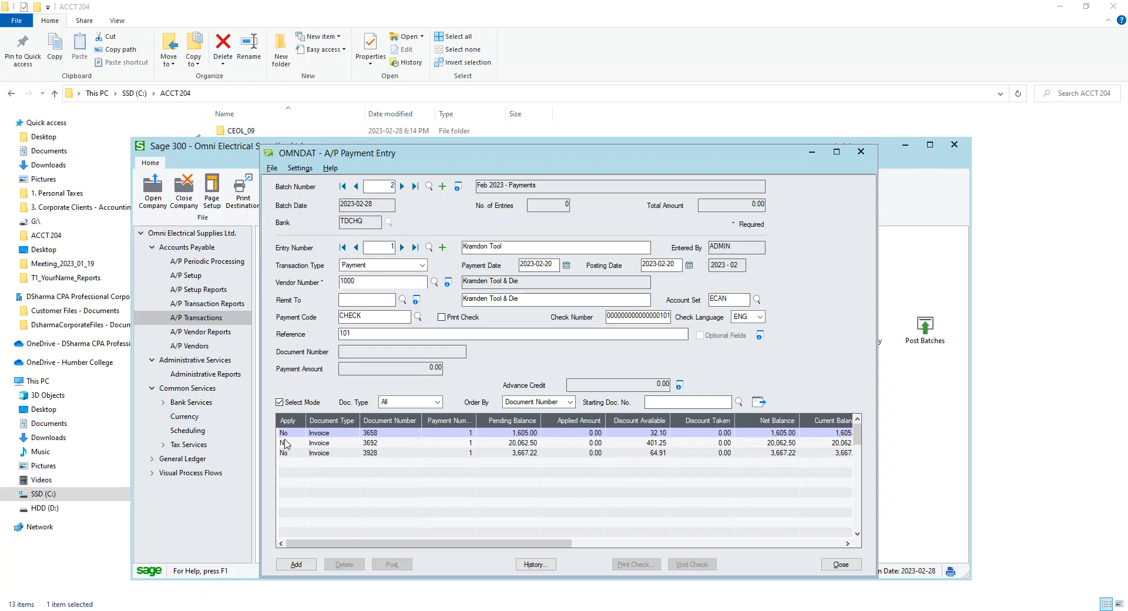
double_click(287, 434)
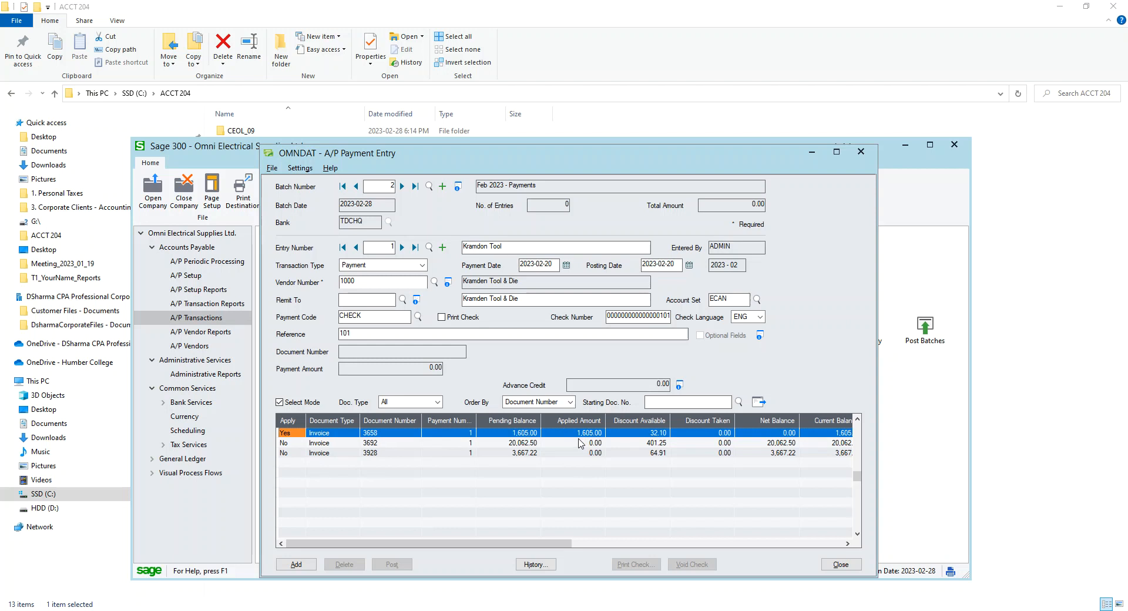
Try entering a 32.10 discount taken on invoice 3658 and setting its applied amount to 0
left_click(653, 435)
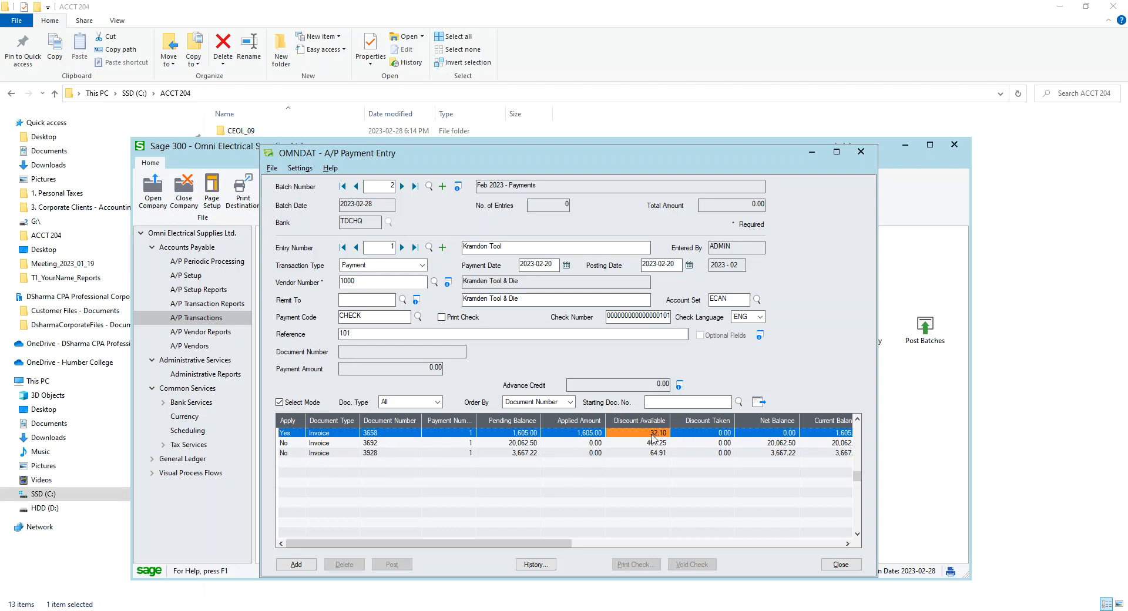
left_click(705, 433)
type("32.10")
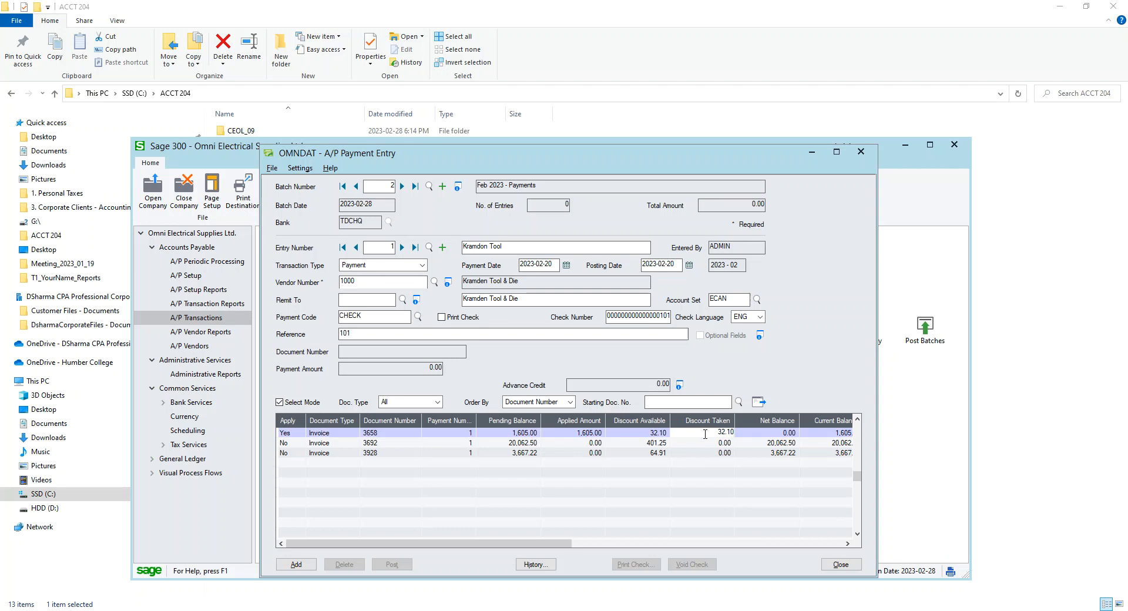
left_click(778, 445)
left_click(490, 279)
left_click(587, 438)
left_click_drag(576, 432, 763, 449)
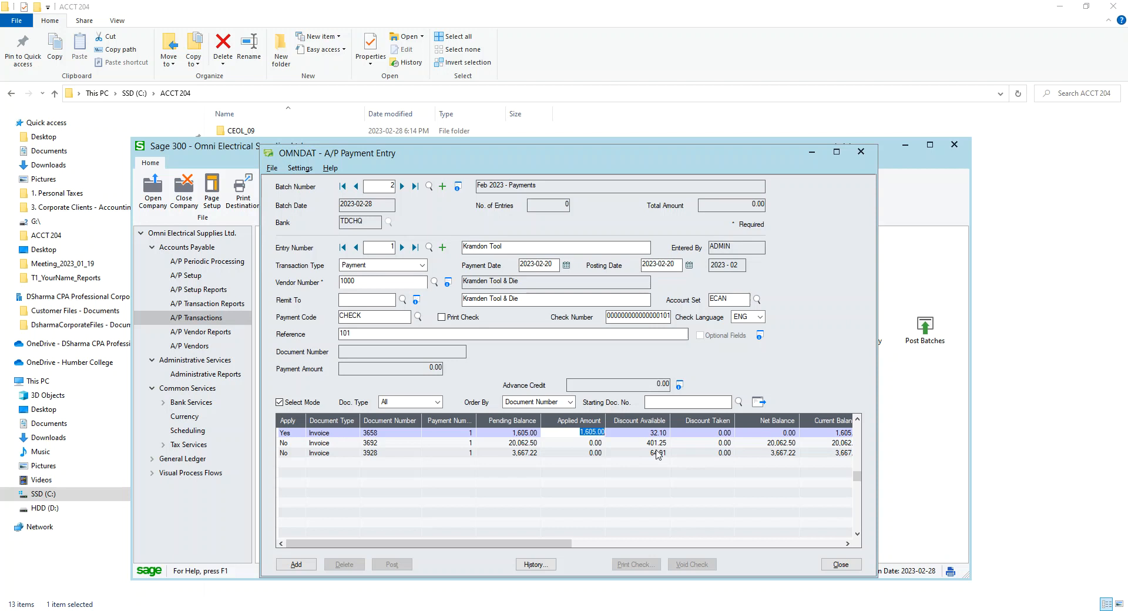
type("0")
Take a 32.10 discount on invoice 3658 and set its applied amount to 1572.90
left_click(693, 434)
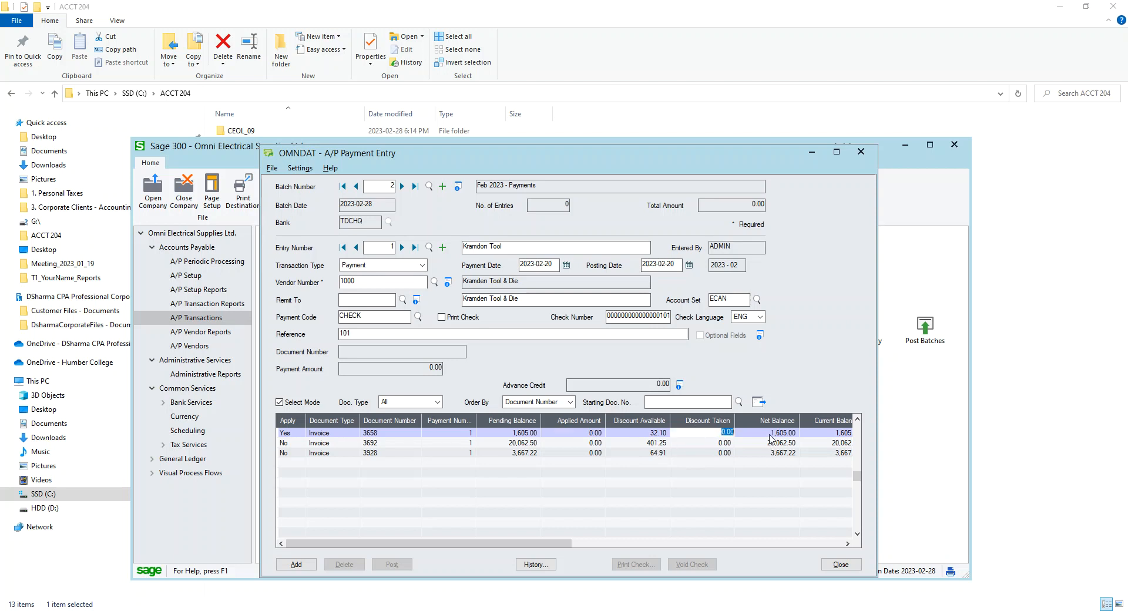
type("32.10")
left_click(715, 443)
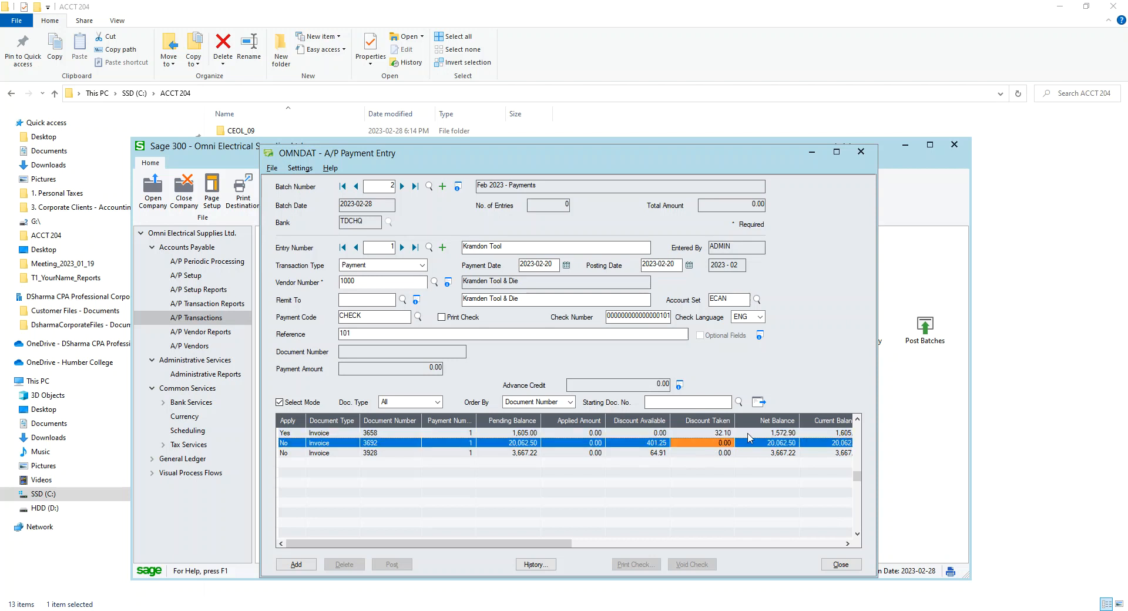
left_click(709, 434)
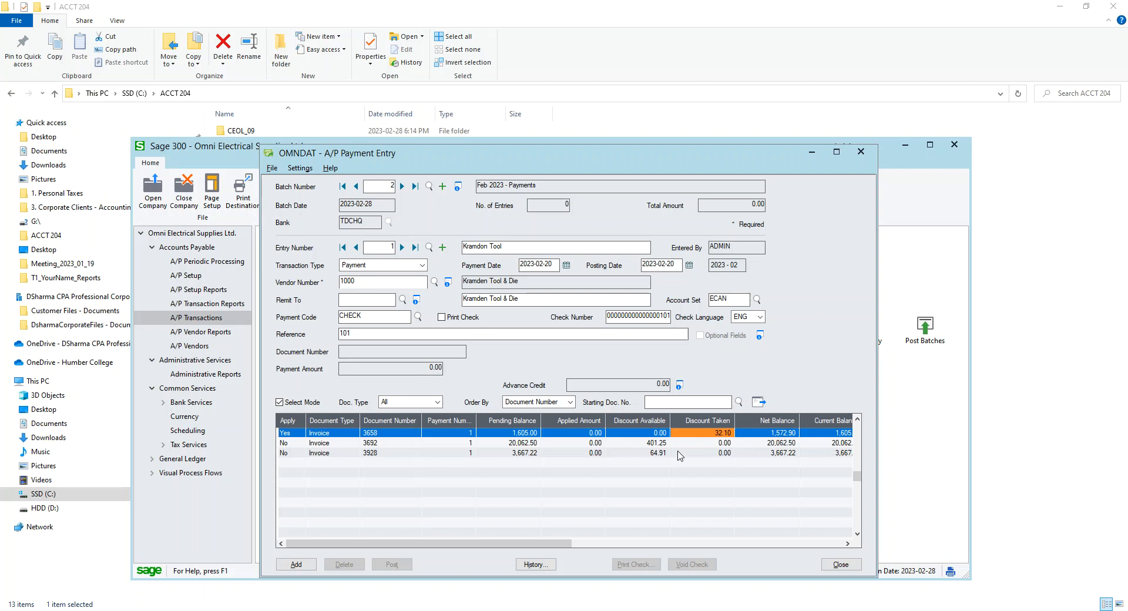
left_click(589, 434)
type("1572.90")
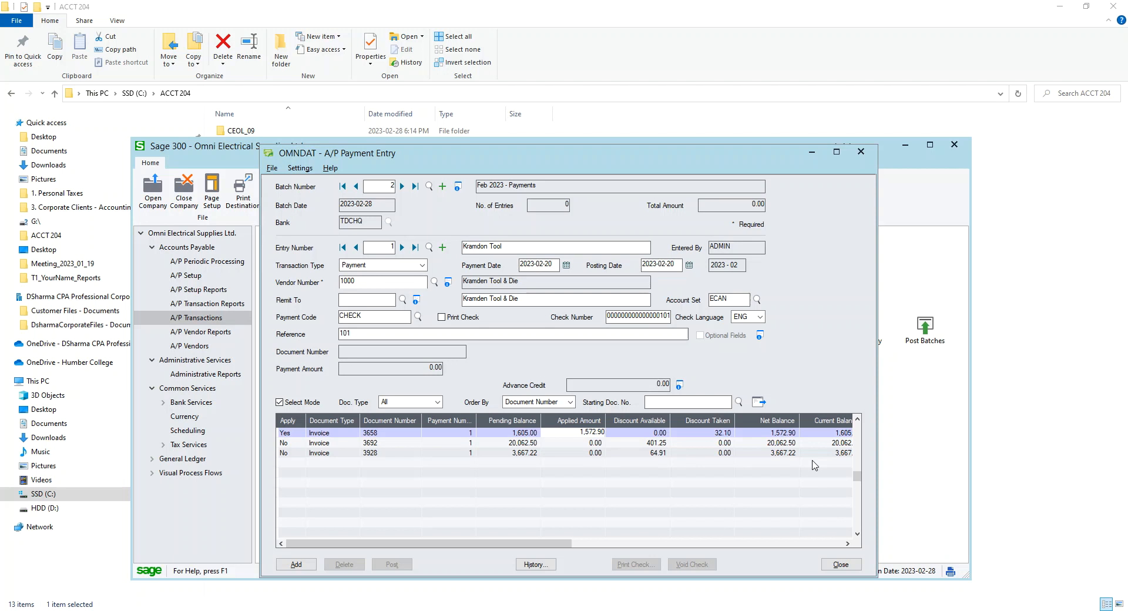
Apply invoice 3692 with a 401.25 discount taken and 19,661.25 applied, then add the payment entry
left_click(596, 445)
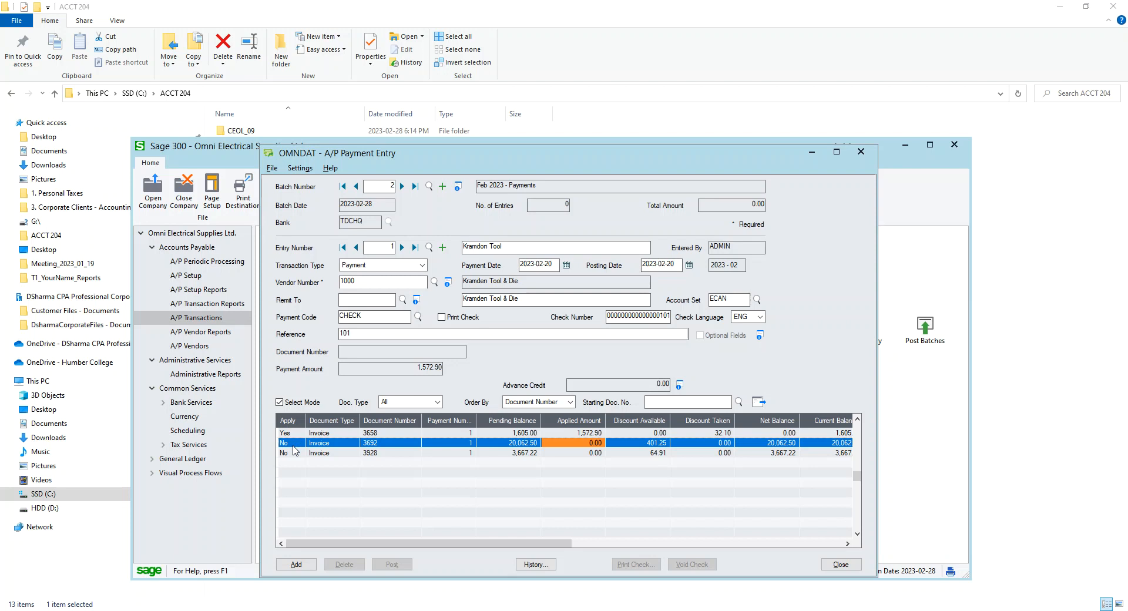
double_click(293, 444)
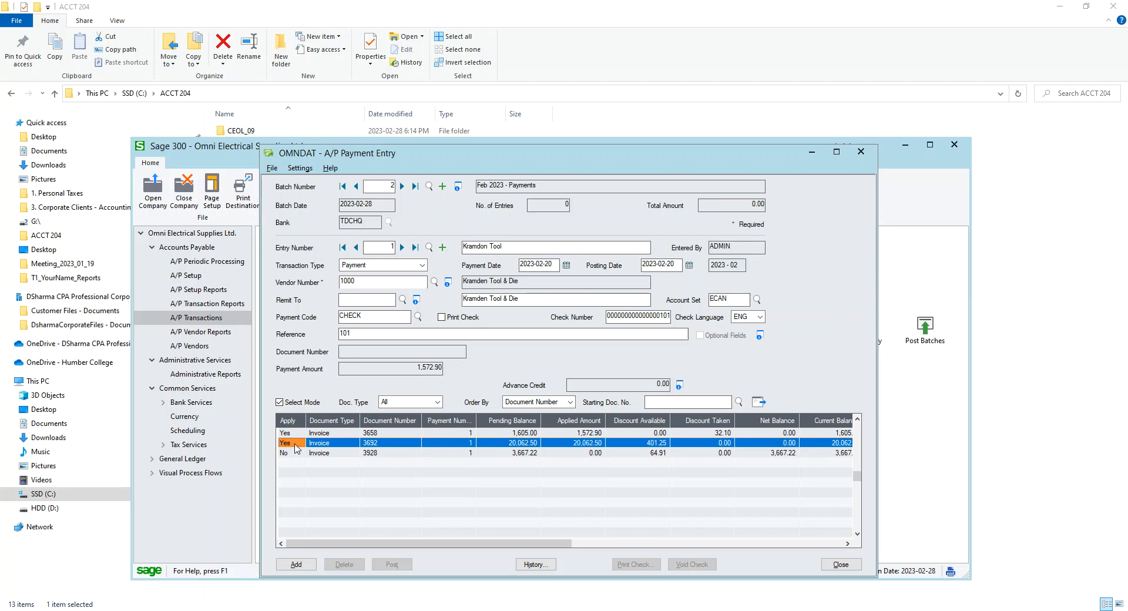
left_click(589, 443)
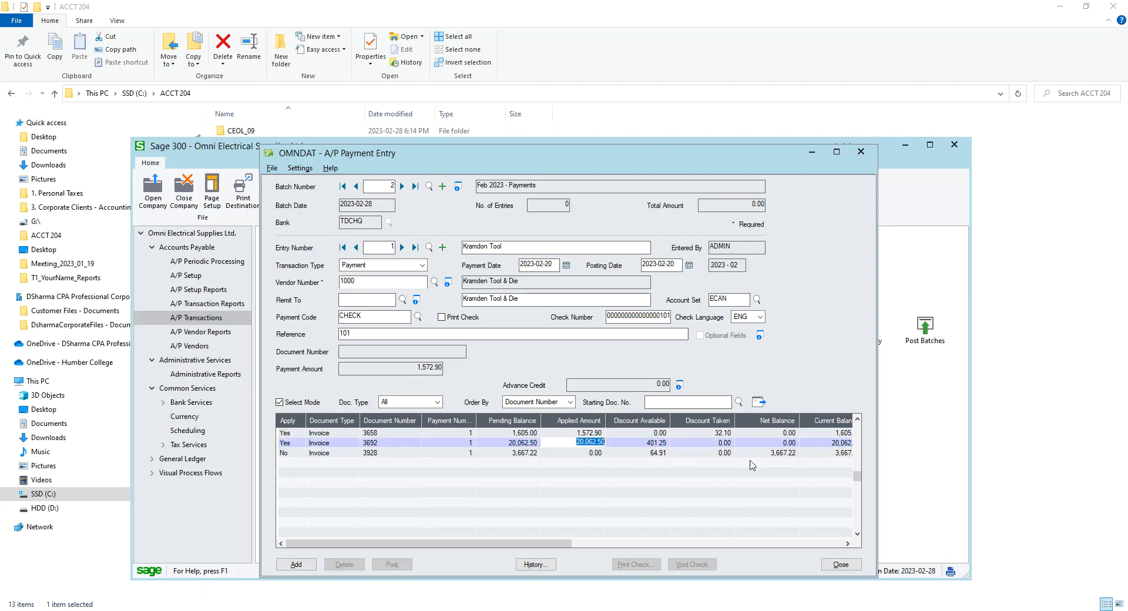
type("0")
key("Tab")
type("401")
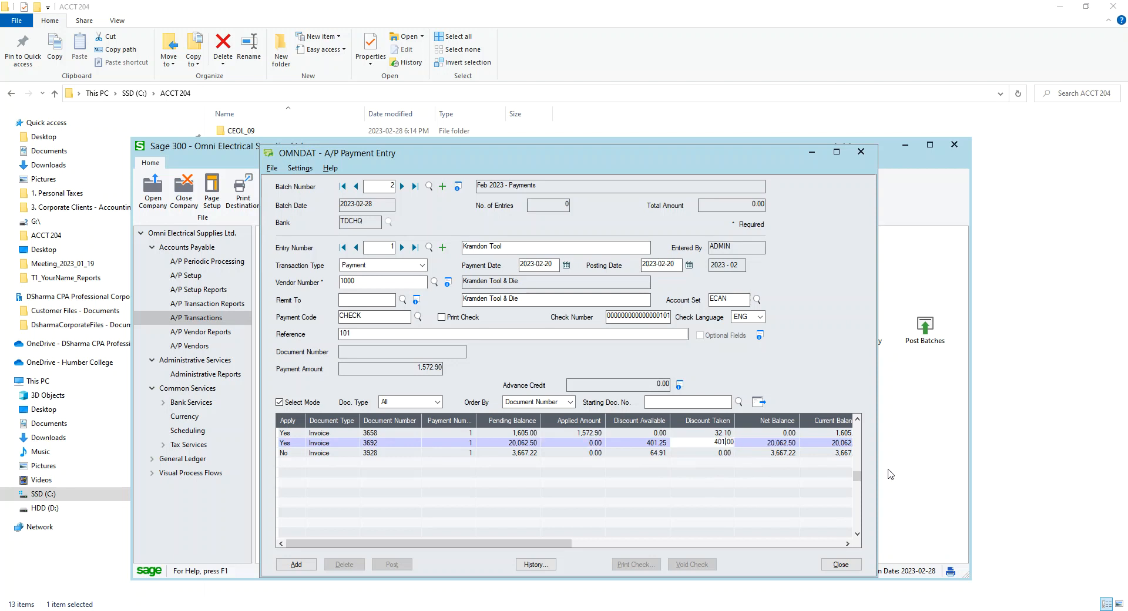
type(".25")
left_click(666, 444)
left_click(600, 442)
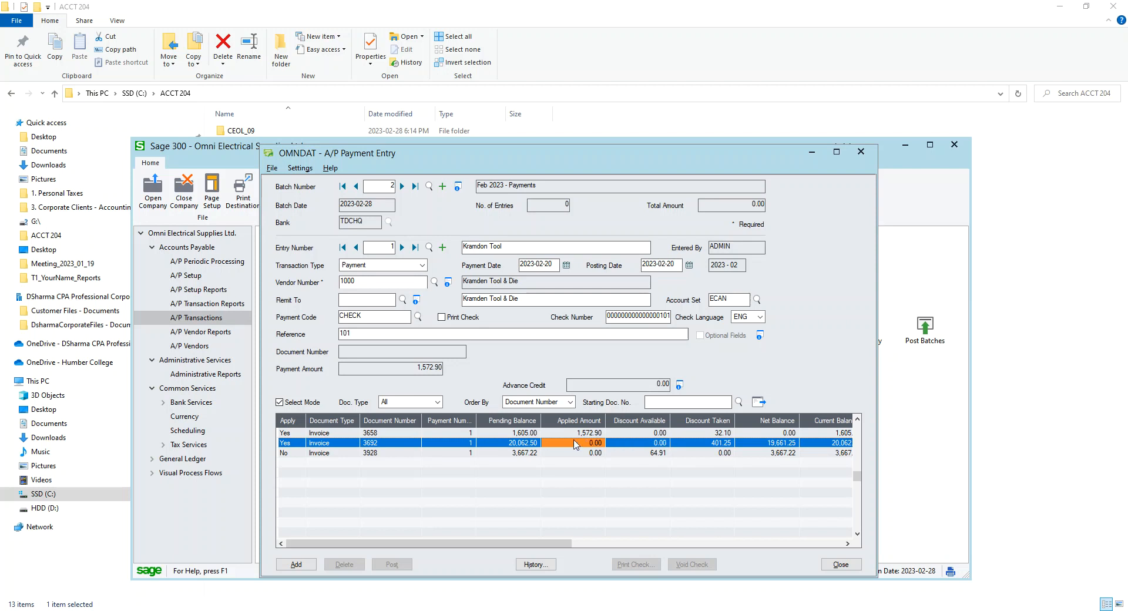
type("966")
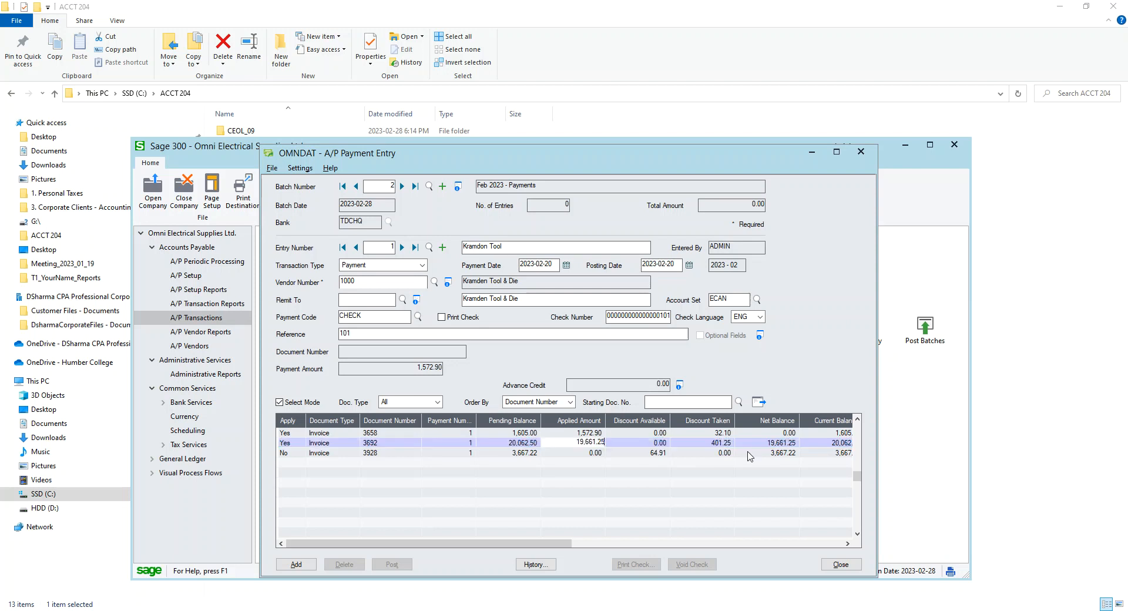
left_click(693, 445)
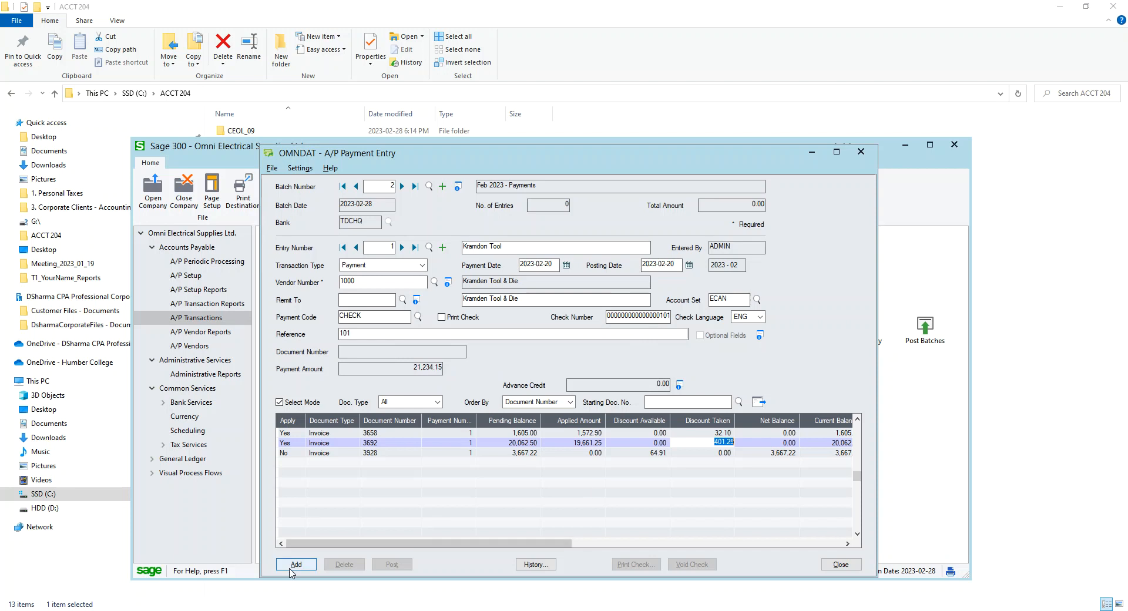
left_click(289, 566)
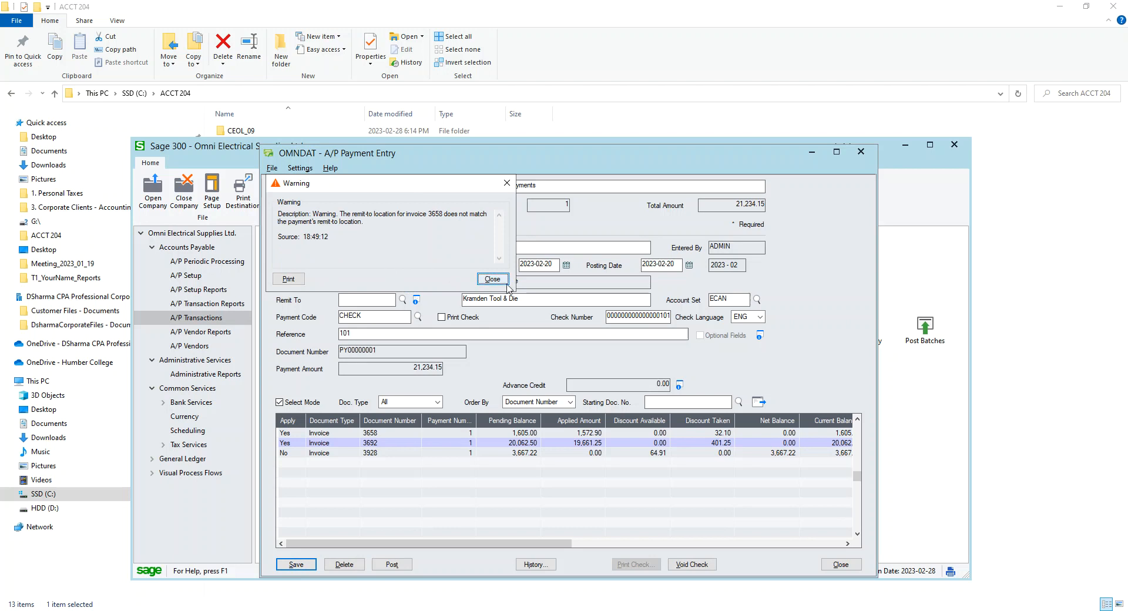
left_click(507, 283)
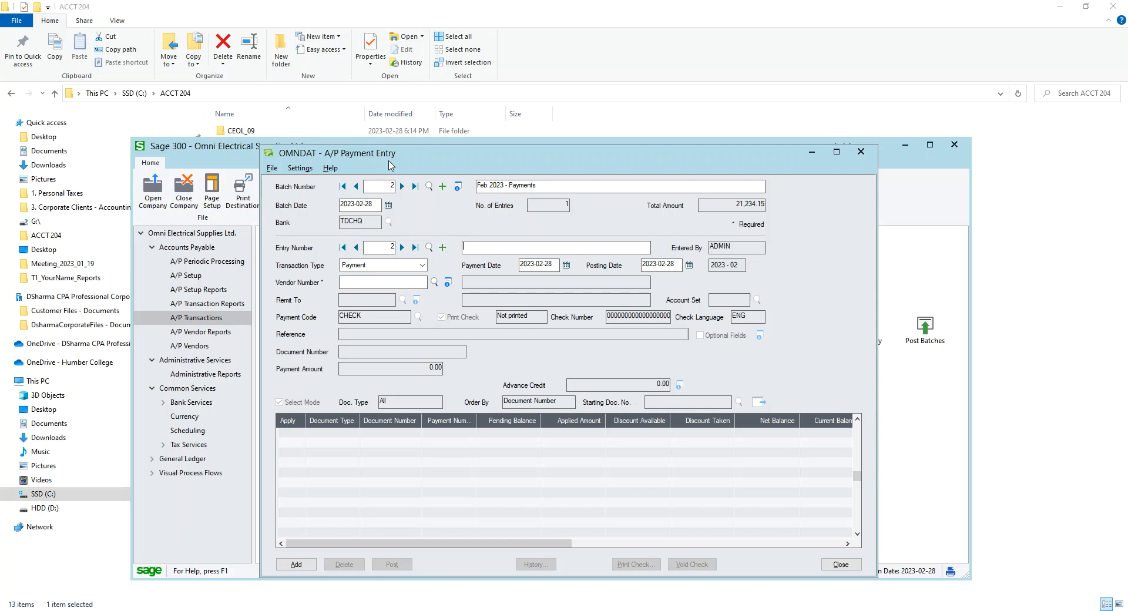
Start a Prepayment entry dated 2023-02-20 for vendor 2000 Kingsway Transit
left_click(422, 265)
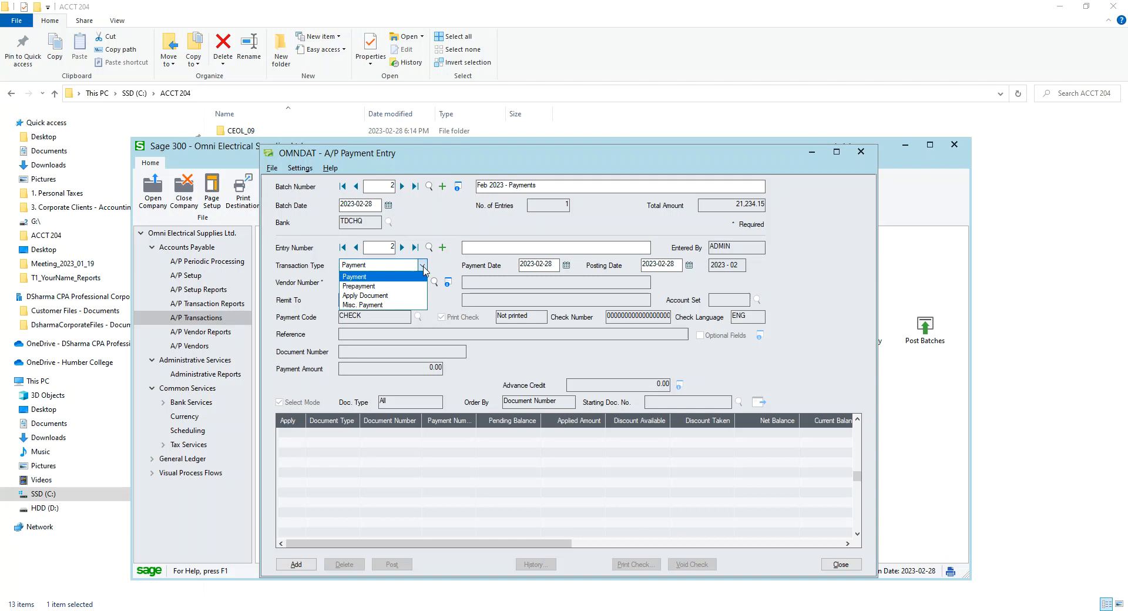
left_click(388, 287)
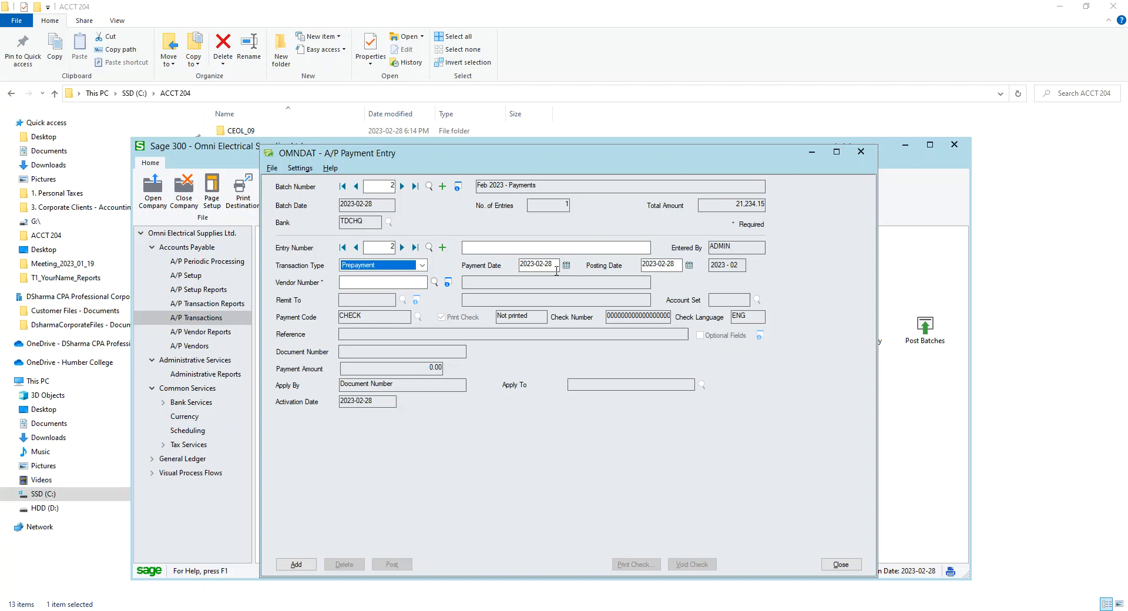
left_click(566, 265)
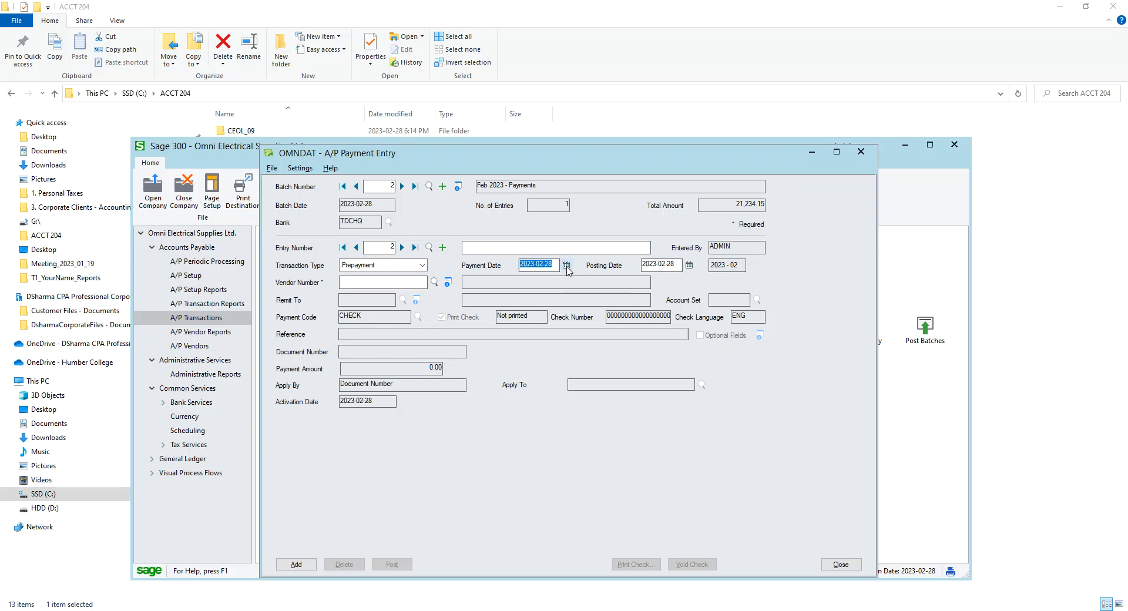
left_click(459, 331)
left_click_drag(0, 116, 463, 117)
left_click_drag(603, 279, 673, 414)
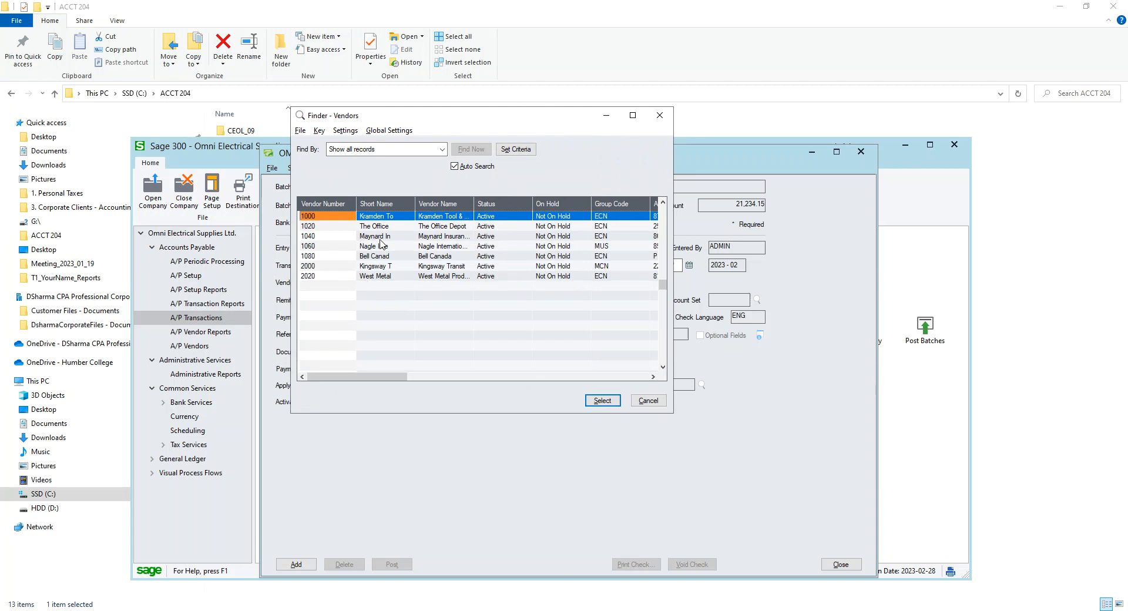
left_click(431, 266)
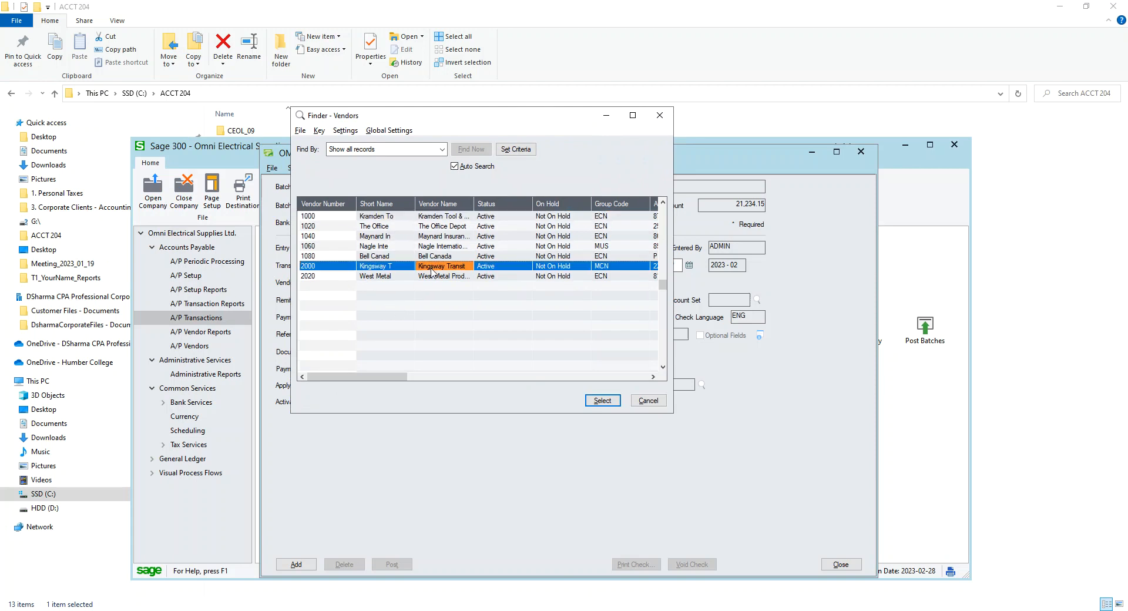
left_click(617, 403)
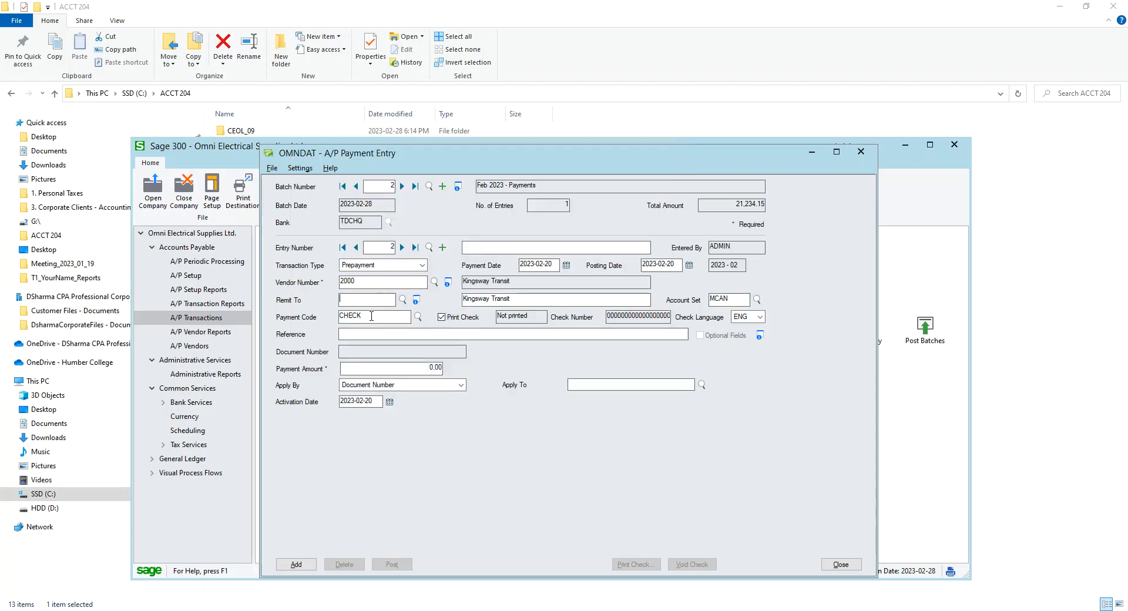
Describe the entry as Prepayment and set the payment amount to 2,000.00
left_click(487, 247)
type("Prepayment")
left_click(412, 368)
type("2,000")
key("Tab")
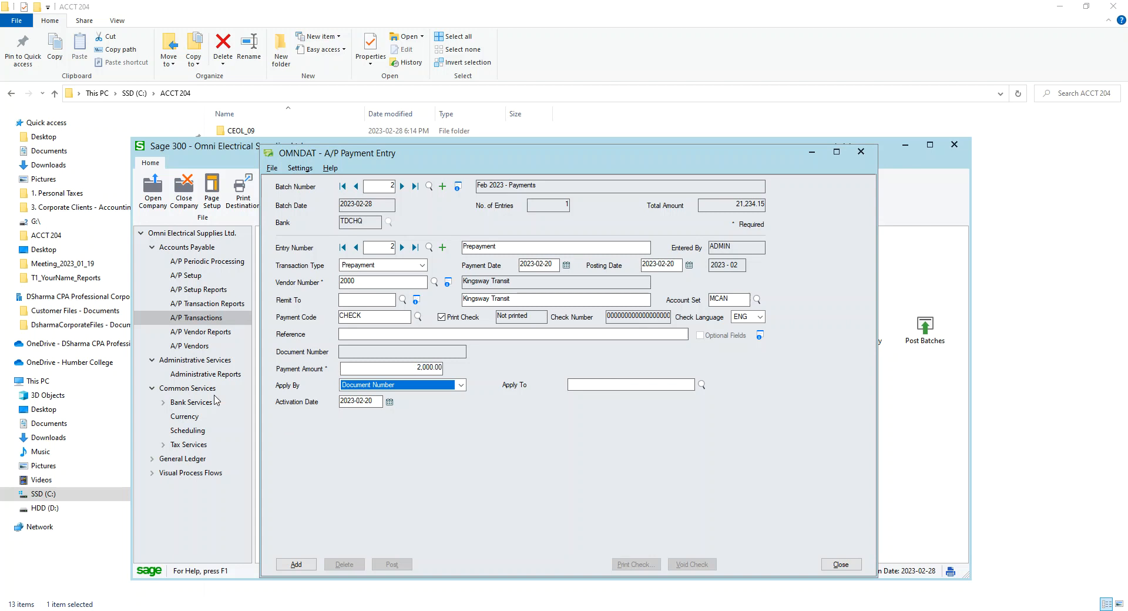
Apply the prepayment by PO Number to PO1010 and add the entry
left_click(448, 387)
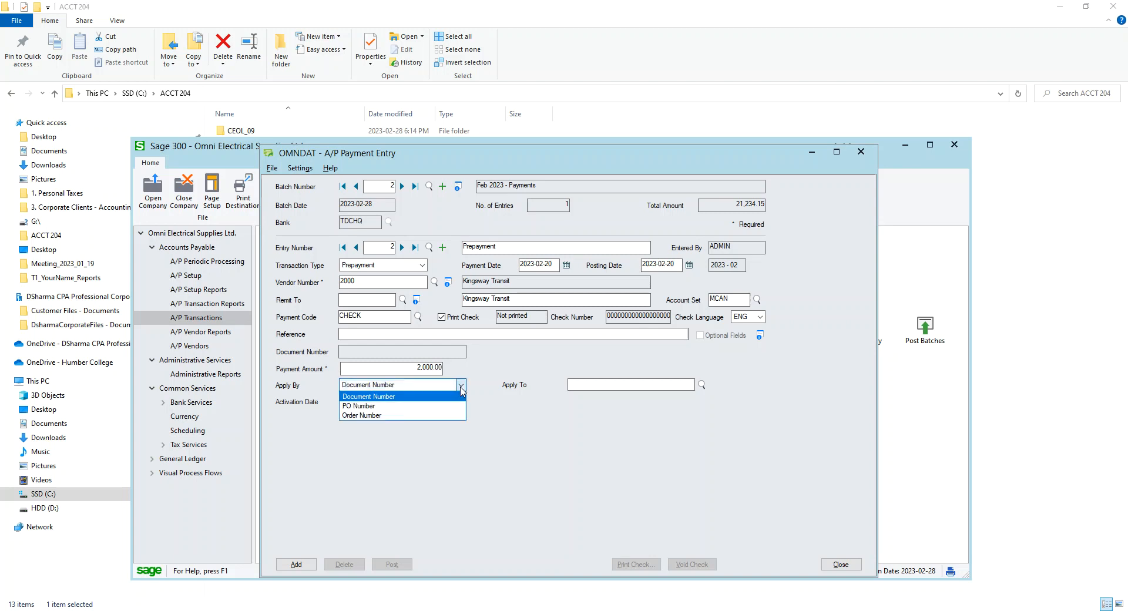
left_click(410, 406)
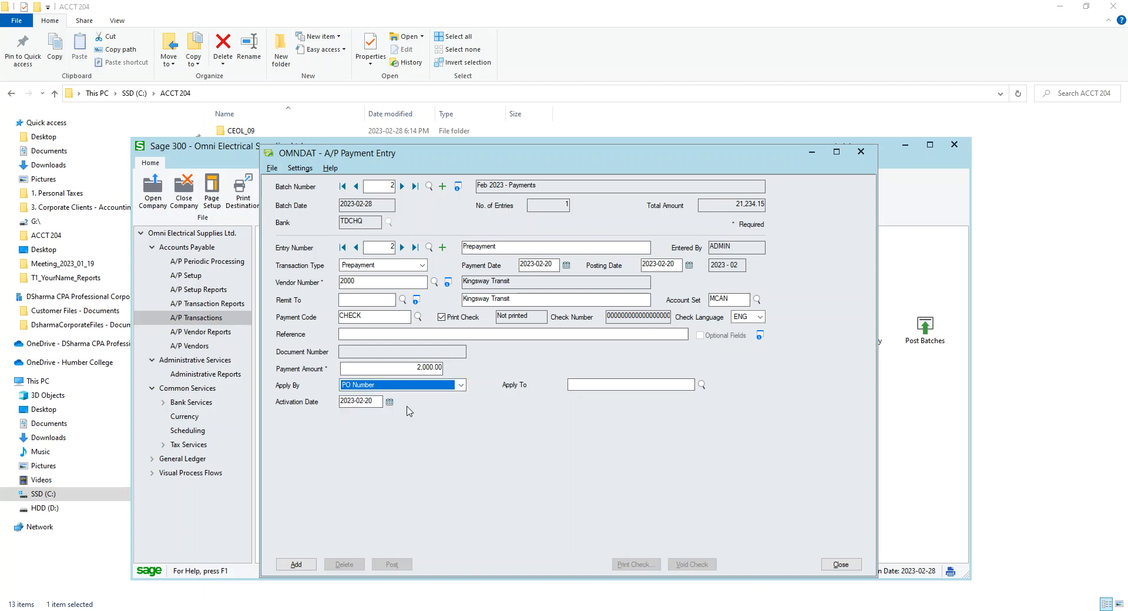
left_click(601, 385)
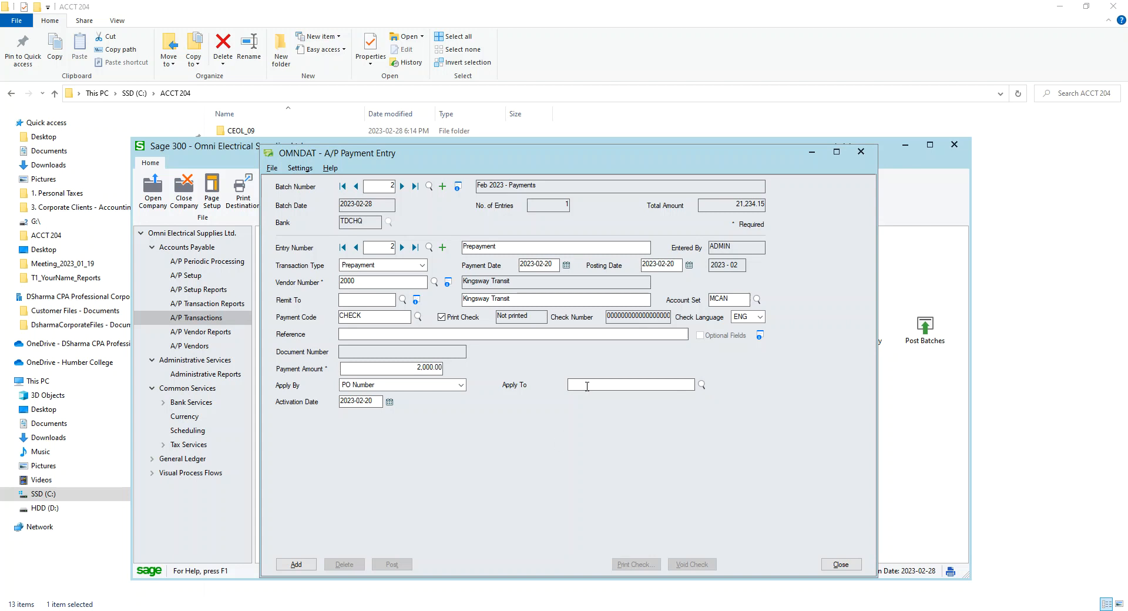
type("PO1010")
left_click(296, 564)
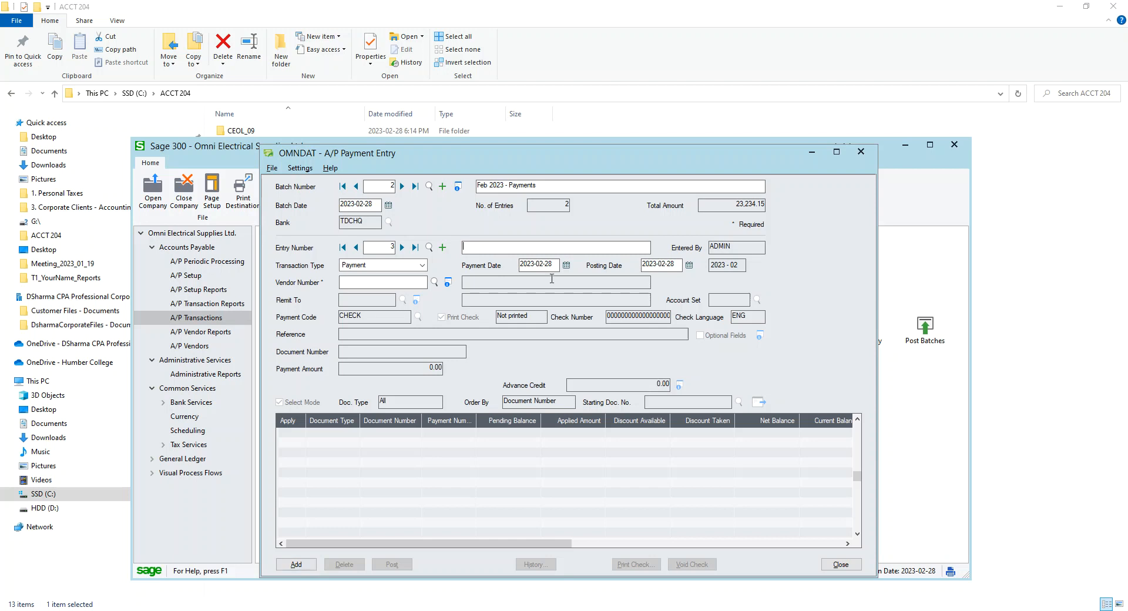
Start an Apply Document entry with the description Applying CR note
left_click(421, 266)
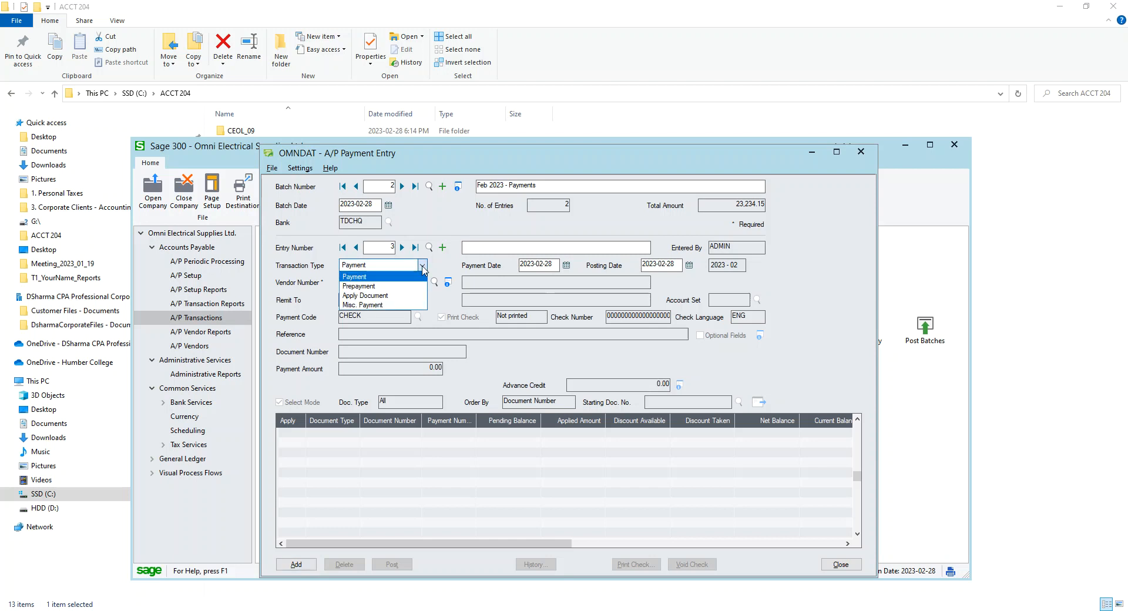
left_click(387, 296)
left_click(504, 249)
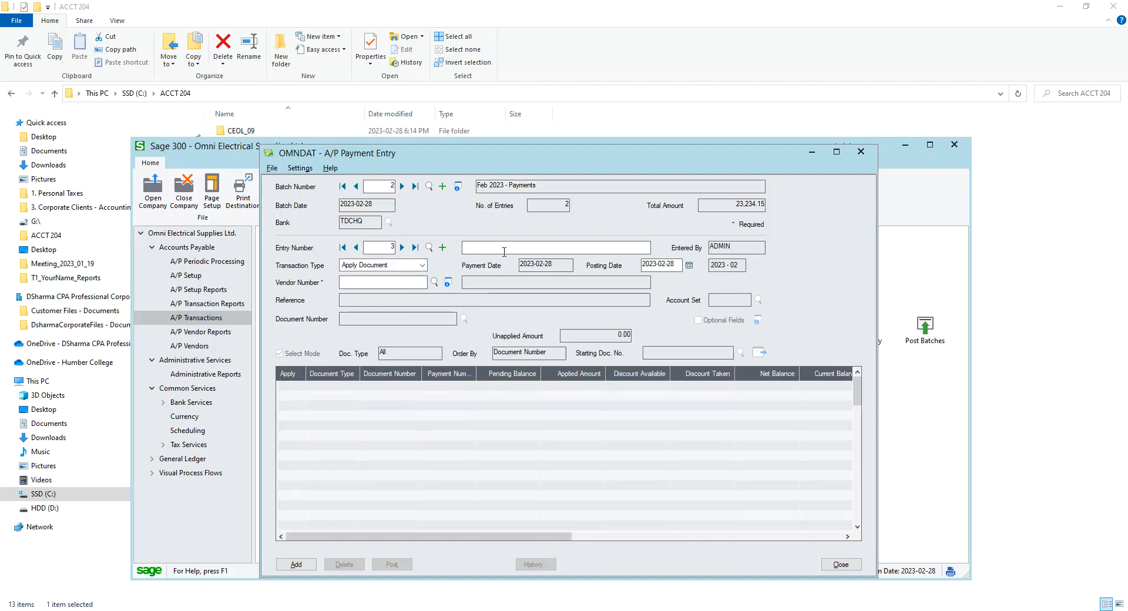
type("Applying CR note")
key("Tab")
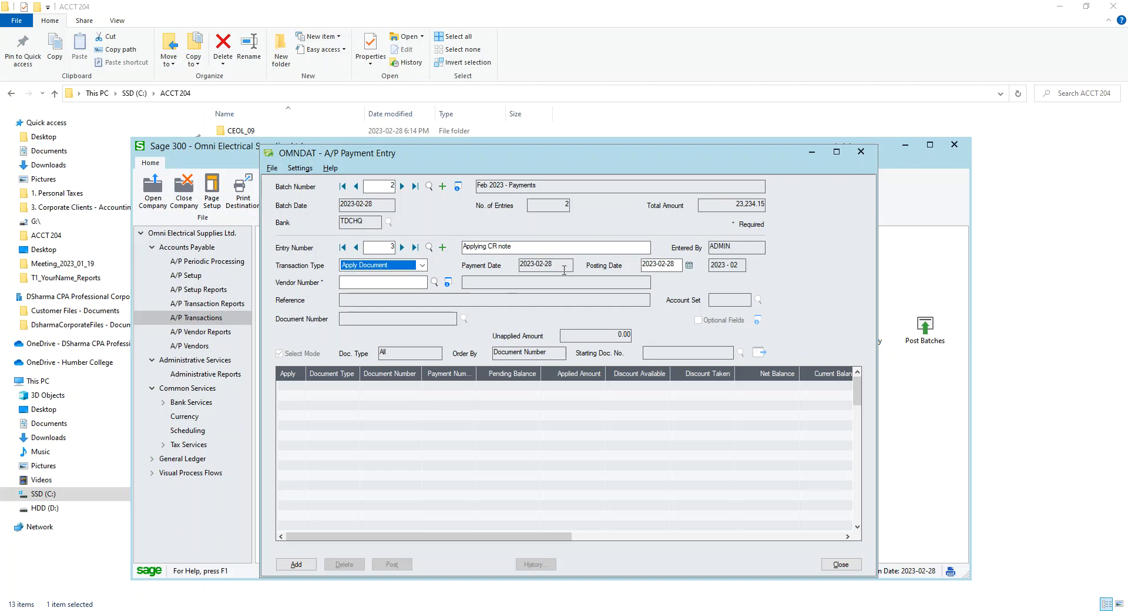
Set the posting date to 2023-02-20 and choose vendor 2020 West Metal Products
left_click(679, 265)
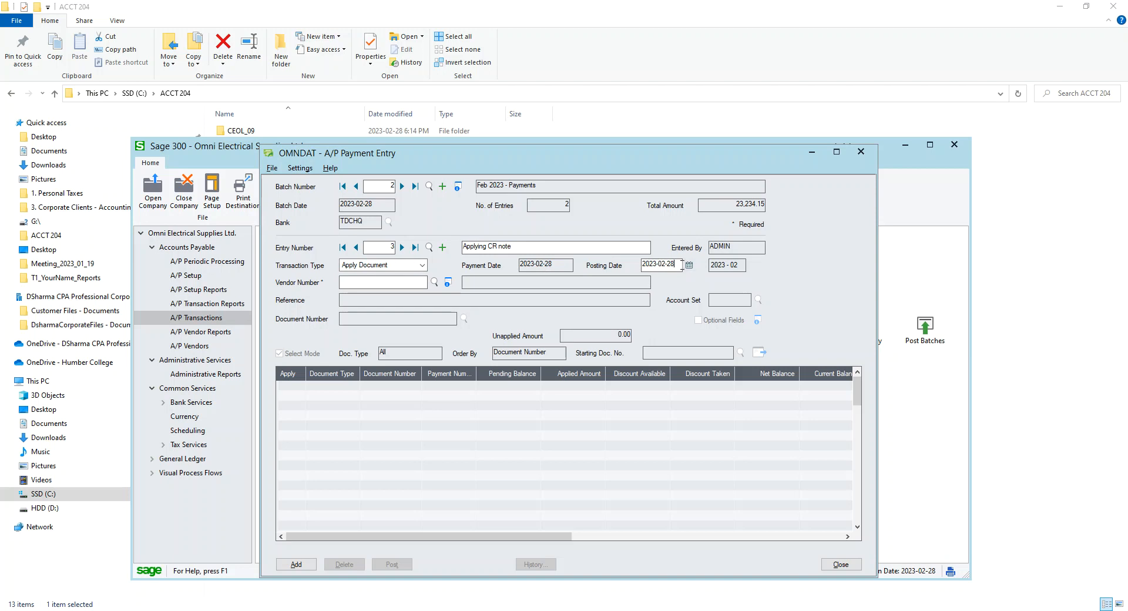
left_click(688, 266)
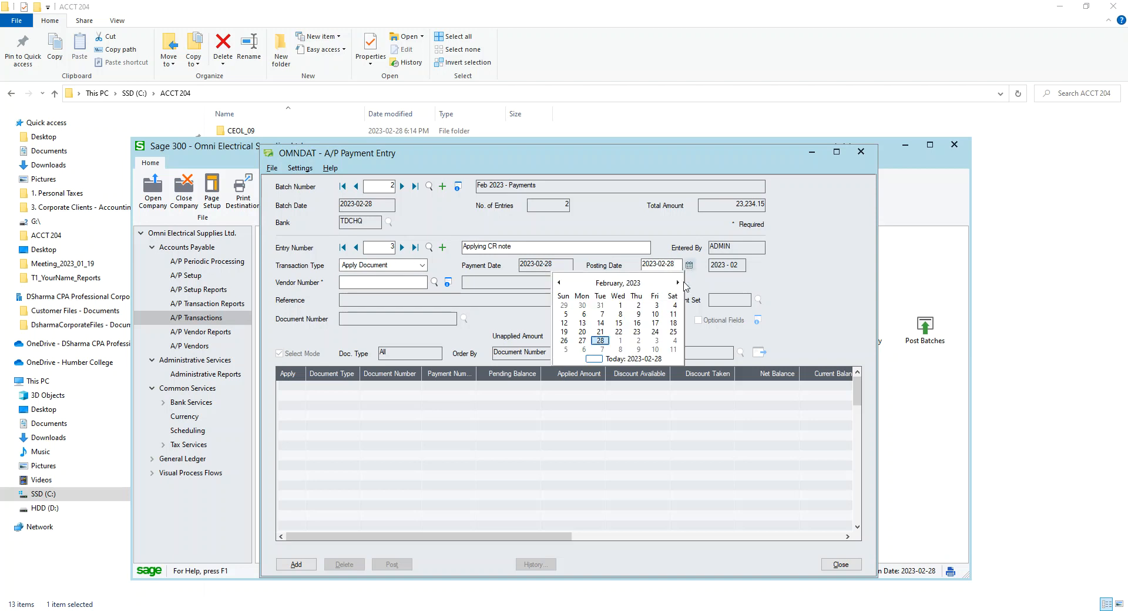
left_click(582, 332)
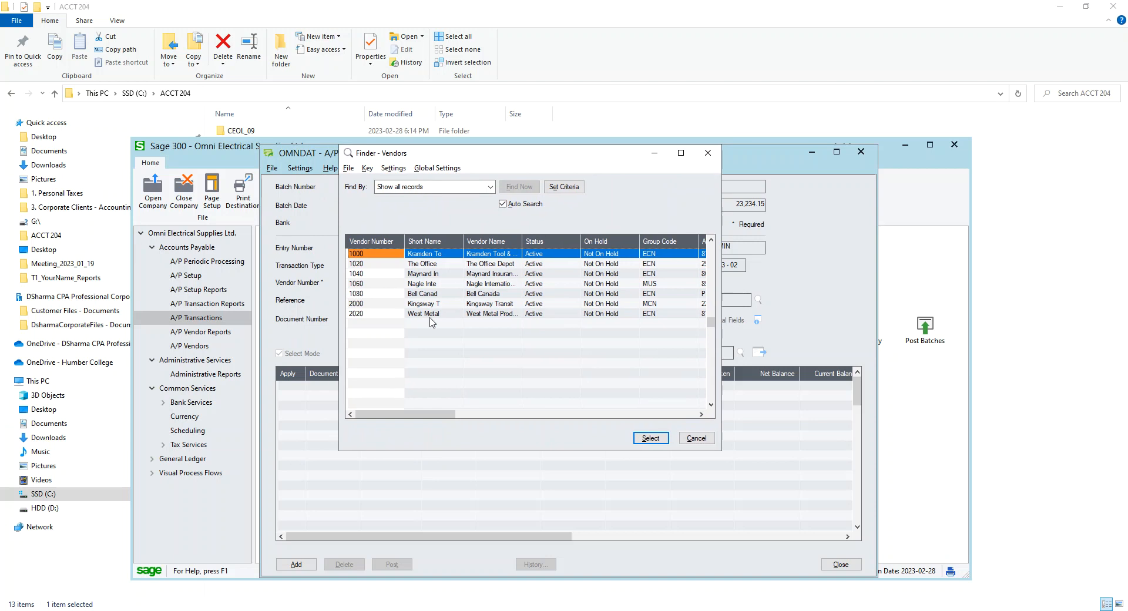
left_click(431, 314)
left_click(650, 438)
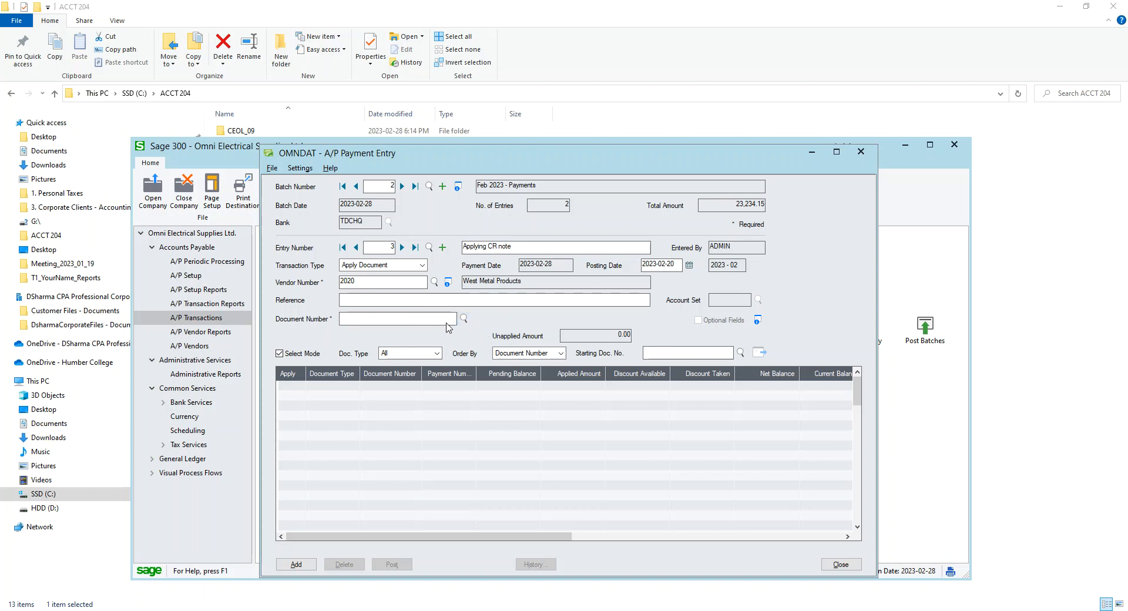
Apply credit note CR 5263 to invoice Z55268 and add the entry
left_click_drag(0, 198, 739, 132)
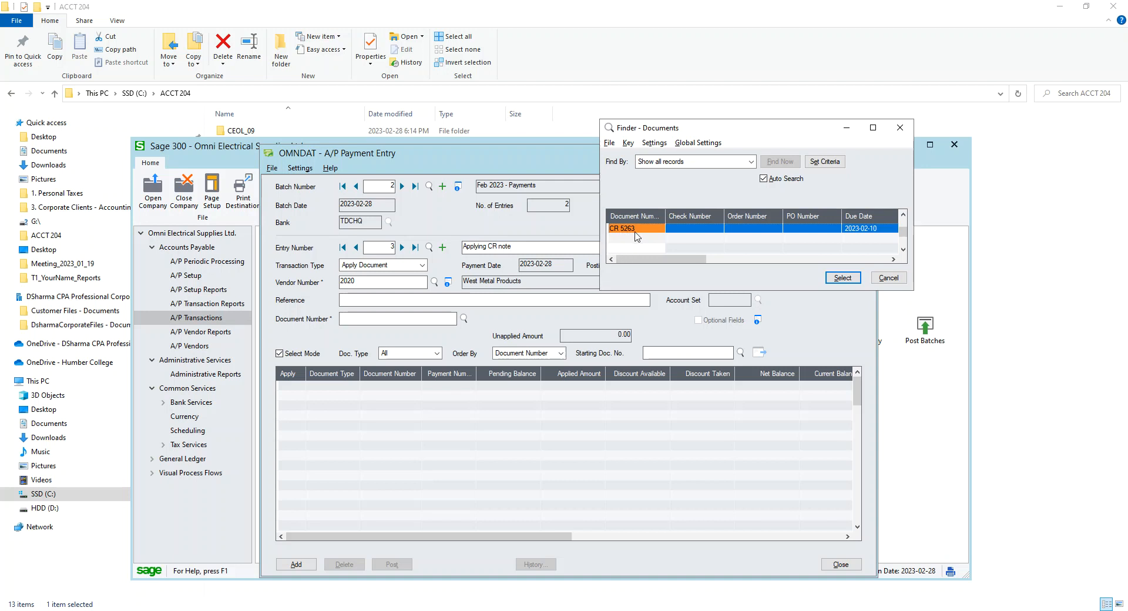
left_click(842, 277)
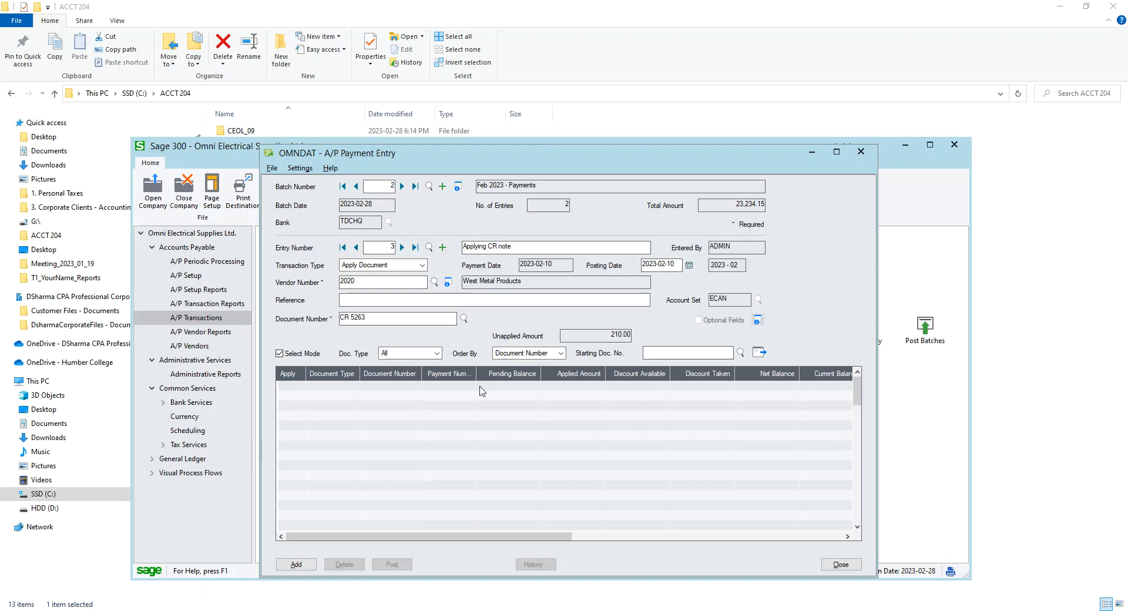
left_click(761, 354)
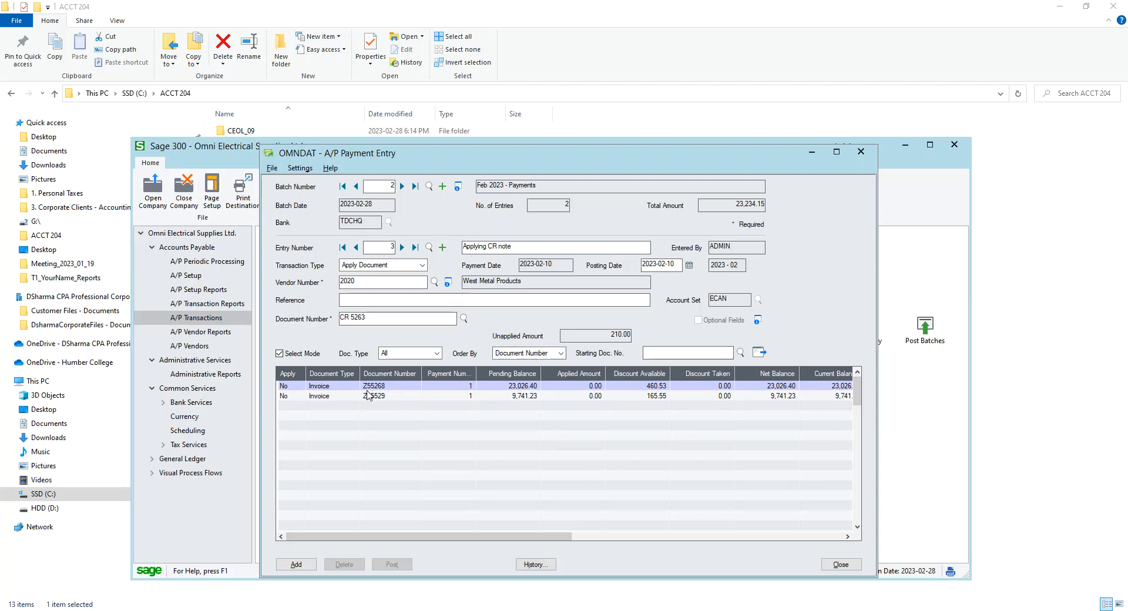
left_click(288, 389)
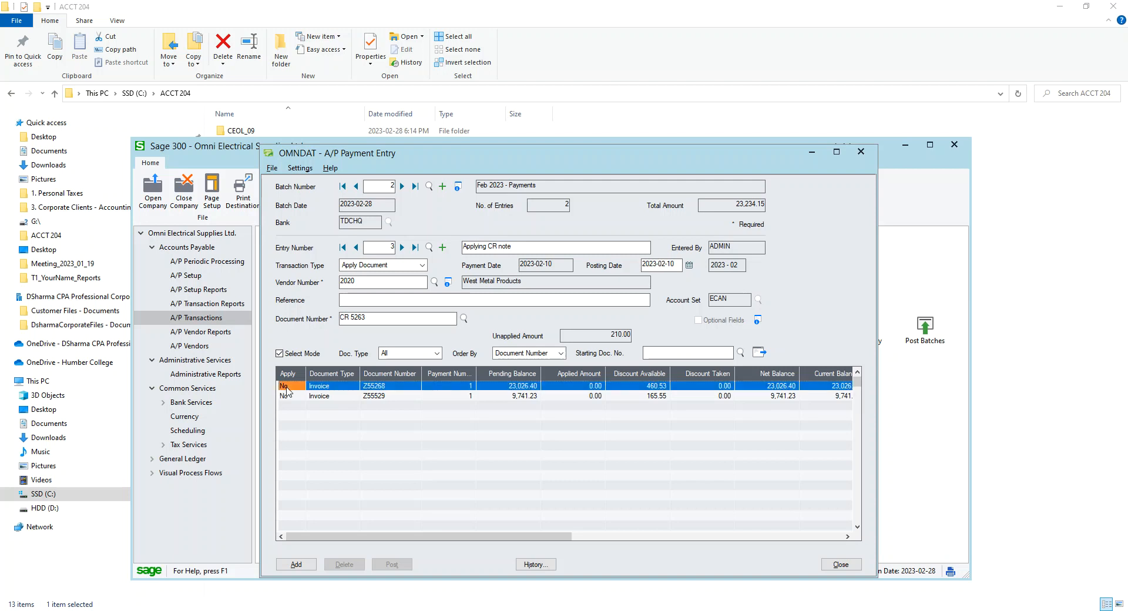
double_click(290, 389)
left_click(296, 565)
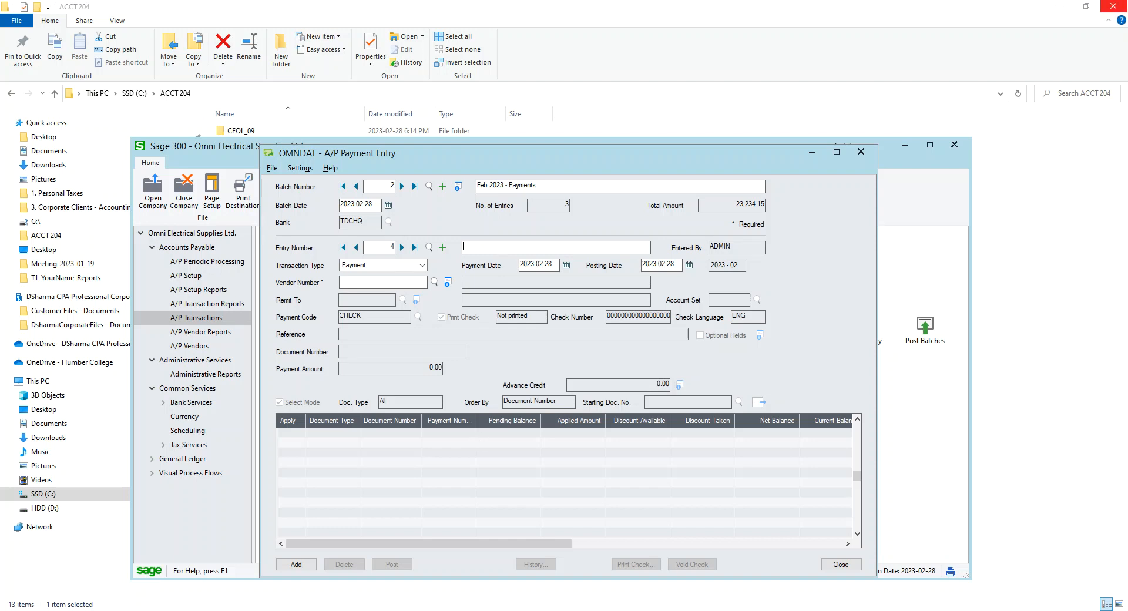
Change the entry's transaction type to Misc. Payment
left_click(390, 265)
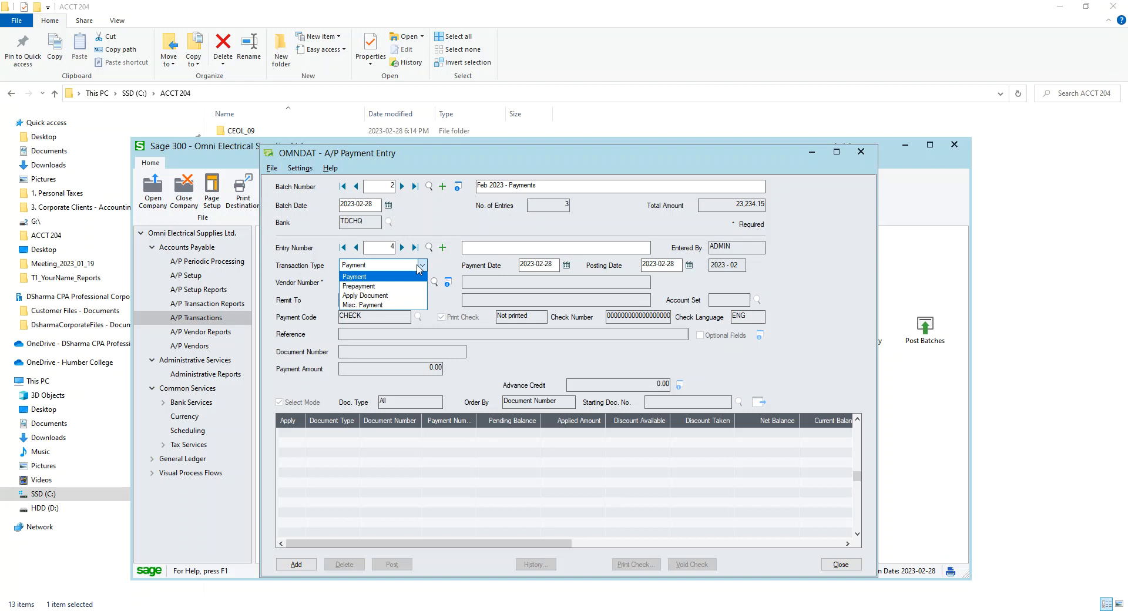
left_click(389, 310)
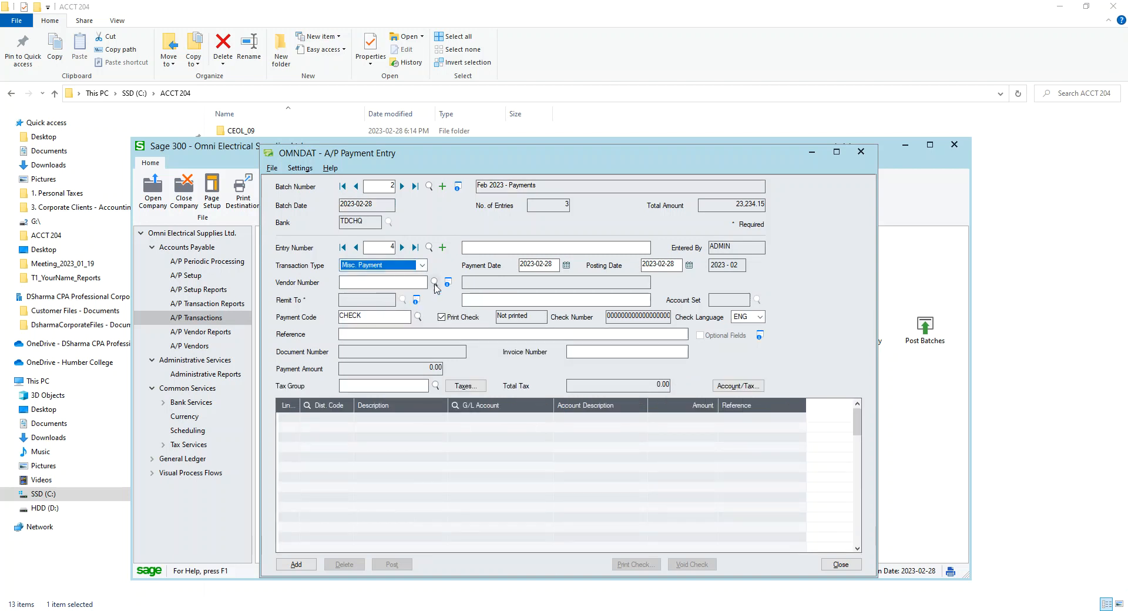
left_click(389, 282)
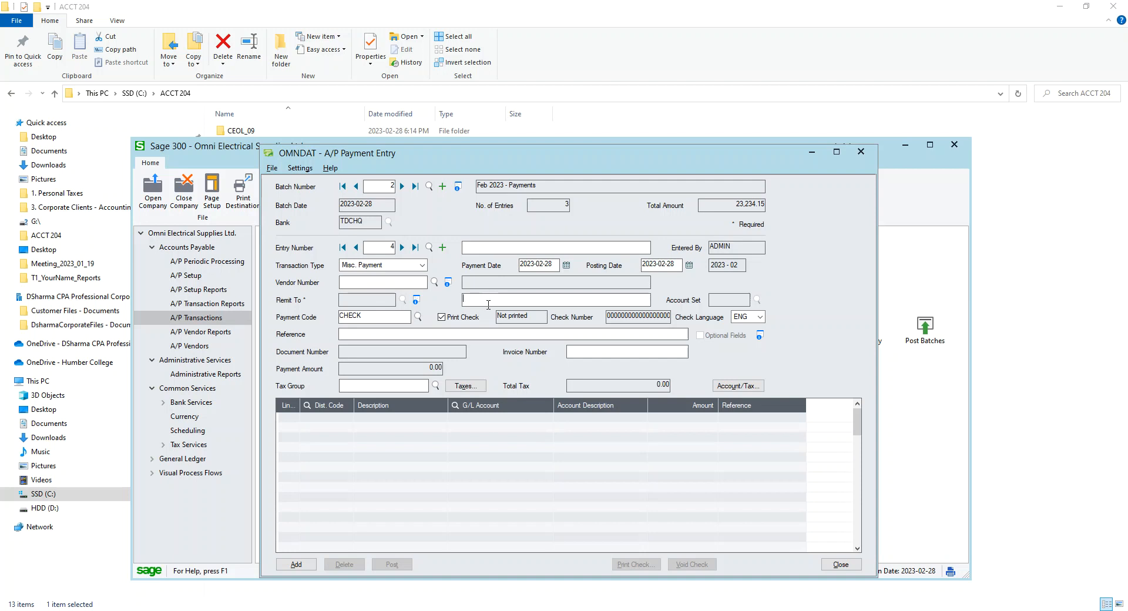
Enter the payee's full name in the Remit To name field
left_click(547, 296)
type("JOhn")
key("BackSpace")
key("BackSpace")
key("BackSpace")
key("Tab")
Turn off Print Check and set the check number to 104
left_click(461, 317)
left_click_drag(605, 318, 1027, 334)
type("102")
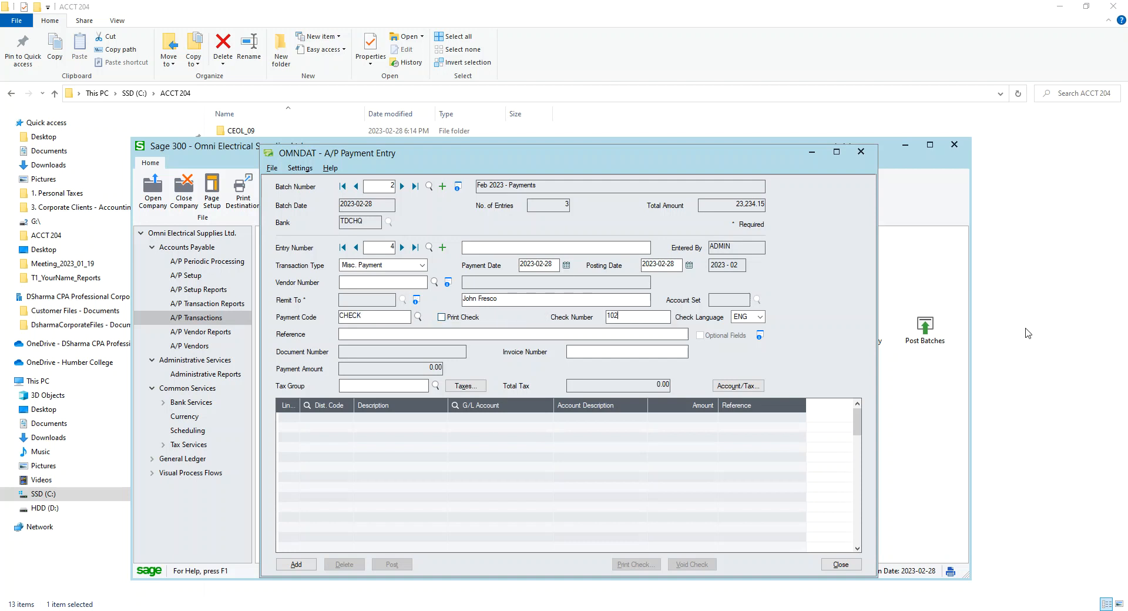
left_click(638, 334)
left_click_drag(606, 316, 898, 340)
type("104")
Enter invoice number 2152 and select tax group ONT, dismissing the tax group warning
left_click(400, 332)
key("Tab")
type("21")
left_click(402, 387)
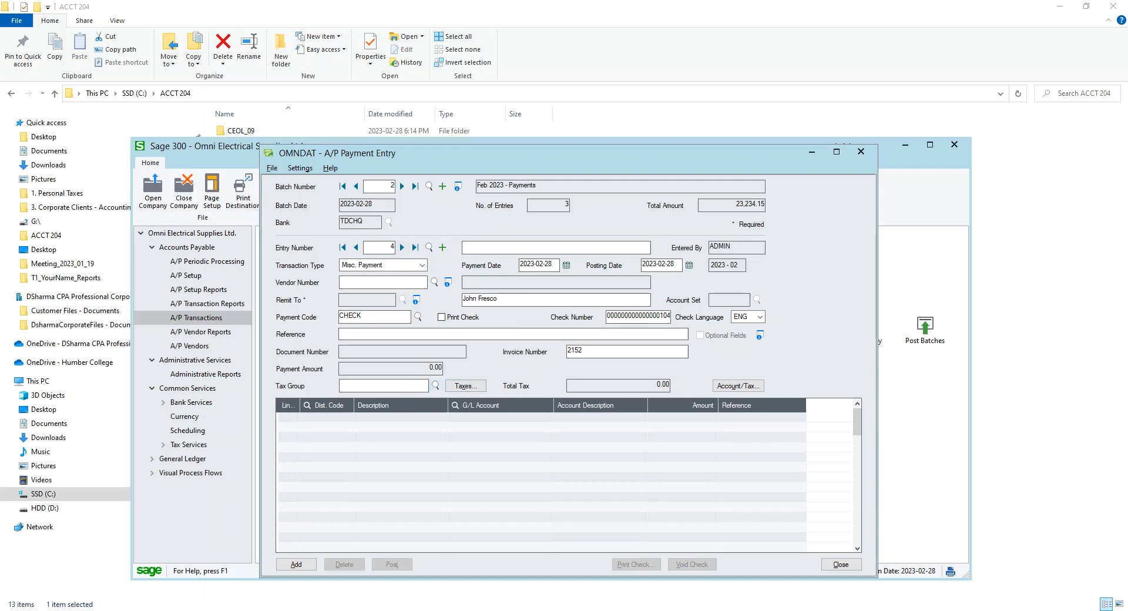
key("F5")
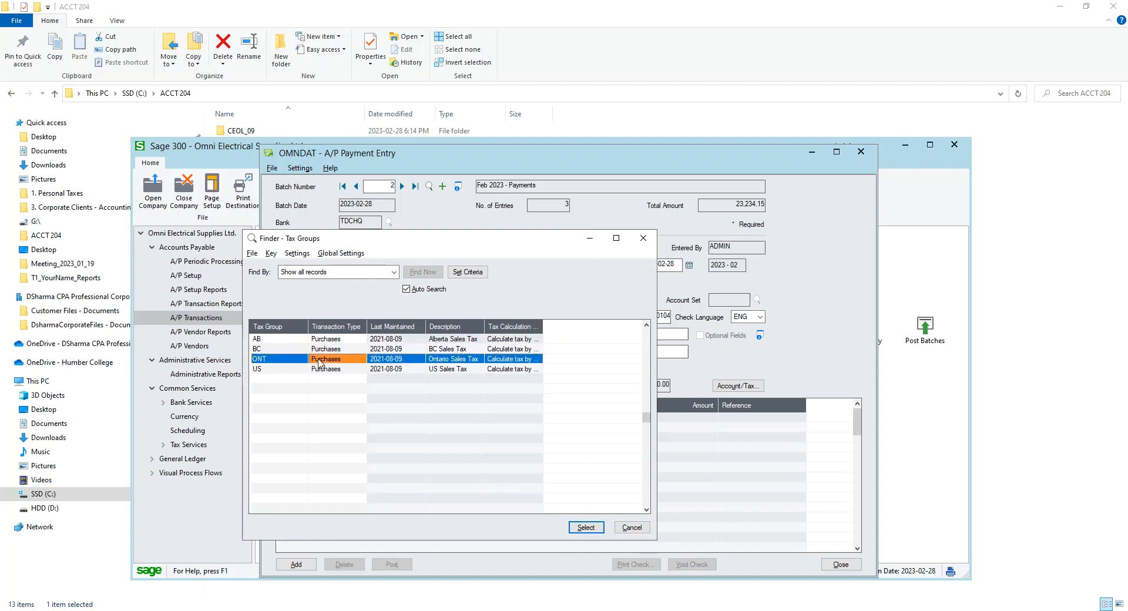
double_click(319, 359)
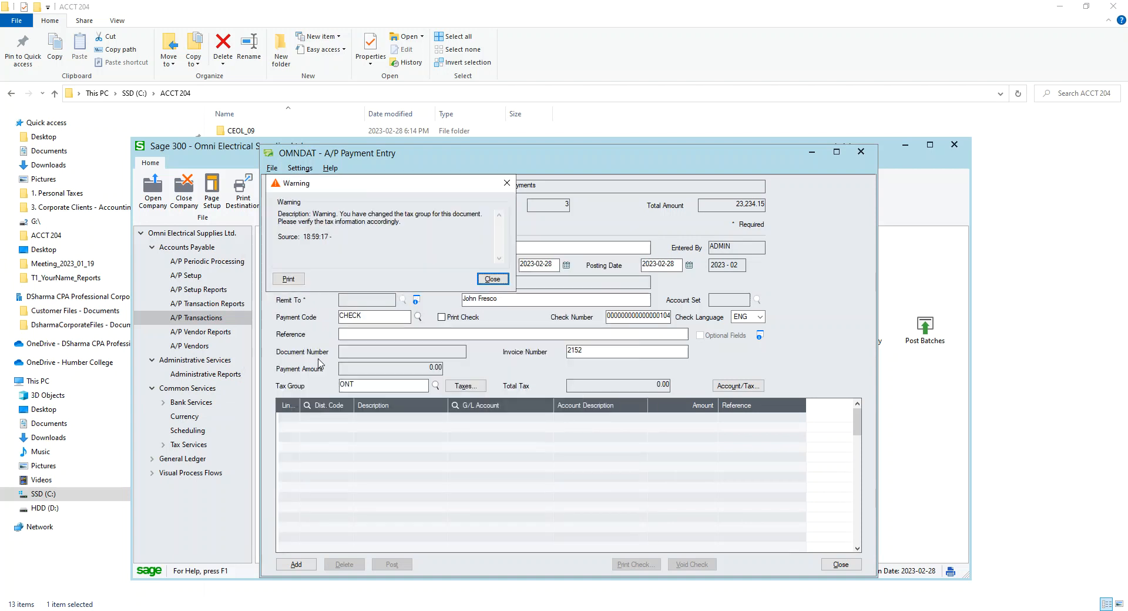
left_click(485, 280)
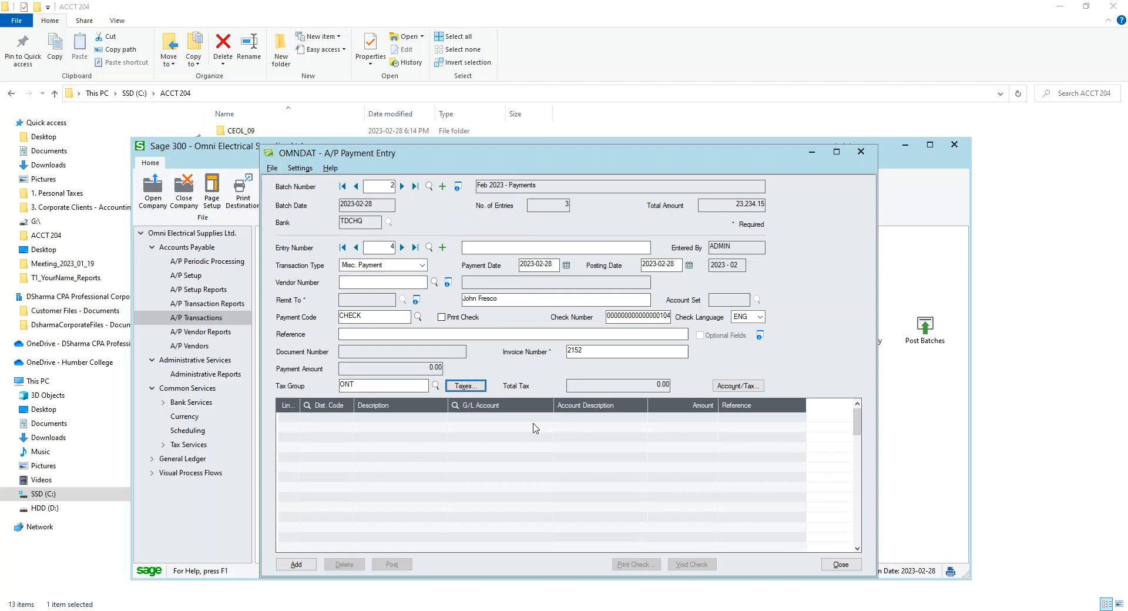
Add a distribution line and choose distribution code OFF100 for it
left_click(491, 419)
left_click(344, 423)
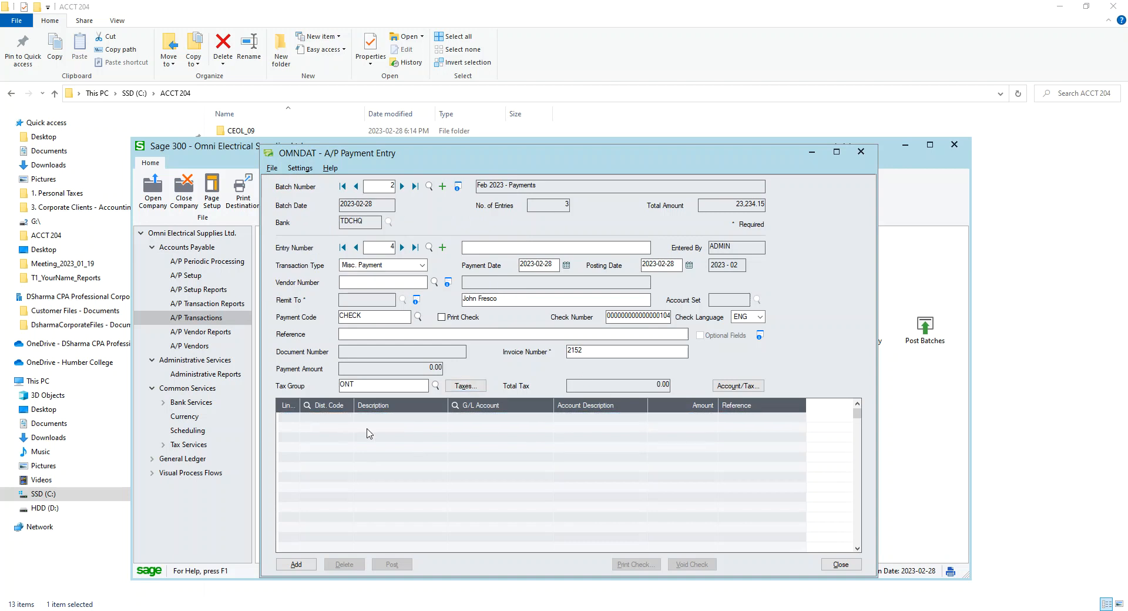
left_click(445, 420)
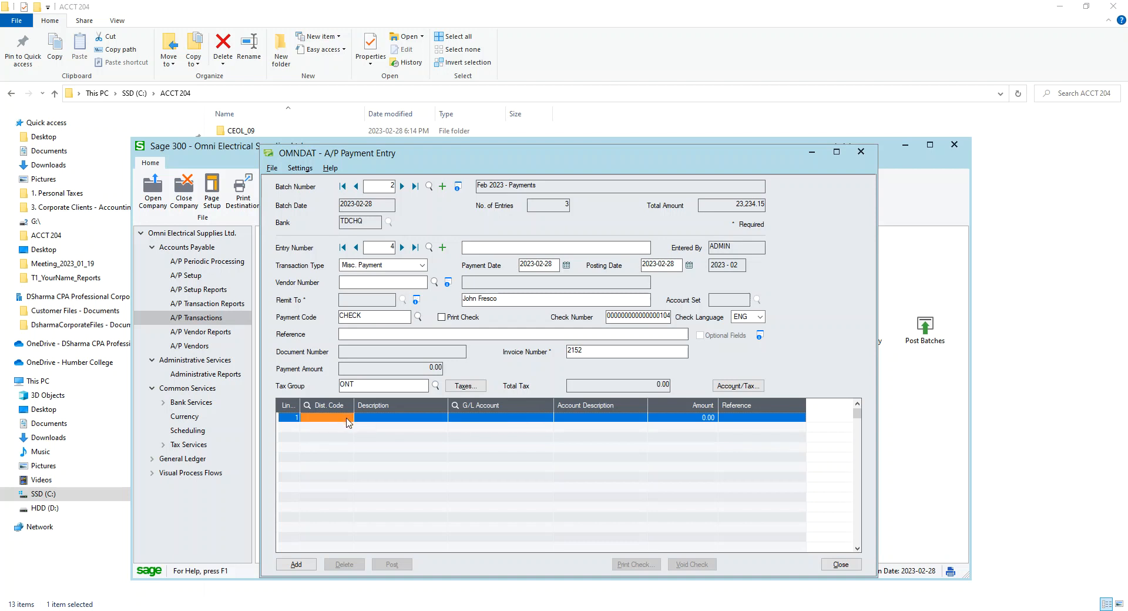
left_click(516, 420)
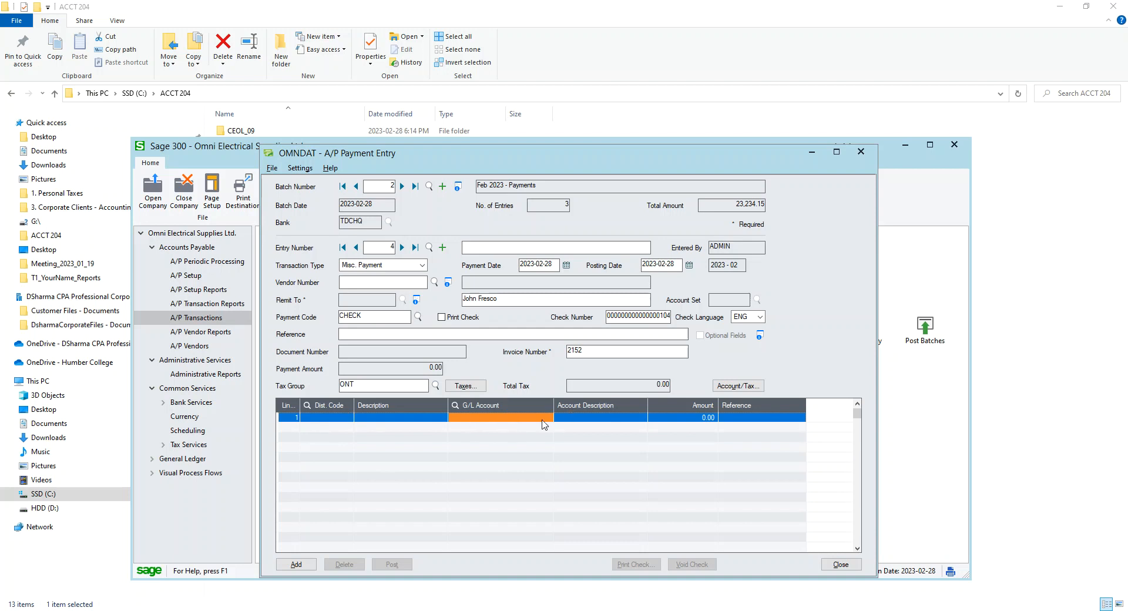
left_click(342, 418)
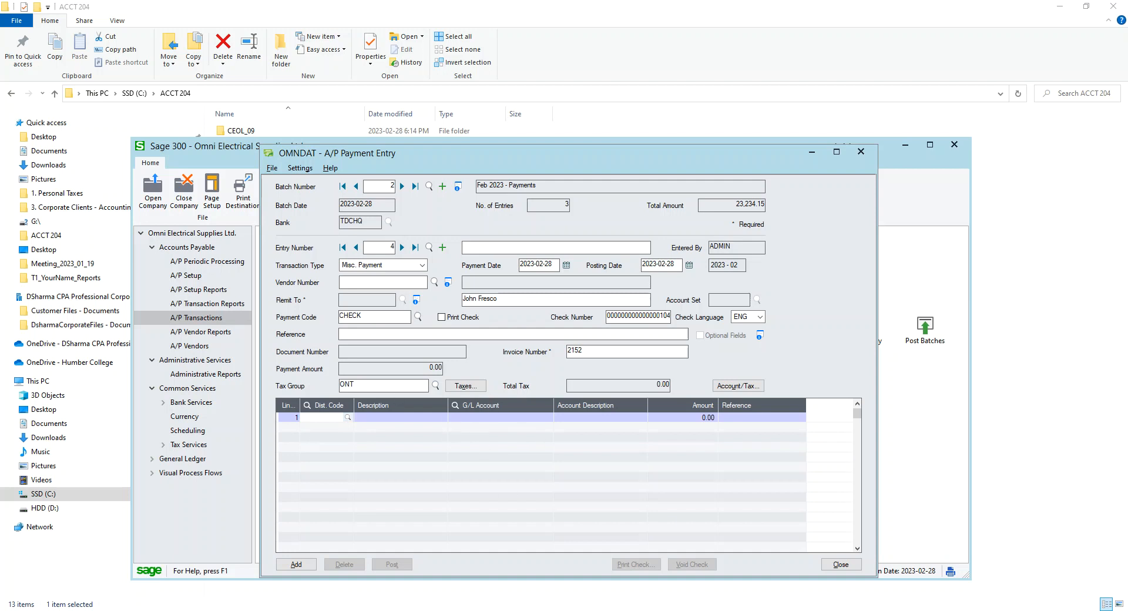
left_click_drag(1127, 212, 277, 212)
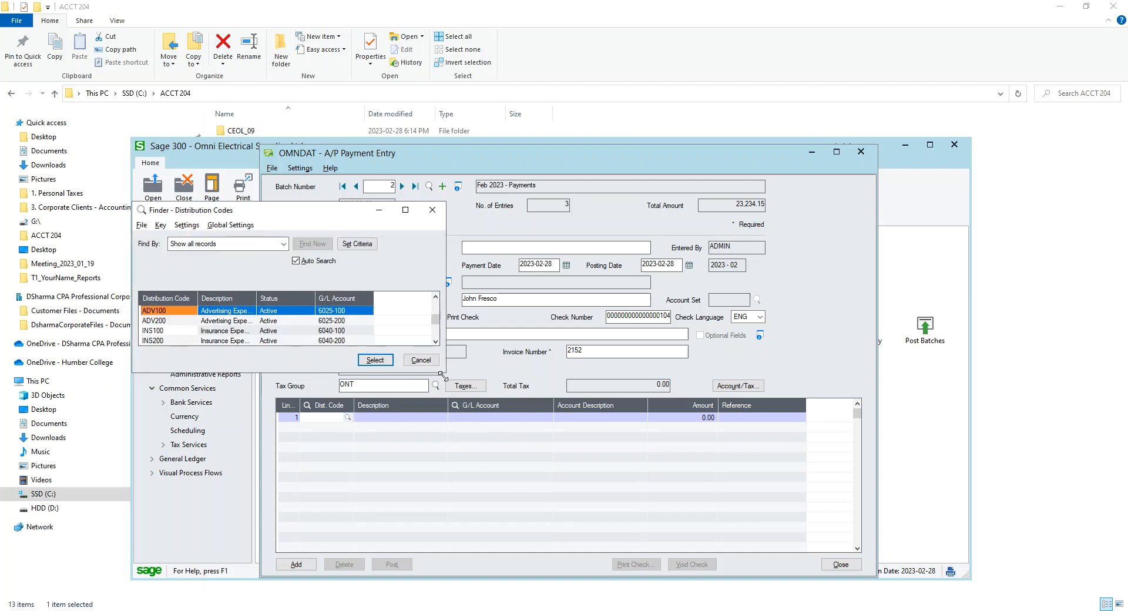
left_click_drag(449, 375, 629, 599)
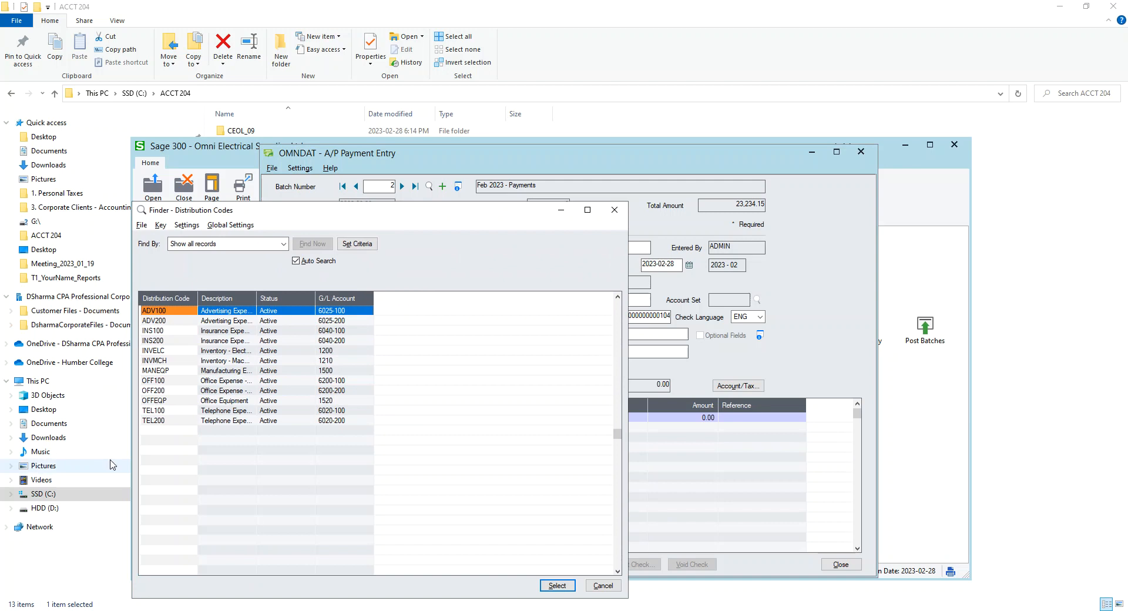
left_click(156, 380)
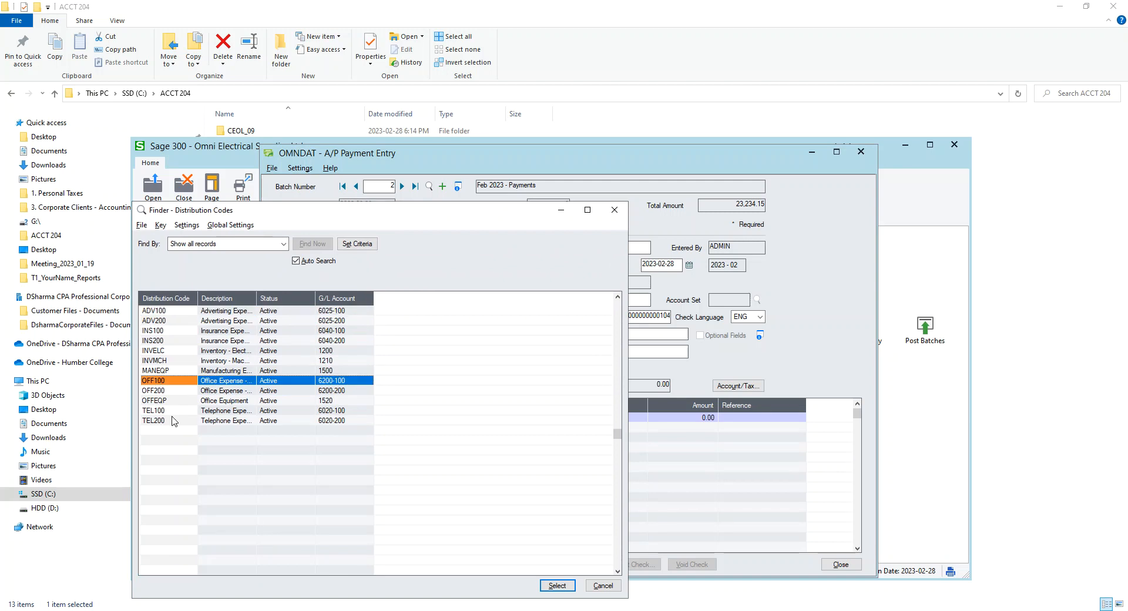
double_click(156, 383)
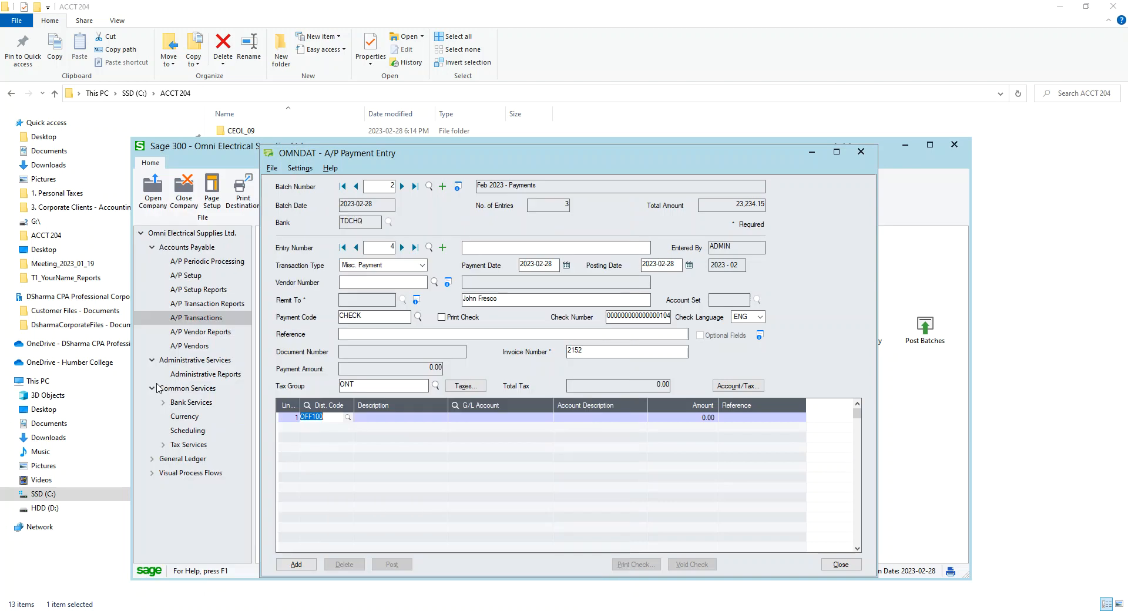
Set the OFF100 distribution line's amount to 1,000.00
key("Tab")
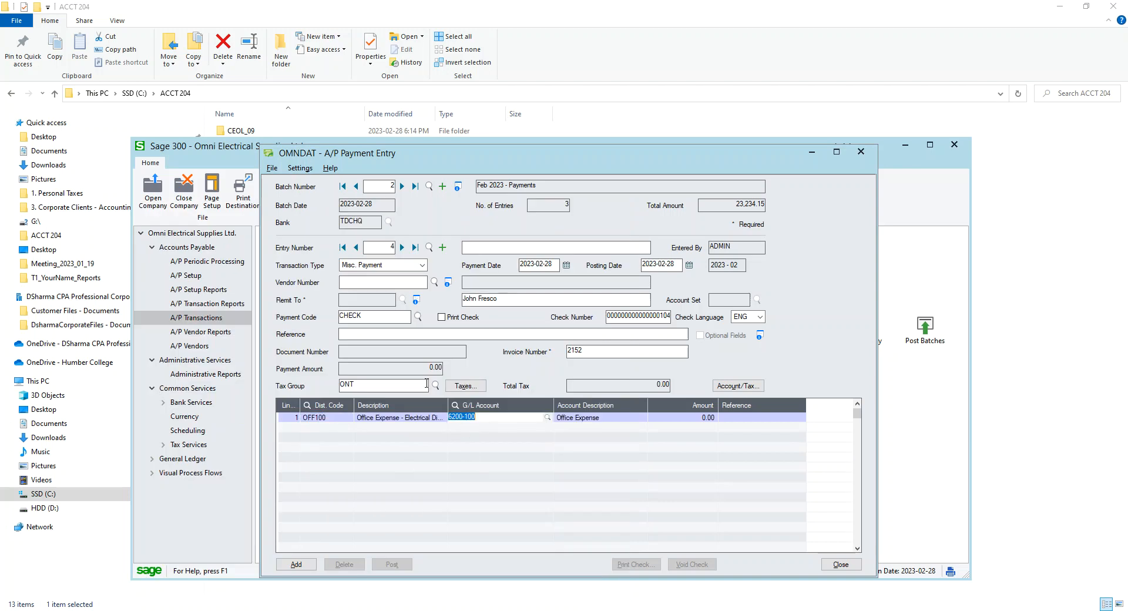
key("Tab")
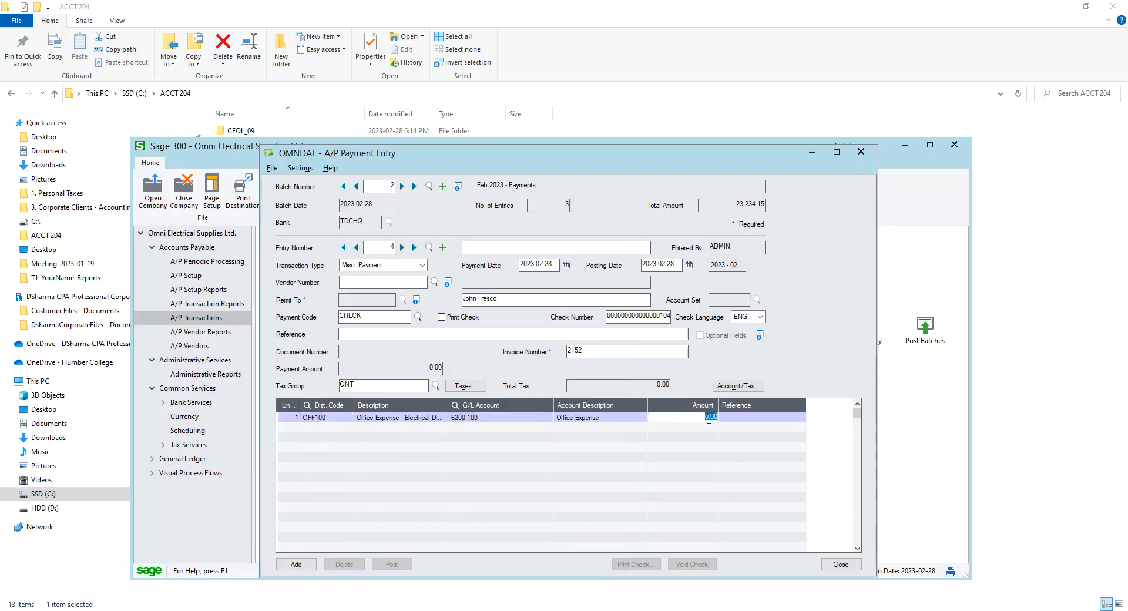
type("100")
left_click(701, 447)
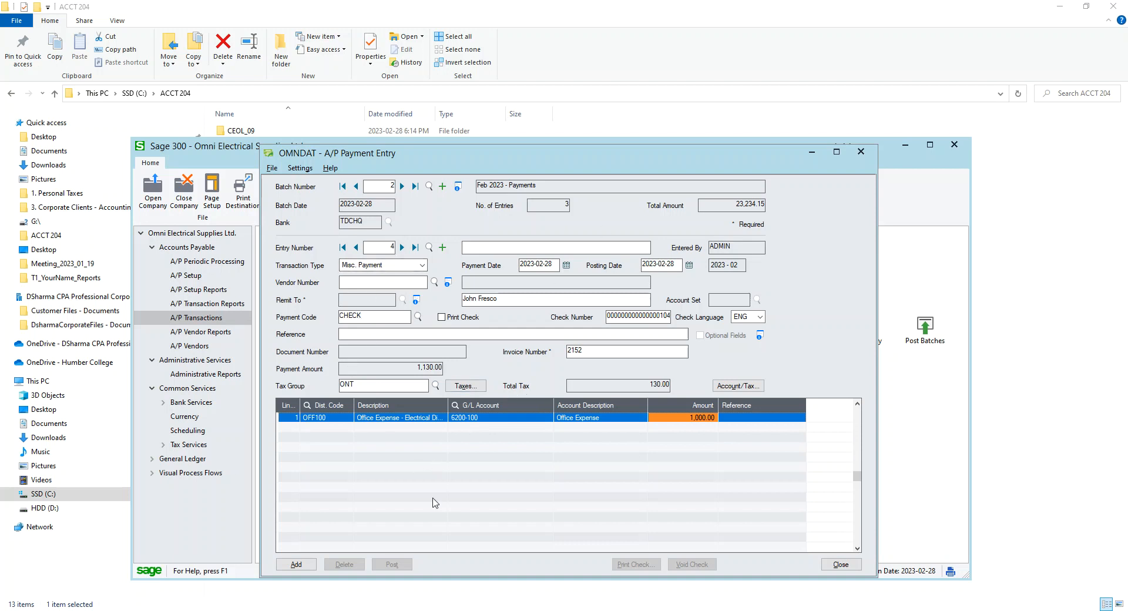
Add the miscellaneous payment entry and close the payment entry window
left_click(312, 567)
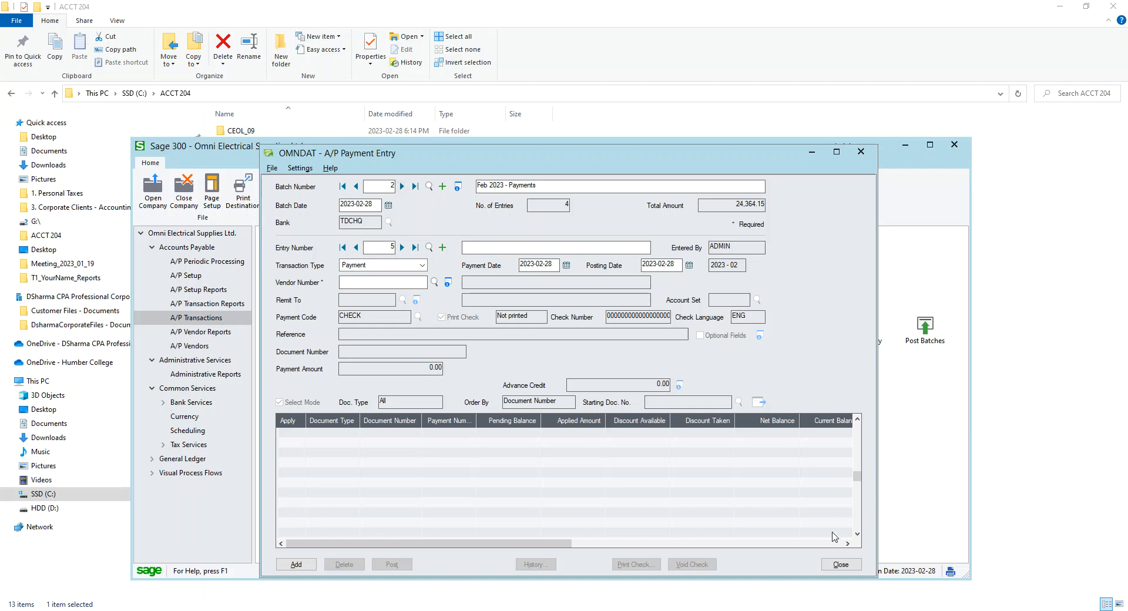
left_click(840, 565)
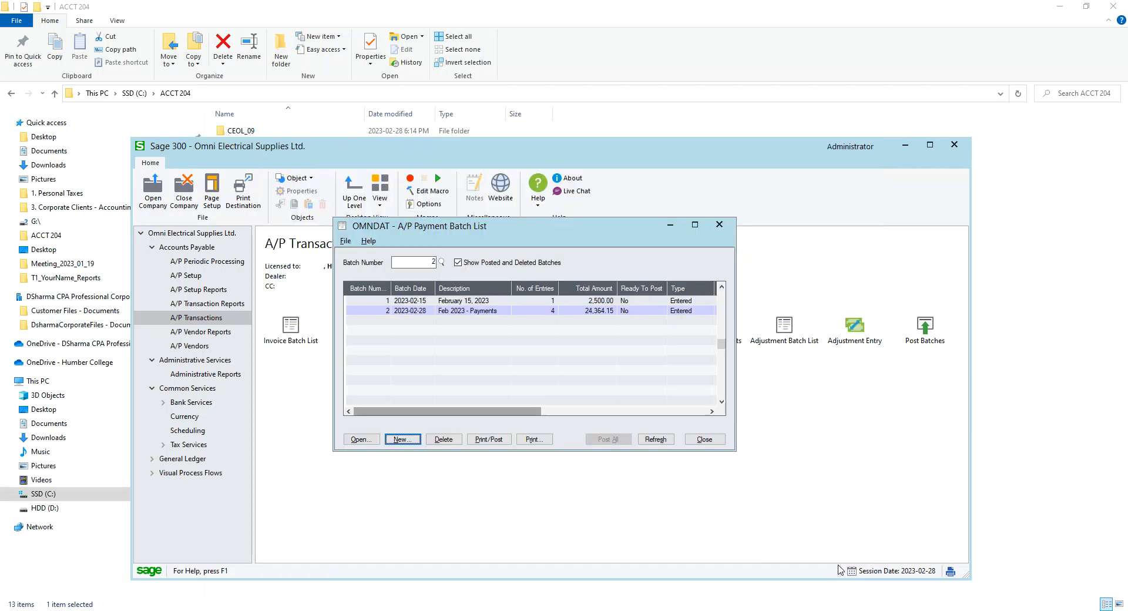
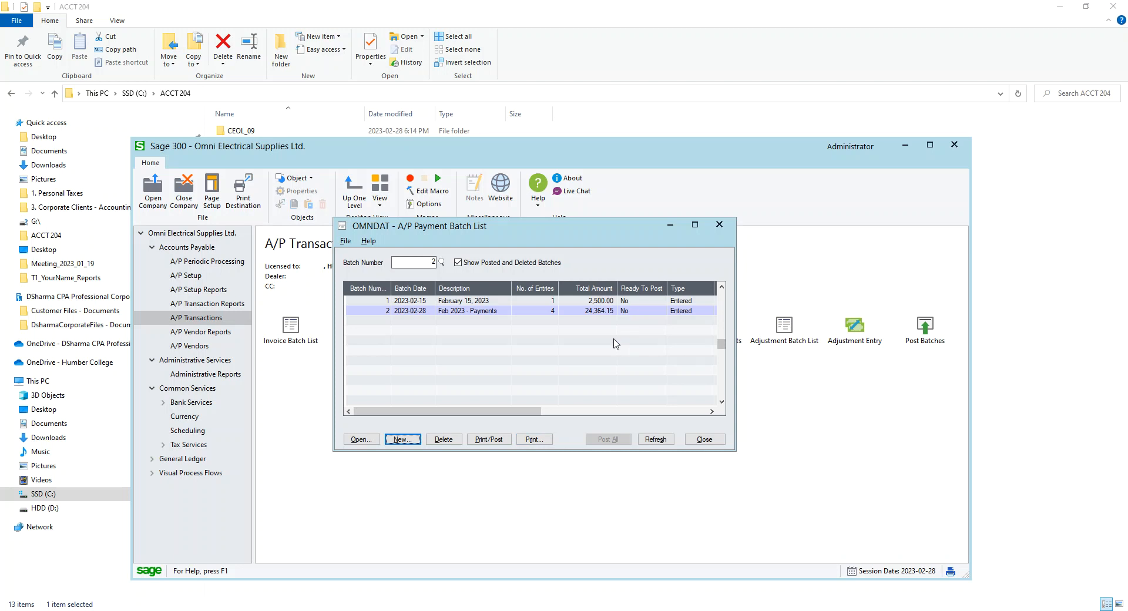
Mark the February 15, 2023 payment batch as ready to post
left_click(648, 303)
double_click(629, 302)
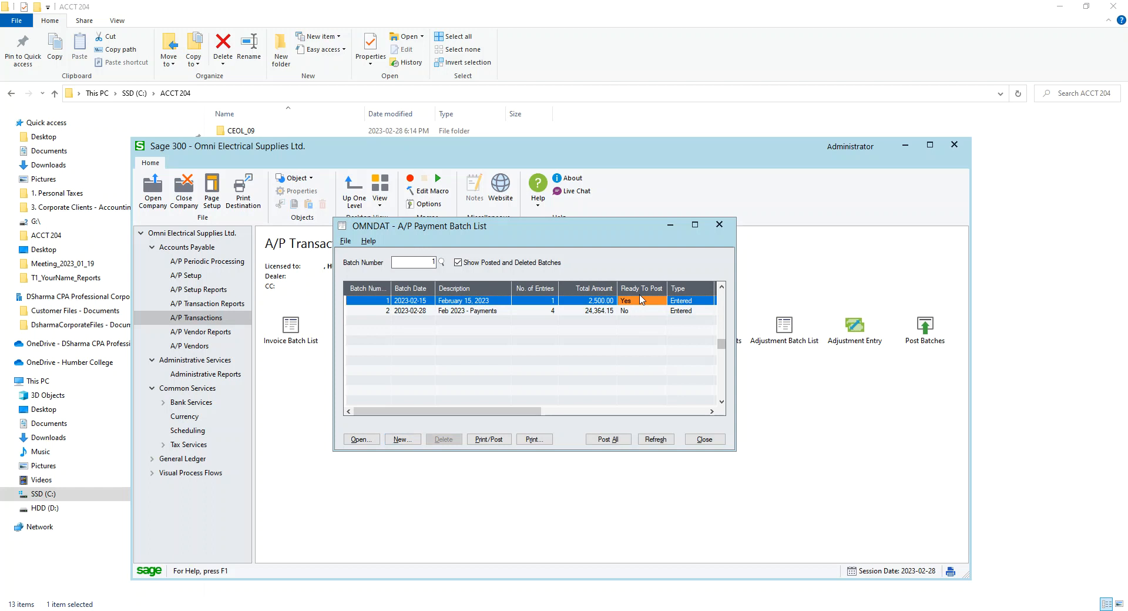
Try to set the Feb 2023 - Payments batch to ready to post, dismissing the error
double_click(631, 311)
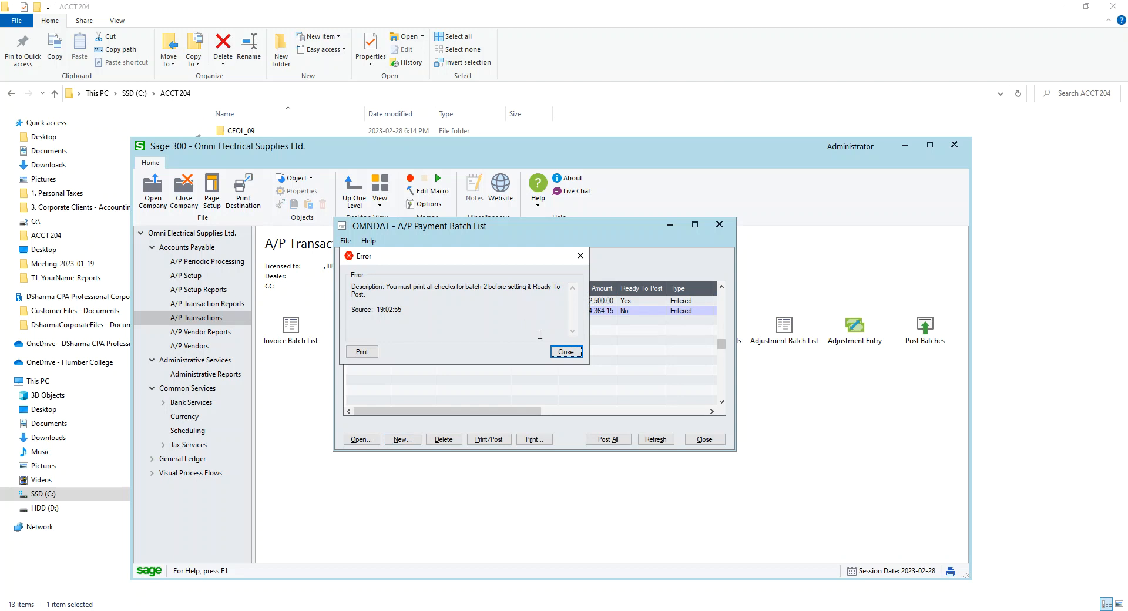
left_click(563, 352)
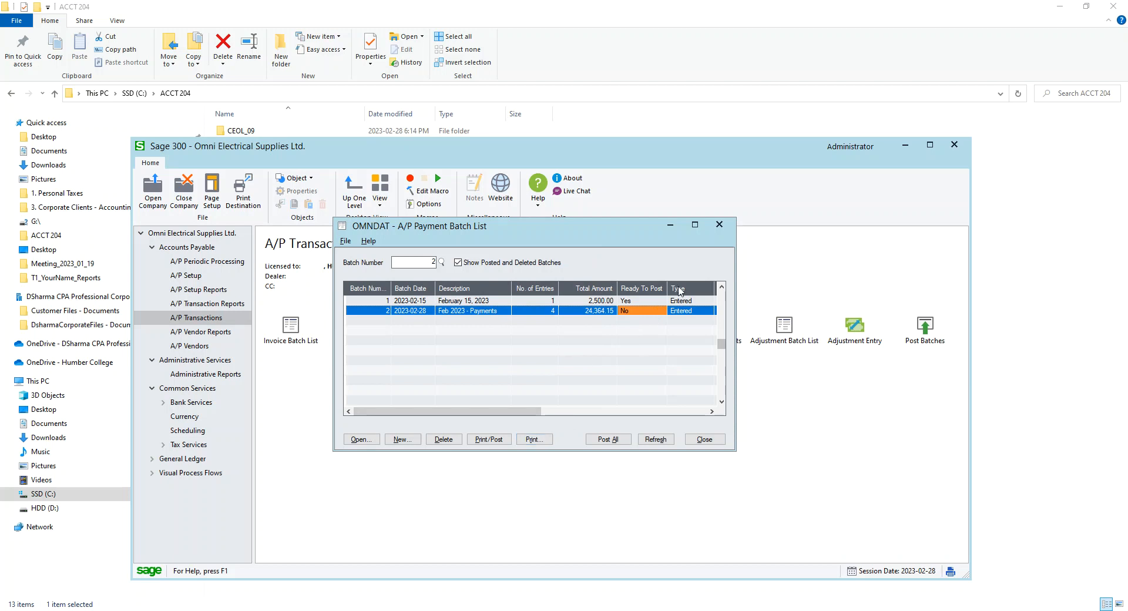
Open the Feb 2023 - Payments batch and move through its entries to the Kingsway Transit prepayment
left_click(539, 440)
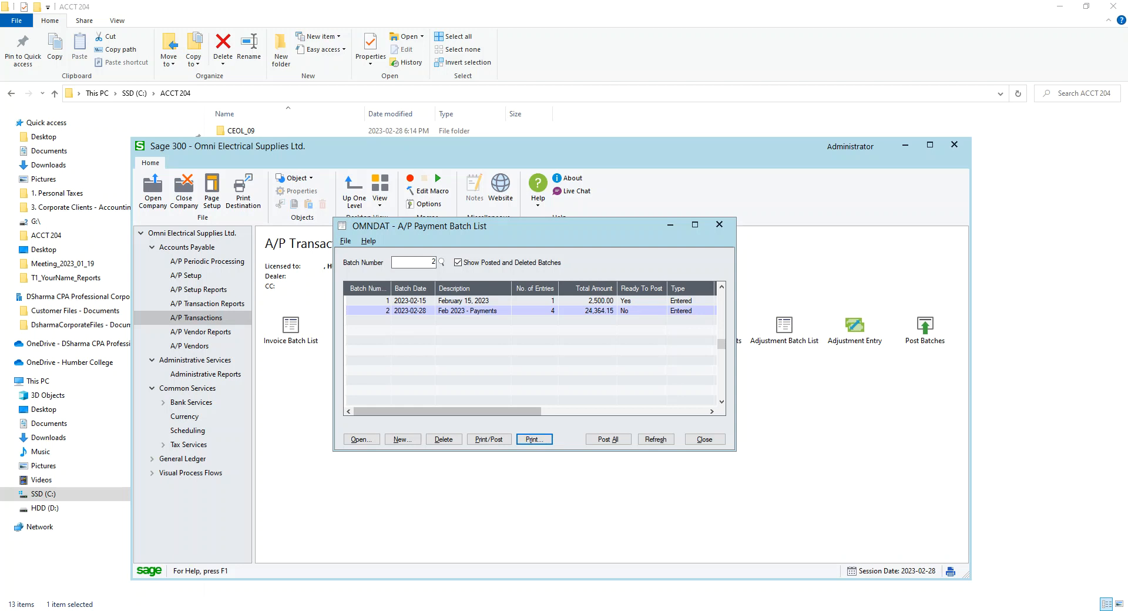
double_click(481, 312)
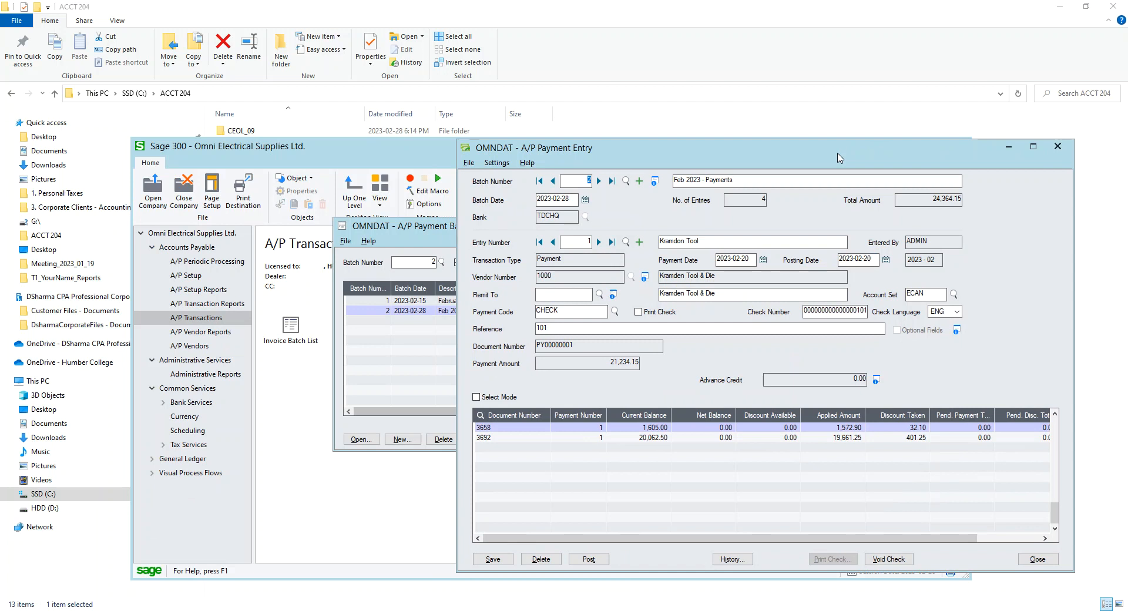
left_click(598, 242)
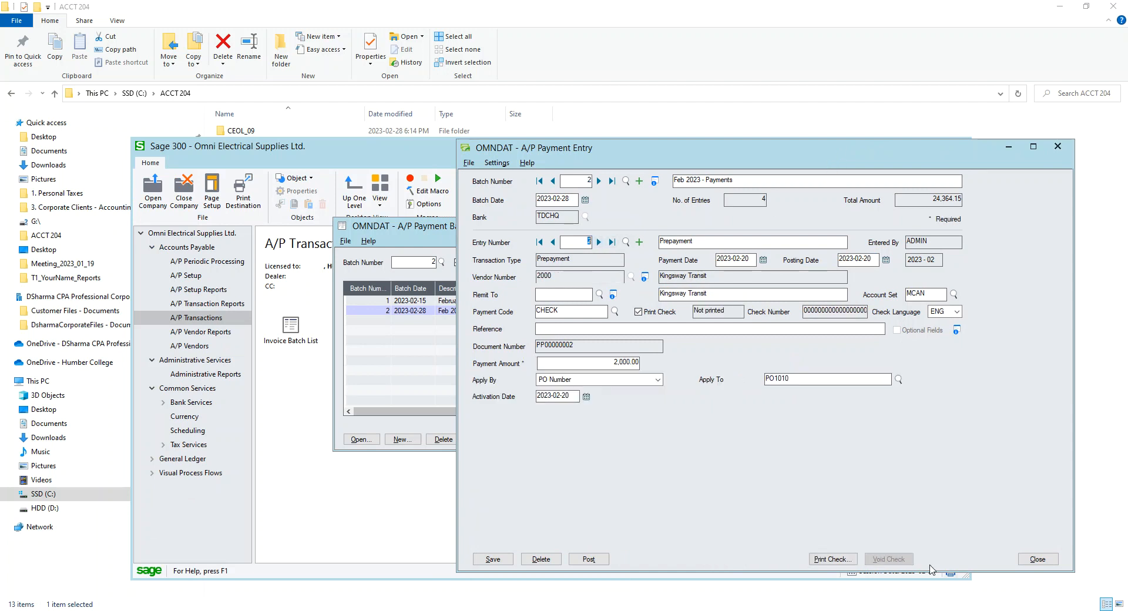
left_click(553, 243)
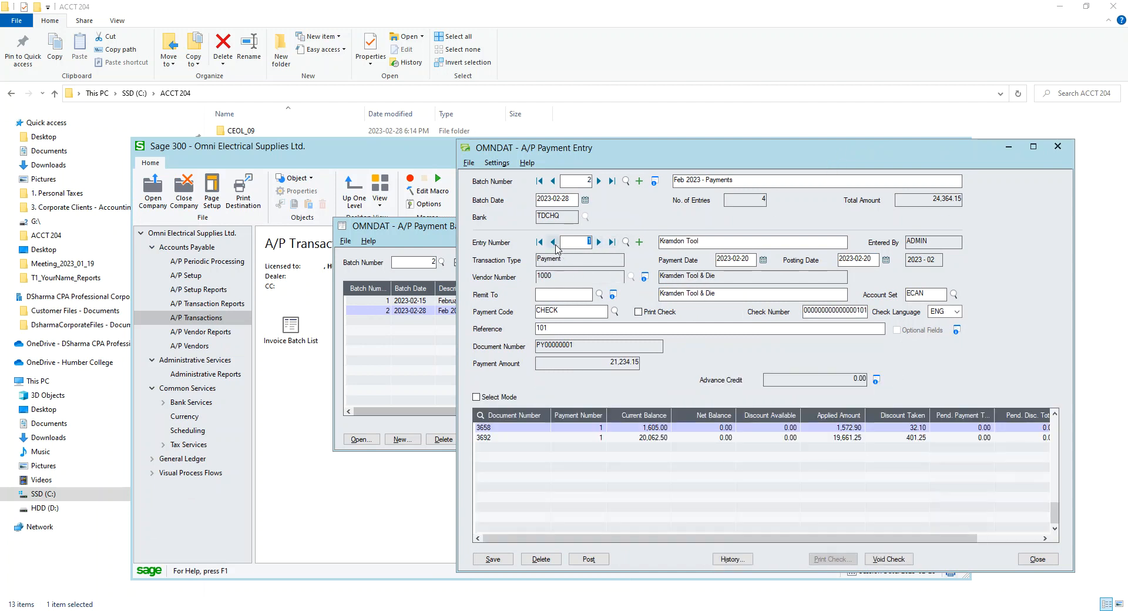
left_click_drag(984, 154, 882, 89)
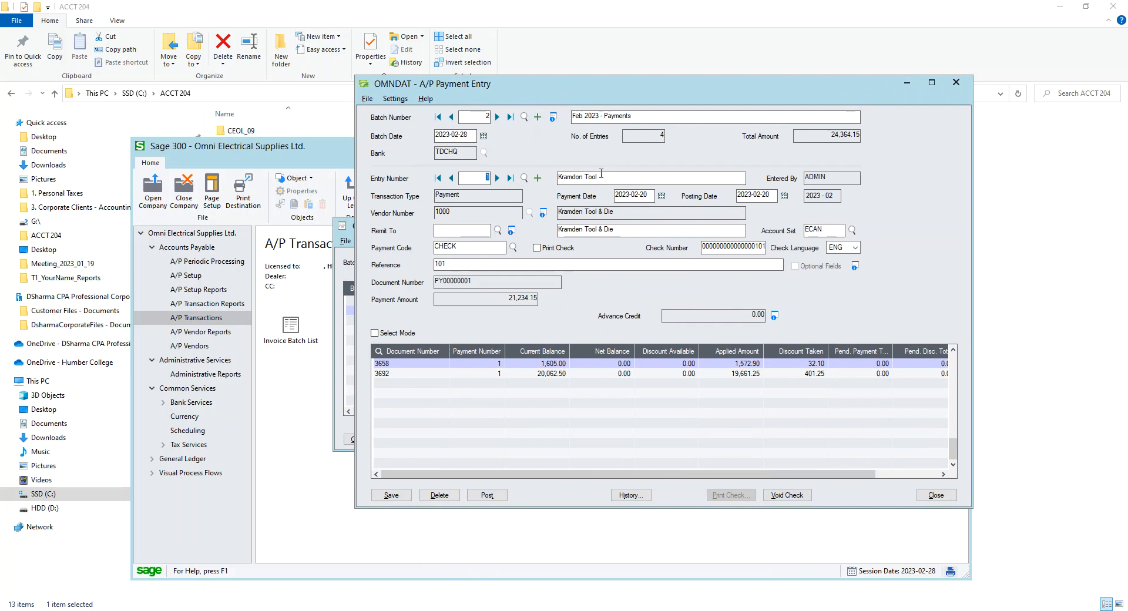
left_click(496, 178)
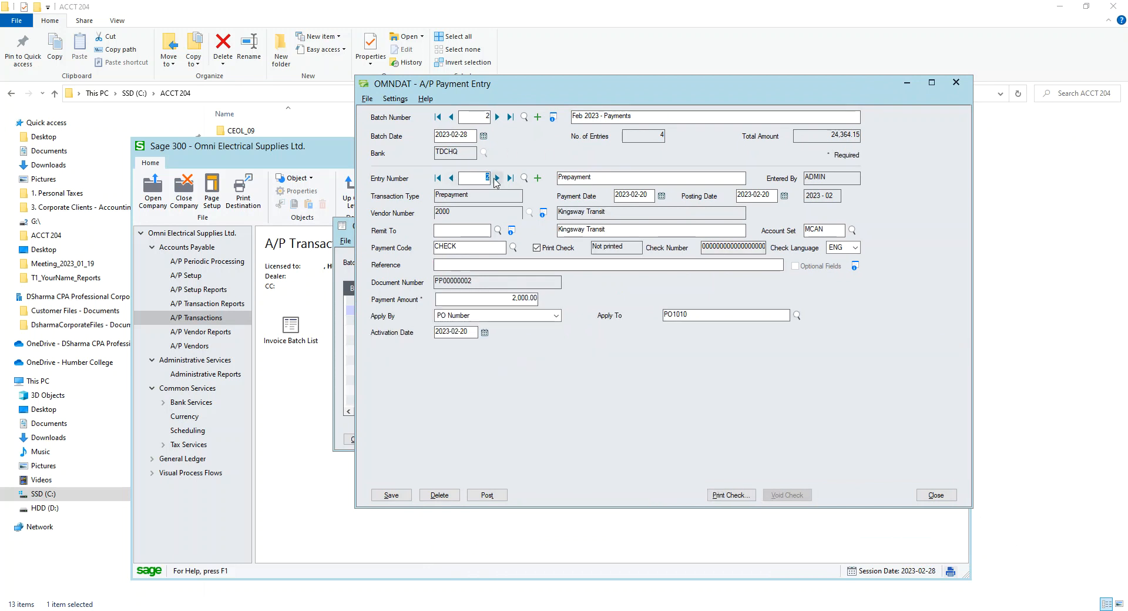
Open check printing for the prepayment and set the check/advice form to AP1096.RPT
left_click(732, 496)
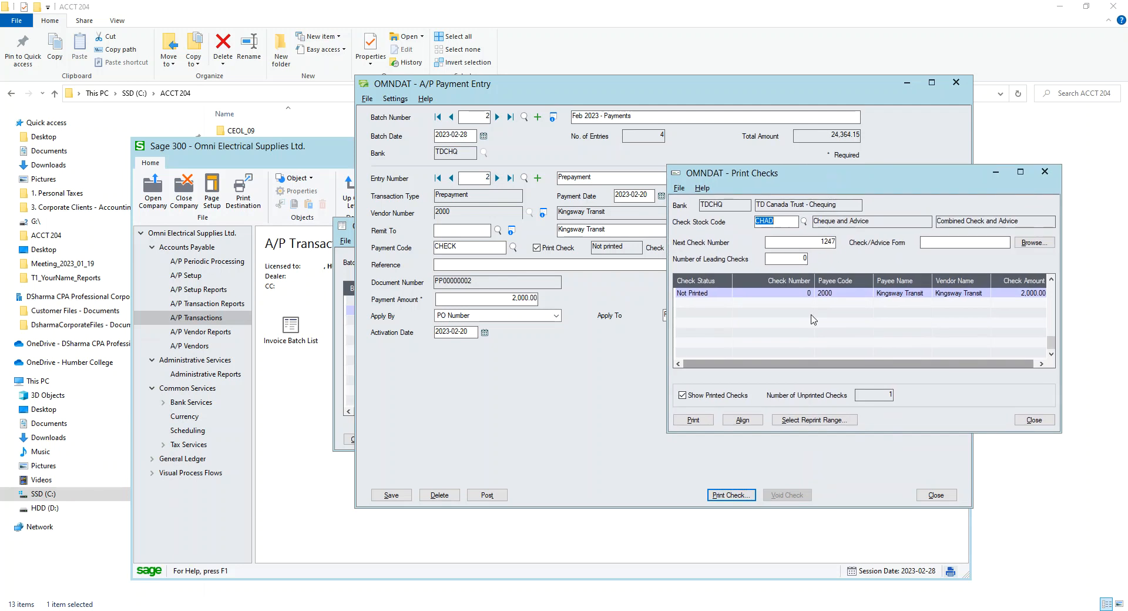
left_click(693, 421)
left_click(599, 351)
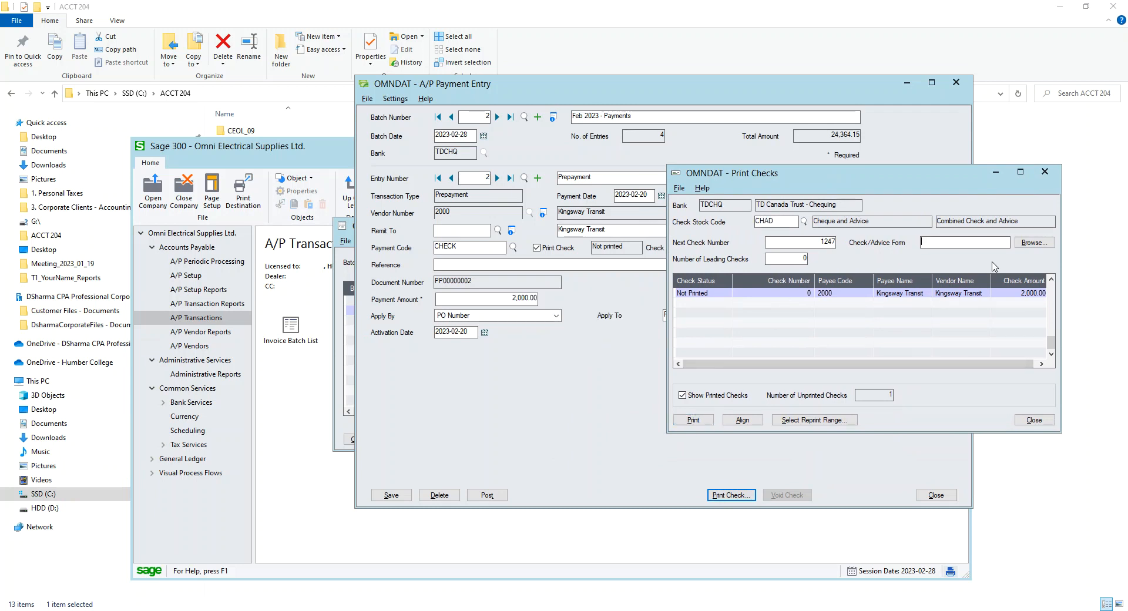
left_click(1032, 243)
left_click(855, 311)
left_click(846, 322)
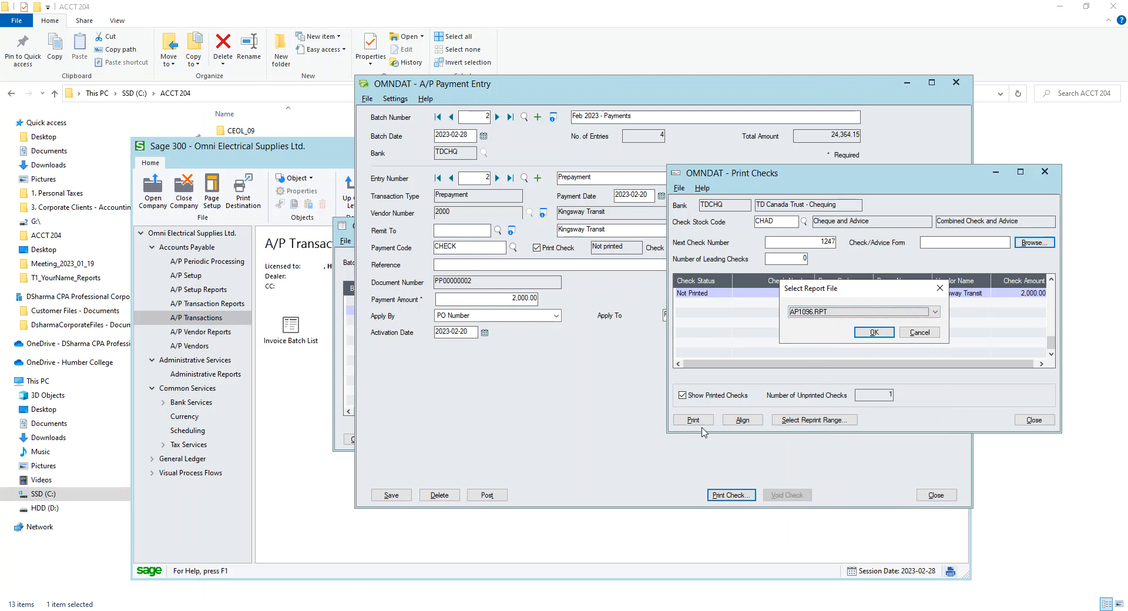
left_click(868, 333)
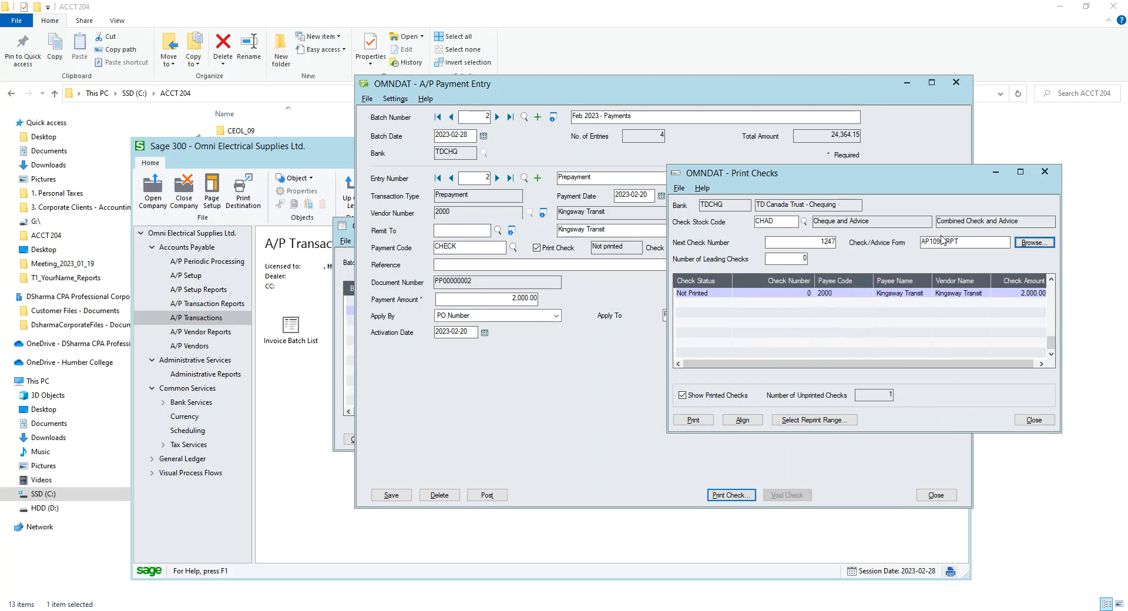
Try printing the prepayment check, cancel the print and the check run, and close the payment entry
left_click(692, 419)
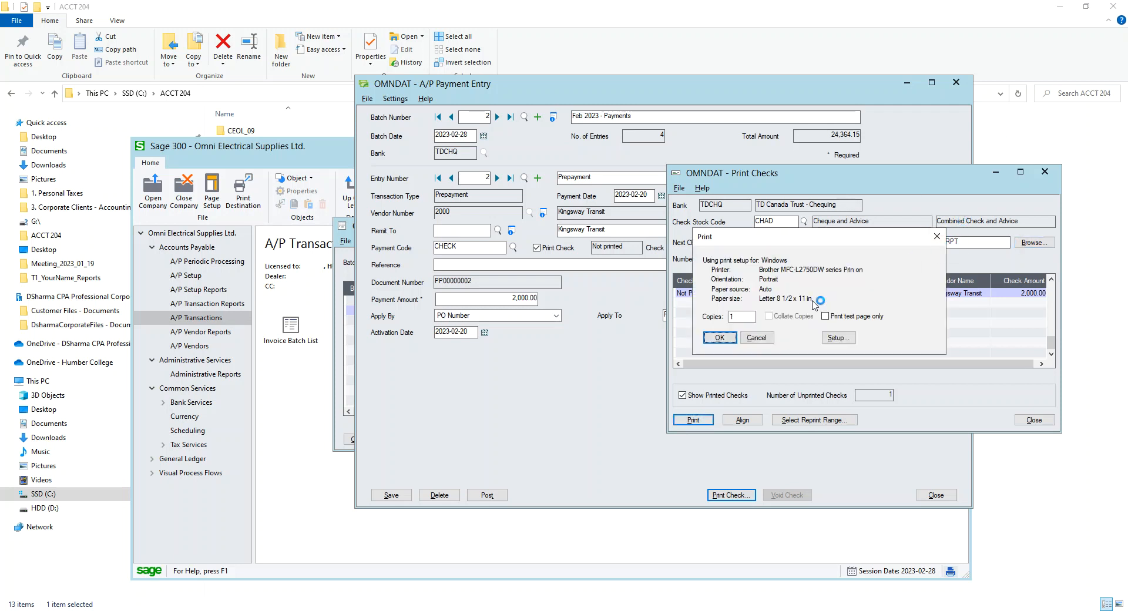
left_click(757, 339)
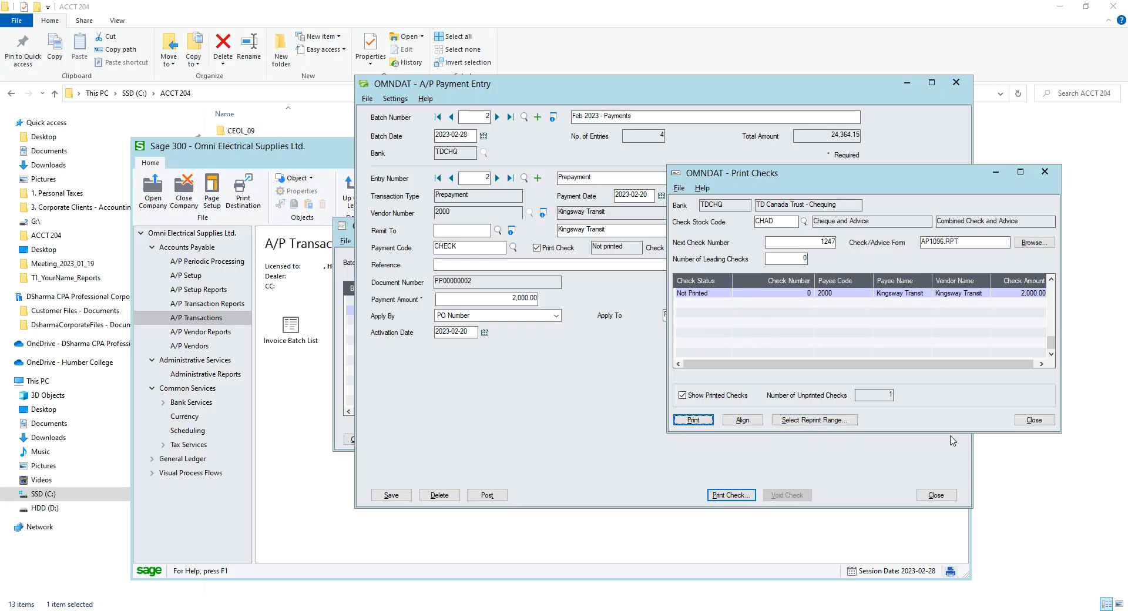
left_click(1032, 422)
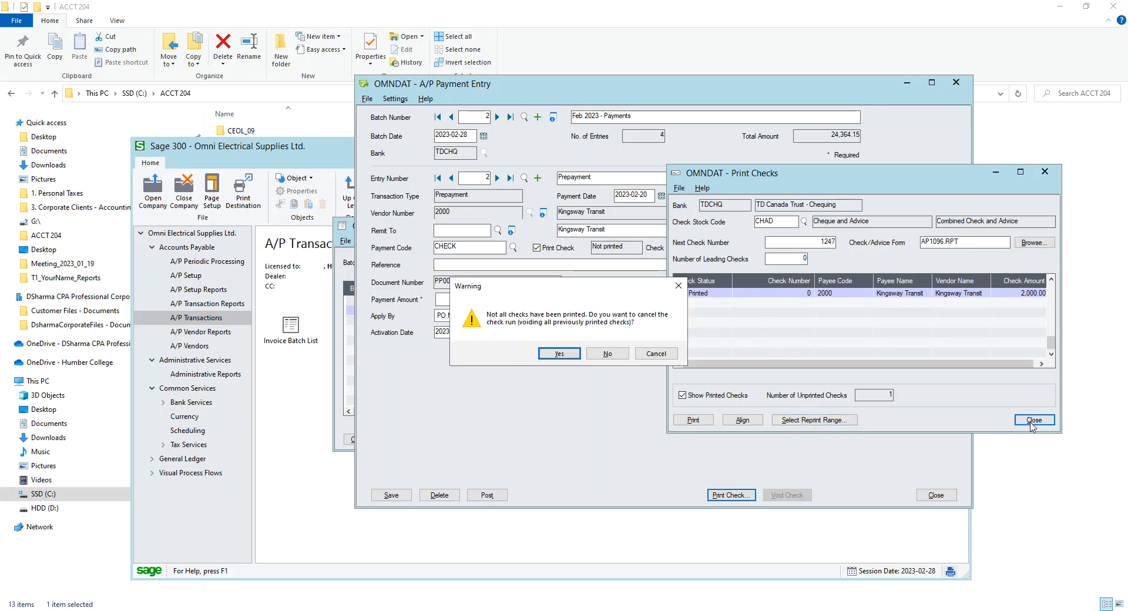
left_click(559, 353)
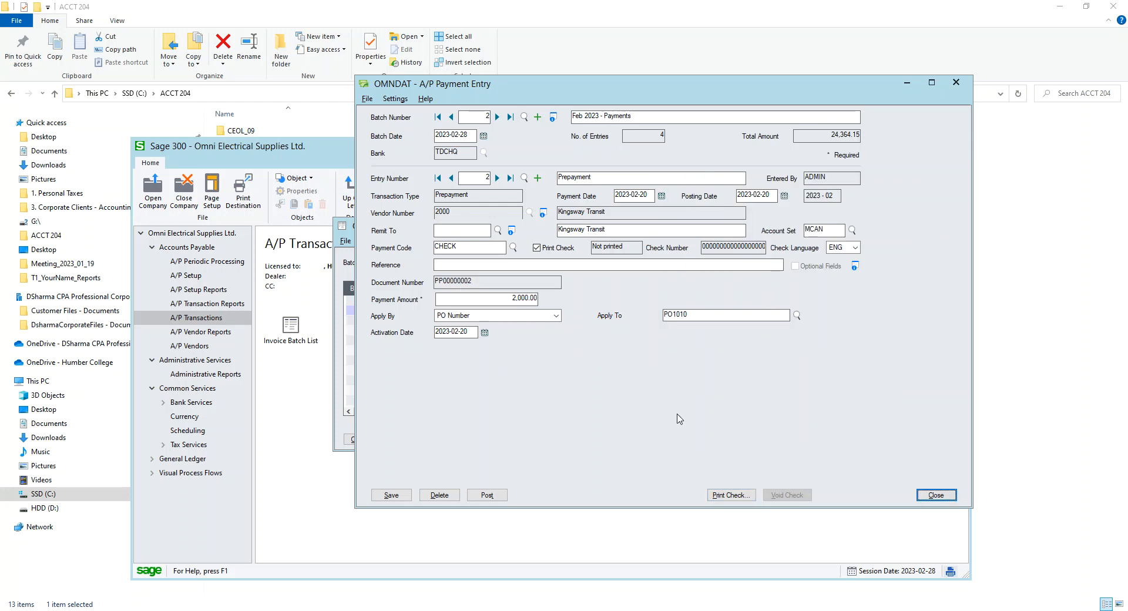
left_click(936, 496)
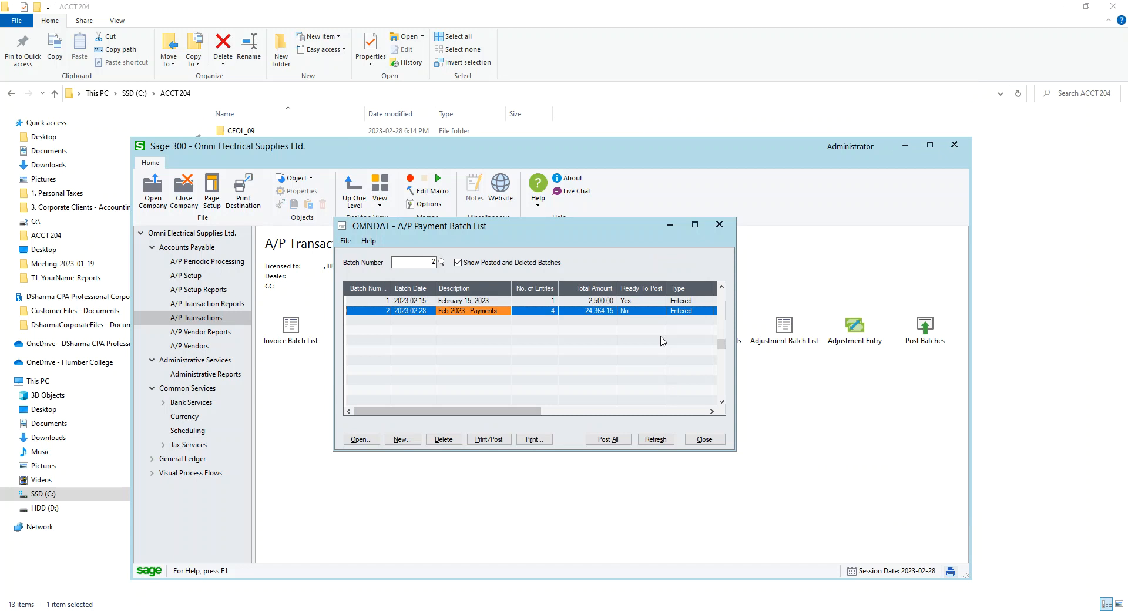
Start Print/Post for batch 2, then cancel the check print and the check run
left_click(497, 440)
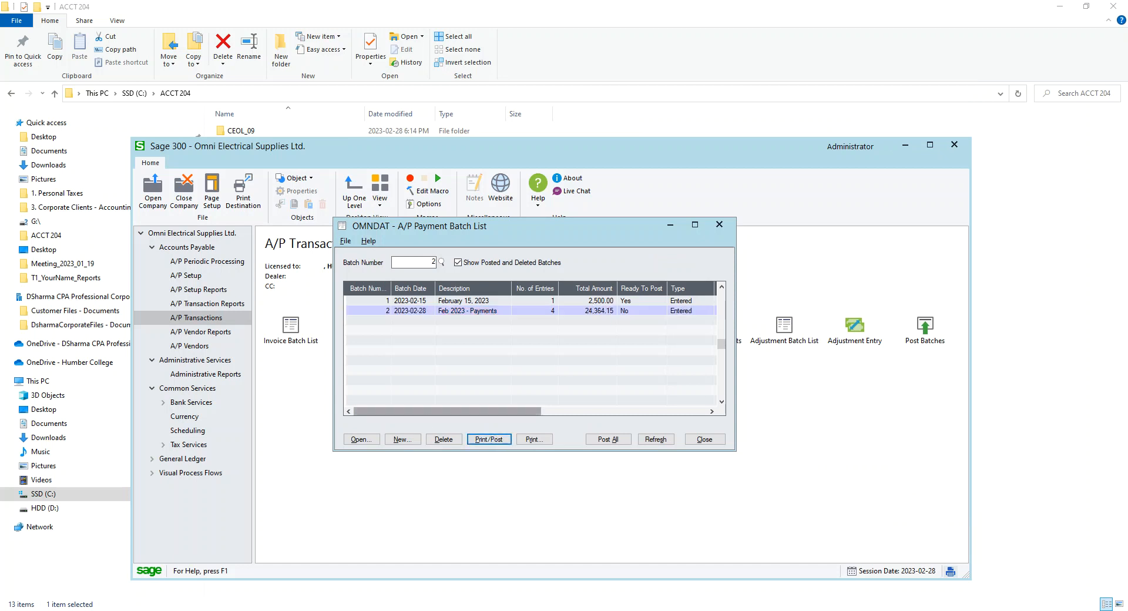
left_click_drag(1090, 159, 931, 49)
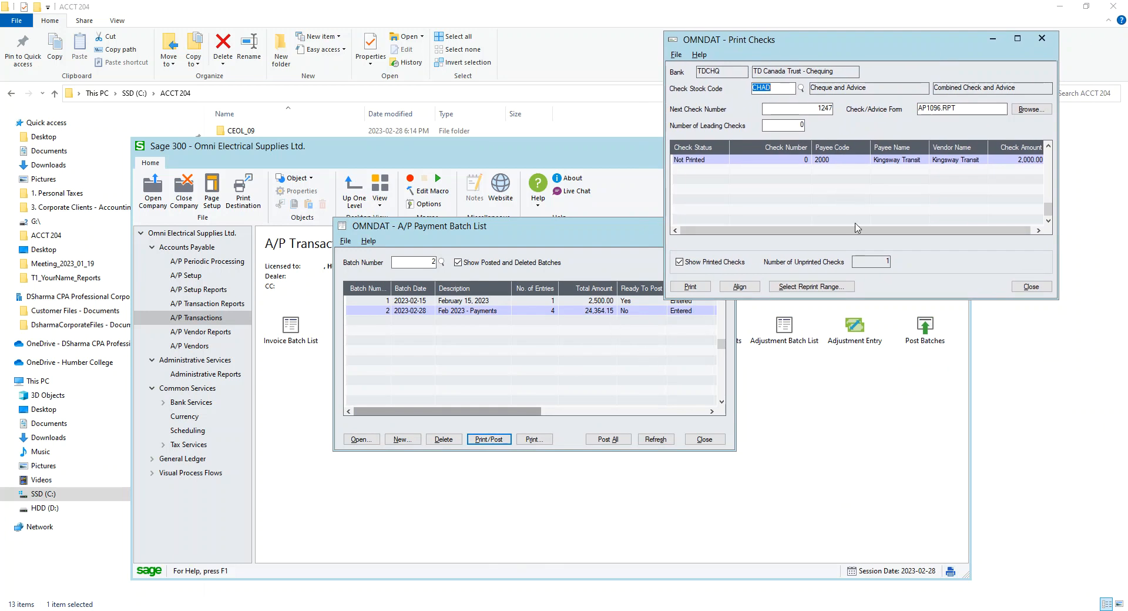
left_click(693, 292)
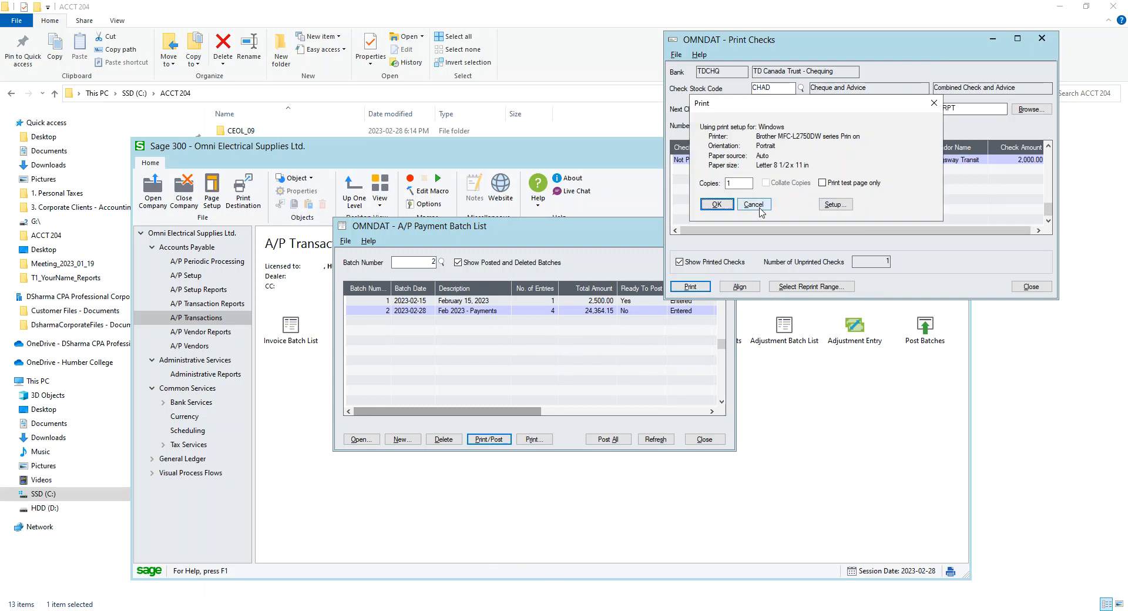
left_click(762, 210)
left_click(1032, 287)
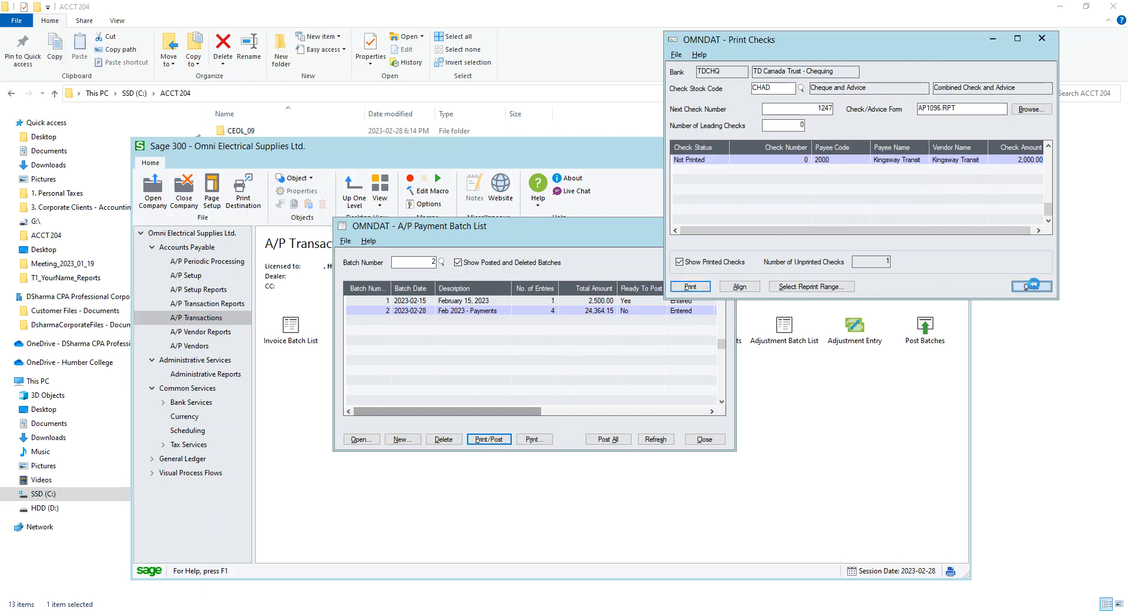
left_click(559, 353)
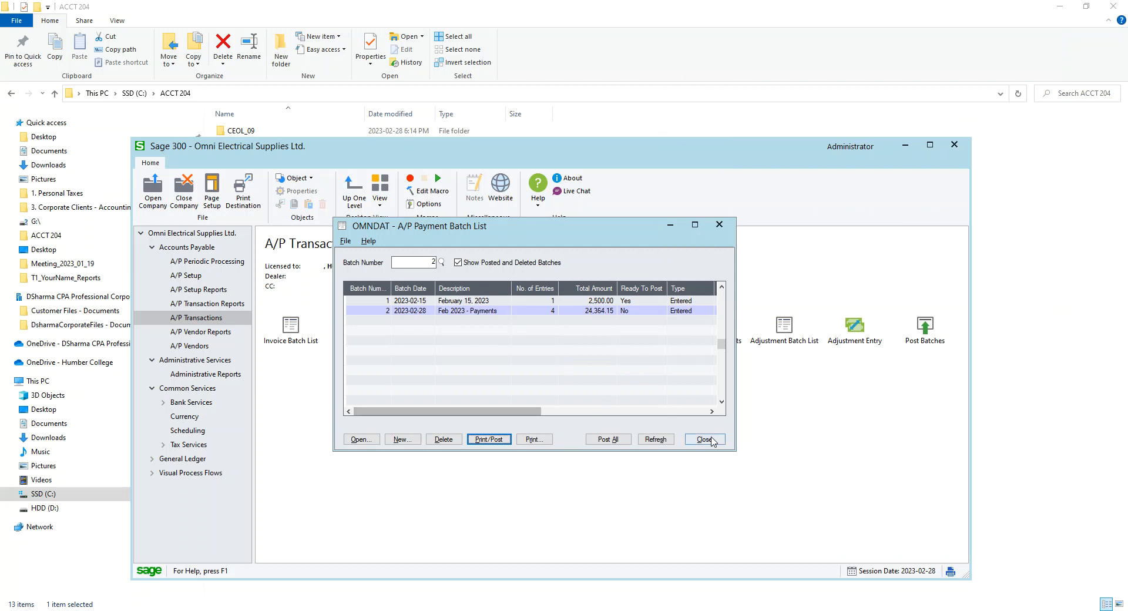
Set the print destination to Preview
left_click(238, 202)
left_click(461, 301)
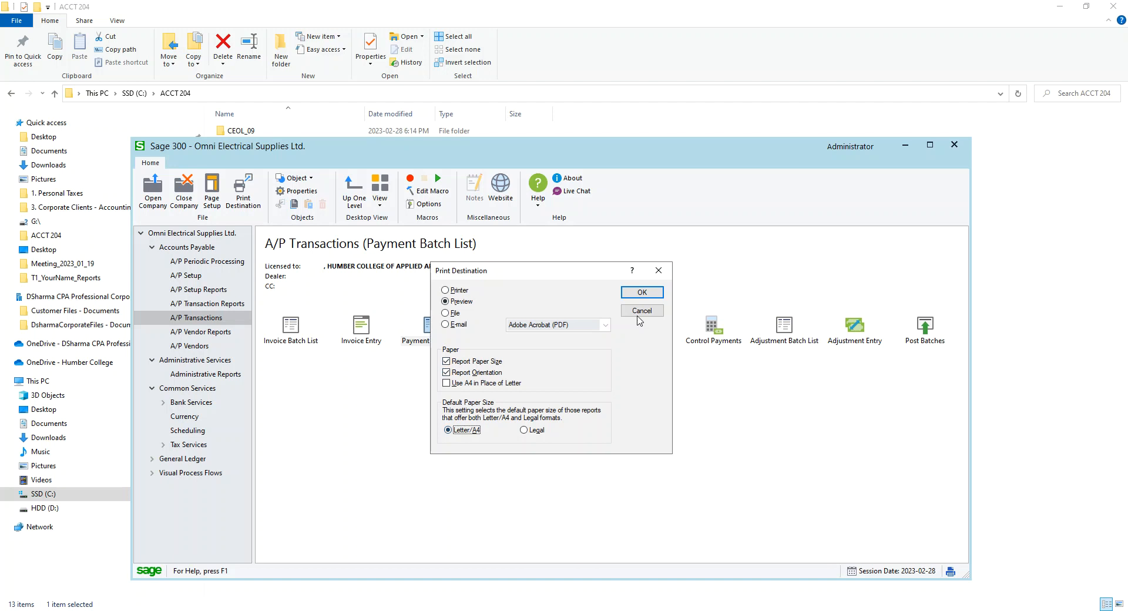
left_click(641, 293)
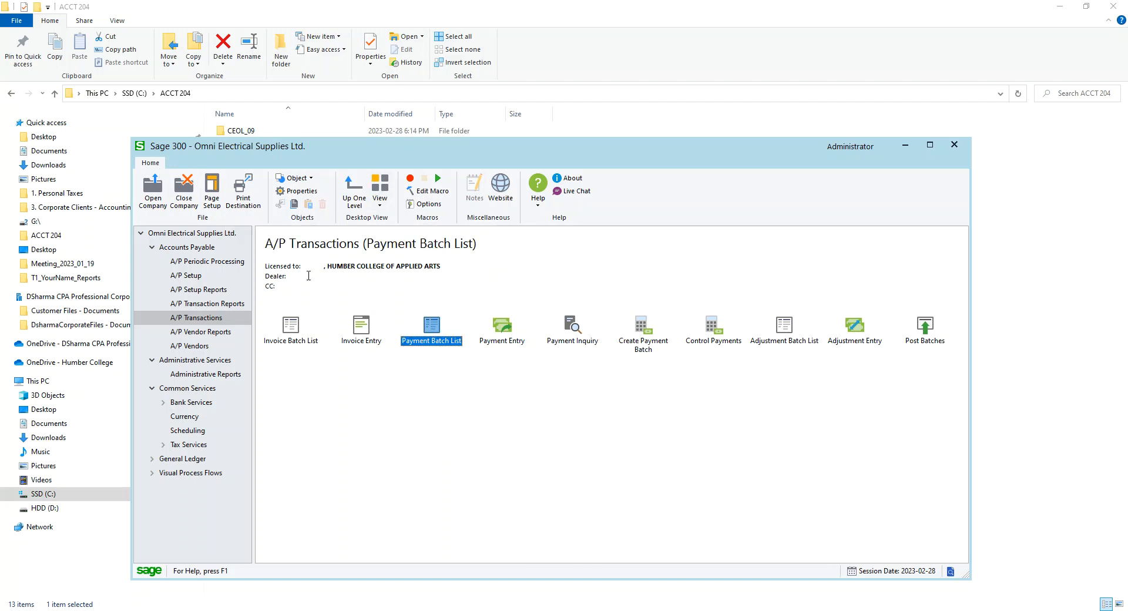
Reopen the payment batch list and start Print/Post for batch 2 using the AP1096.RPT check form
double_click(439, 346)
left_click(476, 444)
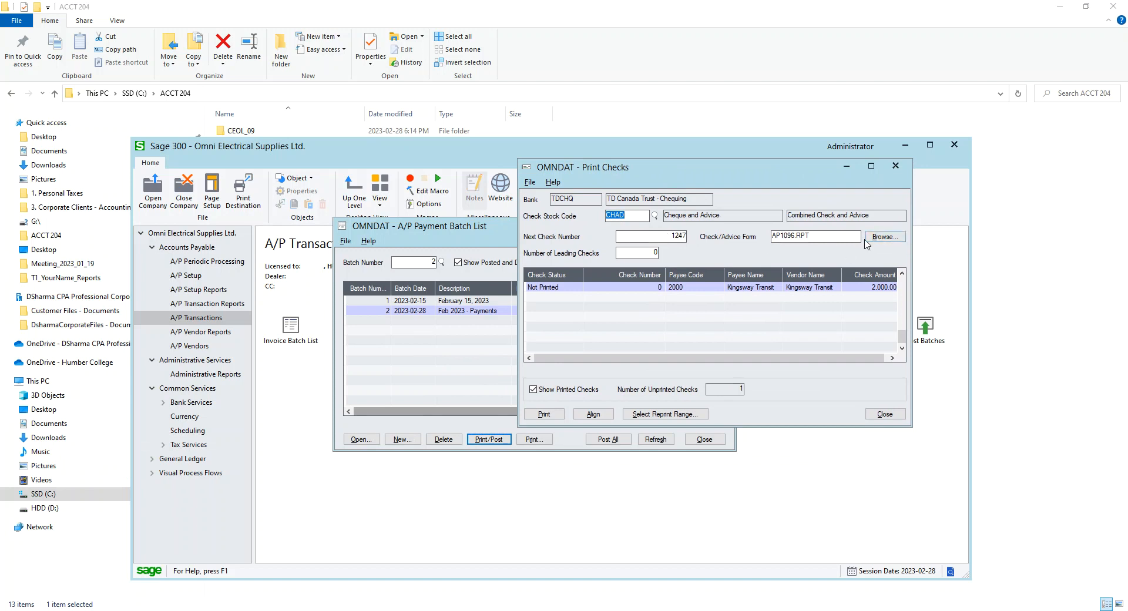
left_click(884, 237)
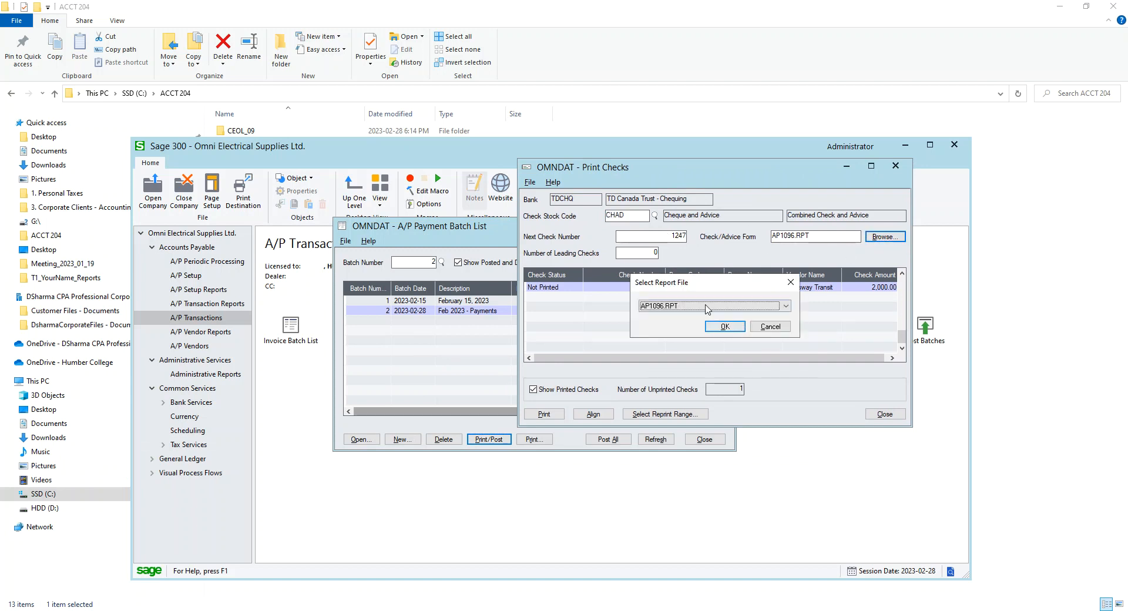
left_click(723, 326)
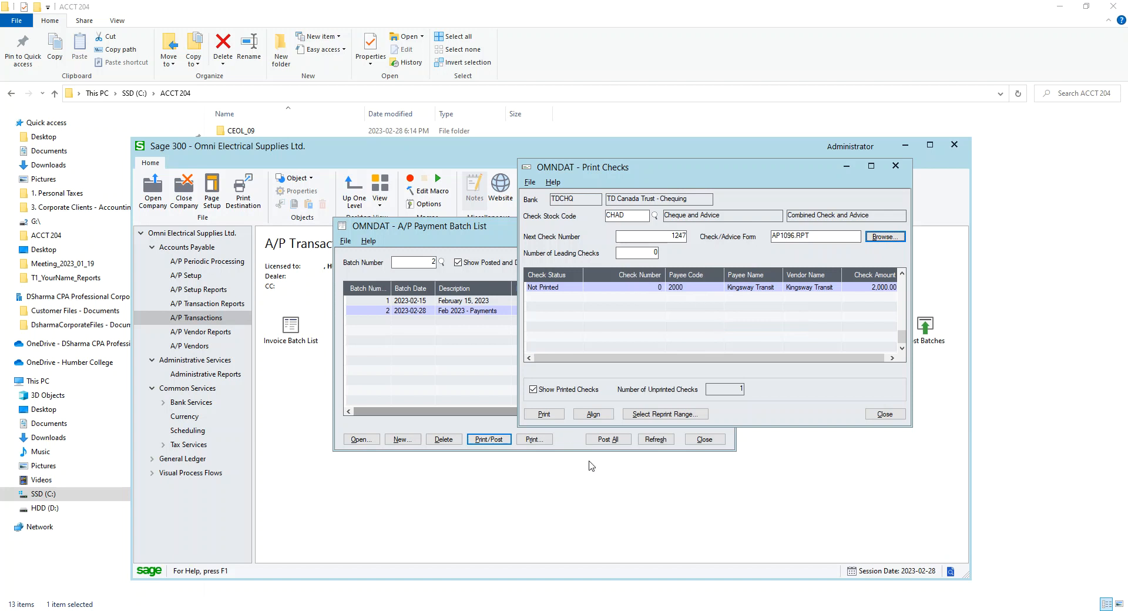
Print the prepayment check, confirm it printed successfully, and post batch 2
left_click(544, 416)
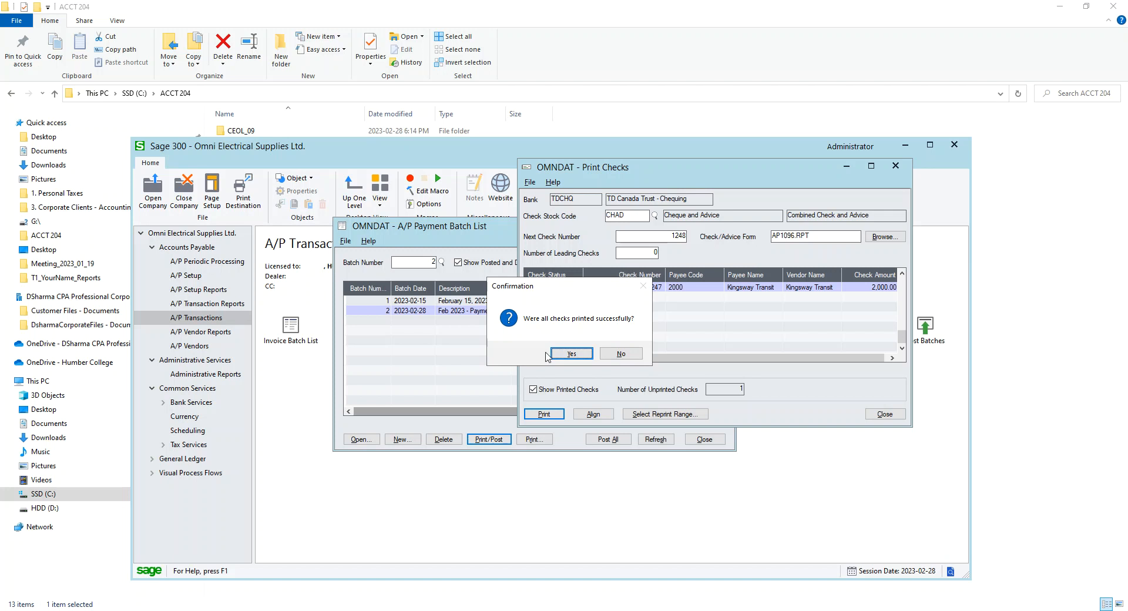
left_click(571, 354)
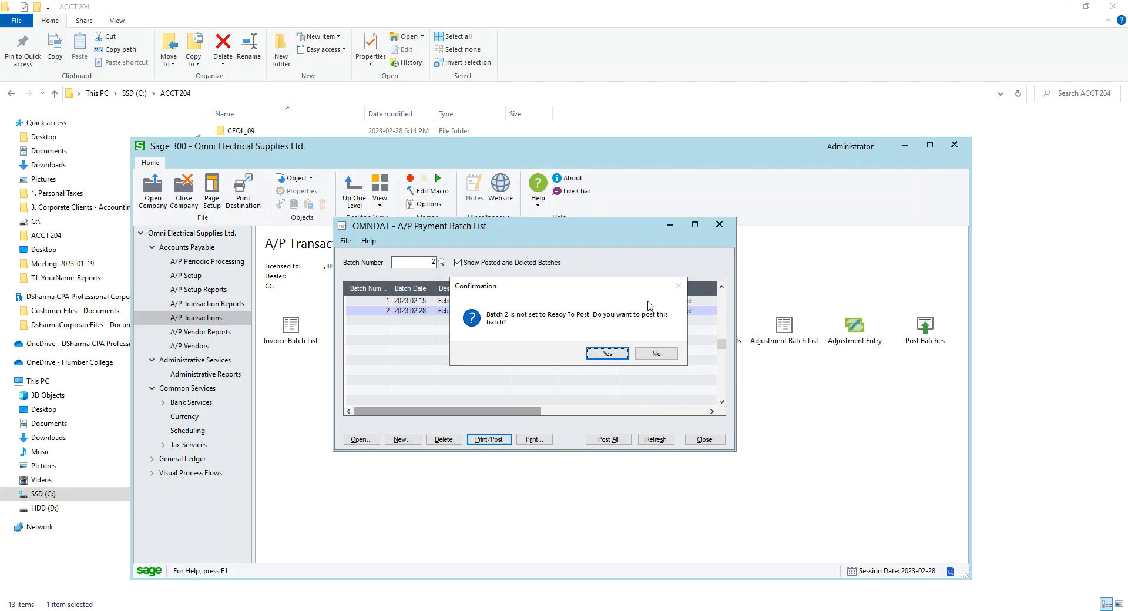
left_click(607, 353)
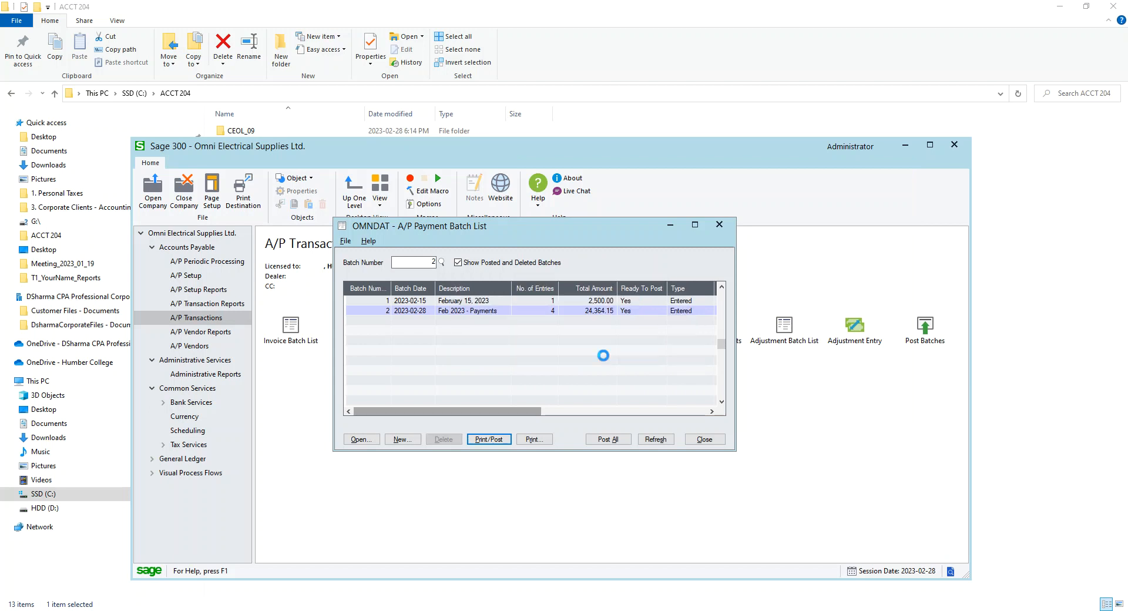
Select the February 15, 2023 batch and post all ready batches
left_click(577, 434)
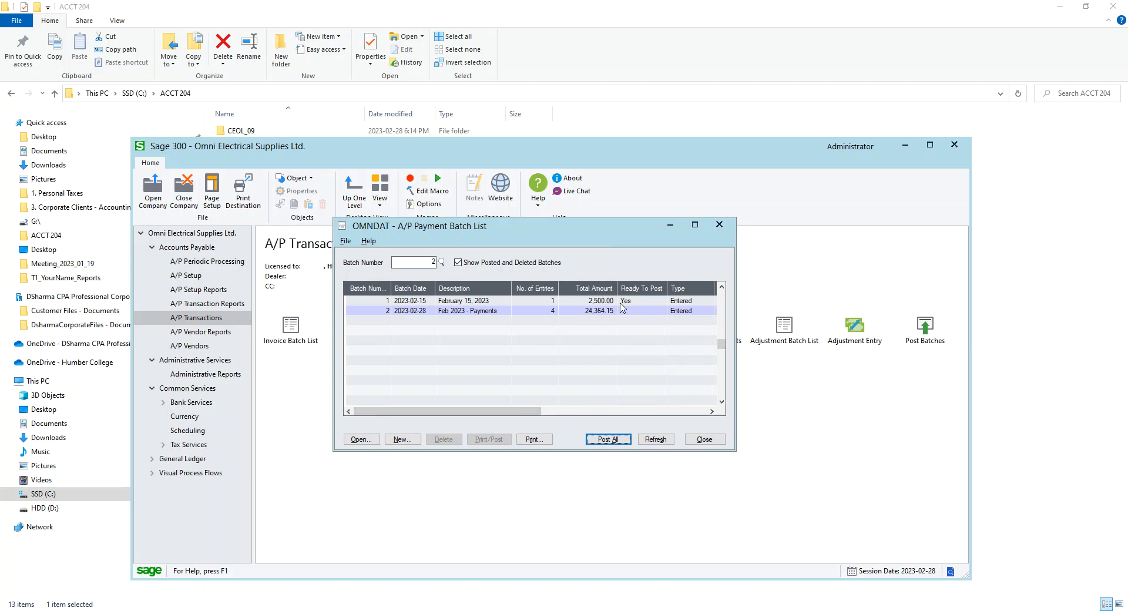
left_click(642, 302)
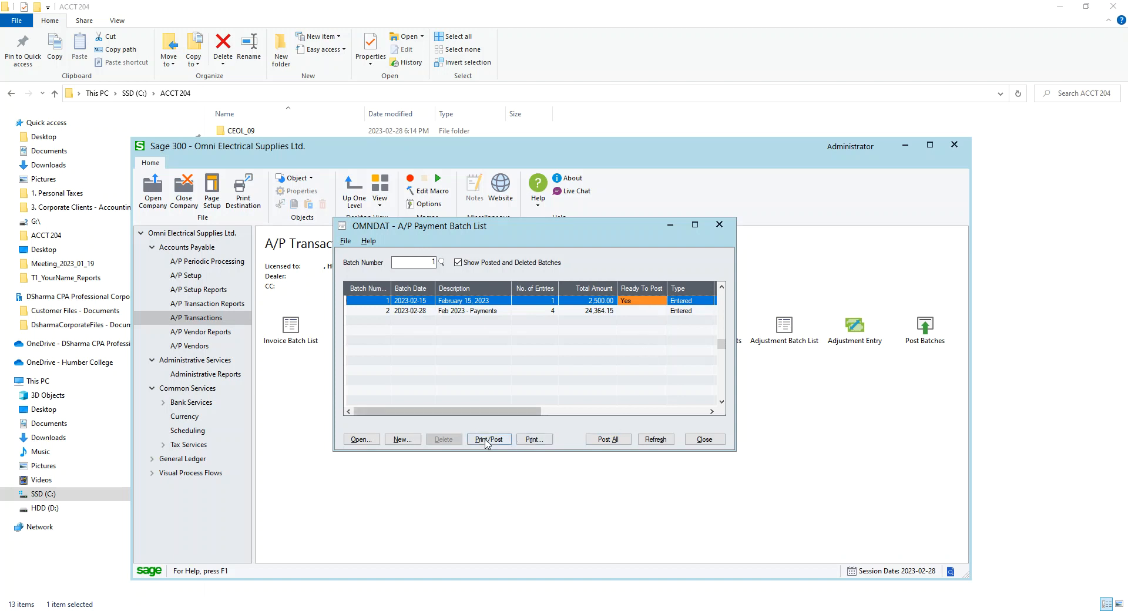
left_click(608, 439)
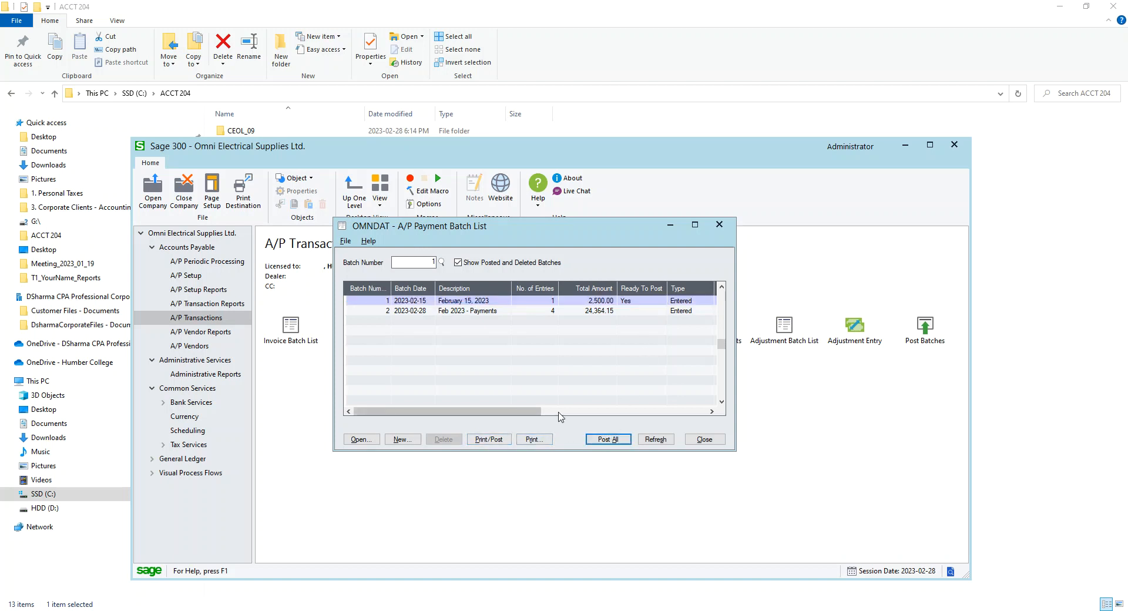
left_click(577, 434)
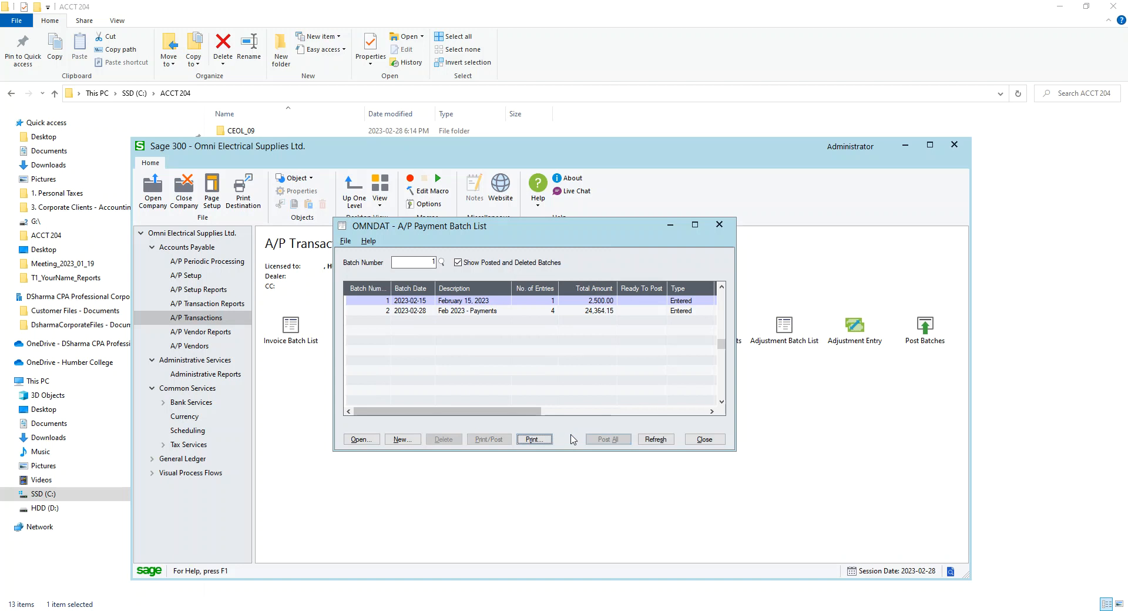
left_click(694, 224)
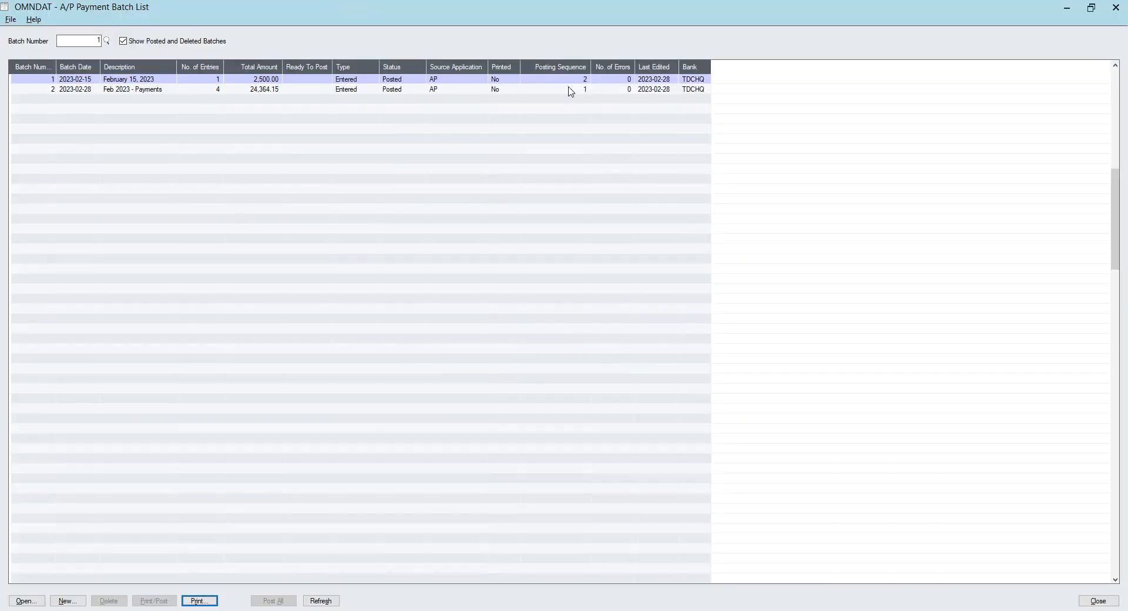
Review the posting sequences of both payment batches and close the batch list
left_click(570, 90)
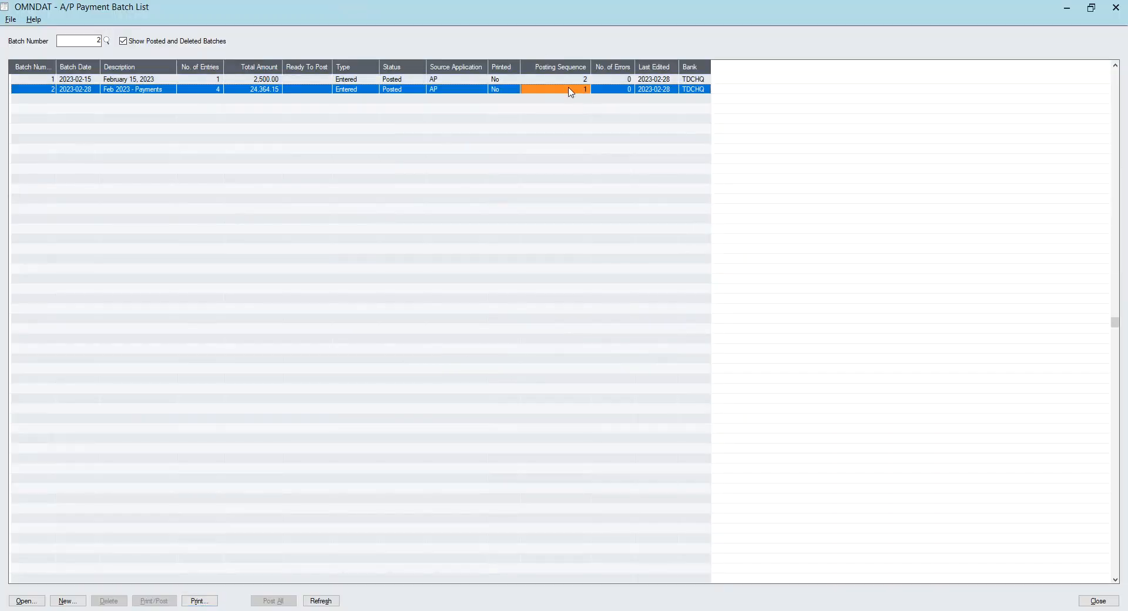
left_click(571, 79)
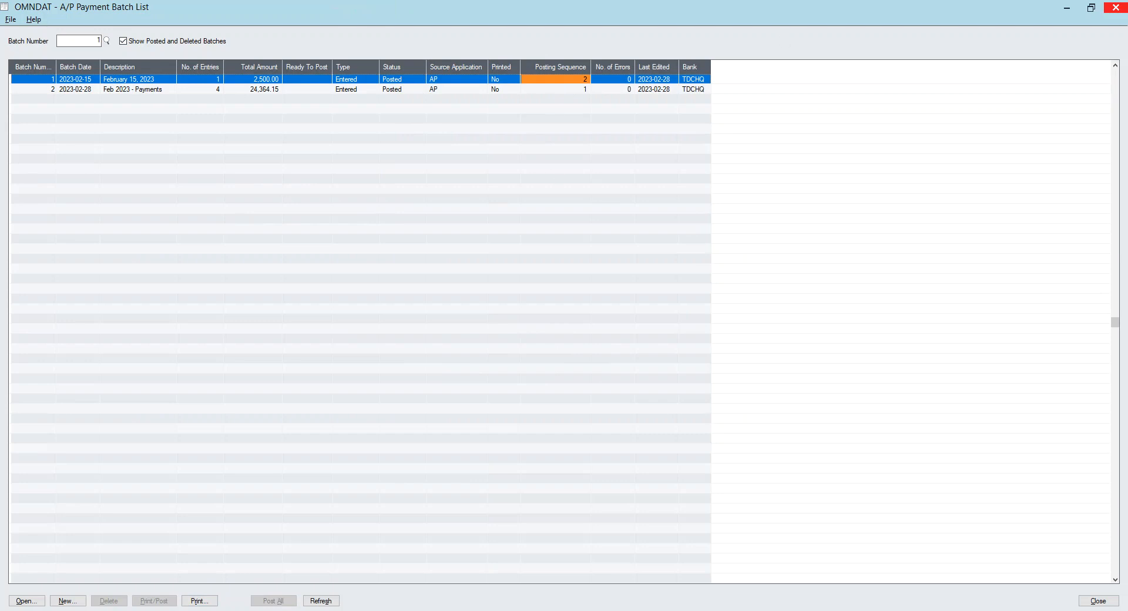
left_click(1116, 7)
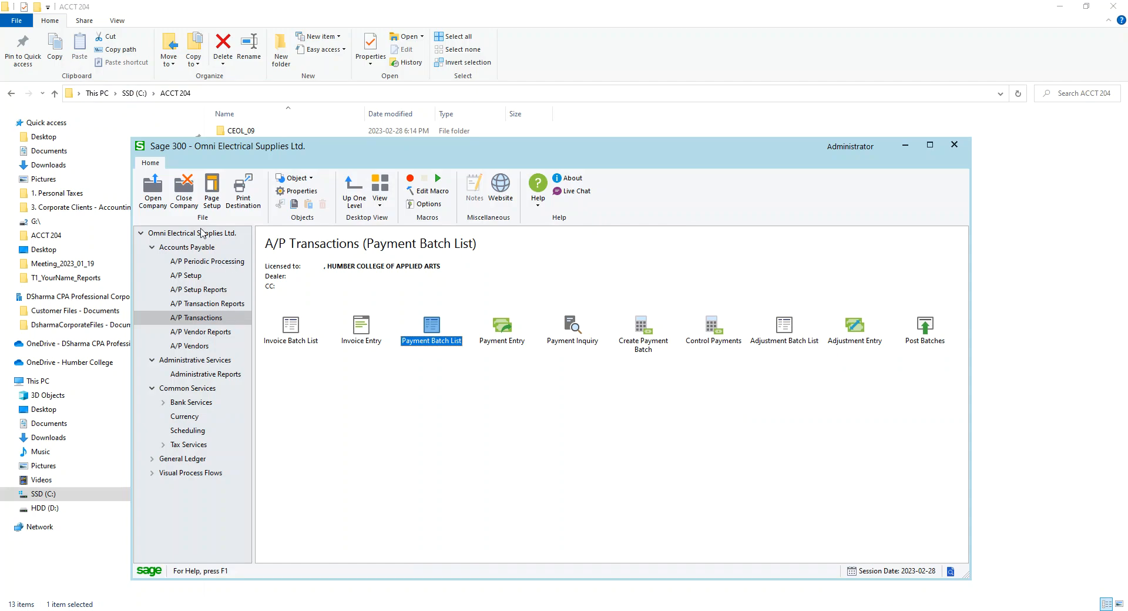
Print the payment posting journal for posting sequences 1 to 2, including previously printed journals
left_click(215, 304)
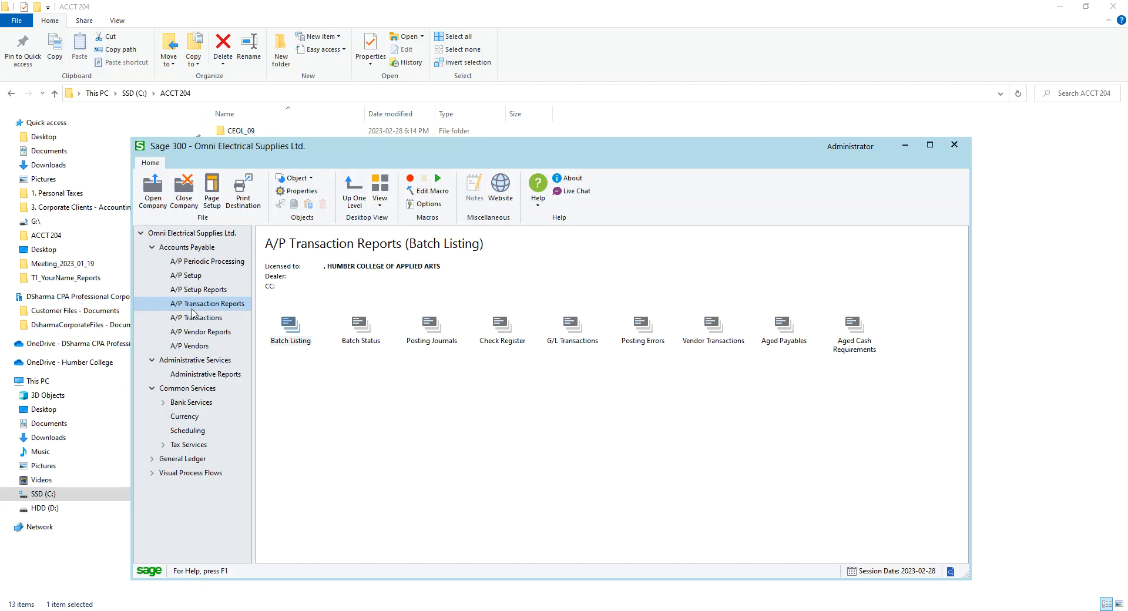
left_click(431, 326)
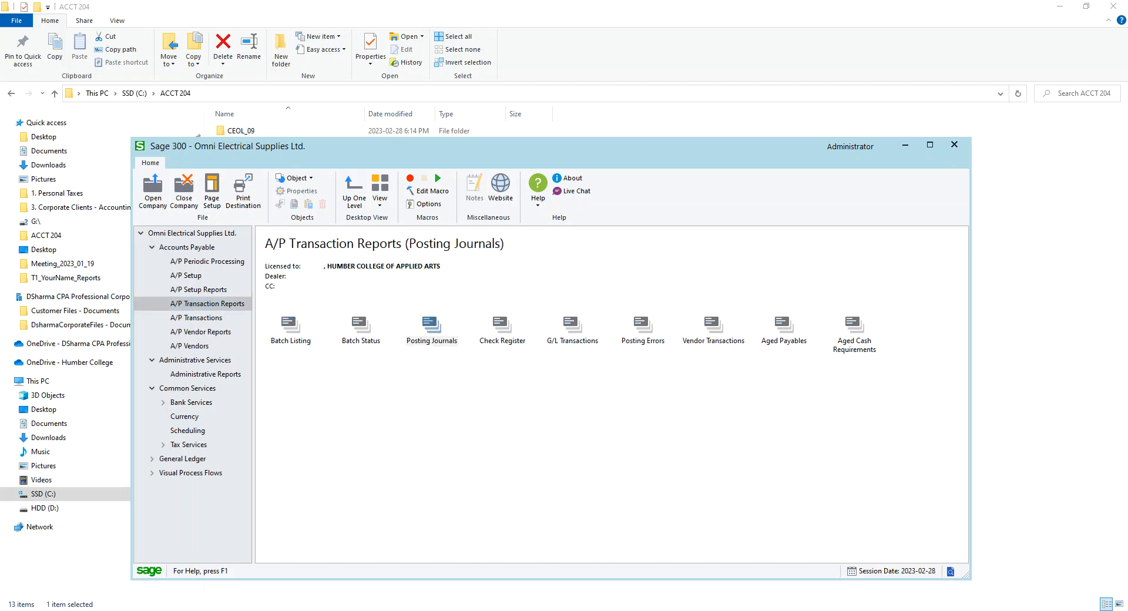
left_click_drag(708, 234, 718, 232)
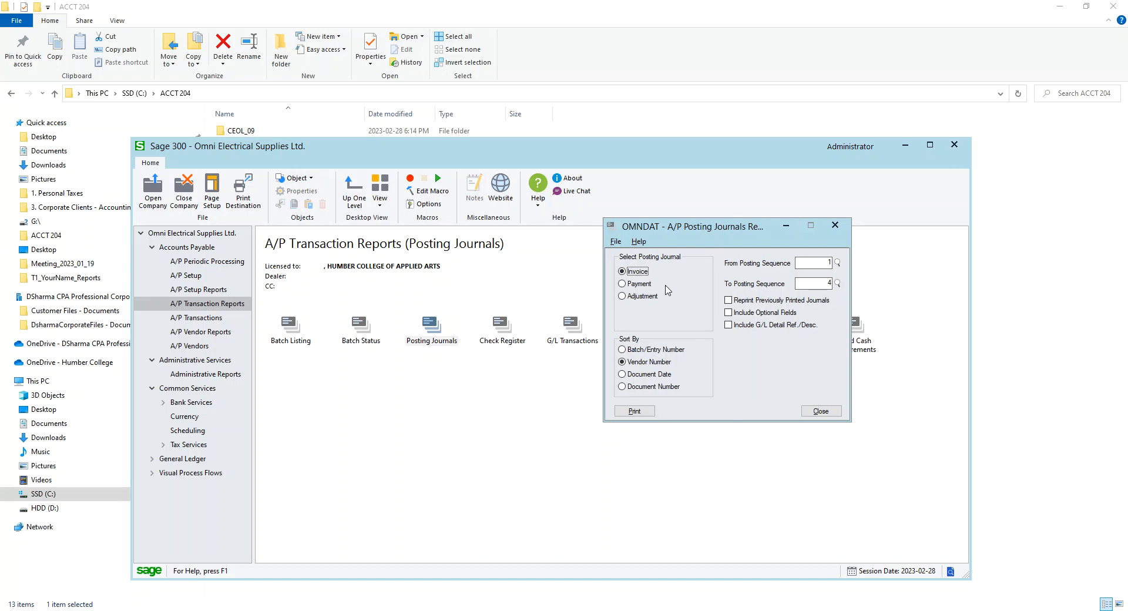
left_click(629, 286)
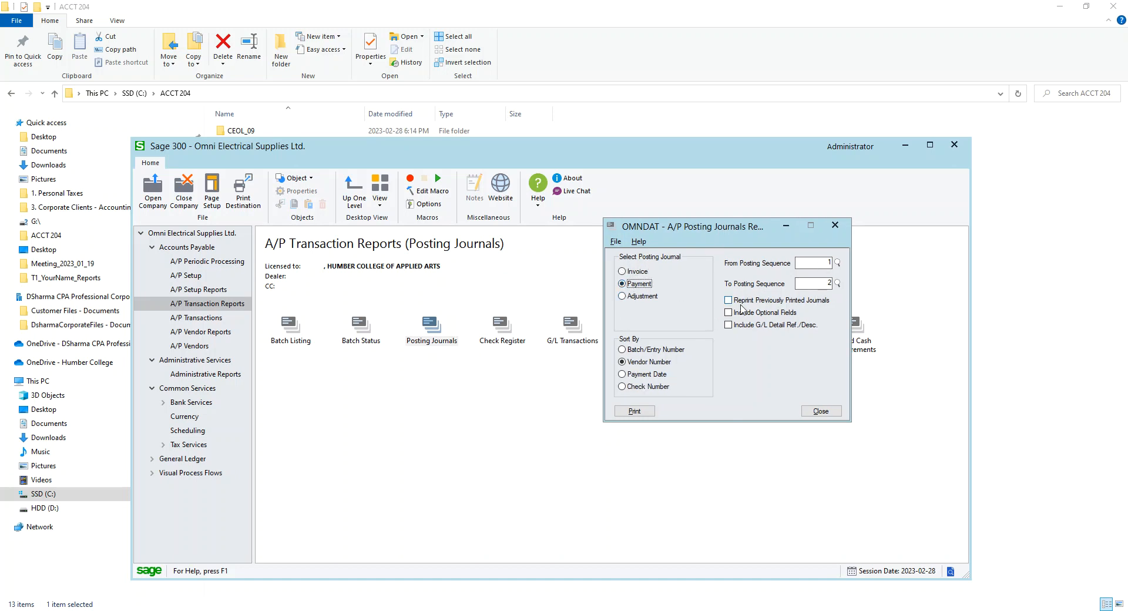
left_click(744, 303)
left_click(625, 405)
Page through the payment posting journal preview, then close it and the posting journals dialog
left_click_drag(377, 144, 600, 124)
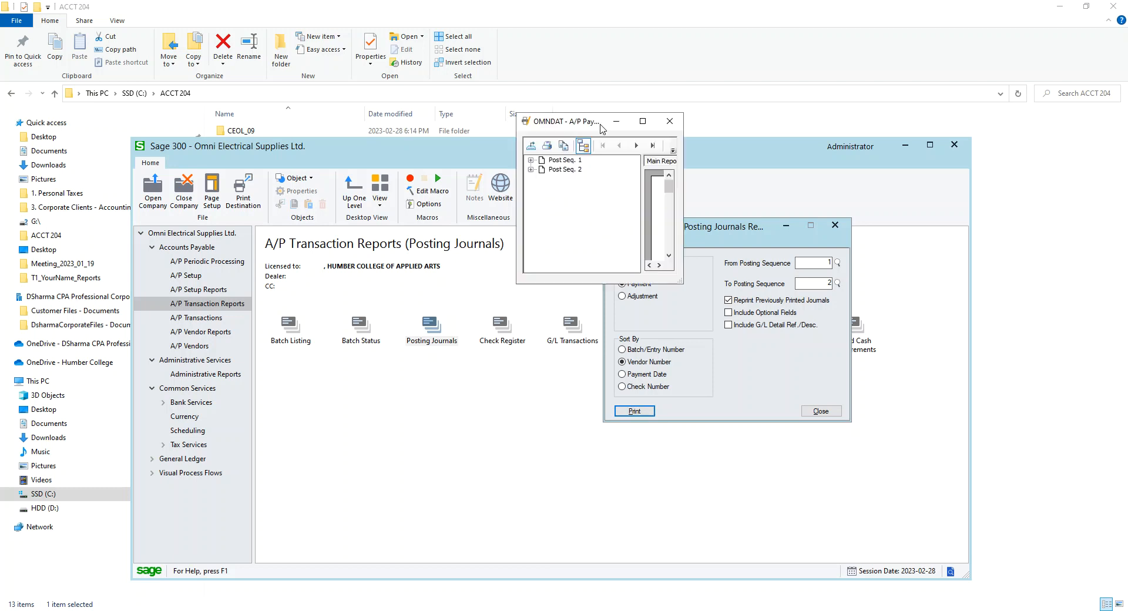
left_click(640, 123)
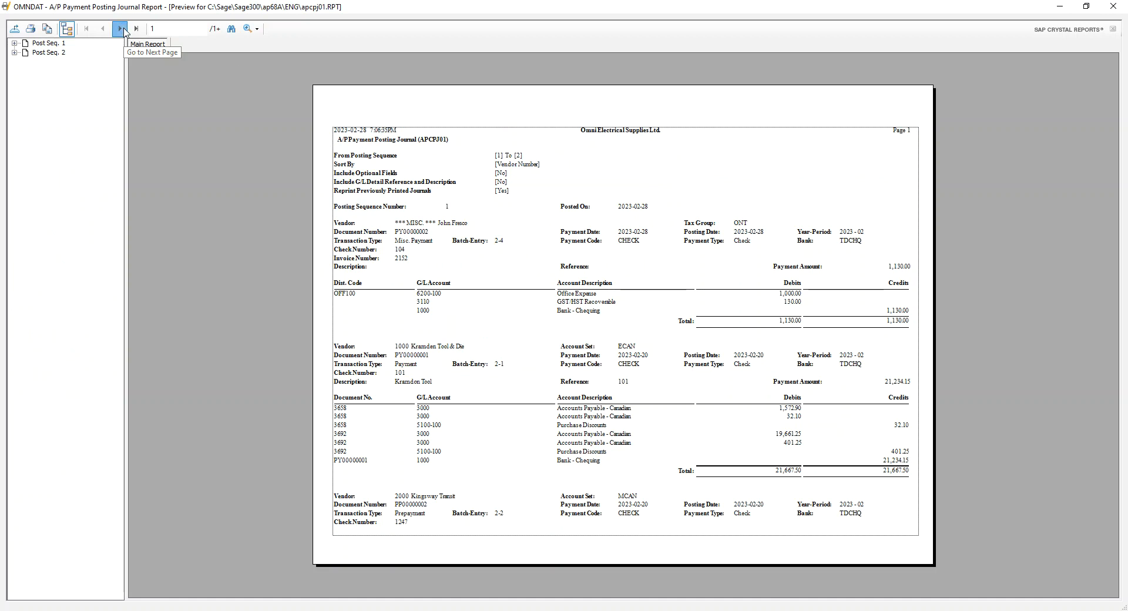
left_click(119, 29)
left_click(120, 29)
left_click(1113, 6)
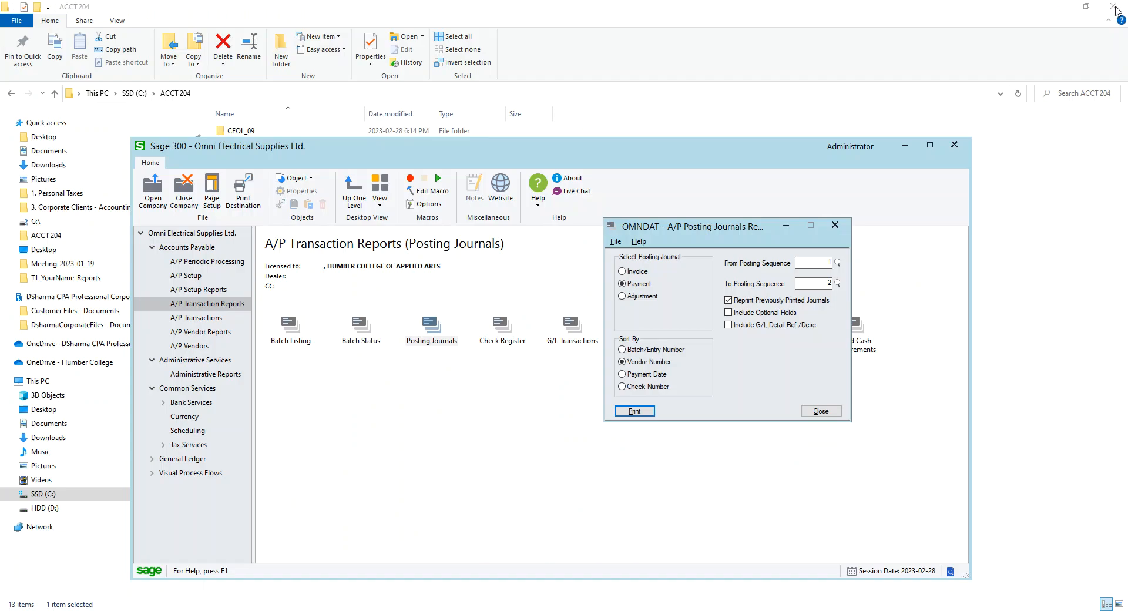
left_click(825, 417)
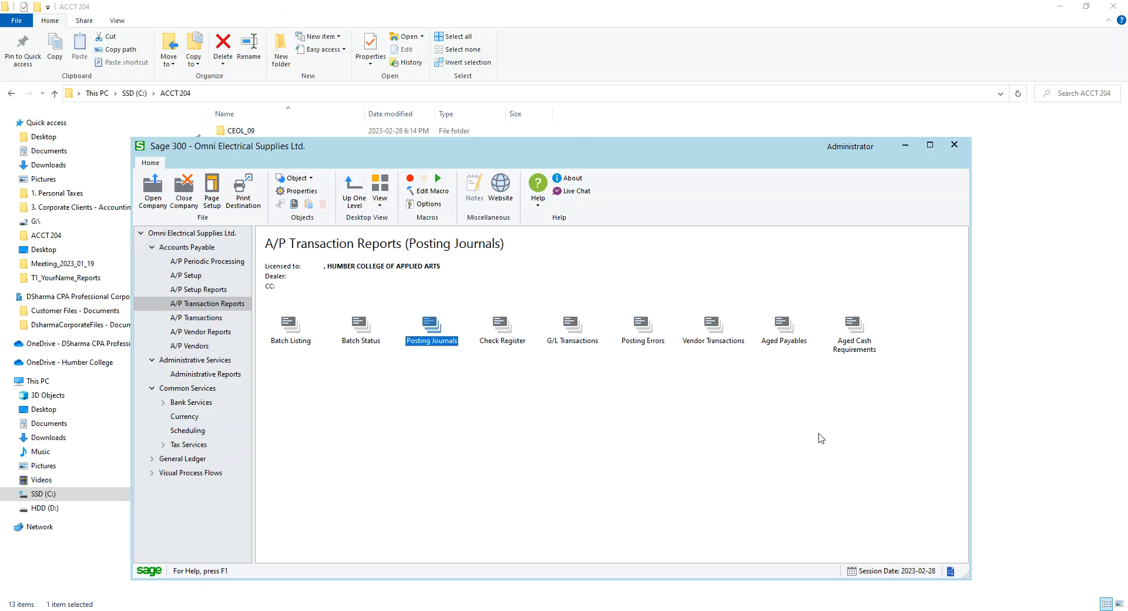
left_click(218, 320)
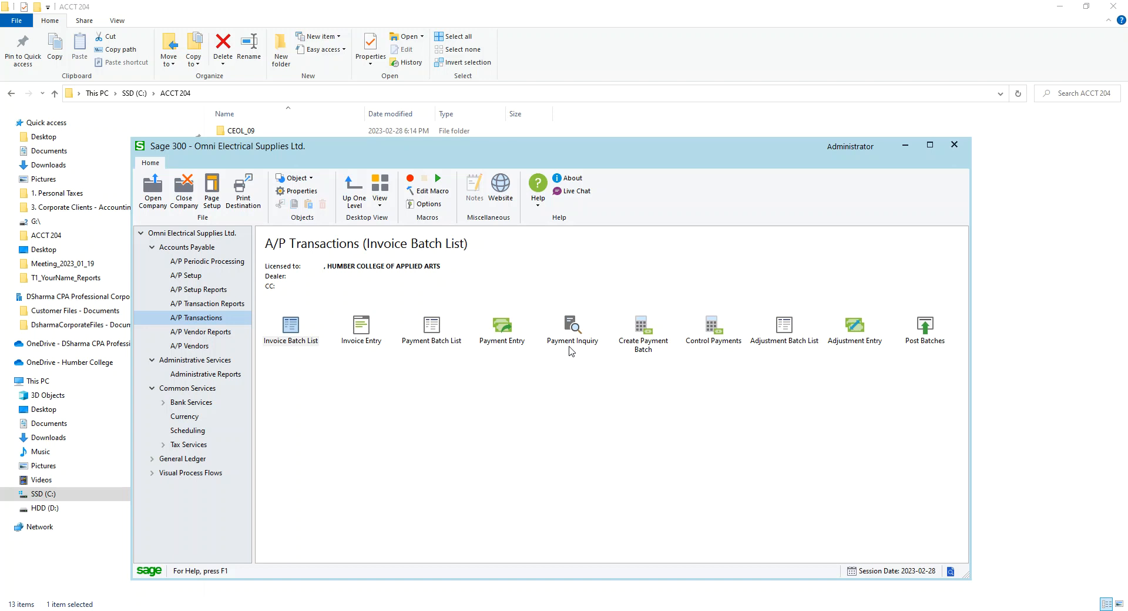
left_click(643, 332)
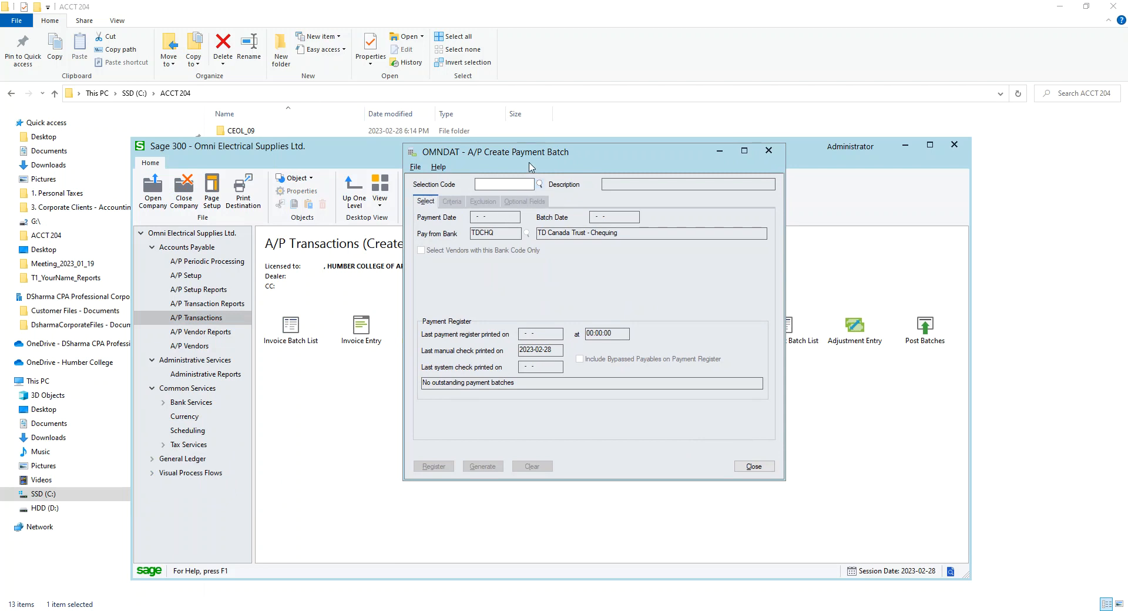
left_click(539, 183)
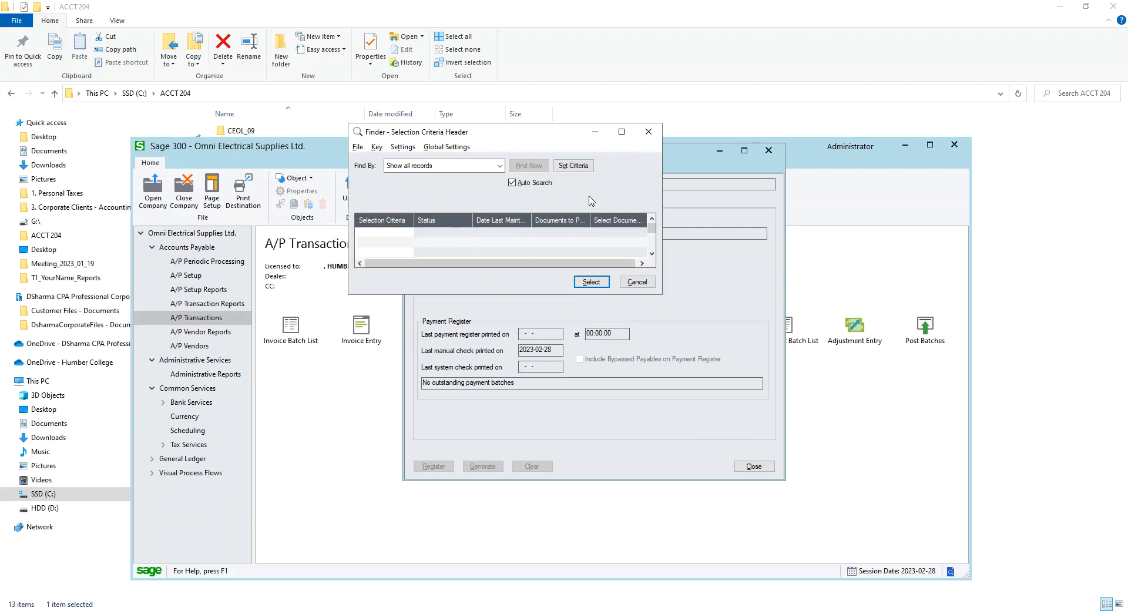
left_click(652, 283)
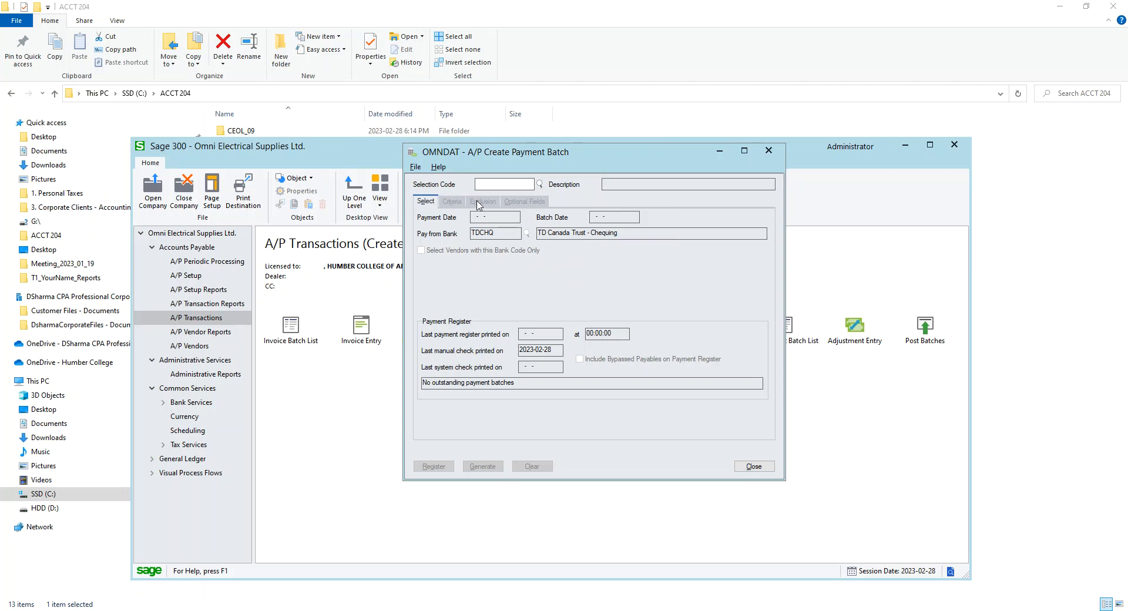
left_click(768, 151)
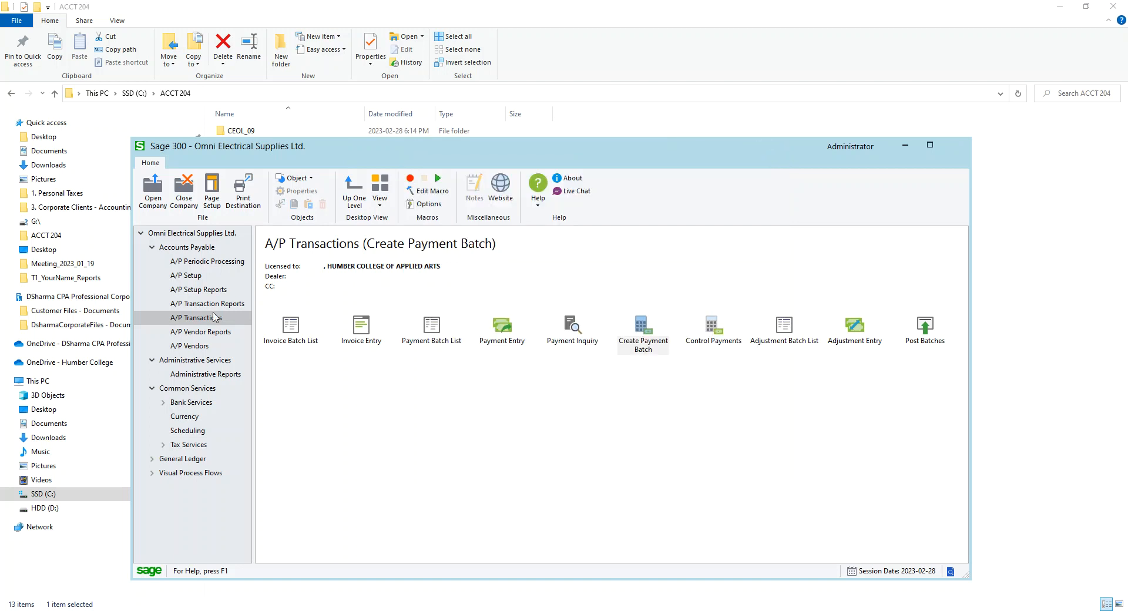
Create a new payment selection code ALL with the description All Vendors
left_click(197, 277)
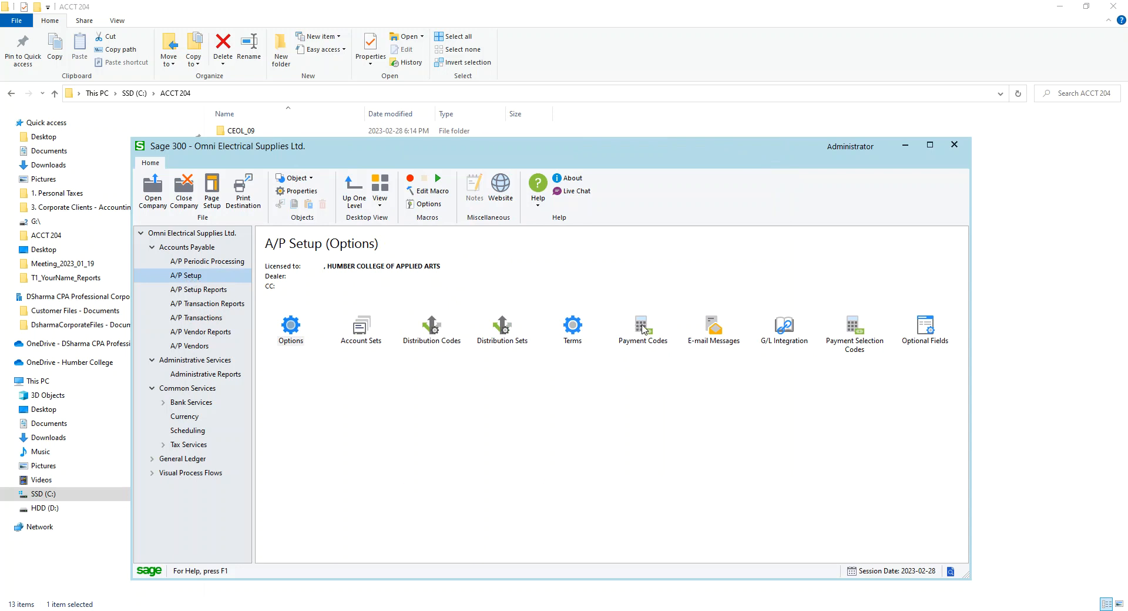
left_click(864, 340)
double_click(863, 341)
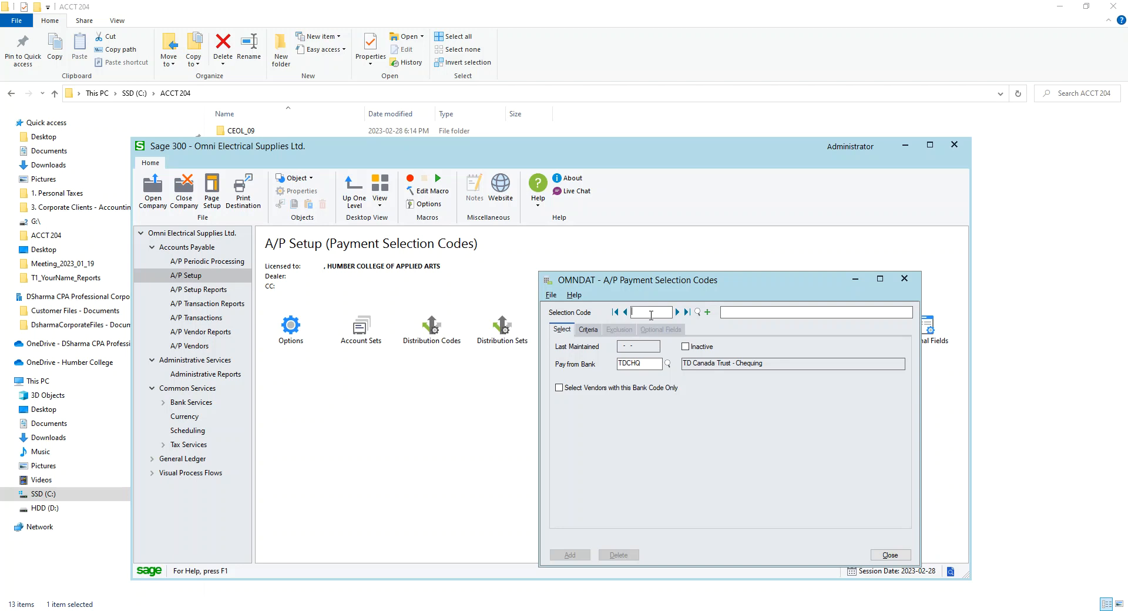
type("ALL")
key("Tab")
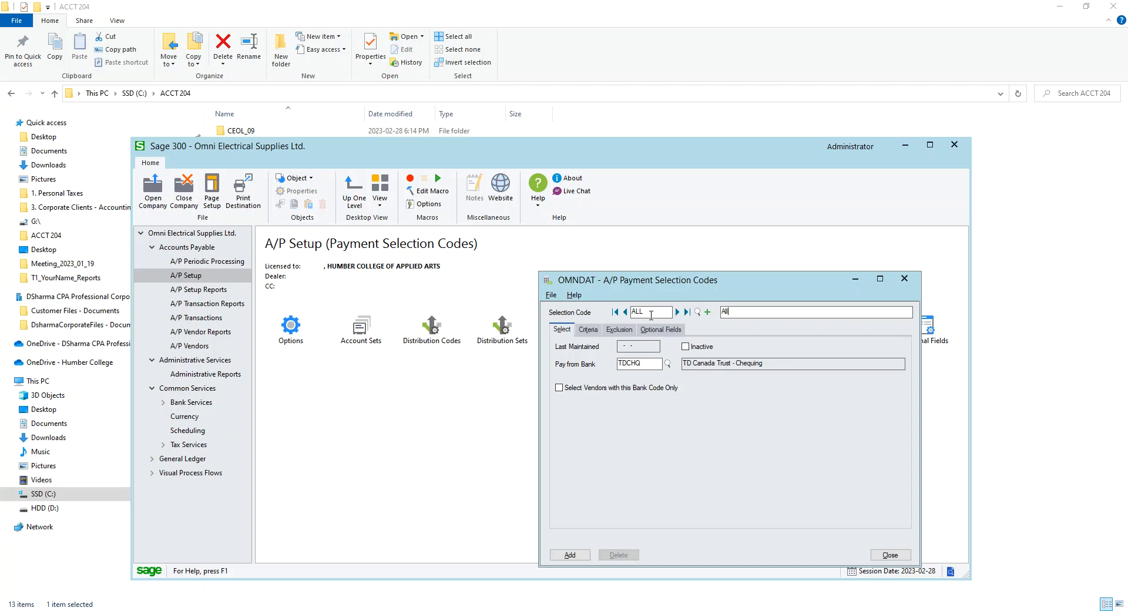
type("All Vendors")
key("Tab")
Set selection code ALL to select documents by due date or discount date, then add and close it
left_click(586, 333)
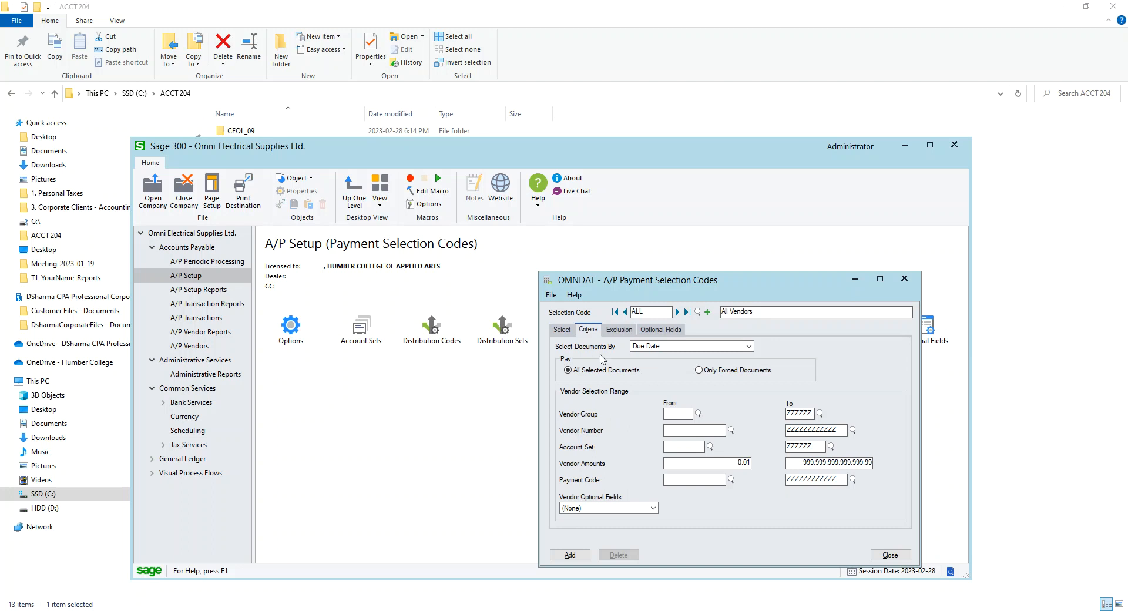
left_click(693, 351)
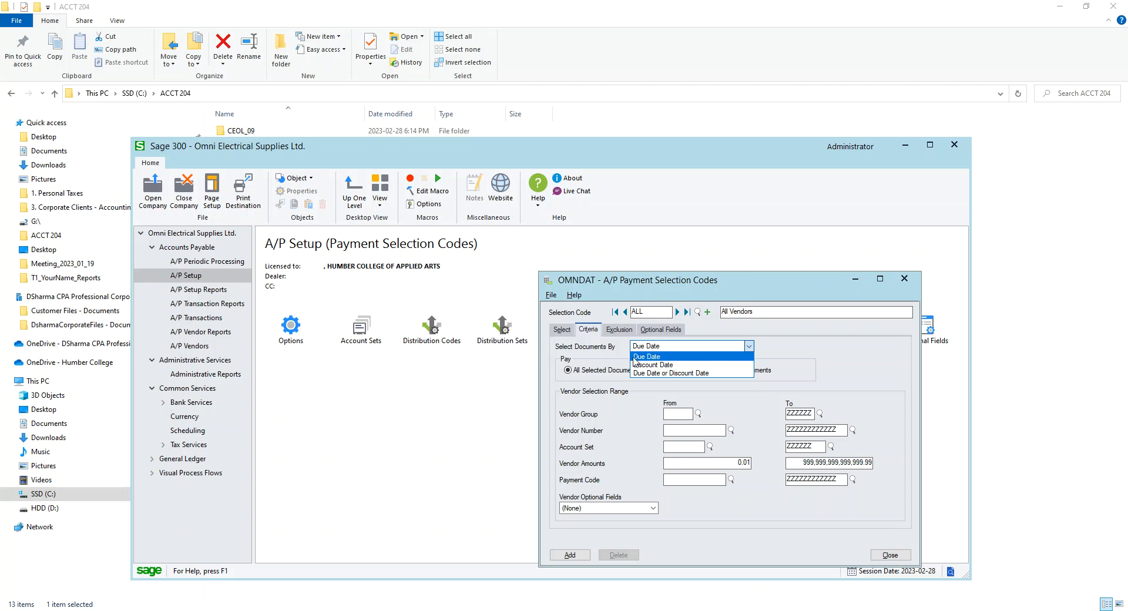
left_click(670, 374)
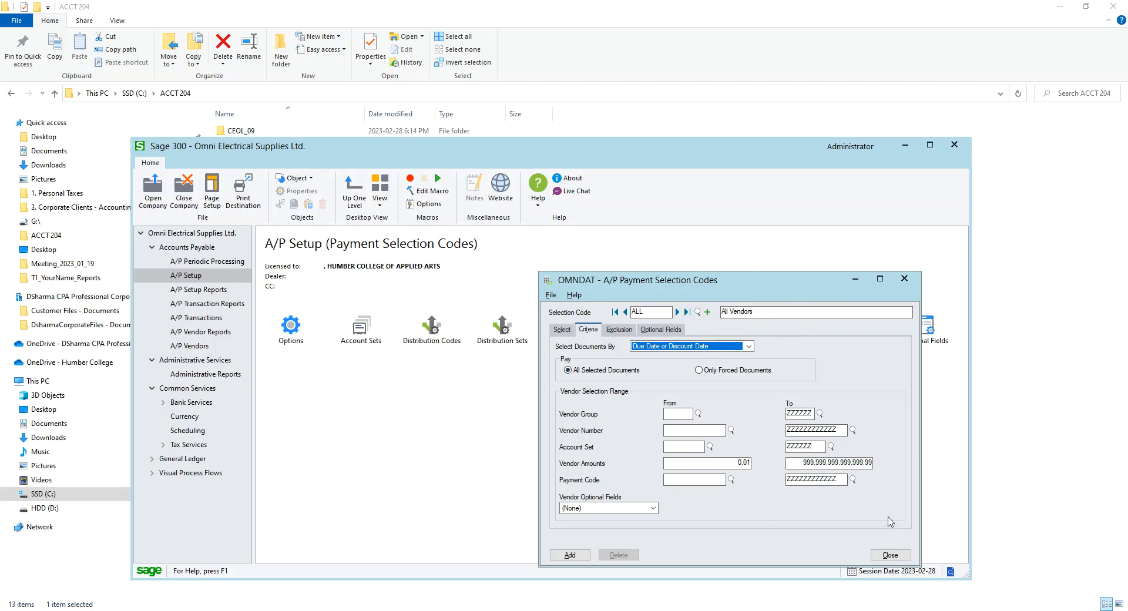
left_click(619, 330)
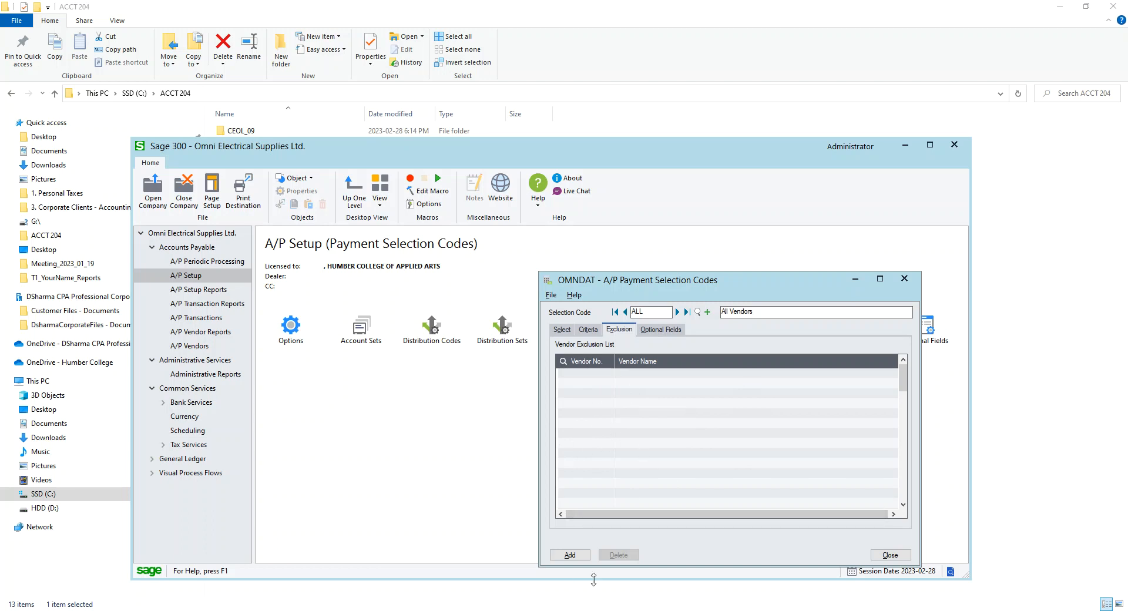
left_click(570, 555)
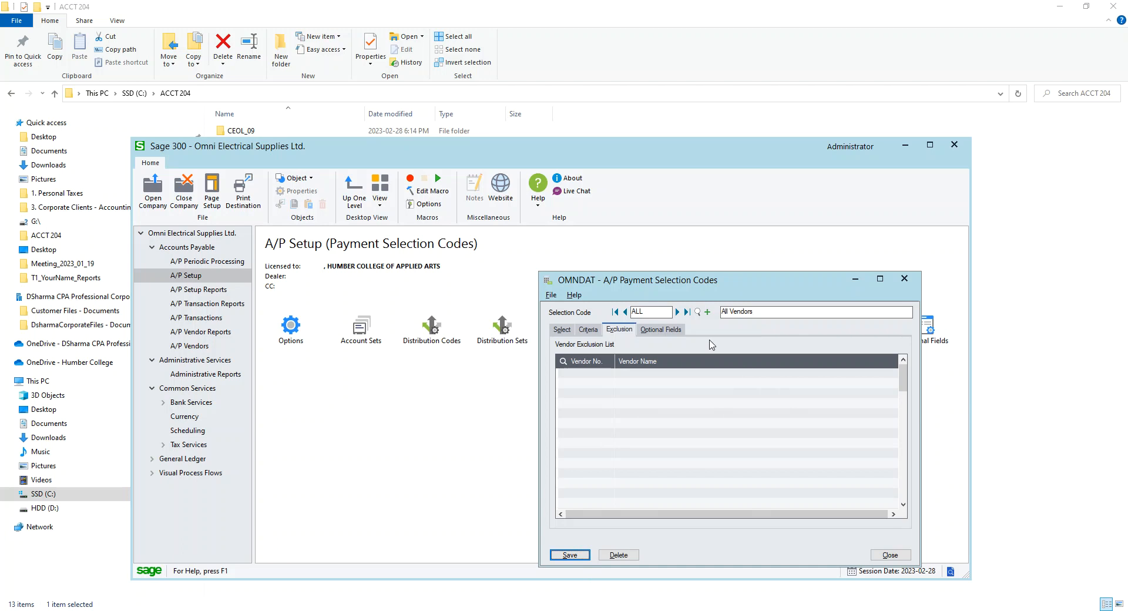
left_click(909, 558)
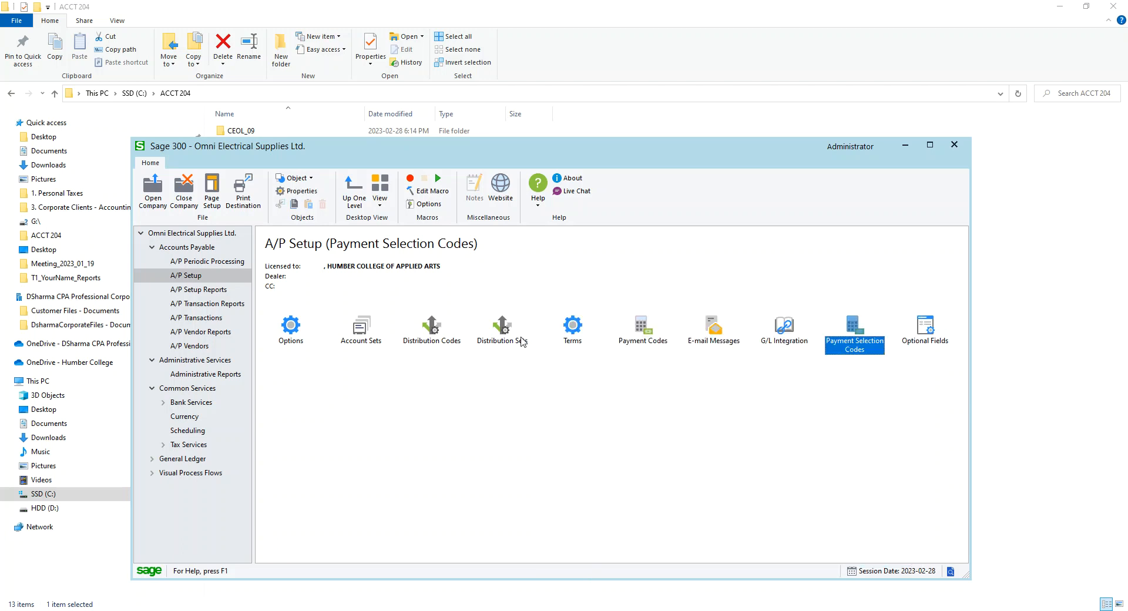
Open Create Payment Batch and load the ALL selection code
left_click(215, 323)
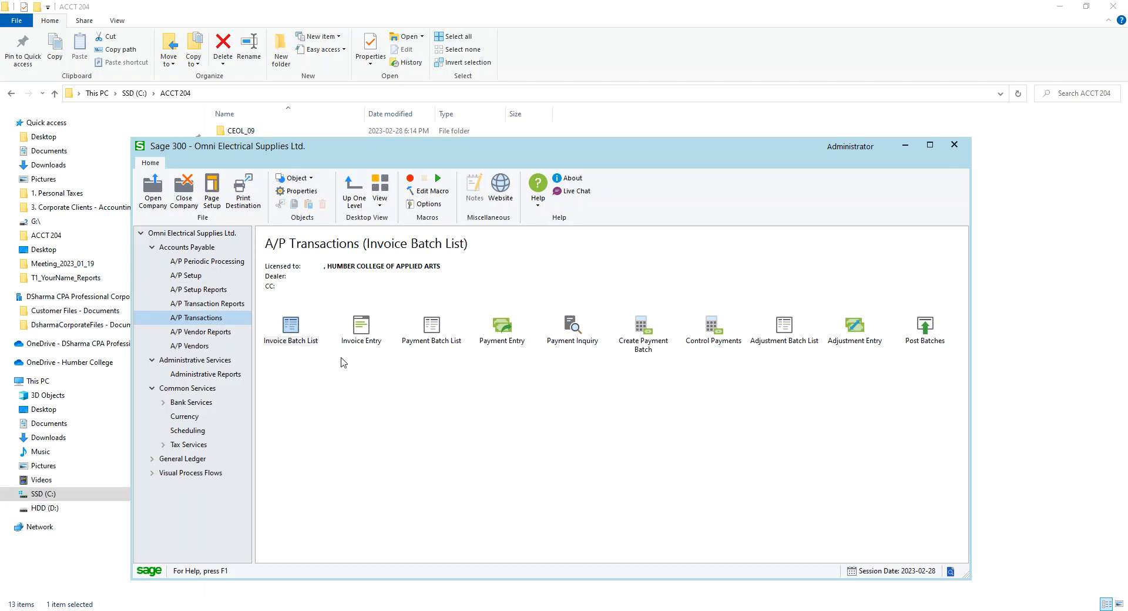
left_click(643, 335)
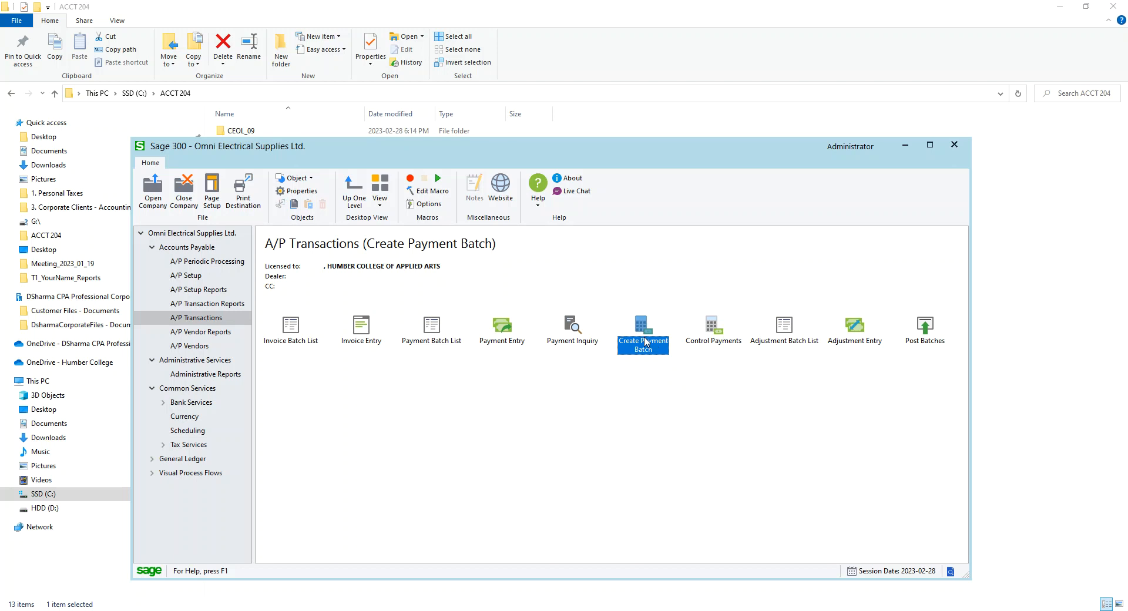
left_click(685, 390)
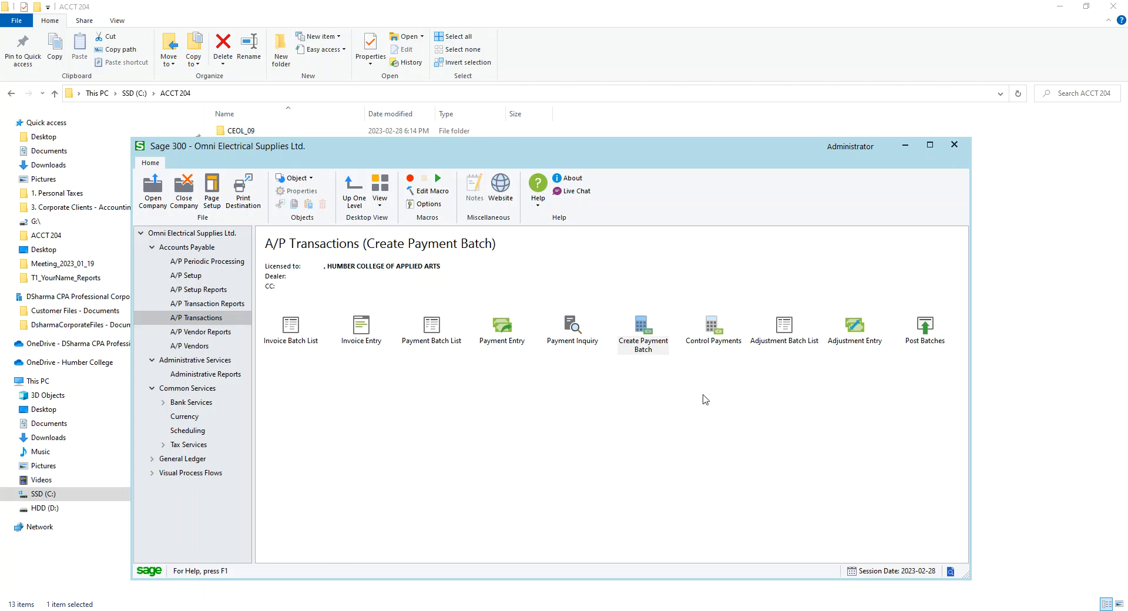
left_click_drag(628, 610, 657, 290)
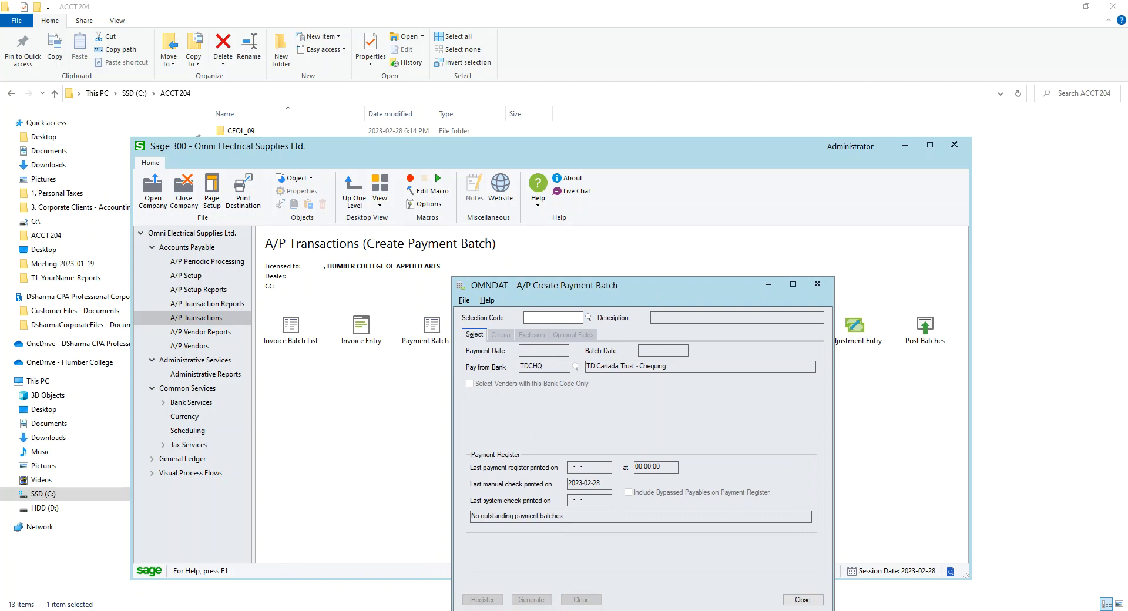
left_click(588, 317)
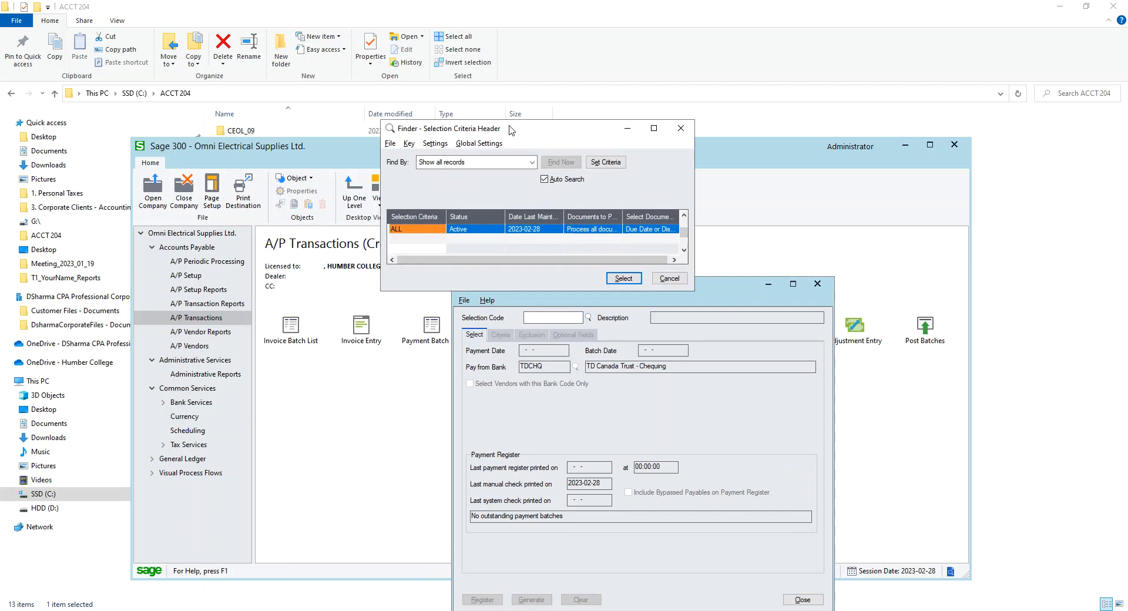
double_click(485, 235)
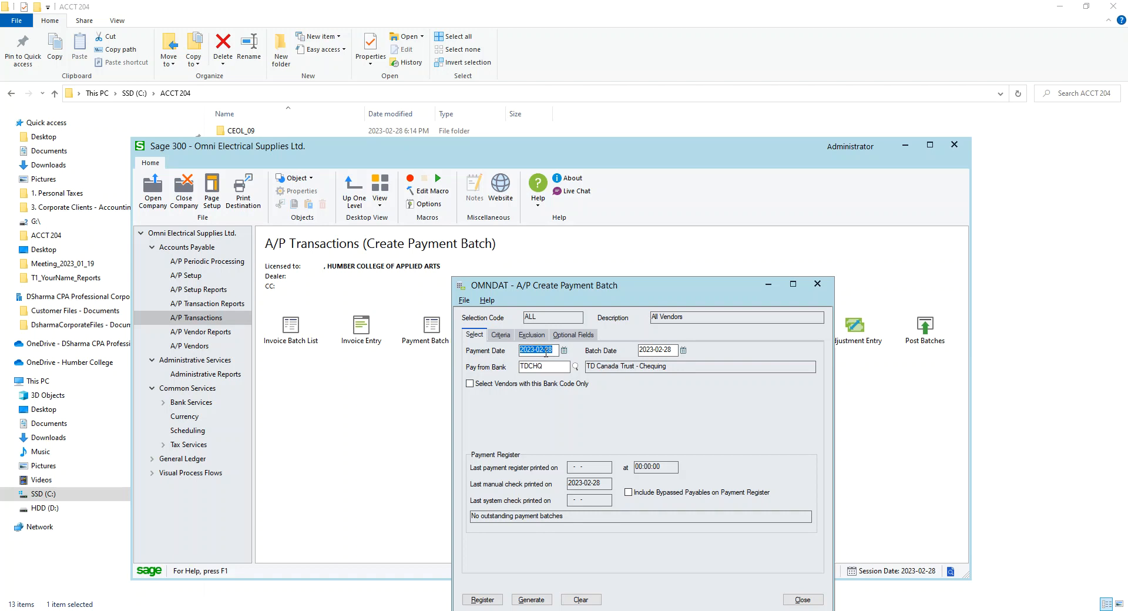
Set the criteria's due-on-or-before date to 2023-02-28 for the ALL selection
left_click(508, 340)
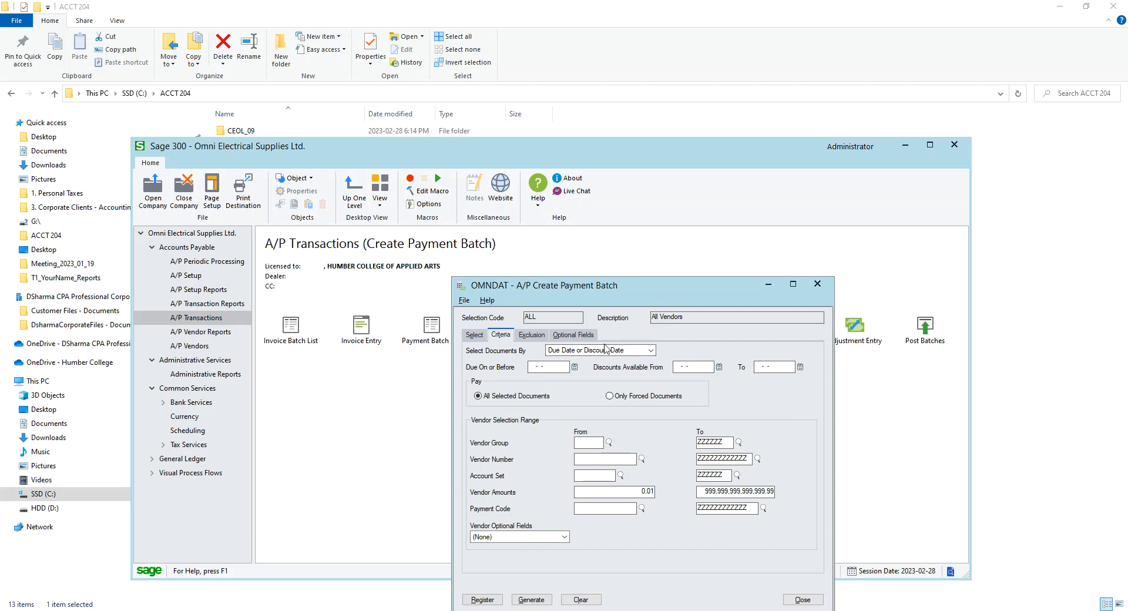
left_click(575, 367)
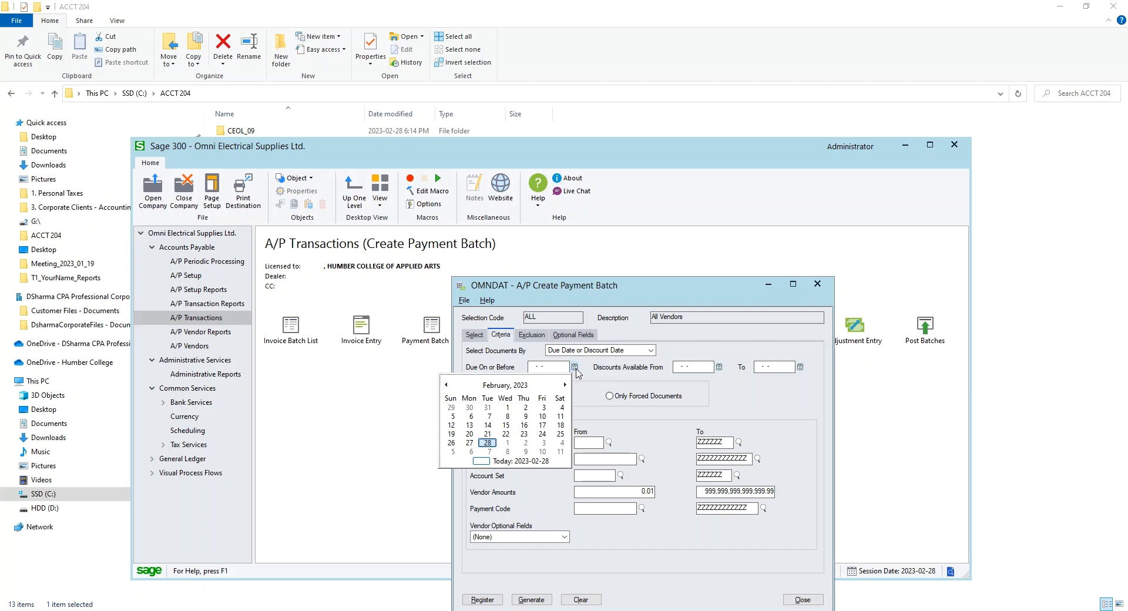
left_click(488, 443)
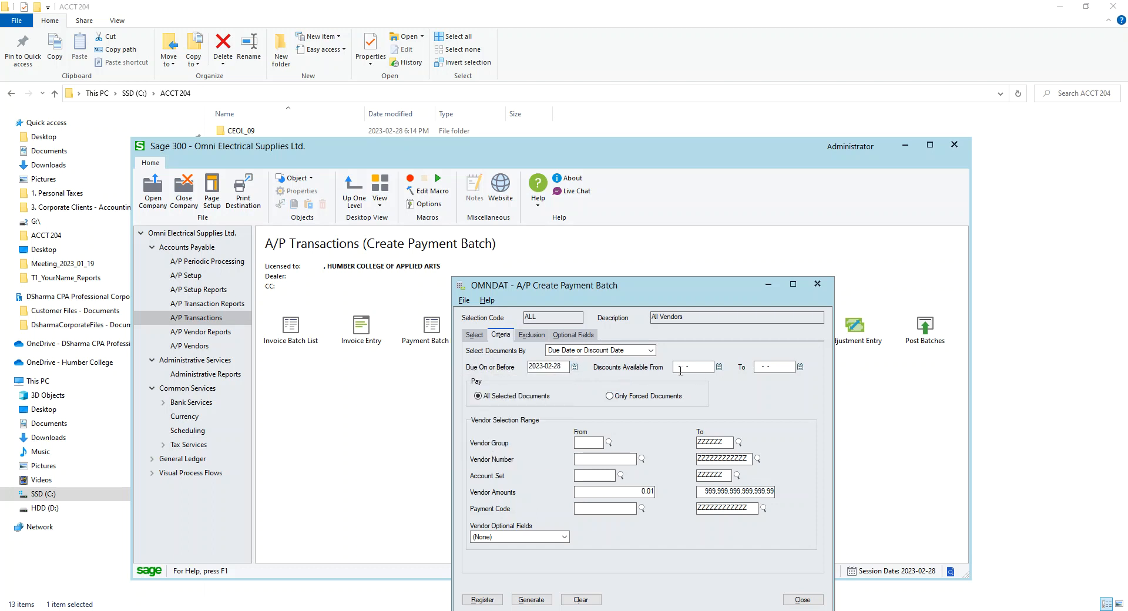
Set the discounts-available date range from 2023-02-28 to 2023-03-05
left_click(718, 367)
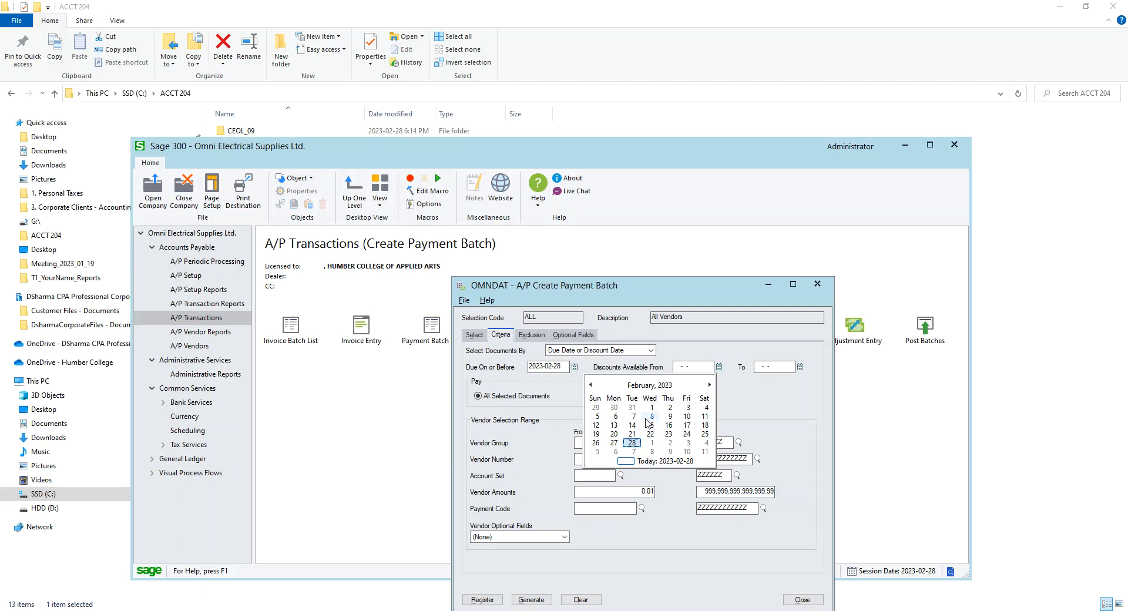
left_click(633, 434)
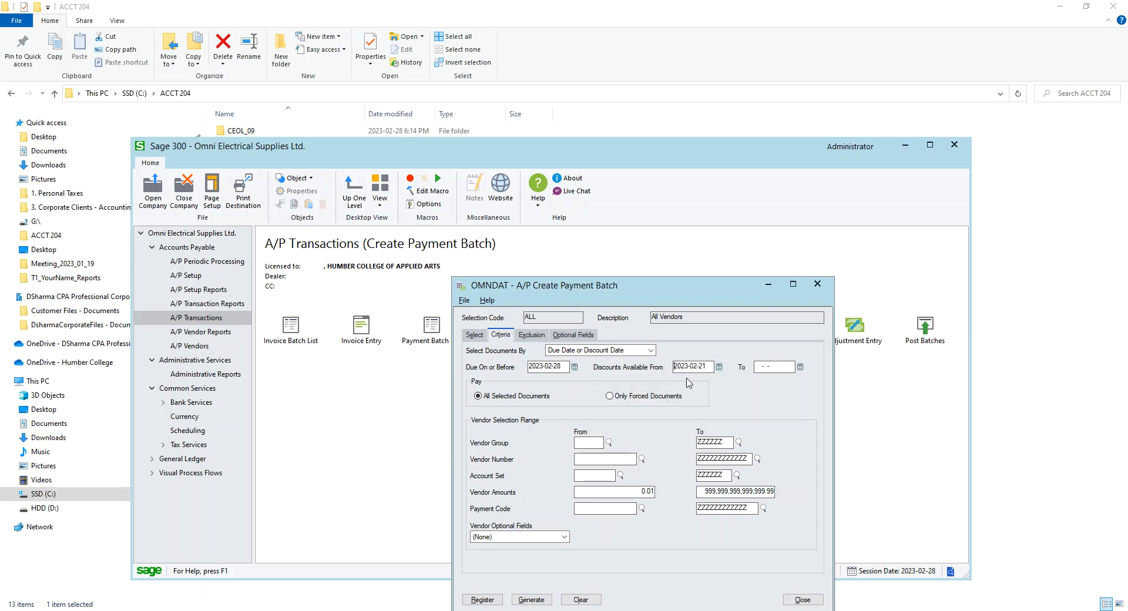
left_click(802, 368)
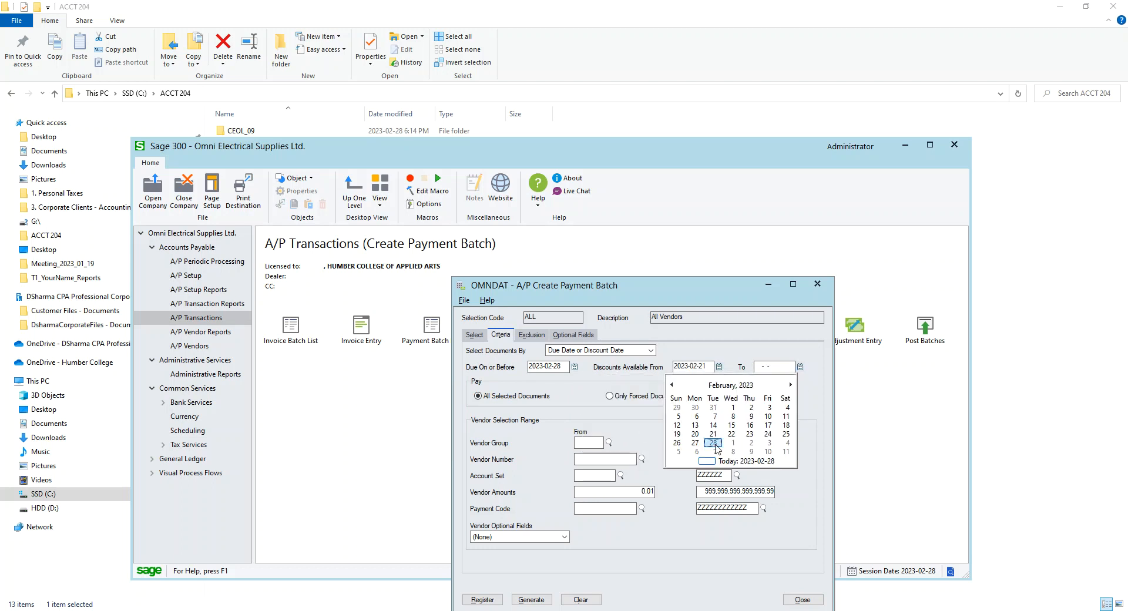
left_click(719, 367)
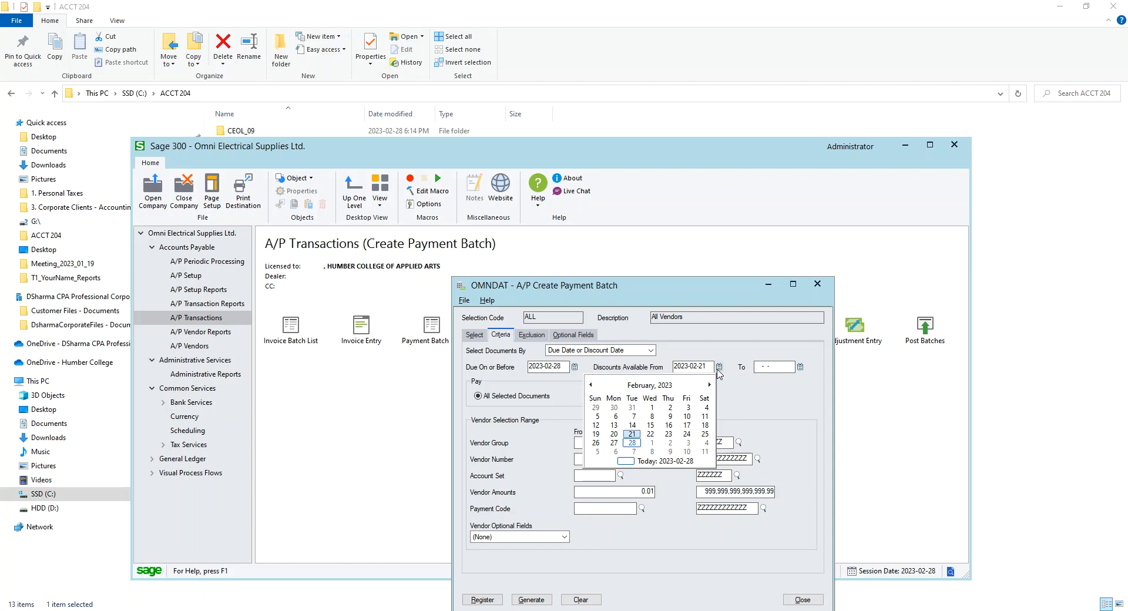
left_click(632, 442)
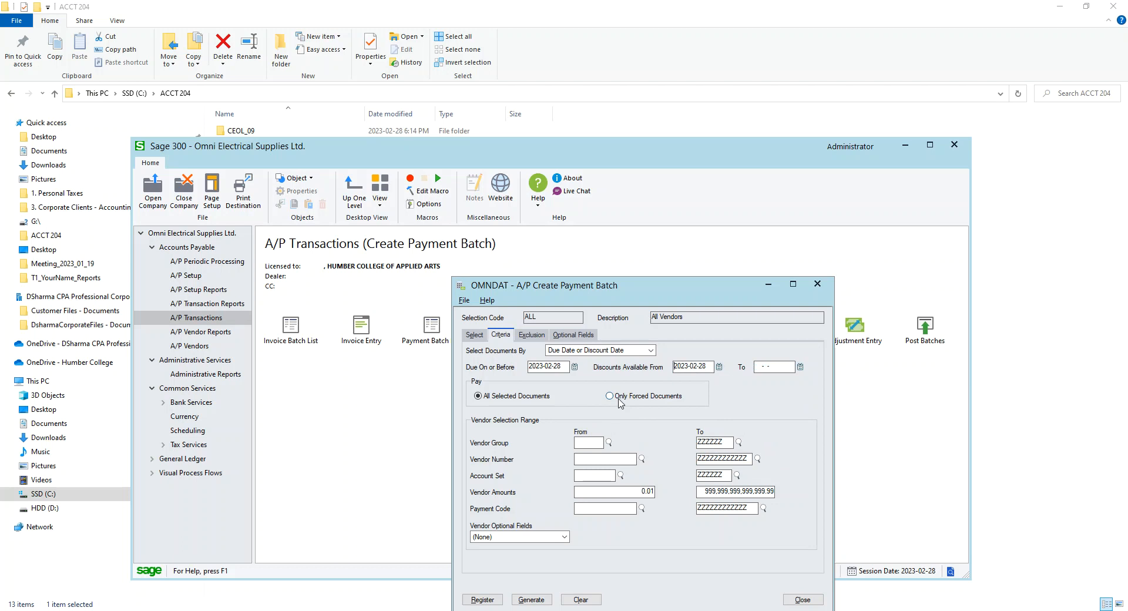
left_click(799, 366)
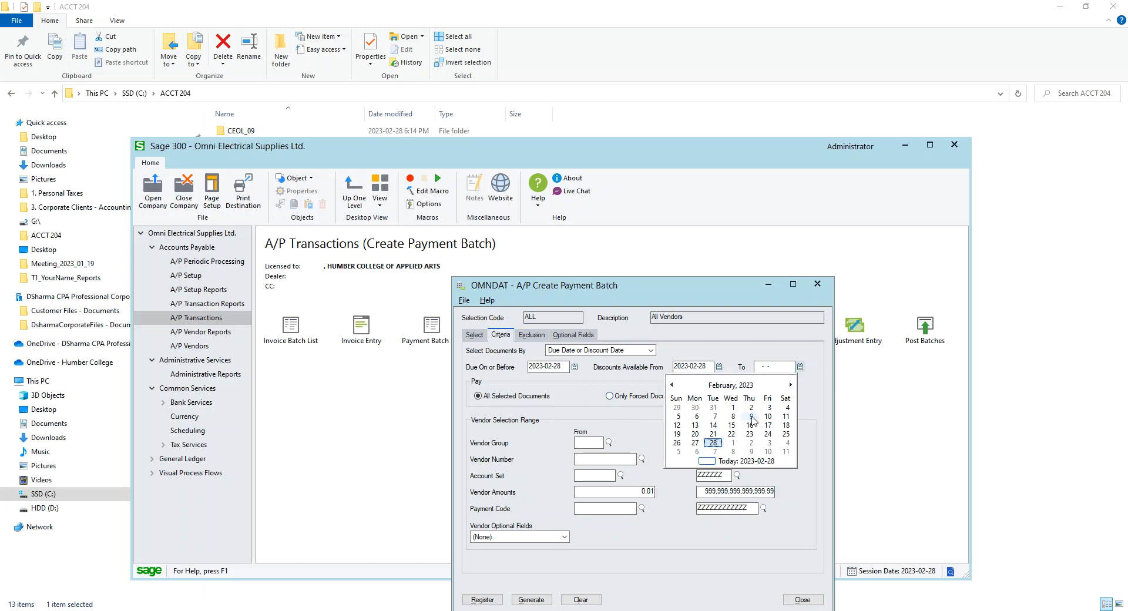
left_click(679, 451)
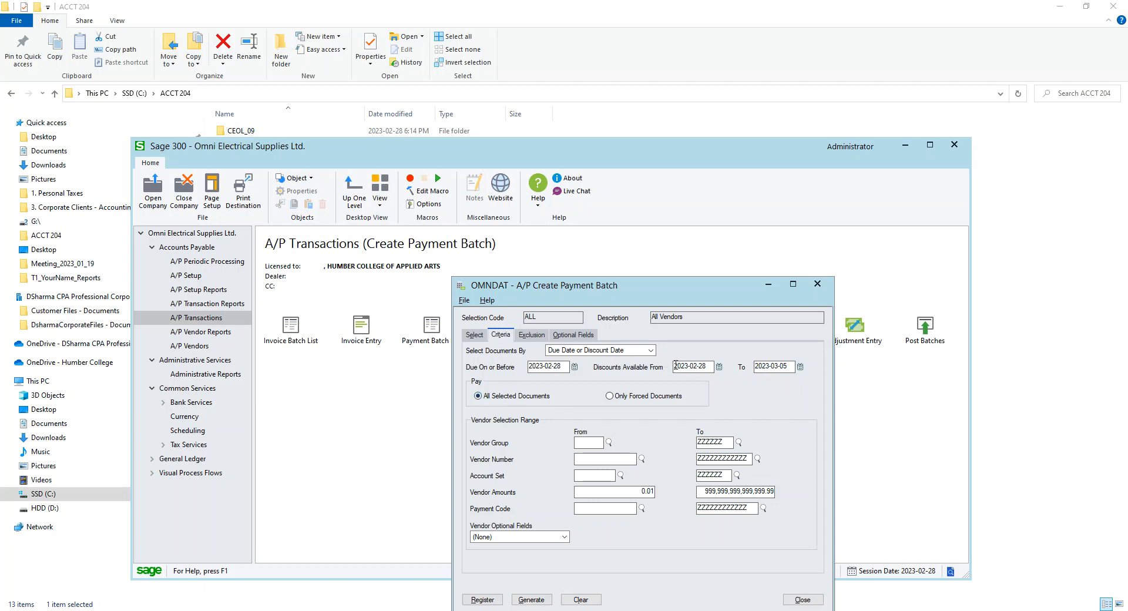
Check the vendor exclusion list and preview the payment register for the ALL selection
left_click(521, 340)
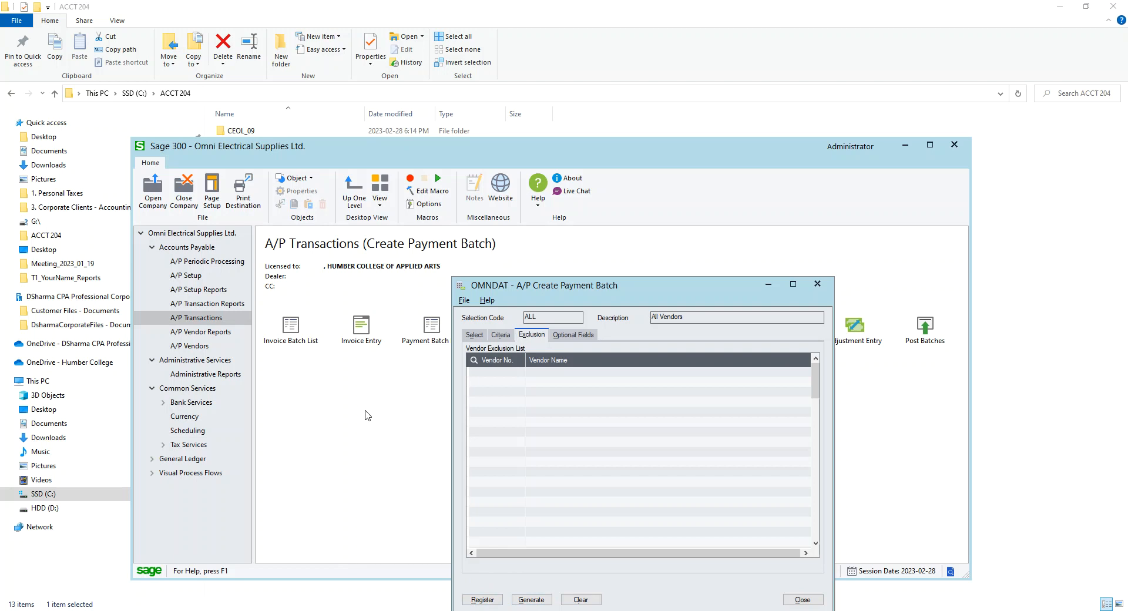
left_click(531, 599)
left_click_drag(648, 300, 654, 199)
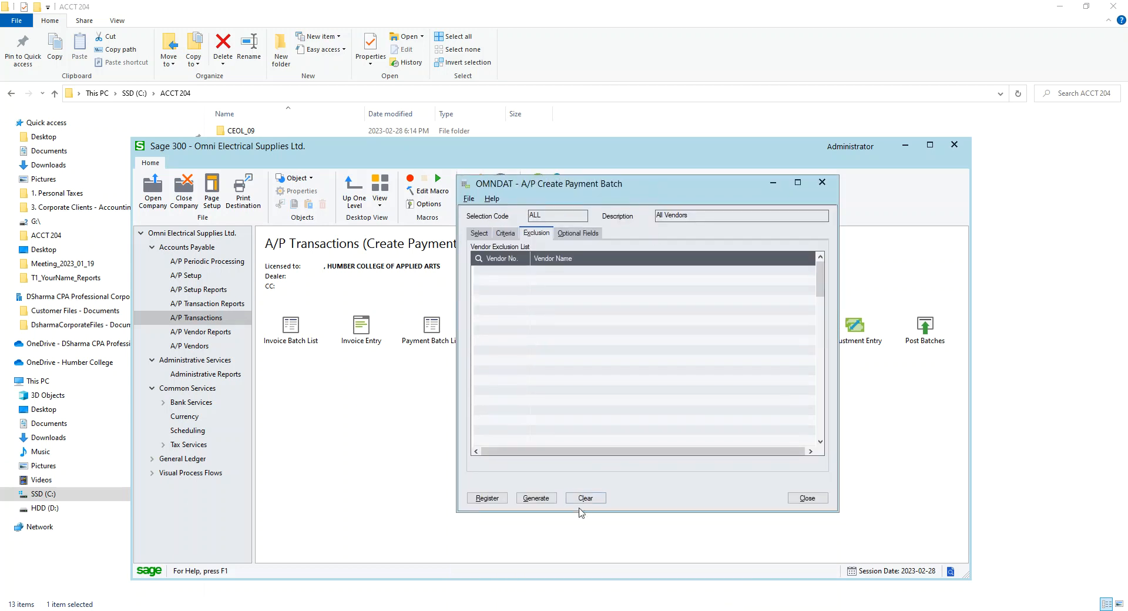
left_click(504, 234)
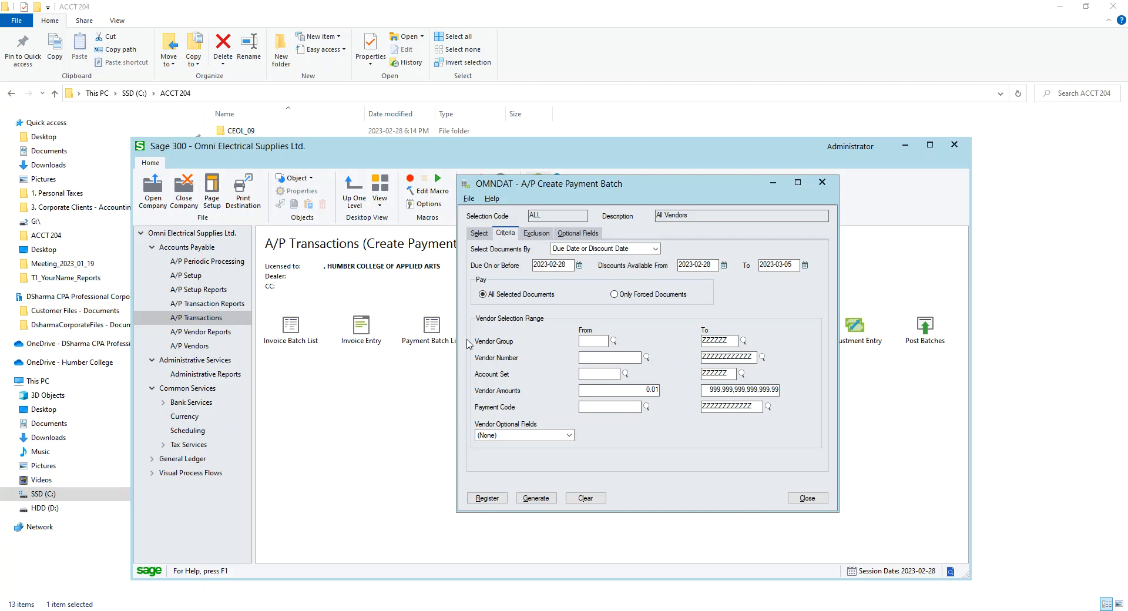
left_click(492, 499)
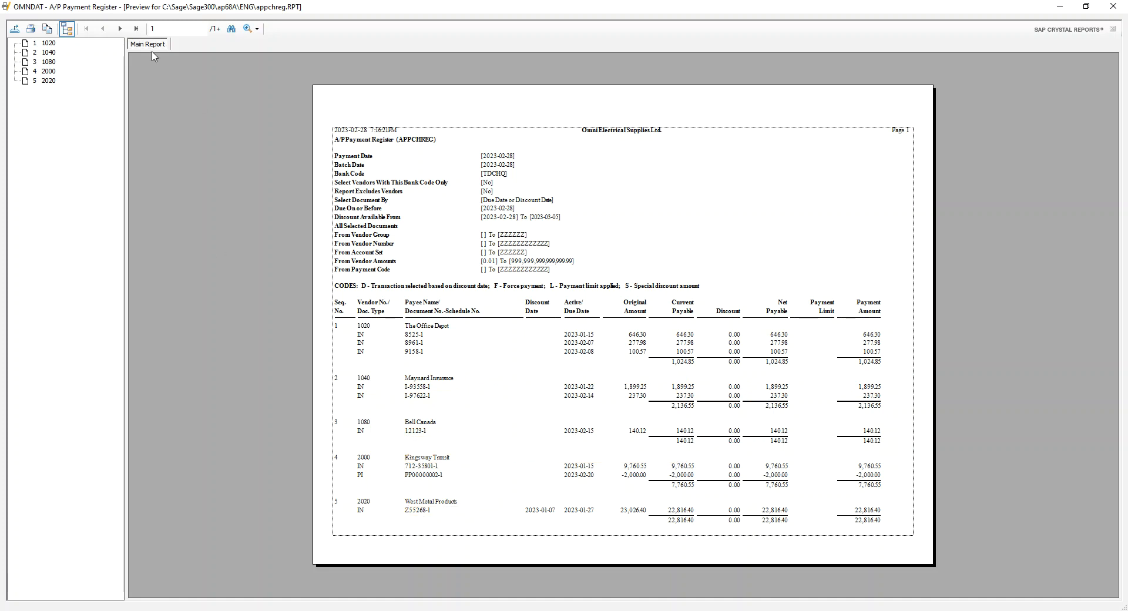
Page through the payment register preview, then close it
left_click(120, 28)
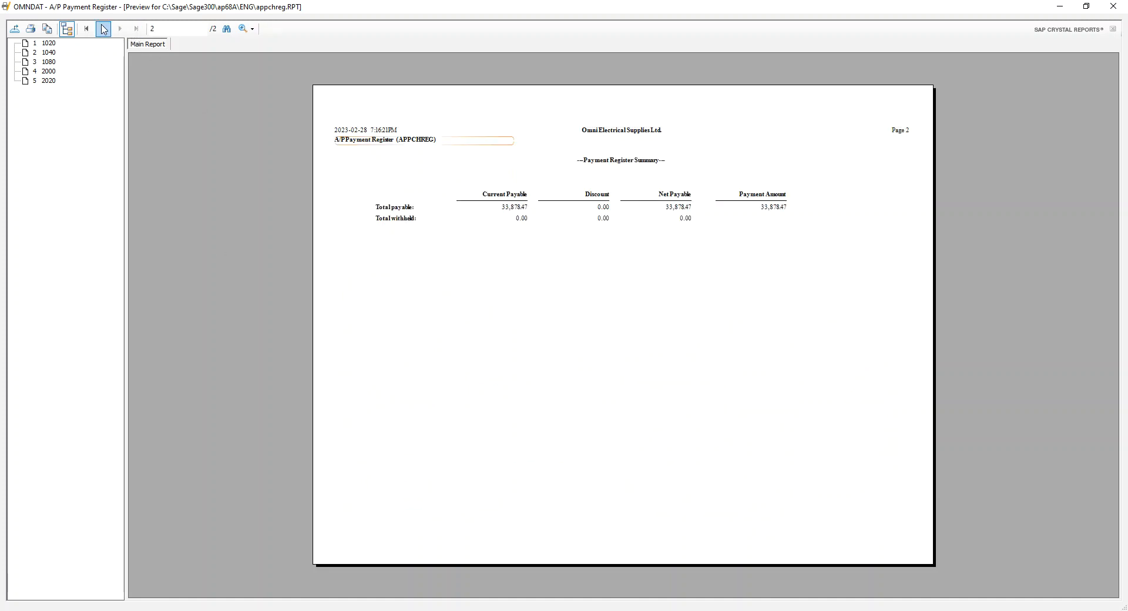
left_click(102, 28)
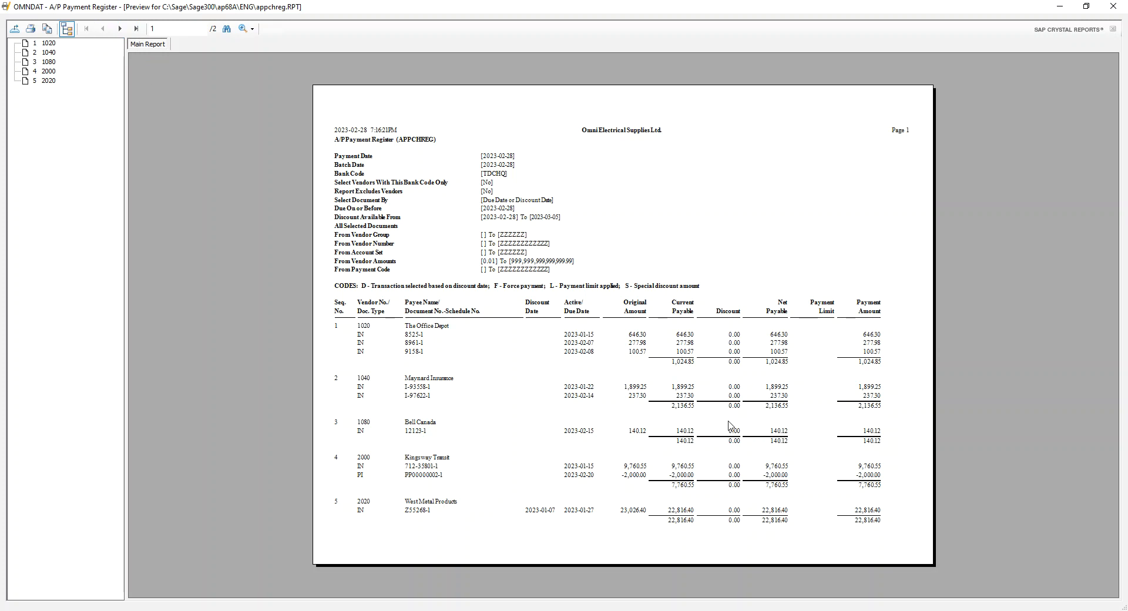
left_click(125, 29)
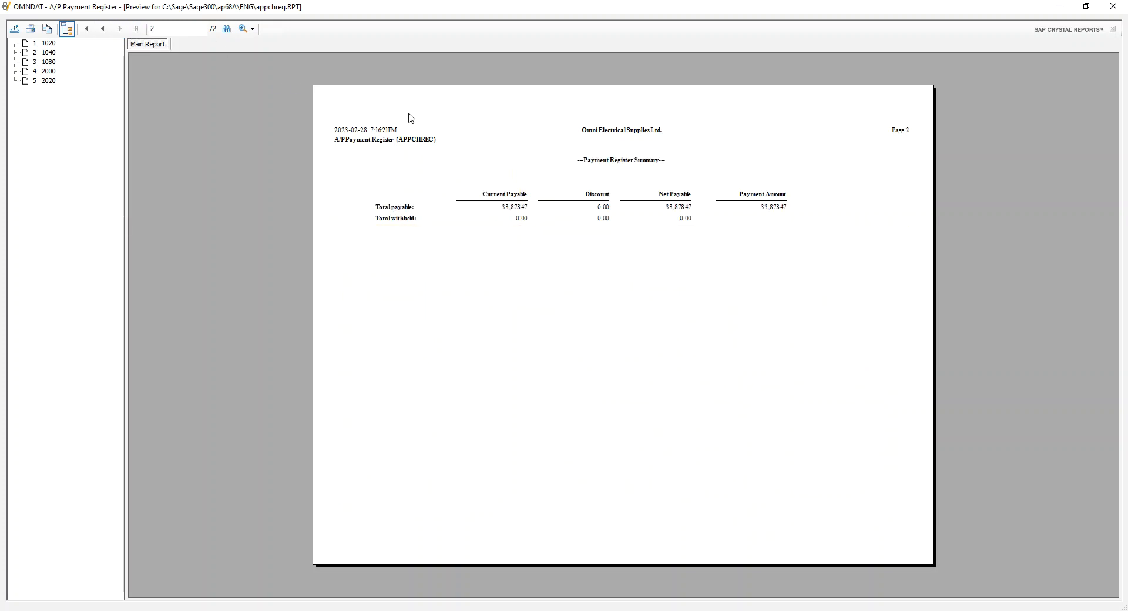
left_click(102, 30)
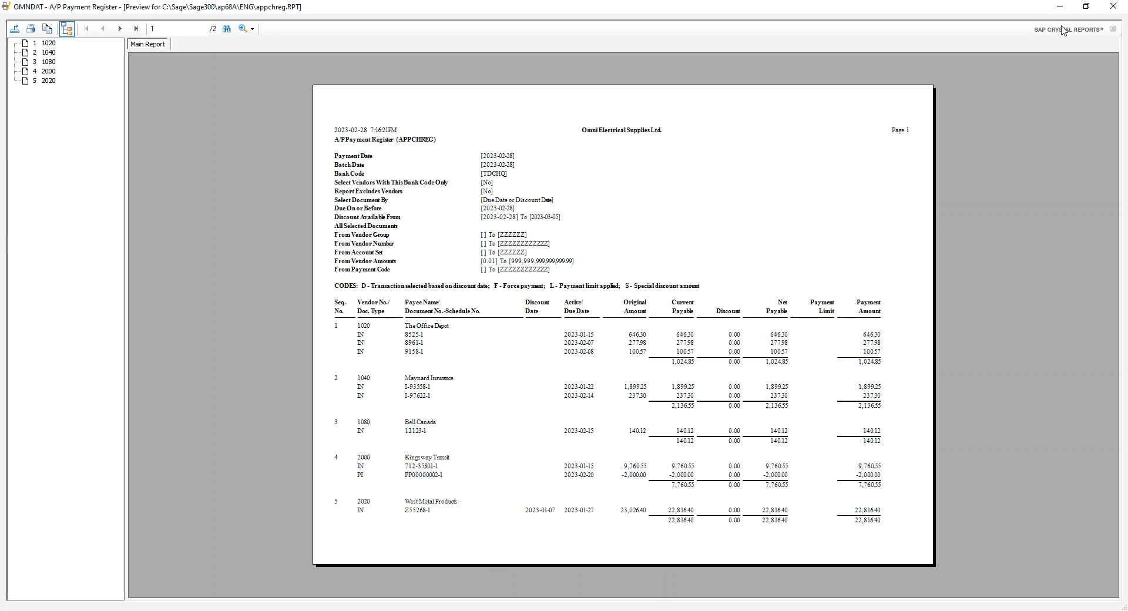
left_click(1113, 6)
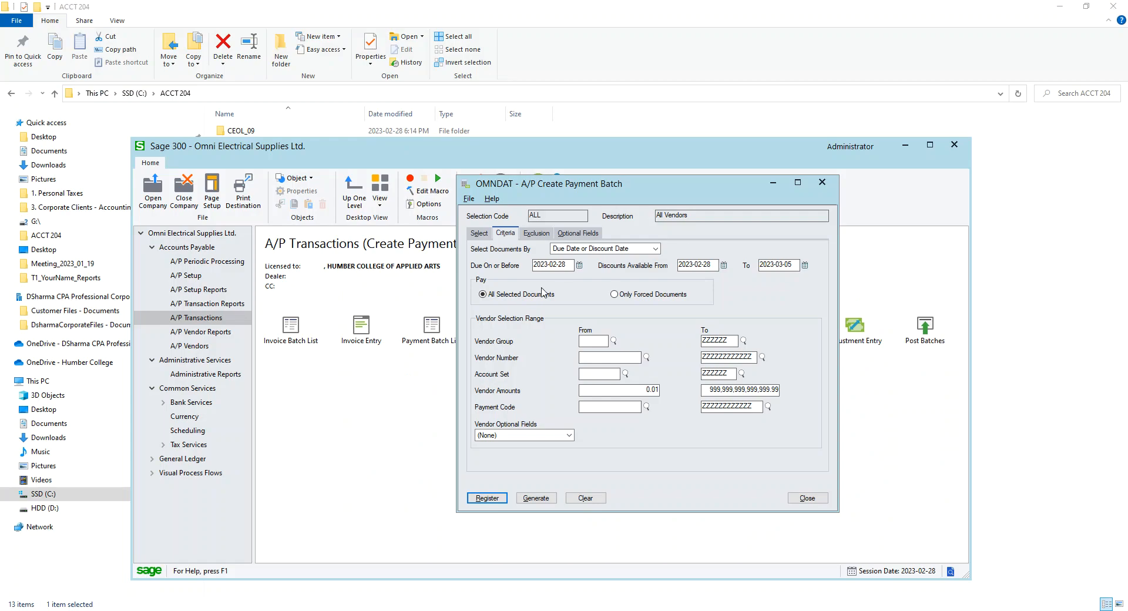
Close Create Payment Batch and open Control Payments
left_click(534, 233)
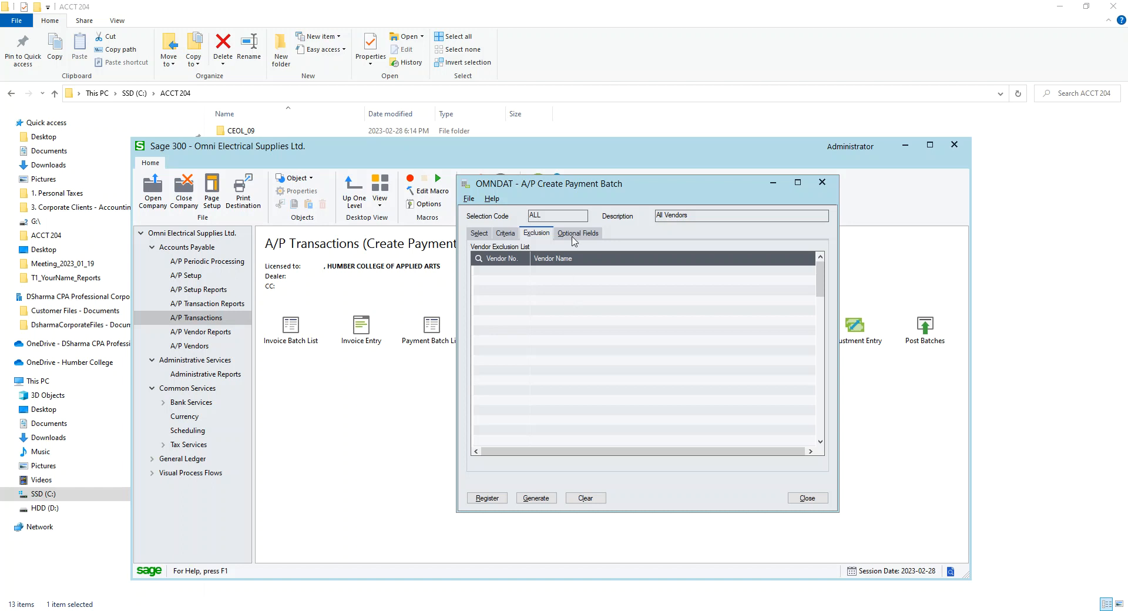
left_click(807, 497)
left_click(719, 325)
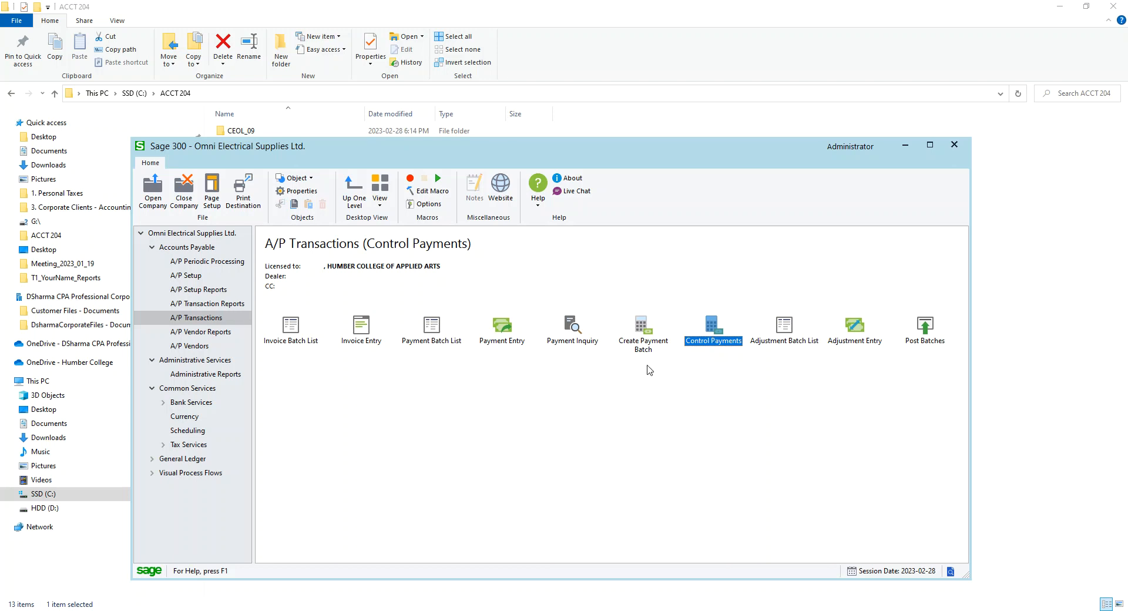
double_click(712, 339)
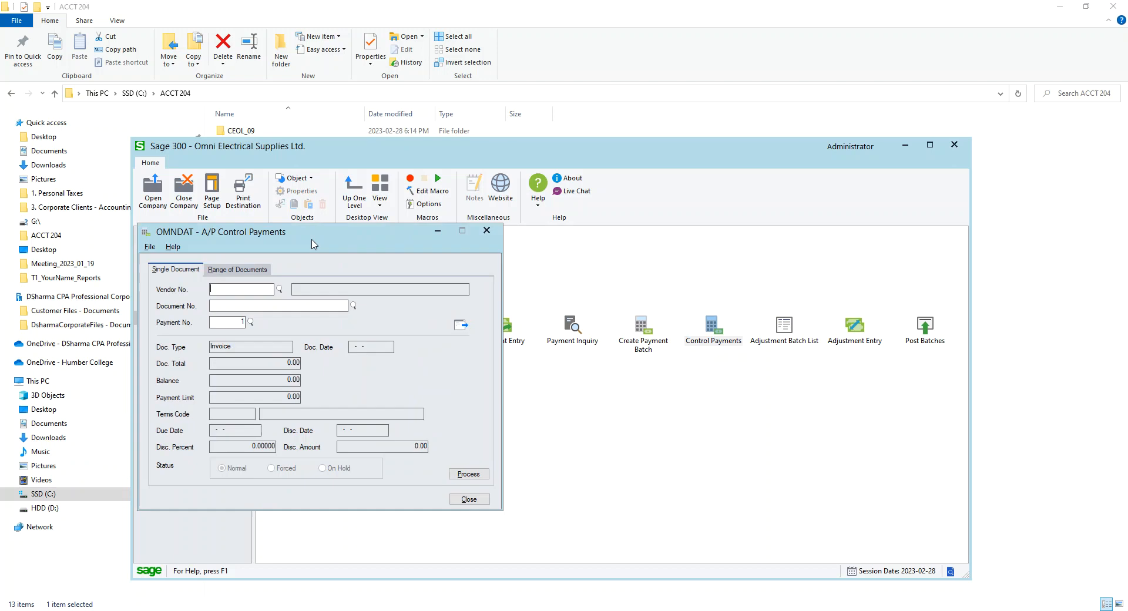
Look up and load the West Metal Products invoice in Control Payments
left_click(434, 258)
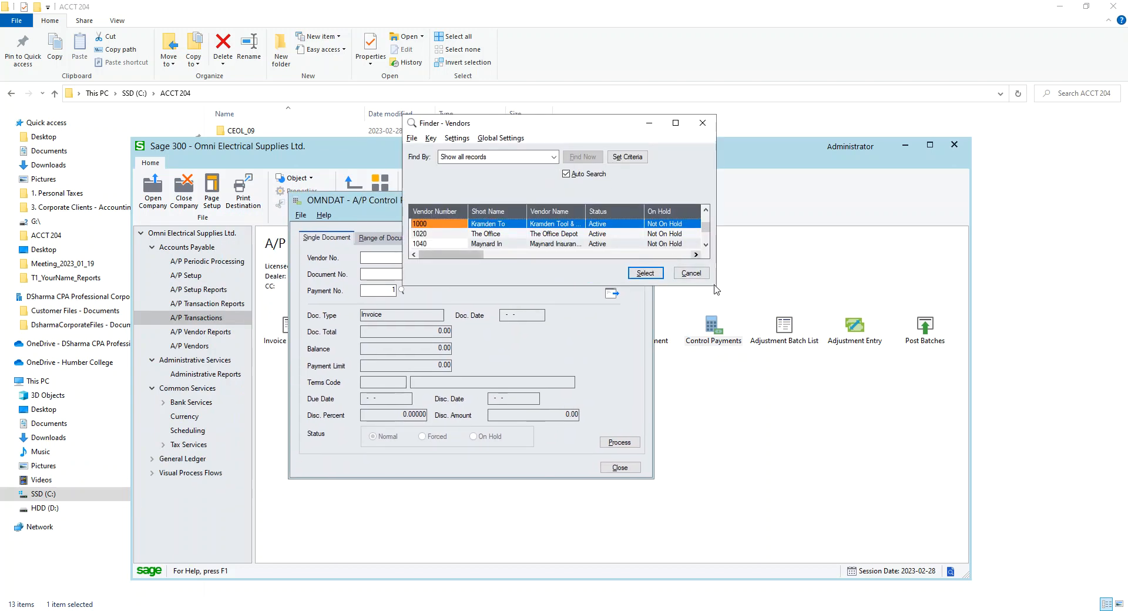
left_click_drag(715, 286, 776, 448)
double_click(566, 284)
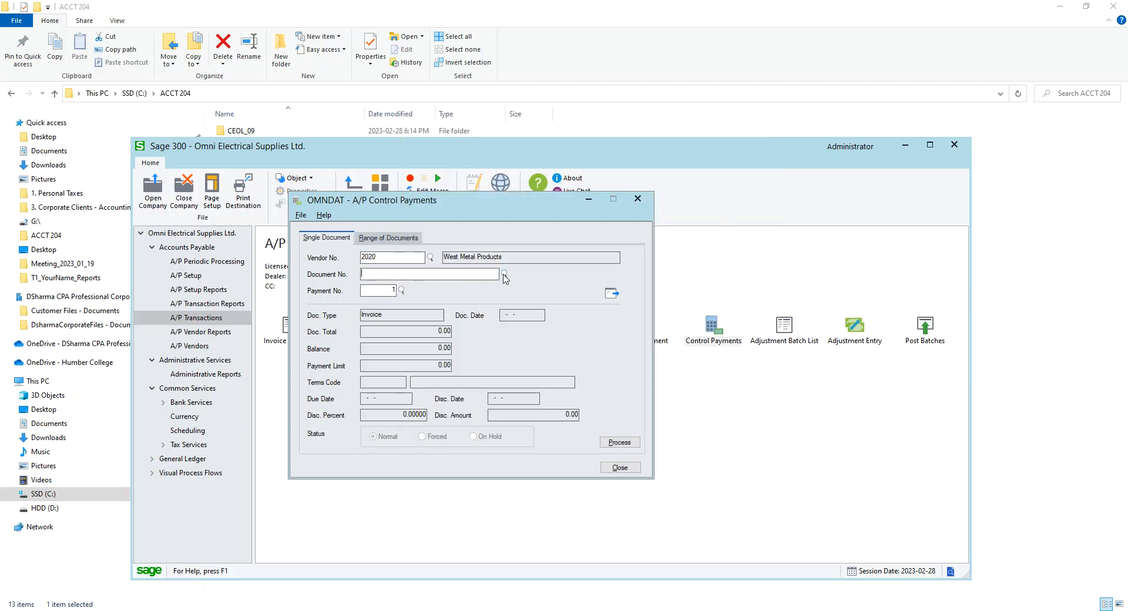
left_click(503, 274)
left_click_drag(512, 188, 635, 182)
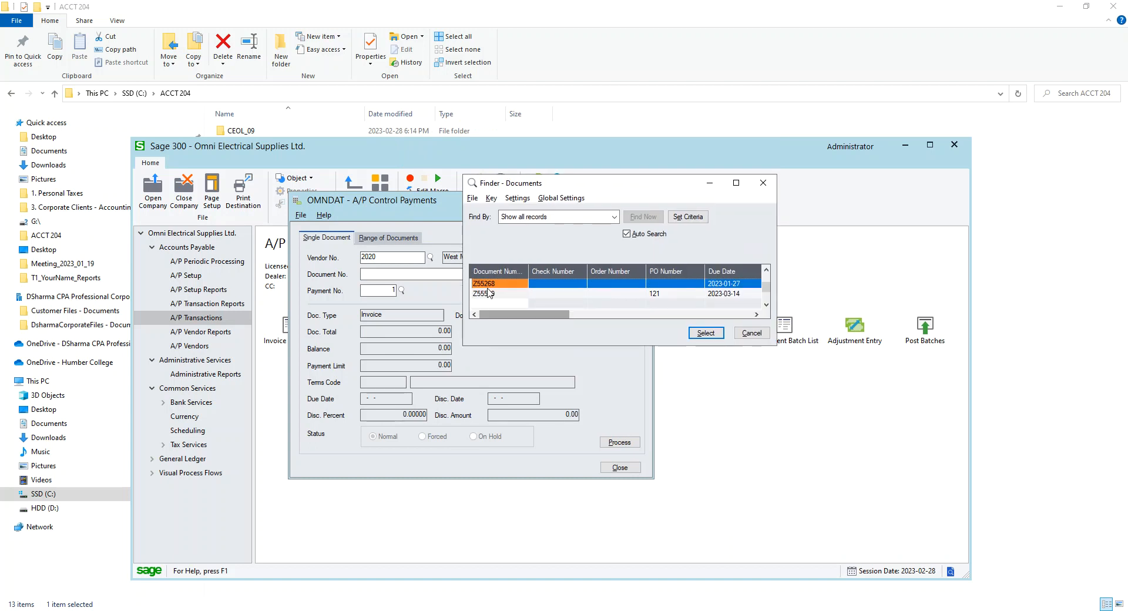
double_click(493, 285)
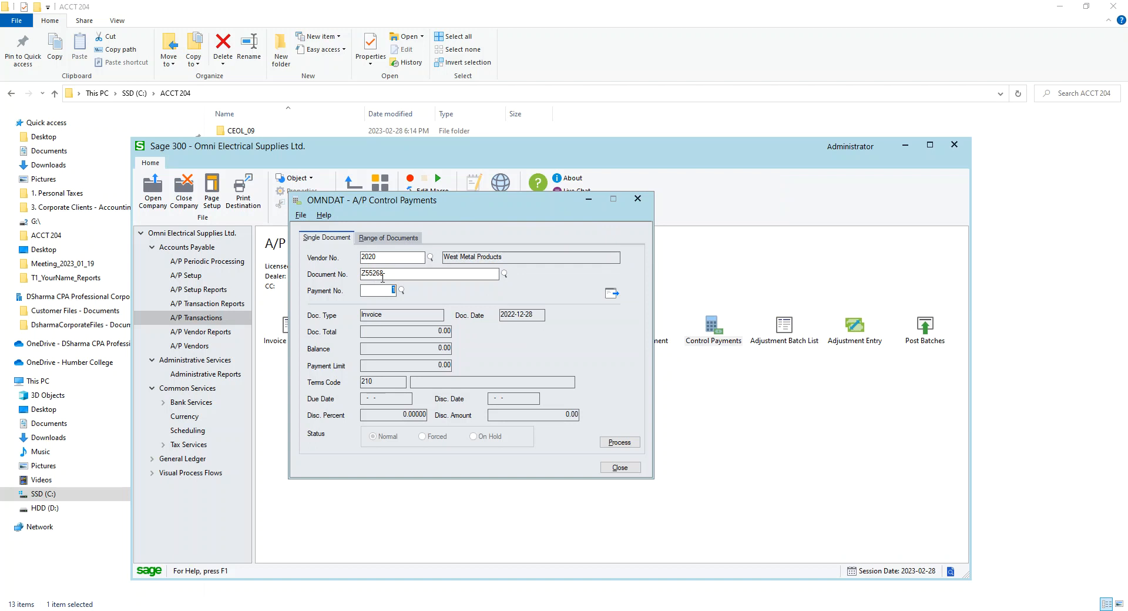
left_click(394, 290)
left_click(613, 295)
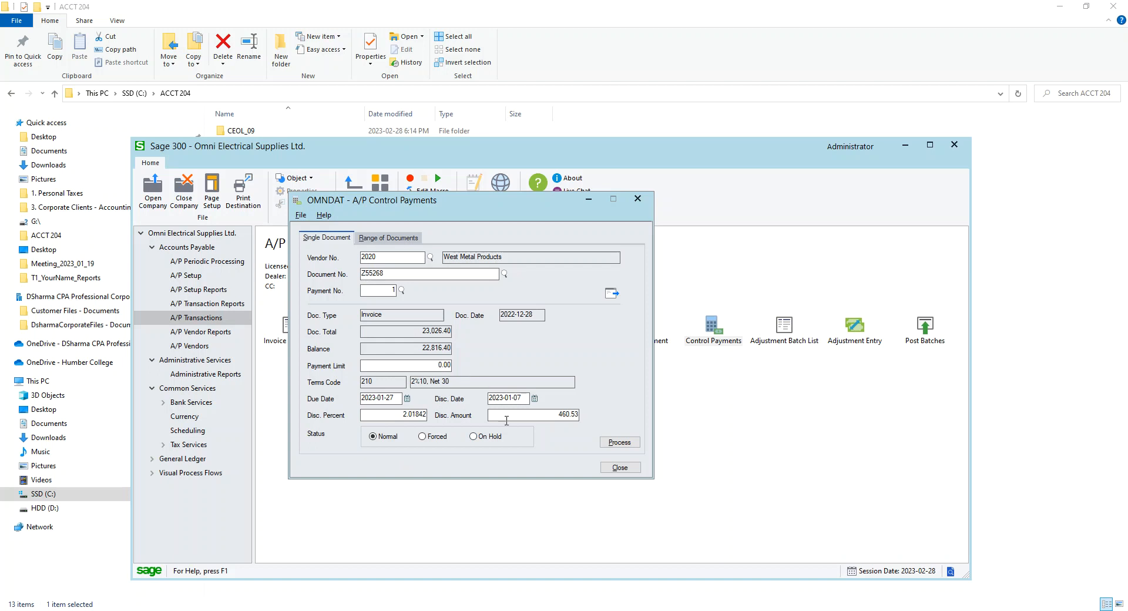
Set the invoice's payment status to On Hold and process the change
left_click(495, 441)
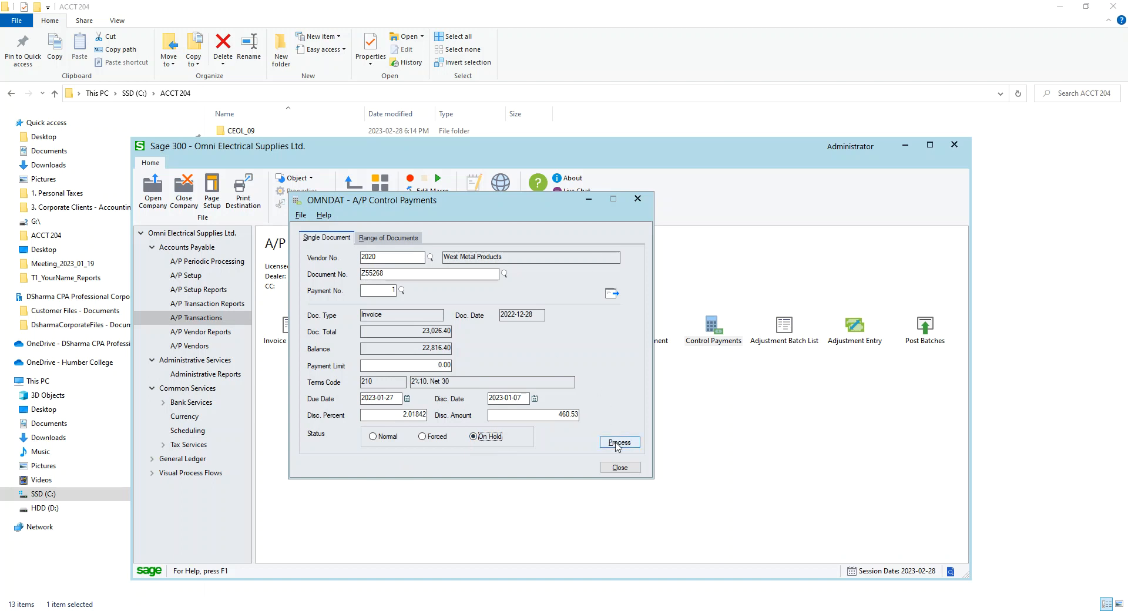
left_click(618, 442)
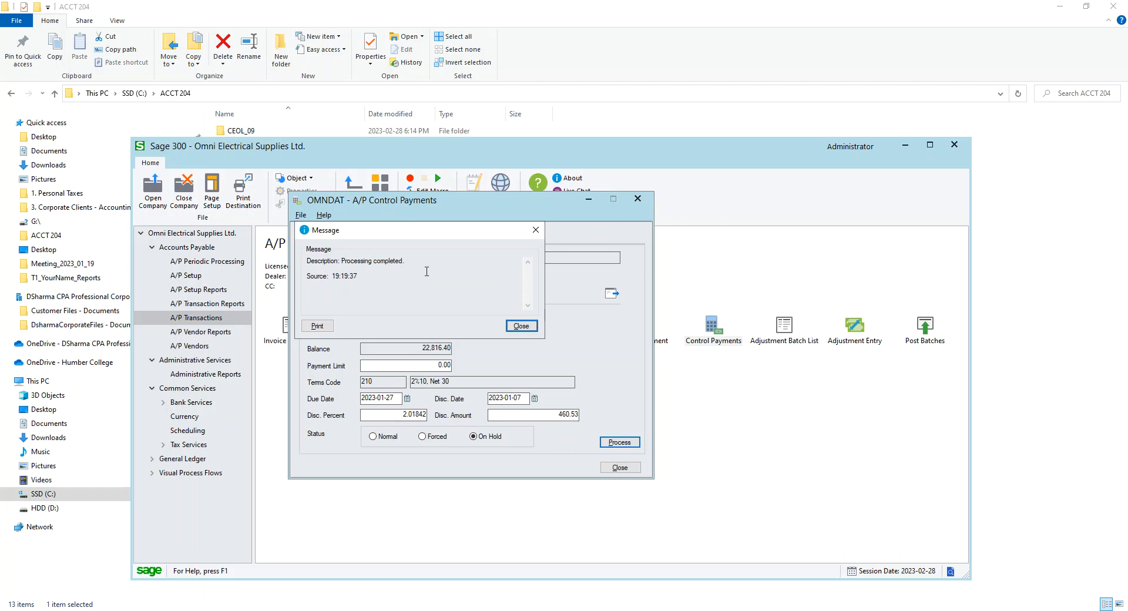
left_click(519, 325)
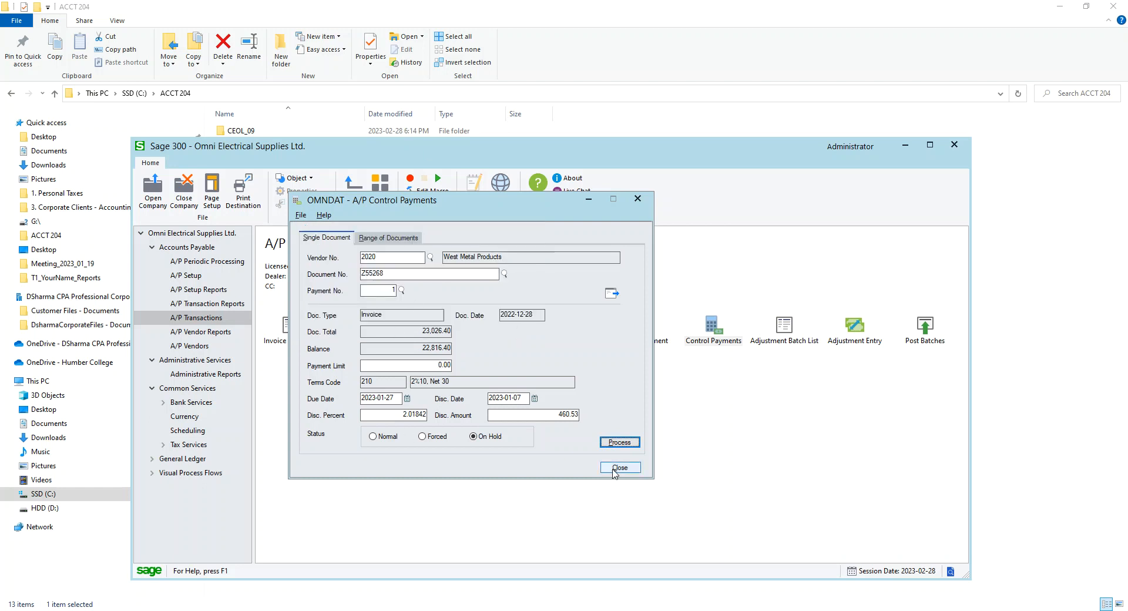
Close Control Payments, reopen Create Payment Batch and preview the payment register again
left_click(615, 470)
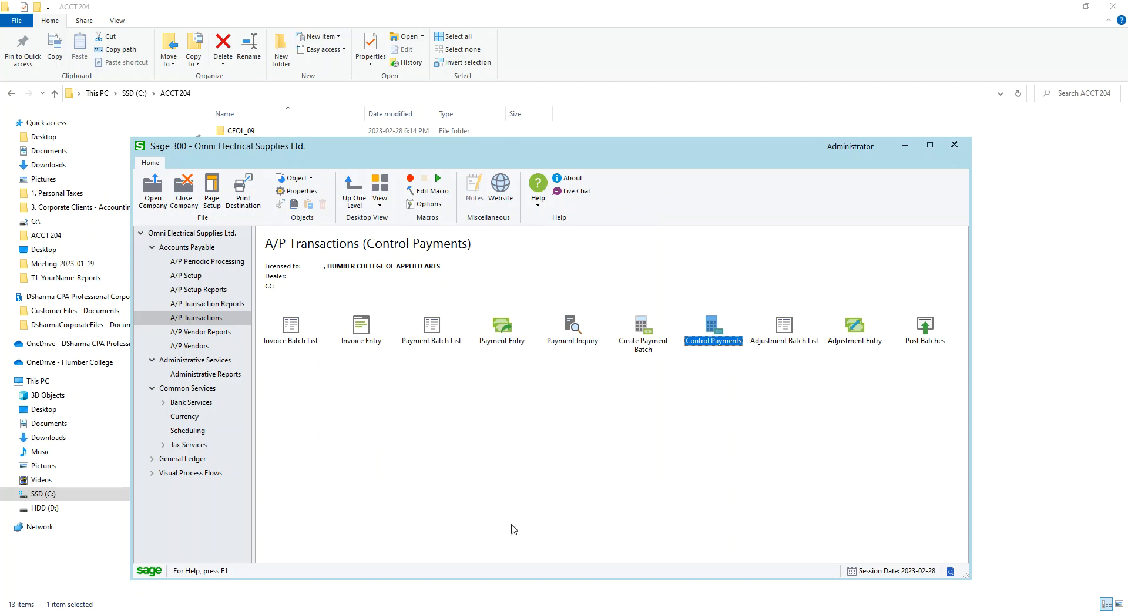
double_click(644, 339)
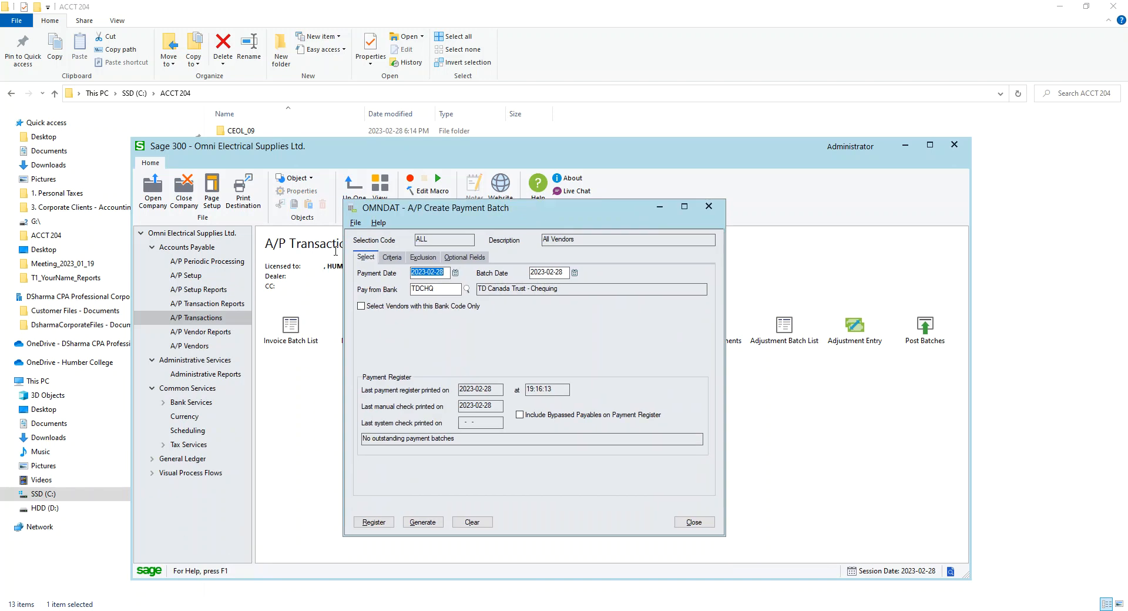
left_click(392, 257)
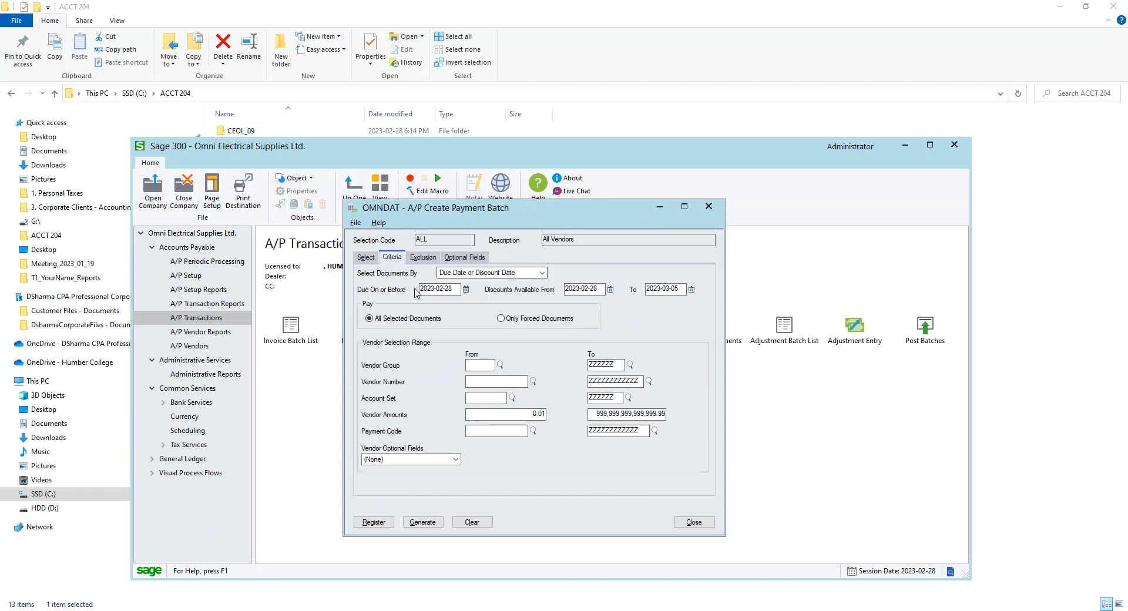
left_click(374, 520)
left_click_drag(1, 154, 818, 154)
left_click(860, 153)
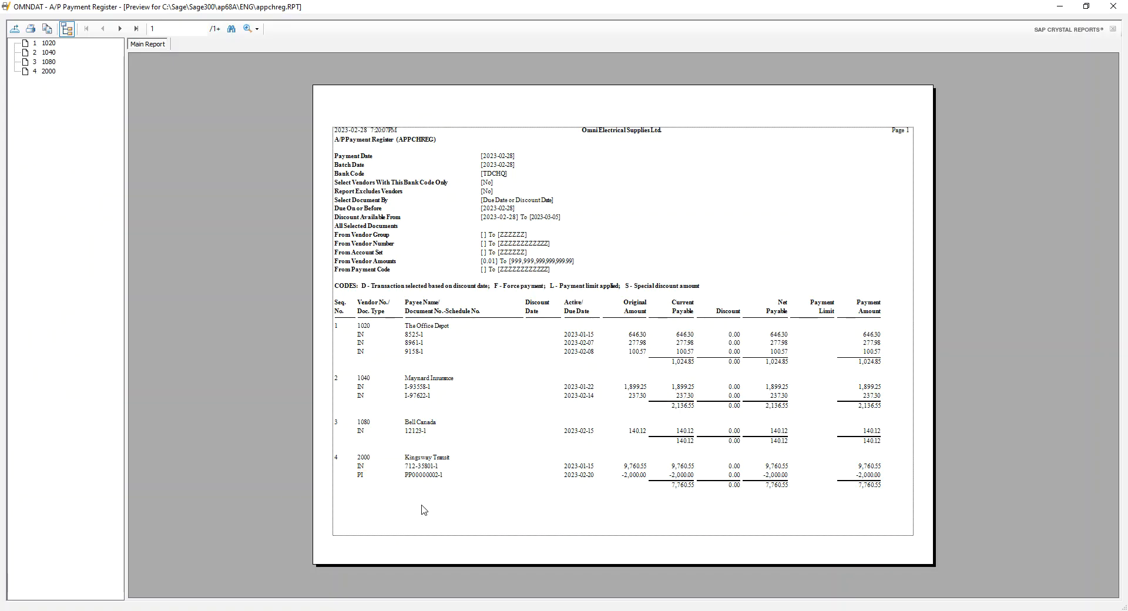
Page through the payment register preview and close it
left_click(119, 28)
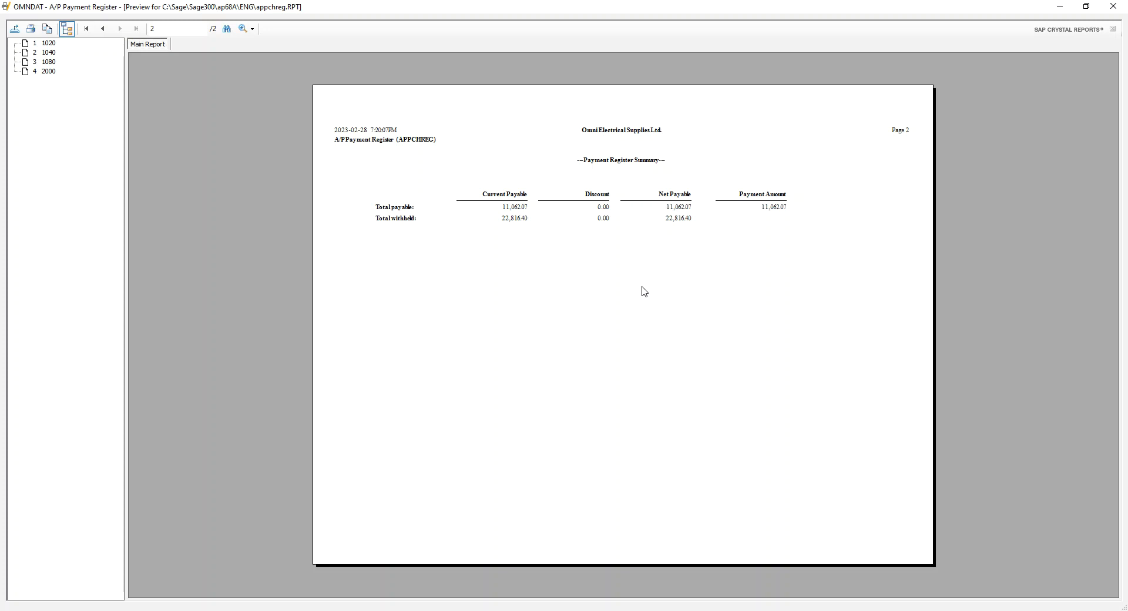
left_click(101, 29)
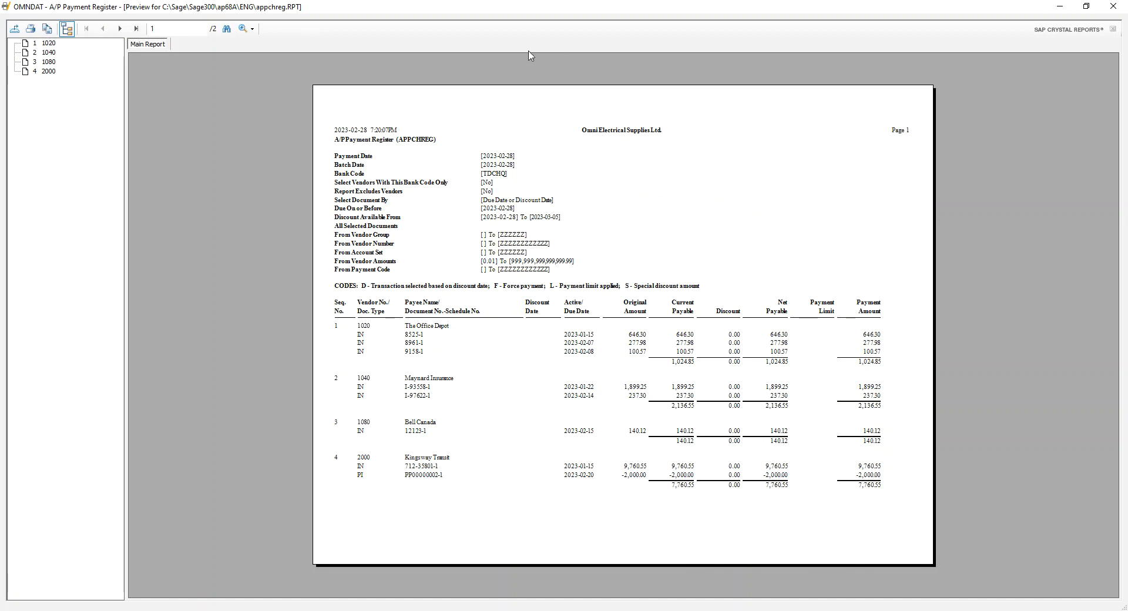
left_click(1119, 7)
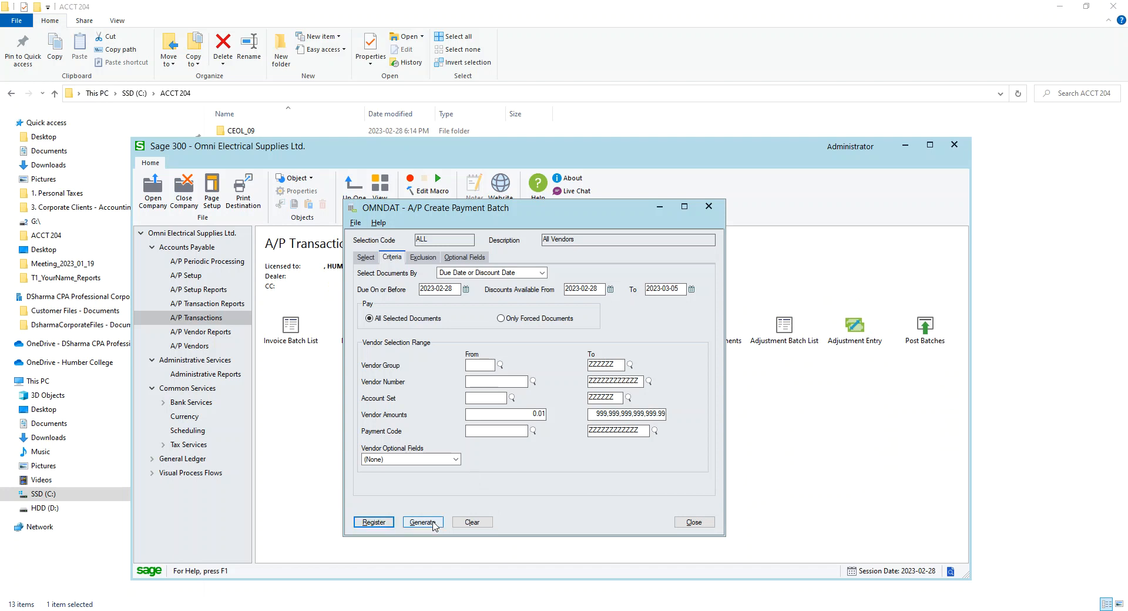
Generate the payment batch and close Create Payment Batch
left_click(434, 523)
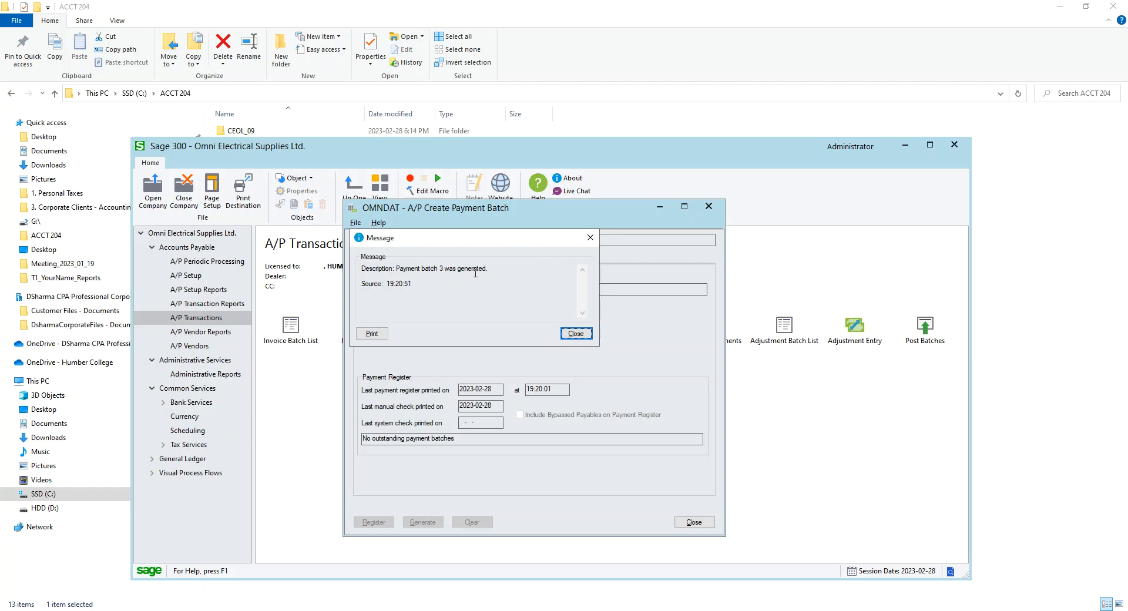
left_click(582, 338)
left_click(692, 522)
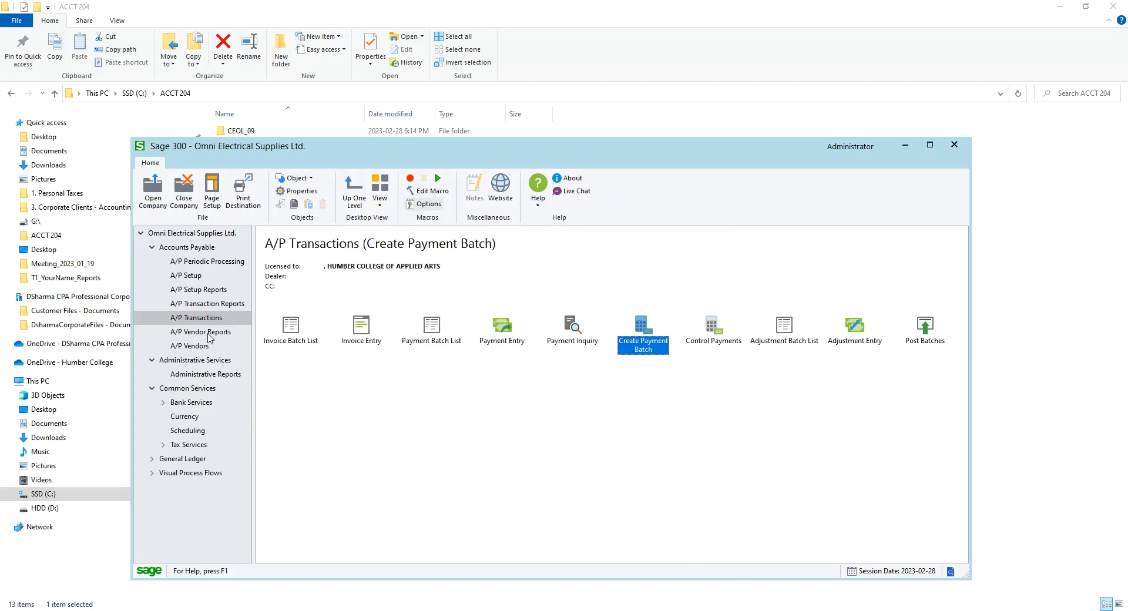
Open the Payment Batch List and print the cheques for generated batch 3, confirming they printed successfully
double_click(432, 326)
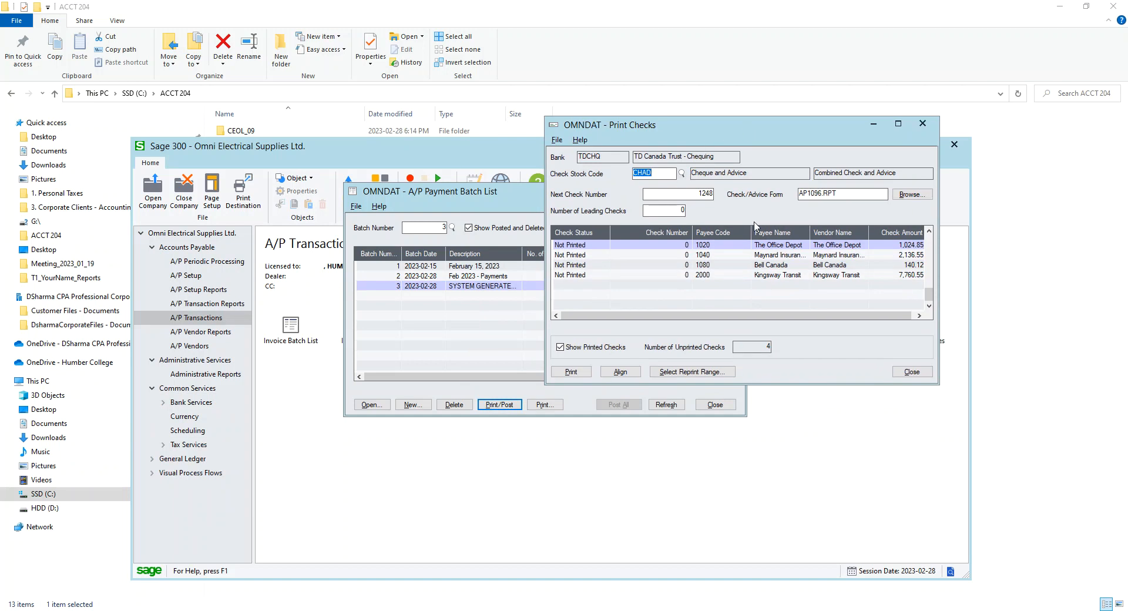
left_click(570, 372)
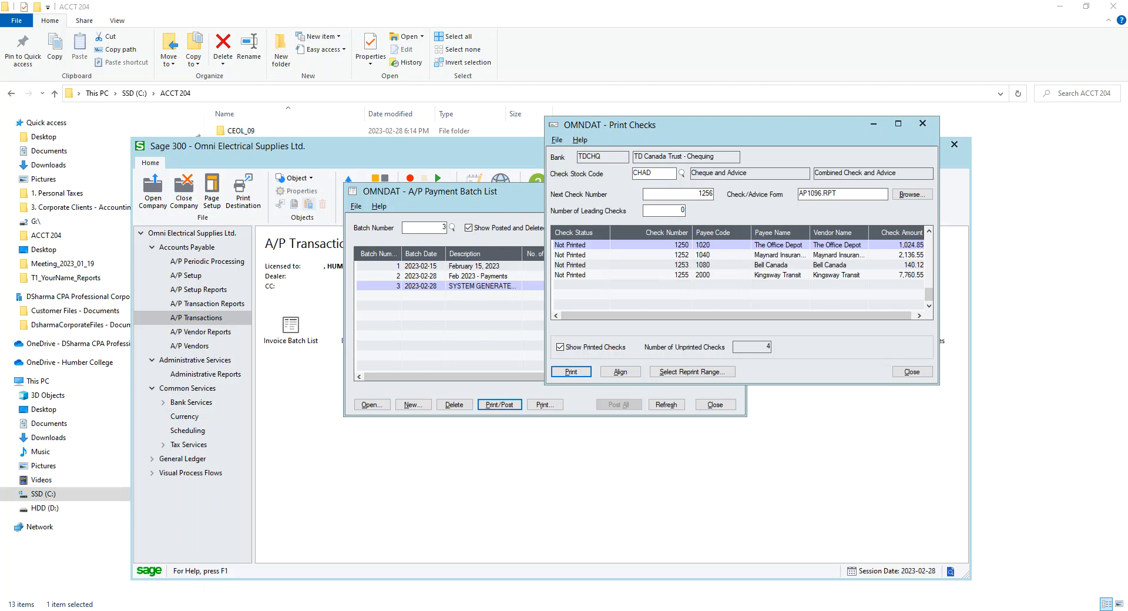
left_click_drag(297, 196, 660, 151)
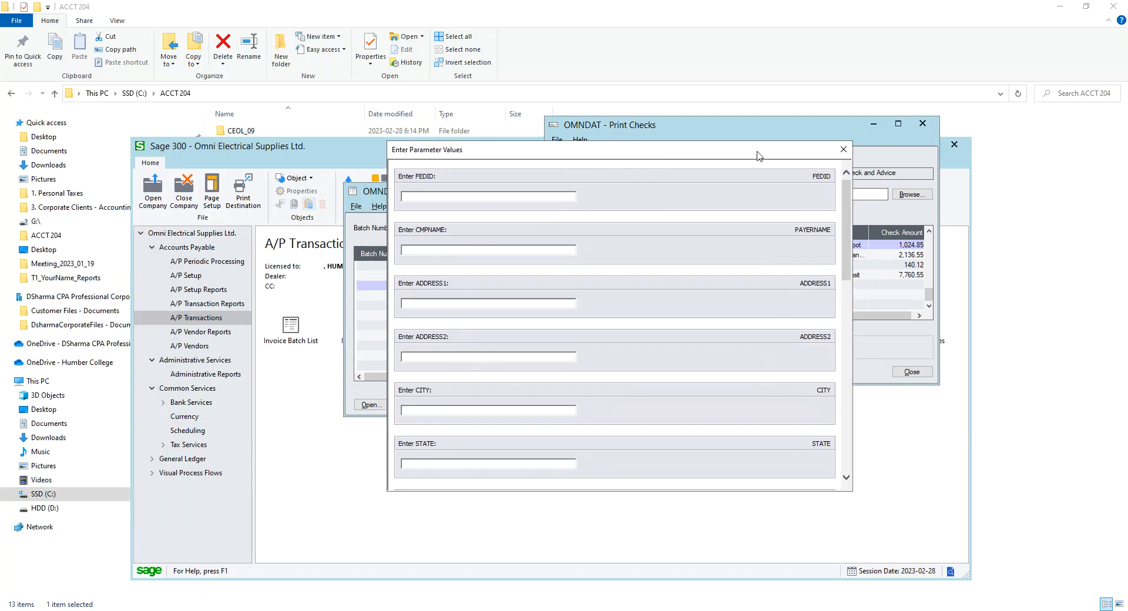
left_click(842, 149)
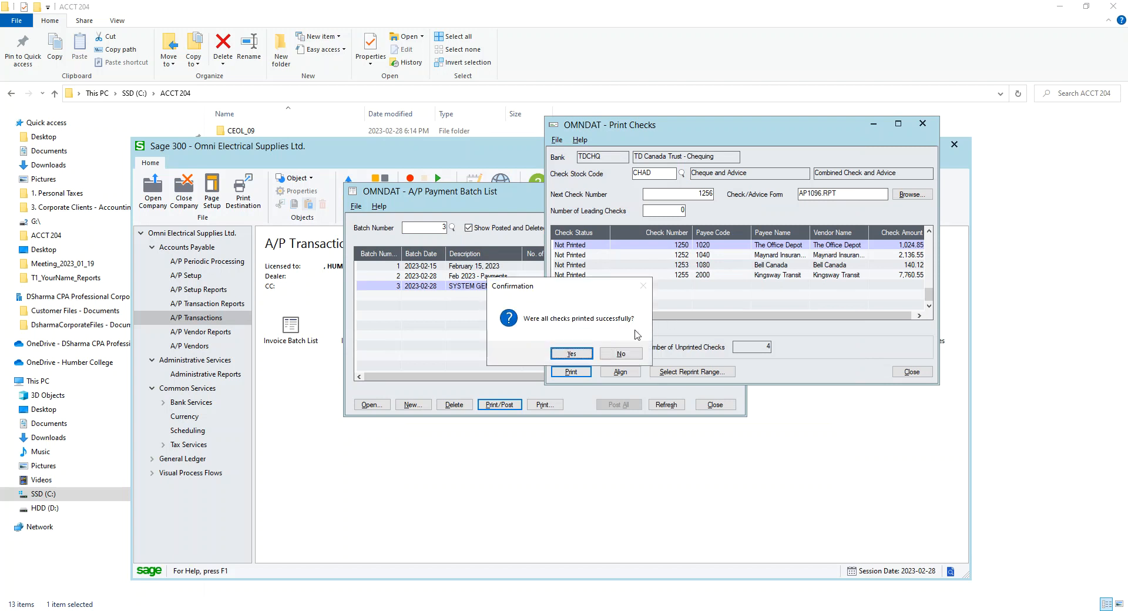
left_click(588, 353)
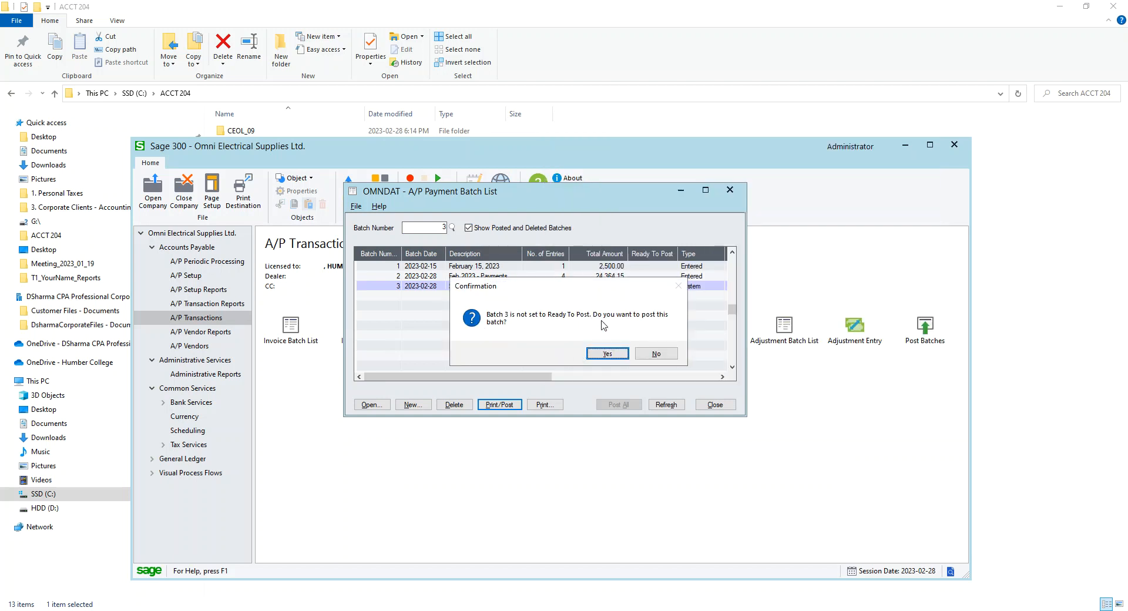
Post payment batch 3 and close the Payment Batch List
left_click(605, 353)
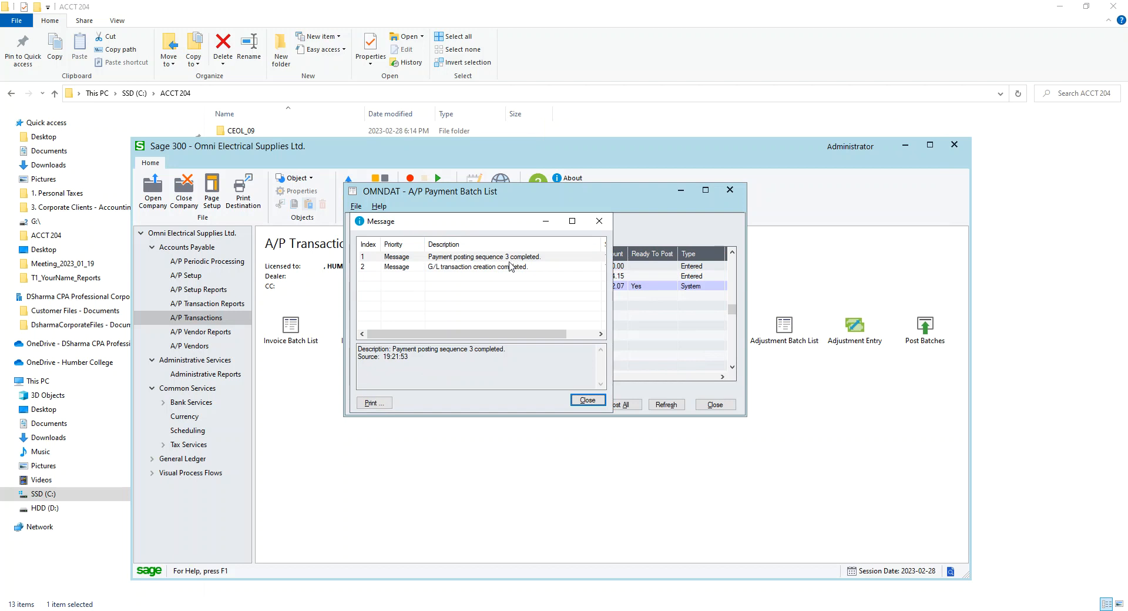
left_click(587, 400)
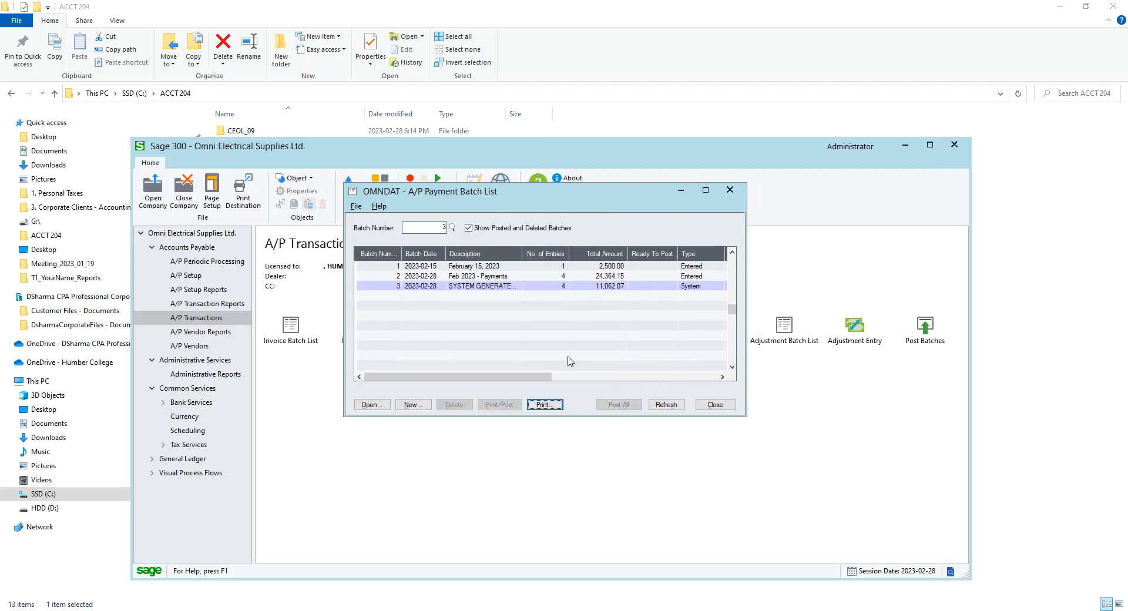
left_click(715, 405)
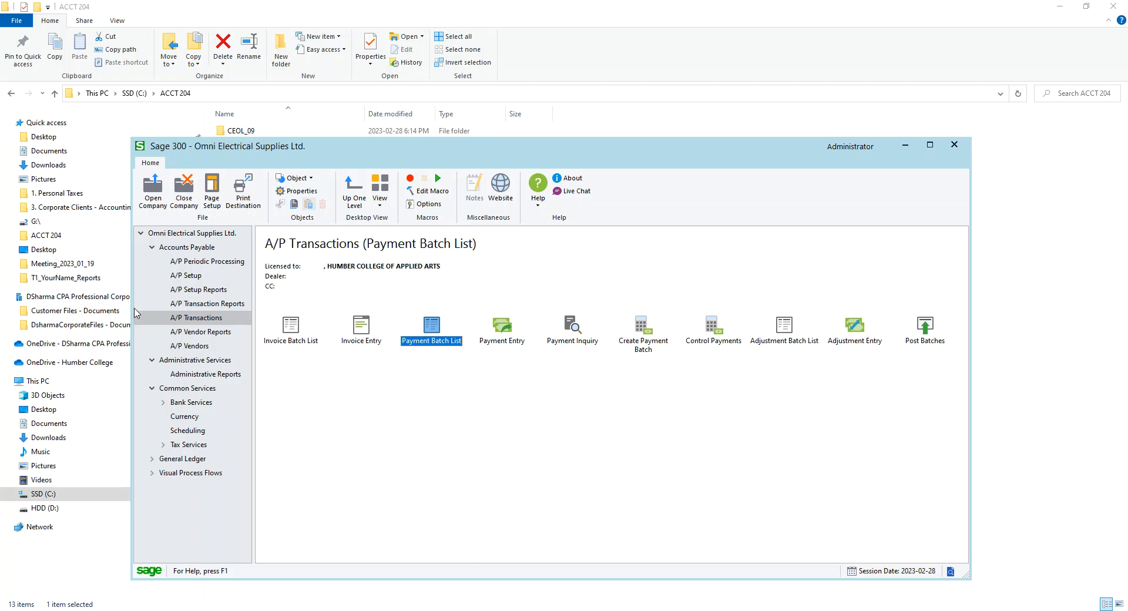
Print the Check Register for posting sequences 1 to 3, review the maximized preview, and close it
left_click(218, 304)
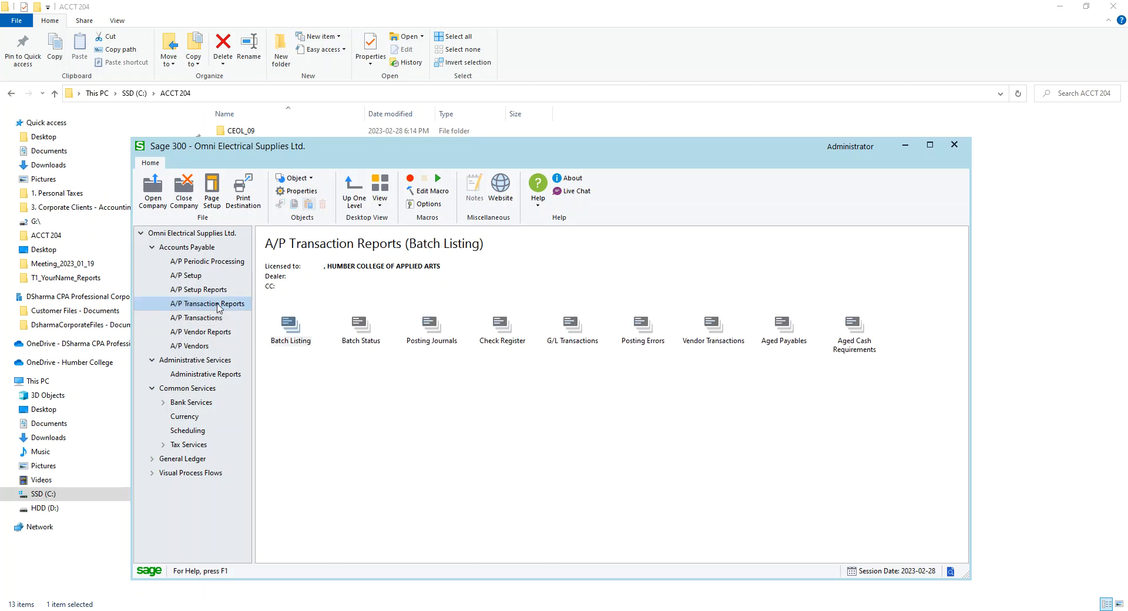
left_click(494, 336)
left_click(679, 386)
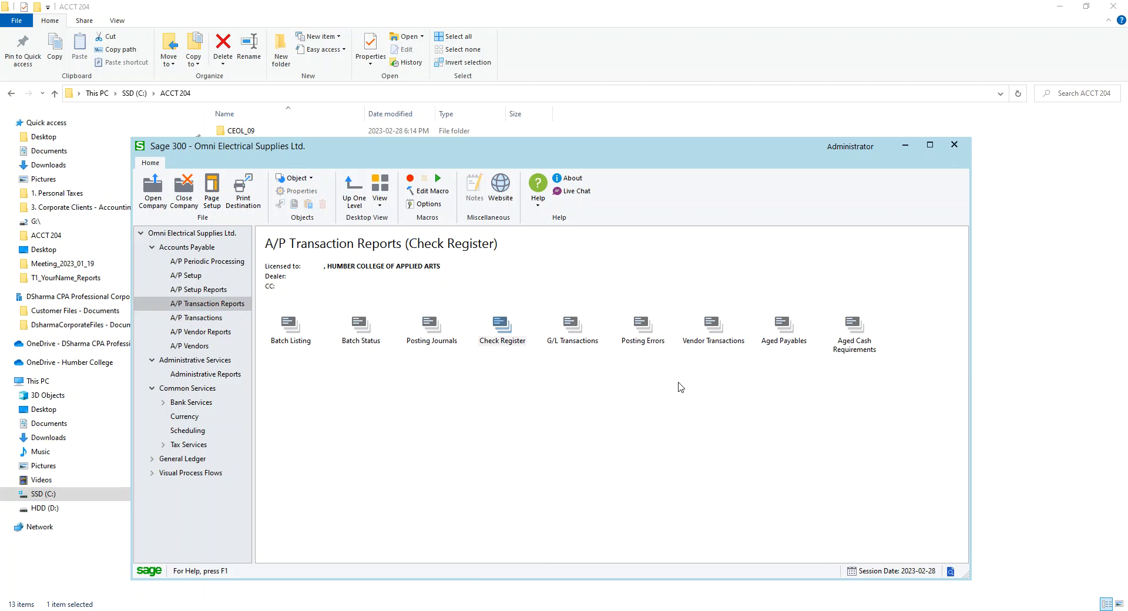
double_click(492, 336)
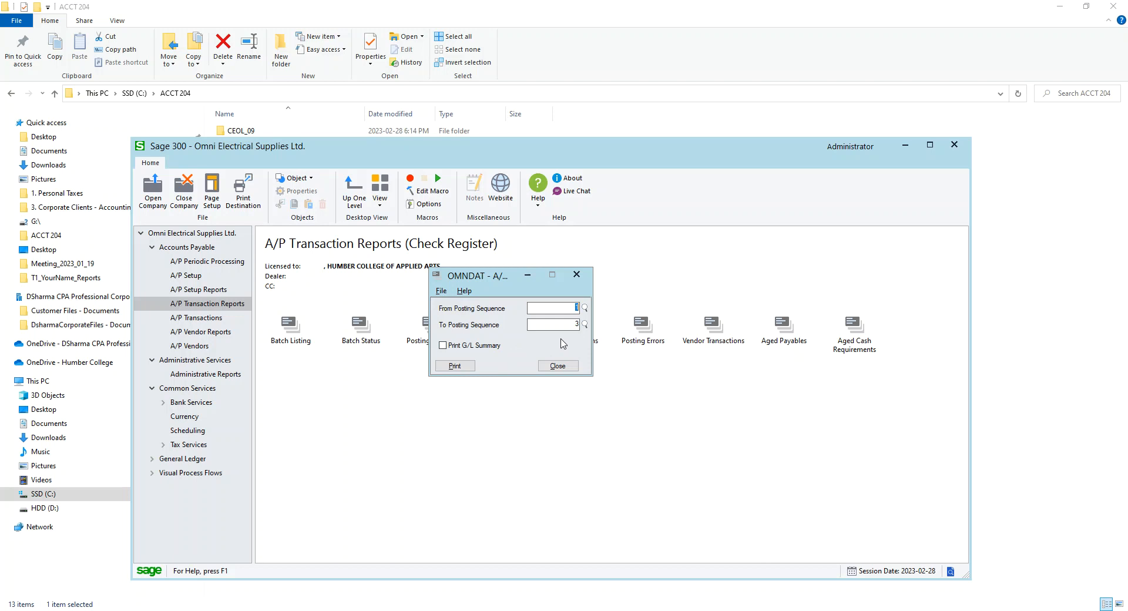
left_click(453, 364)
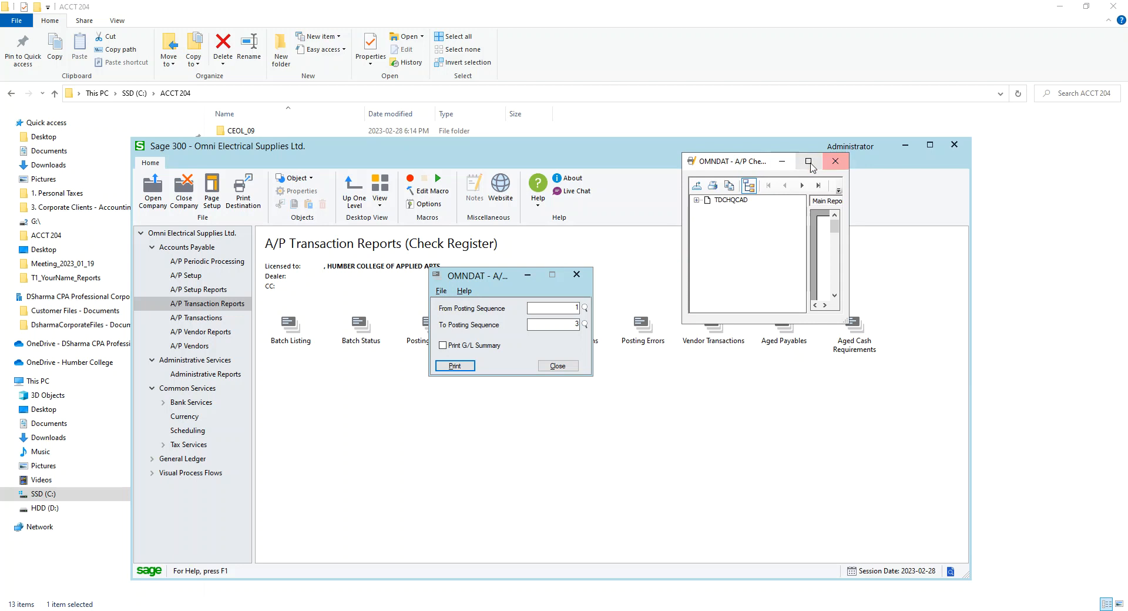
left_click(806, 163)
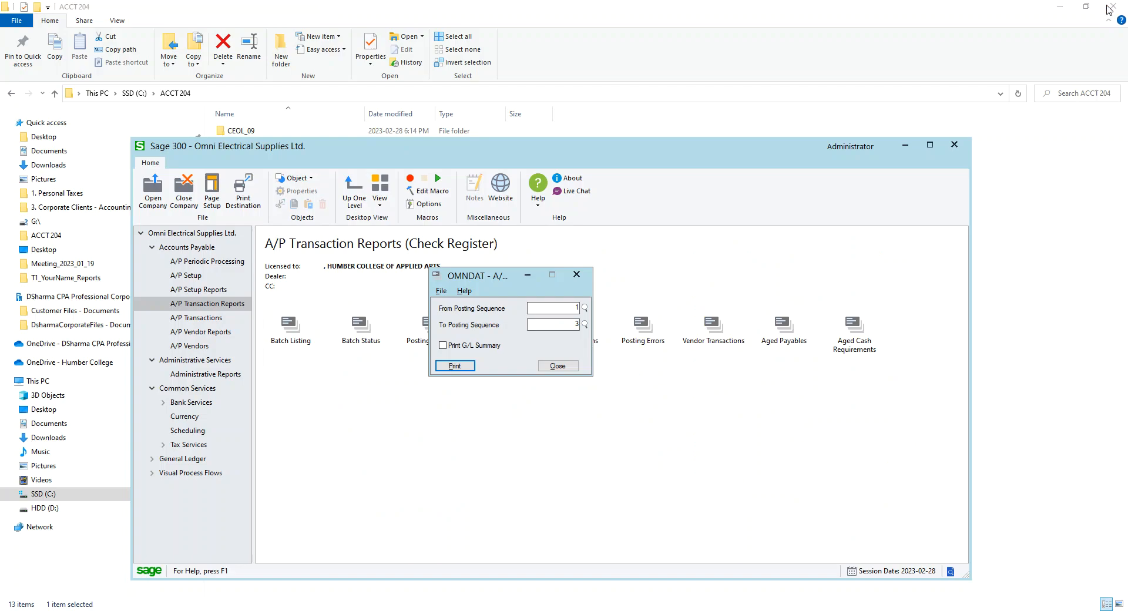
left_click(1112, 7)
left_click(557, 366)
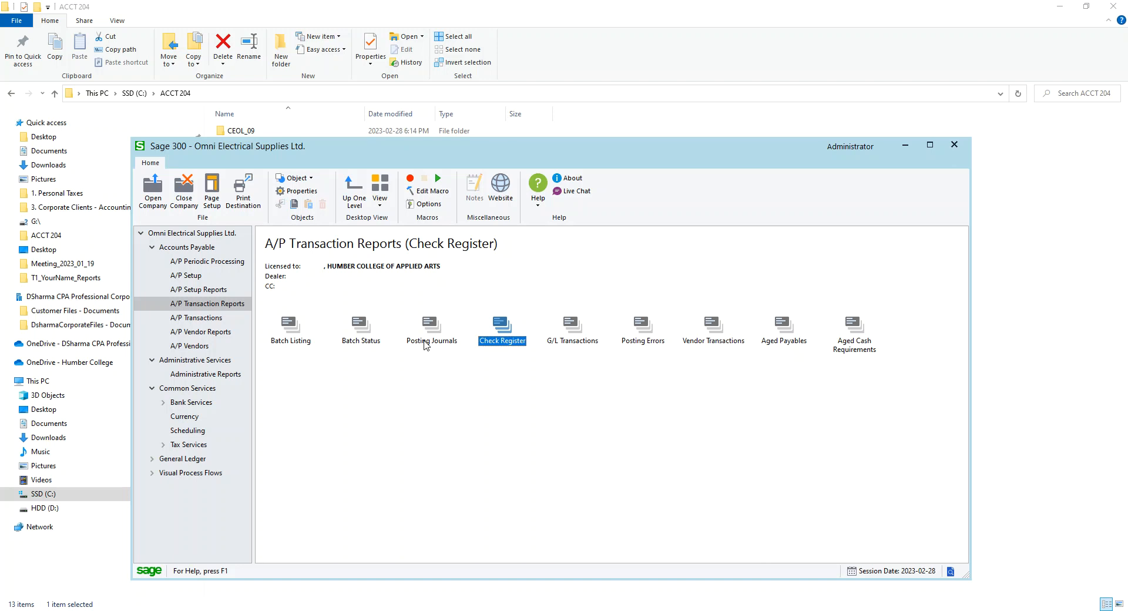
Browse the A/P Periodic Processing functions: Create G/L Batch, Clear History and Create Recurring Payable Batch
left_click(207, 261)
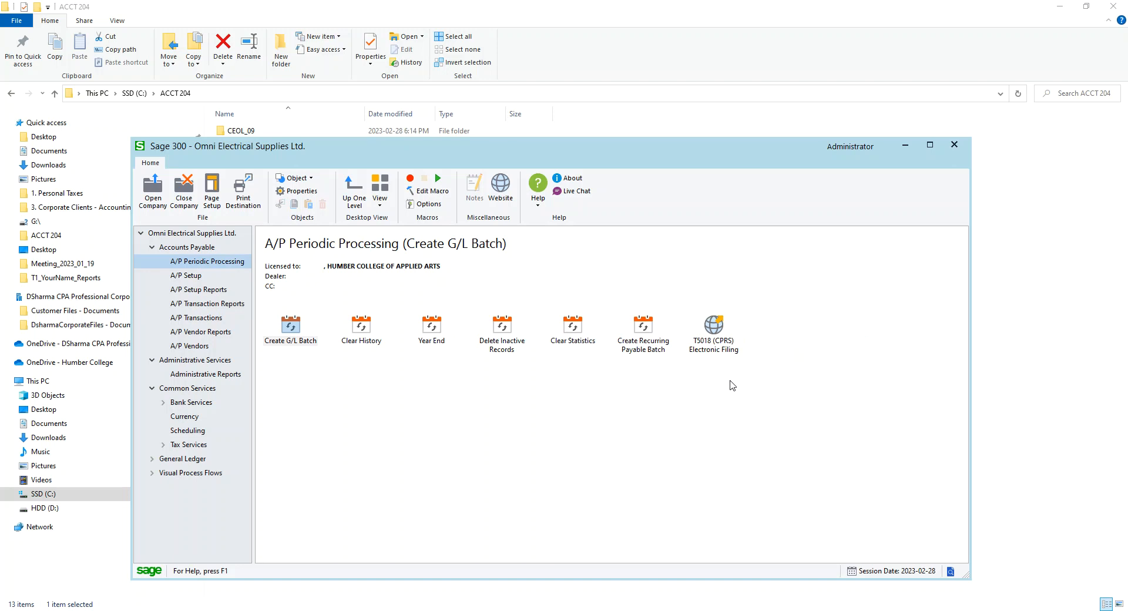
left_click(286, 335)
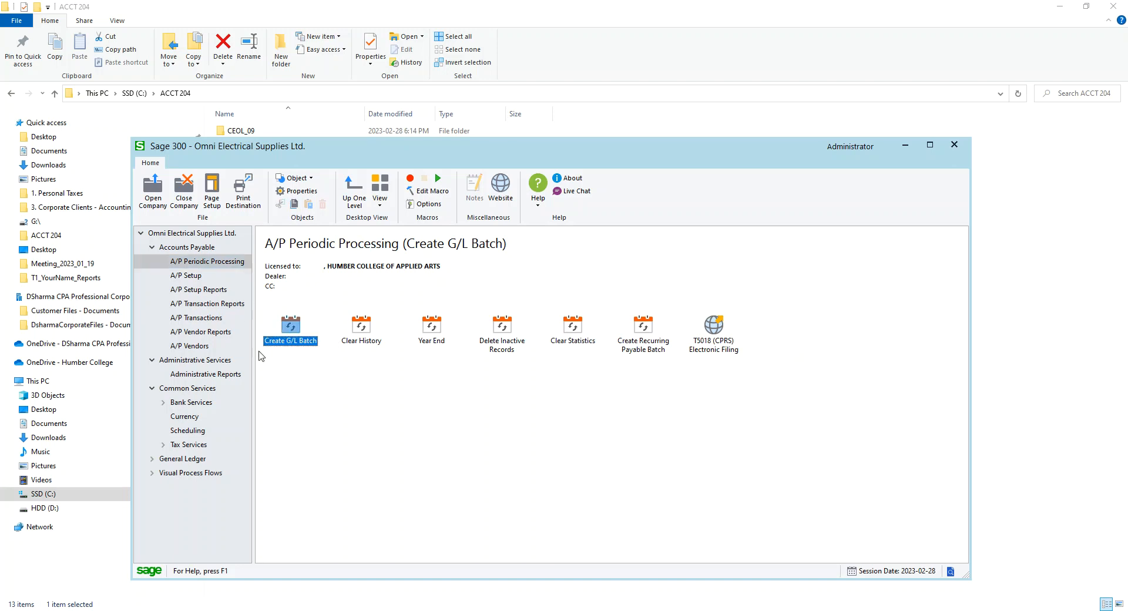
left_click(375, 341)
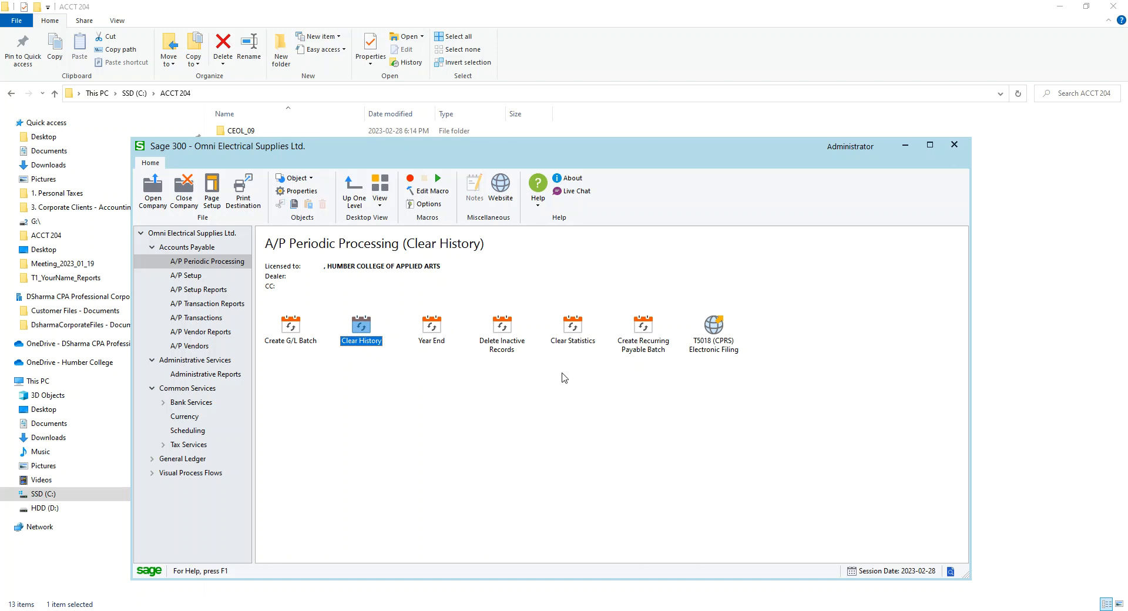
left_click(650, 333)
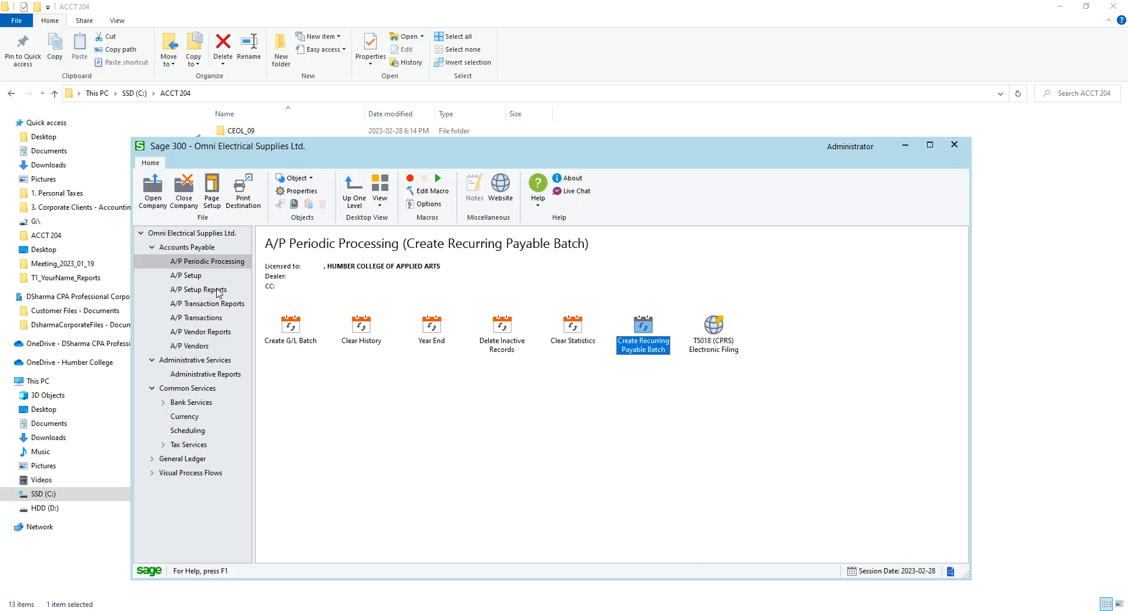
Browse the A/P Setup, Transactions, Vendors and Periodic Processing sections, including Recurring Payables
left_click(199, 278)
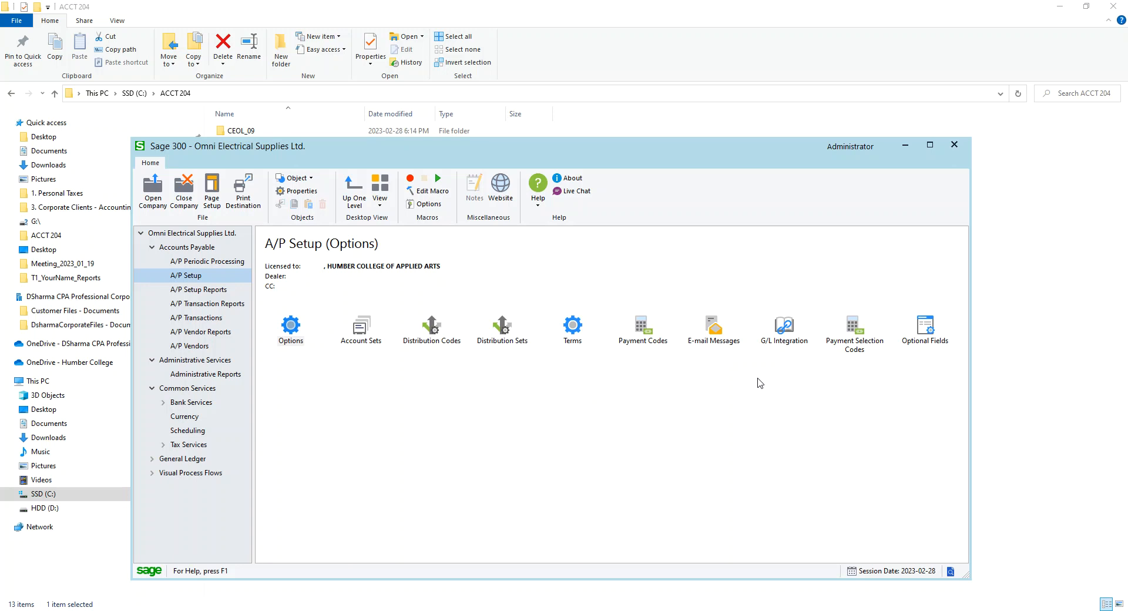
left_click(203, 318)
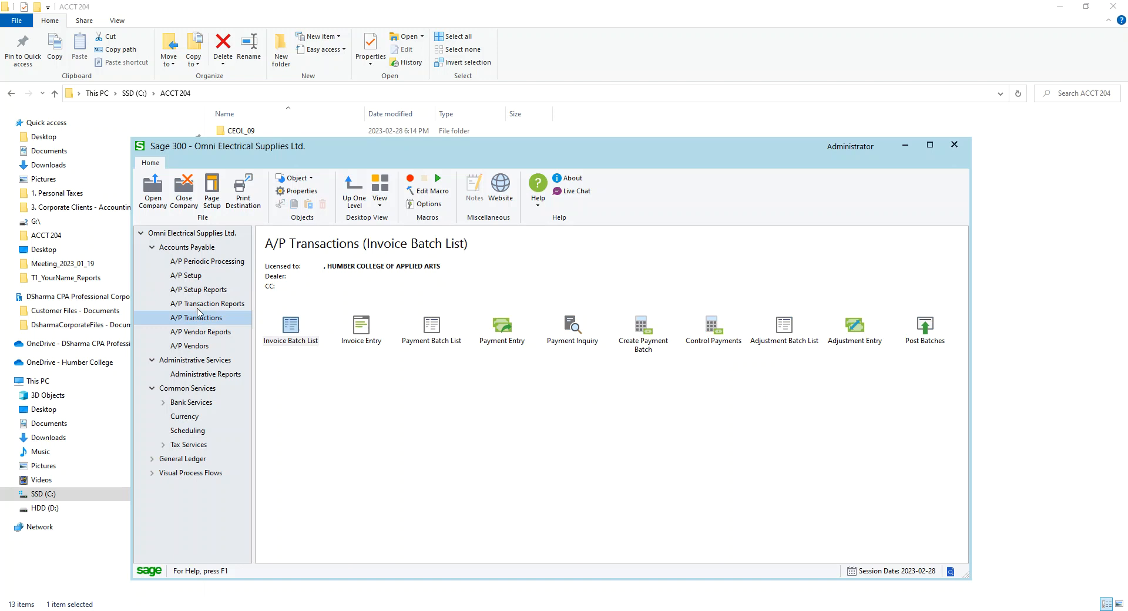
left_click(193, 346)
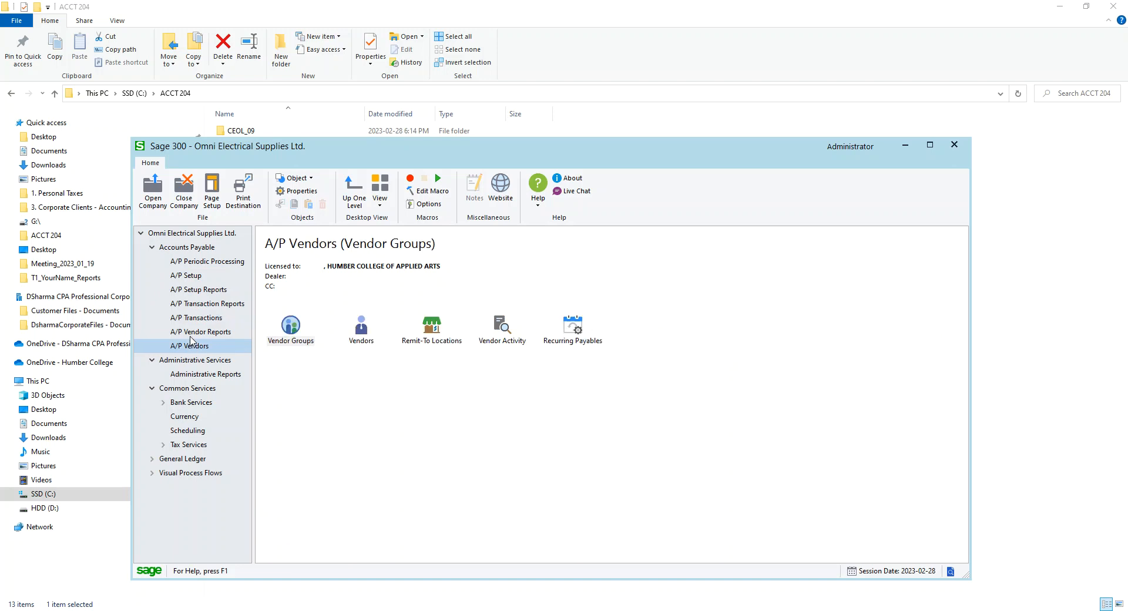
left_click(193, 323)
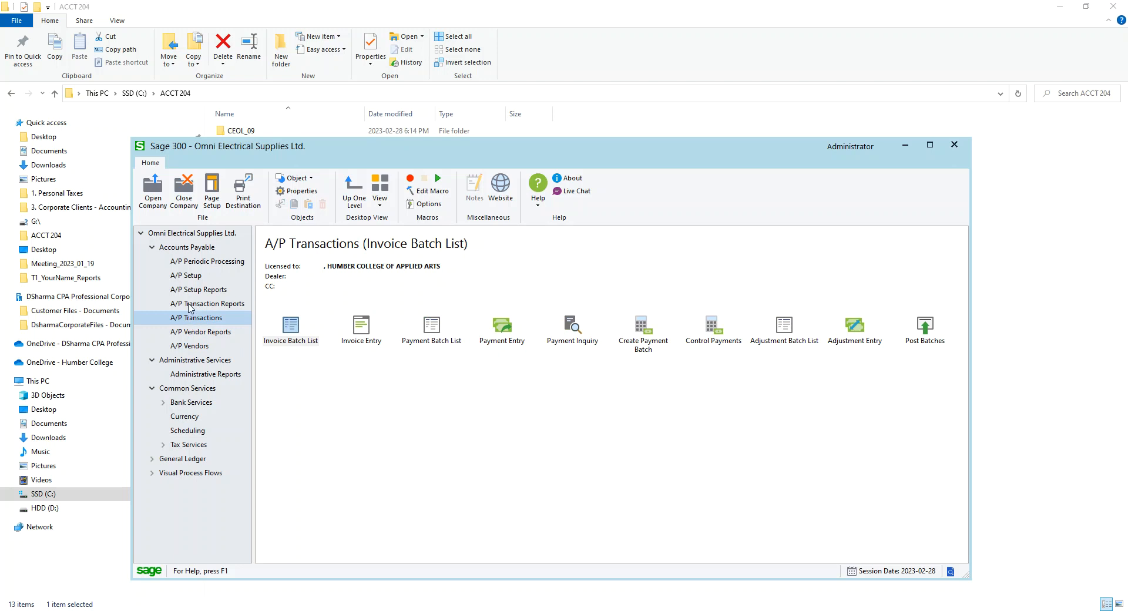
left_click(189, 304)
left_click(189, 294)
left_click(191, 278)
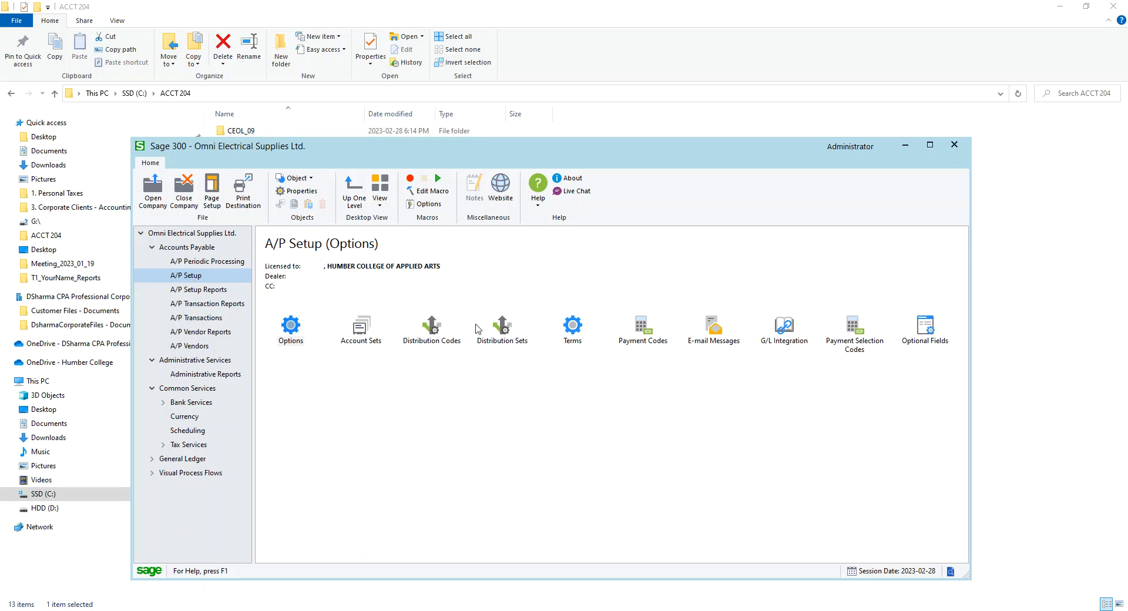
left_click(244, 266)
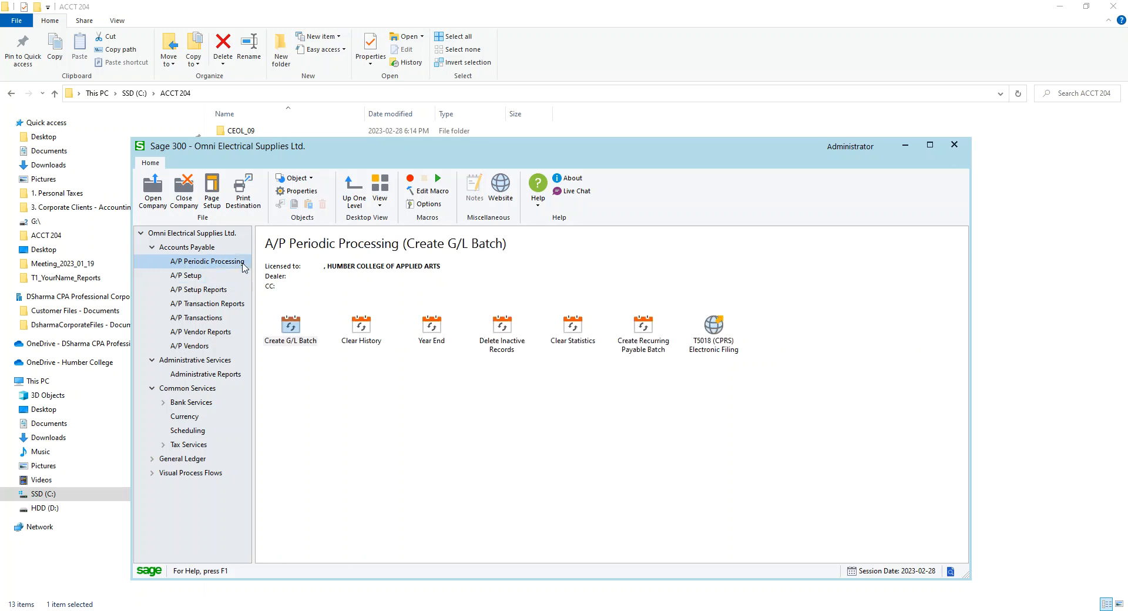
left_click(191, 348)
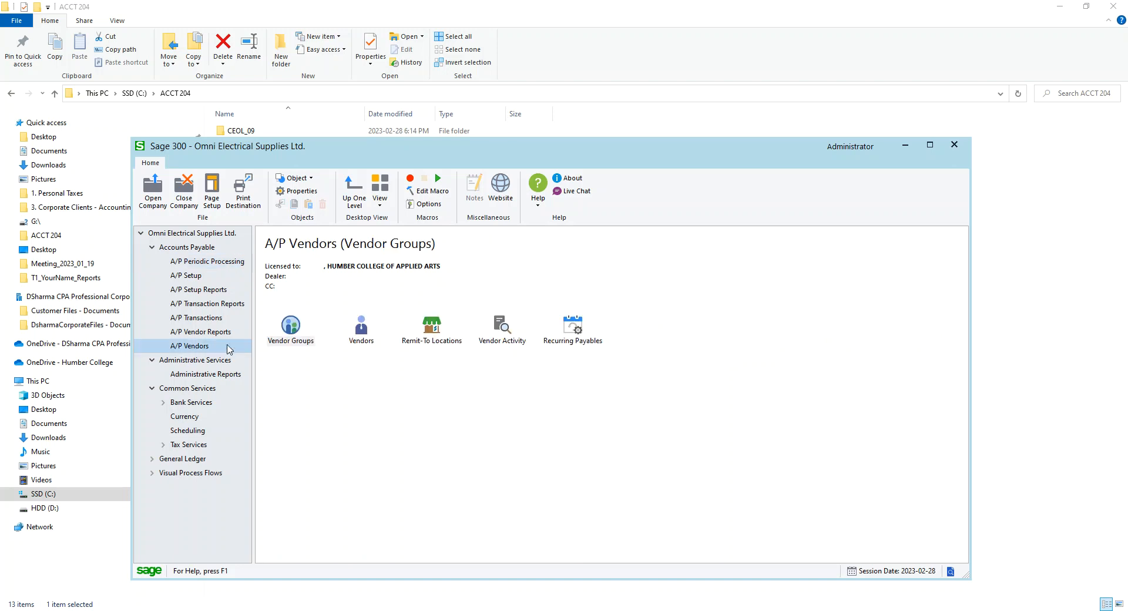
left_click(584, 330)
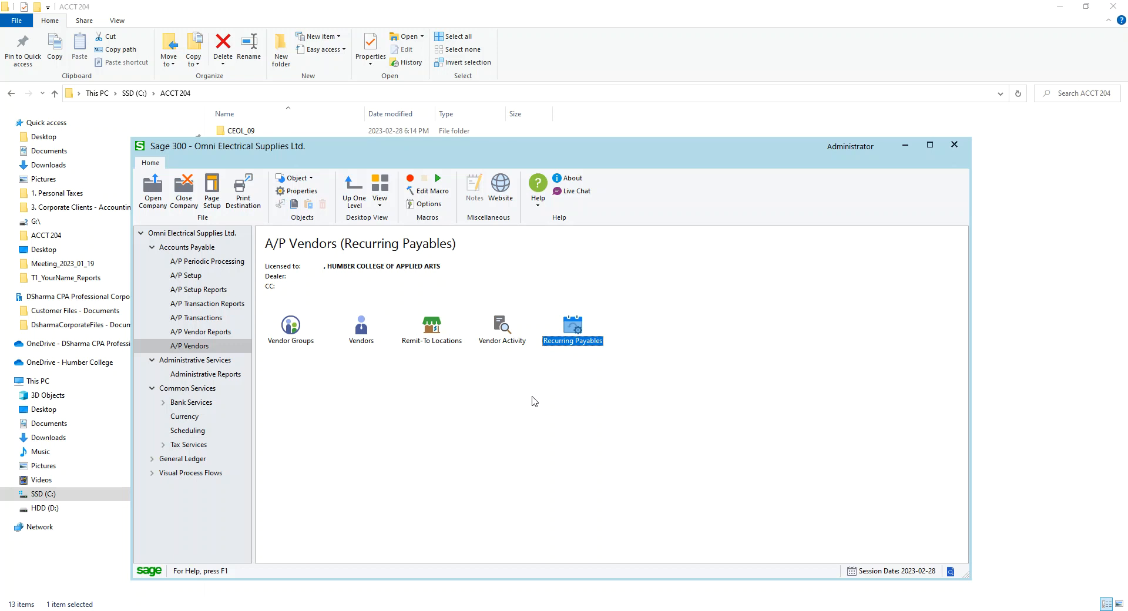
left_click(175, 263)
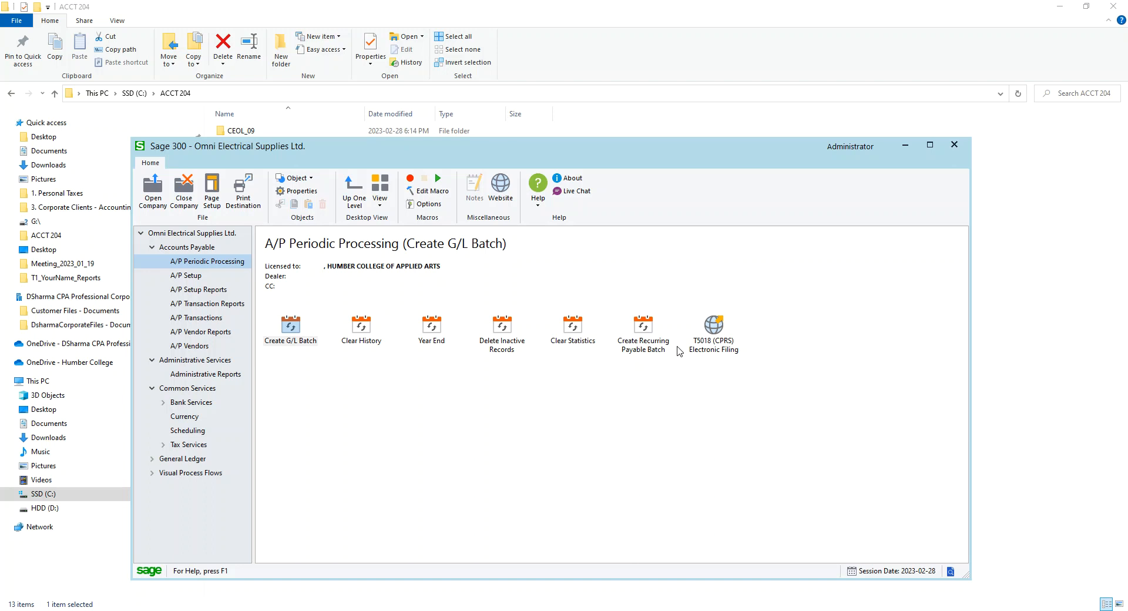
Run Create Recurring Payable Batch with run date 2023-02-28 for all recurring payable codes, then close the dialog
left_click(641, 336)
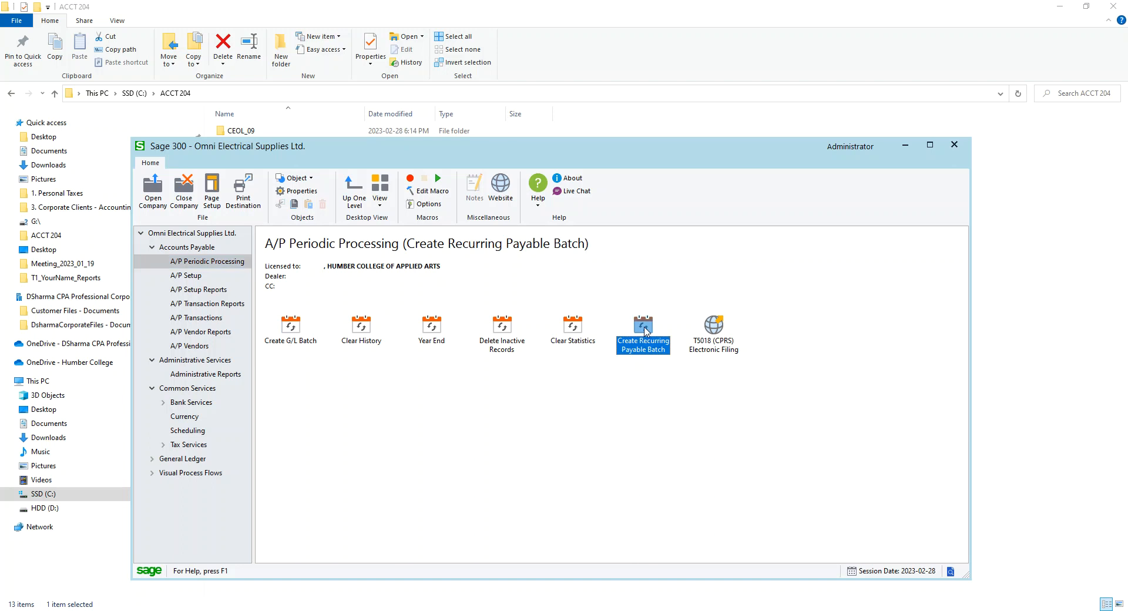
double_click(644, 330)
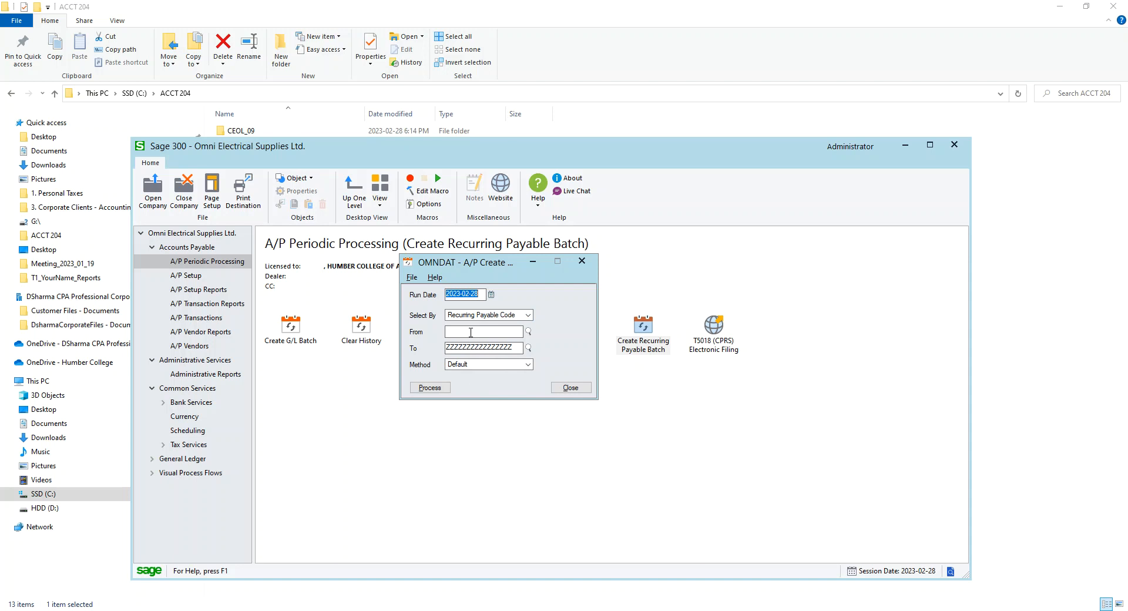
left_click(431, 388)
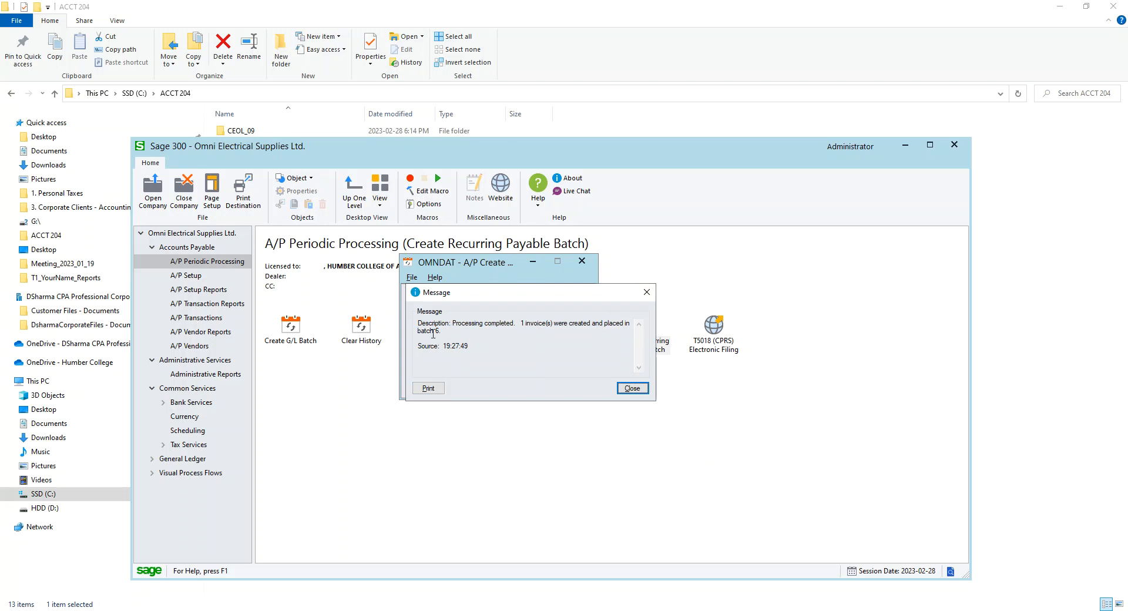
left_click(631, 387)
left_click(570, 387)
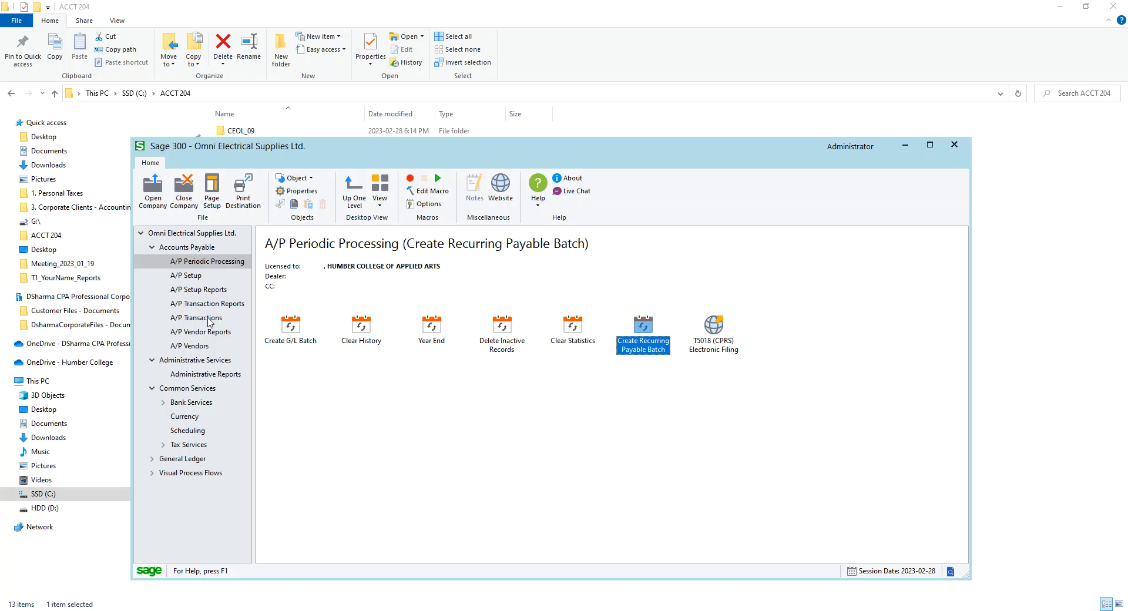
Open recurring payables batch 6 in Invoice Entry and set the Office Expense distribution amount to 500.00
left_click(209, 320)
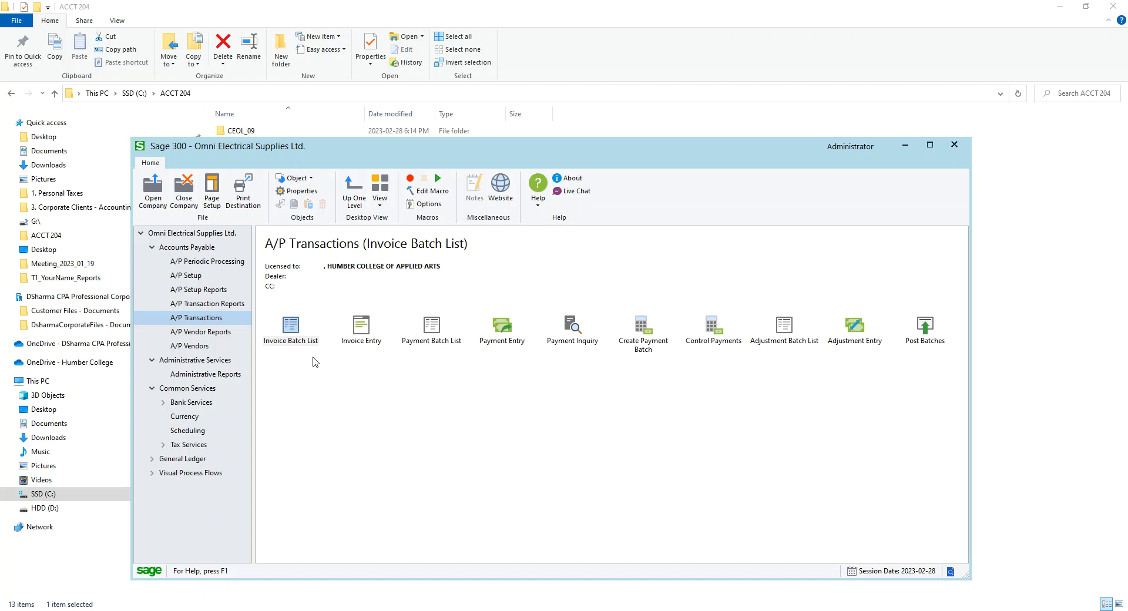
left_click(296, 333)
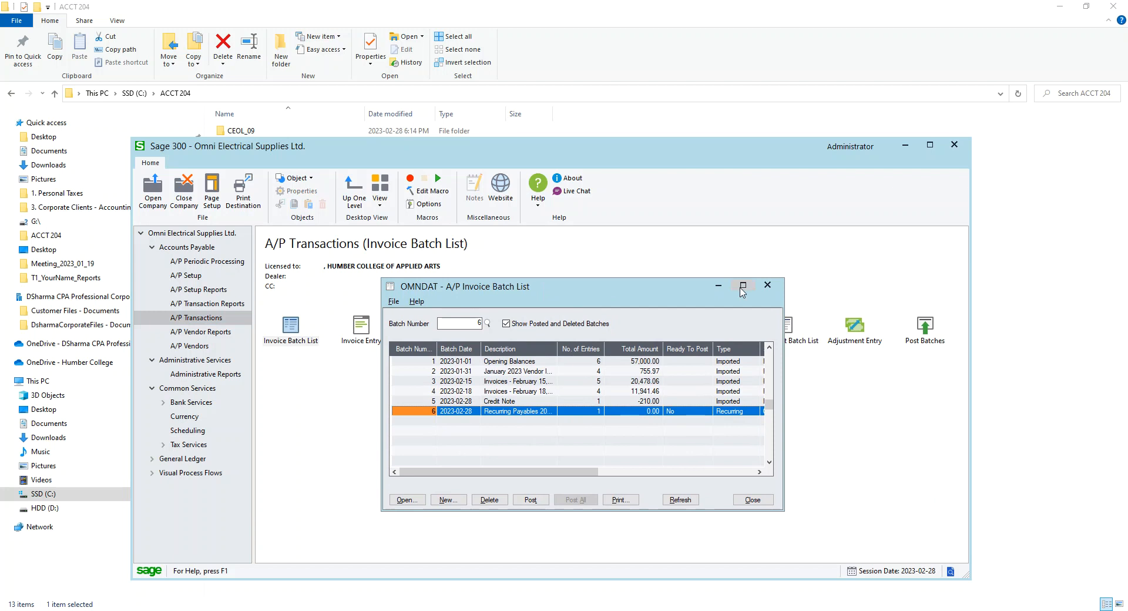
left_click(460, 412)
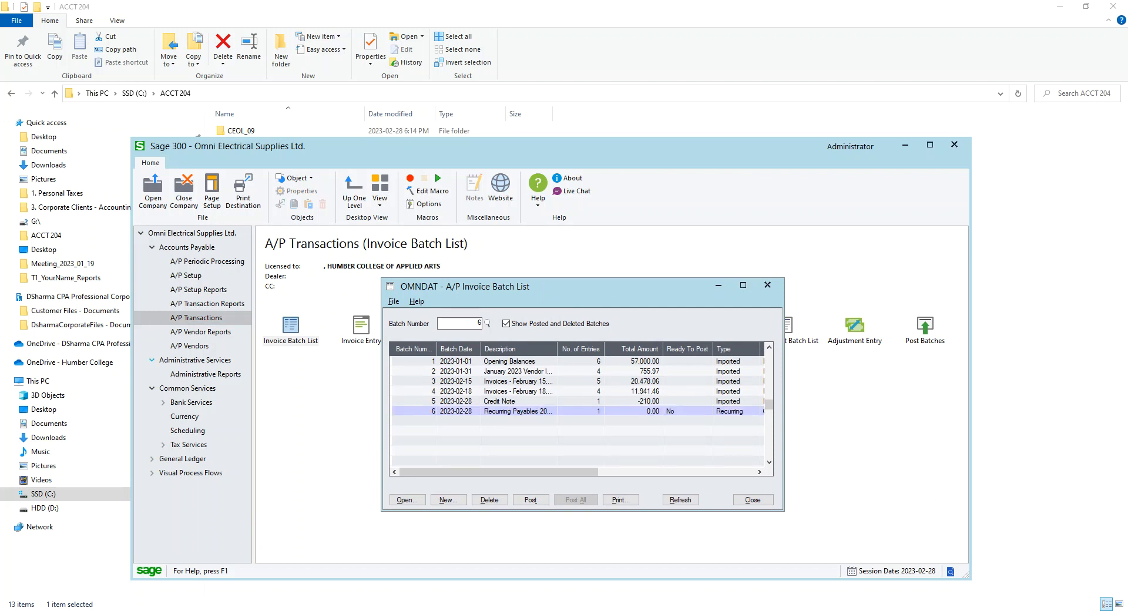
left_click_drag(590, 242, 780, 120)
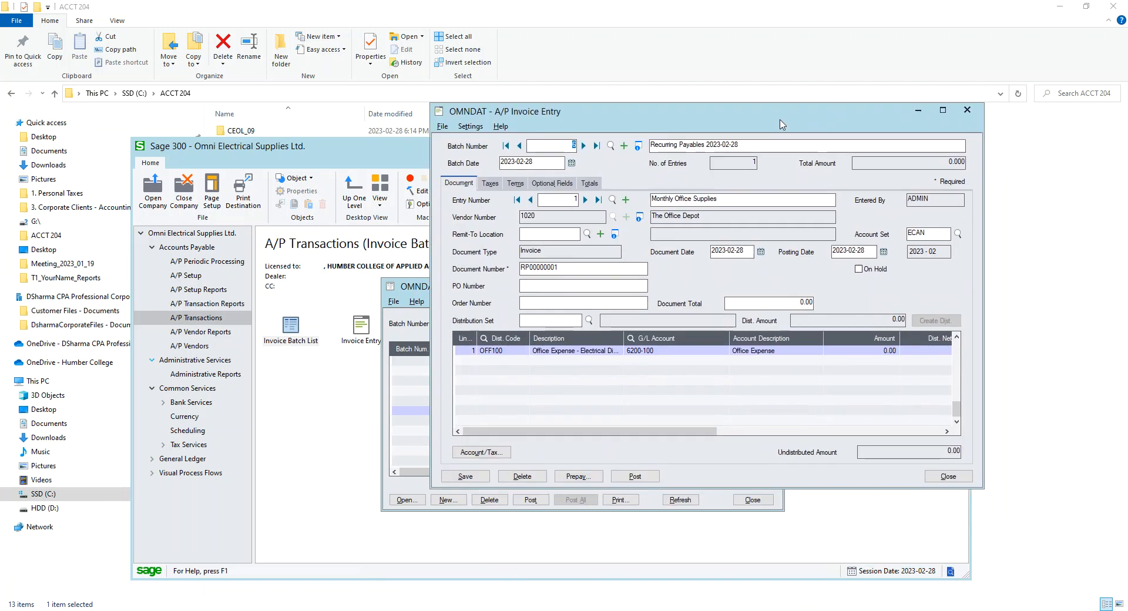
left_click(885, 354)
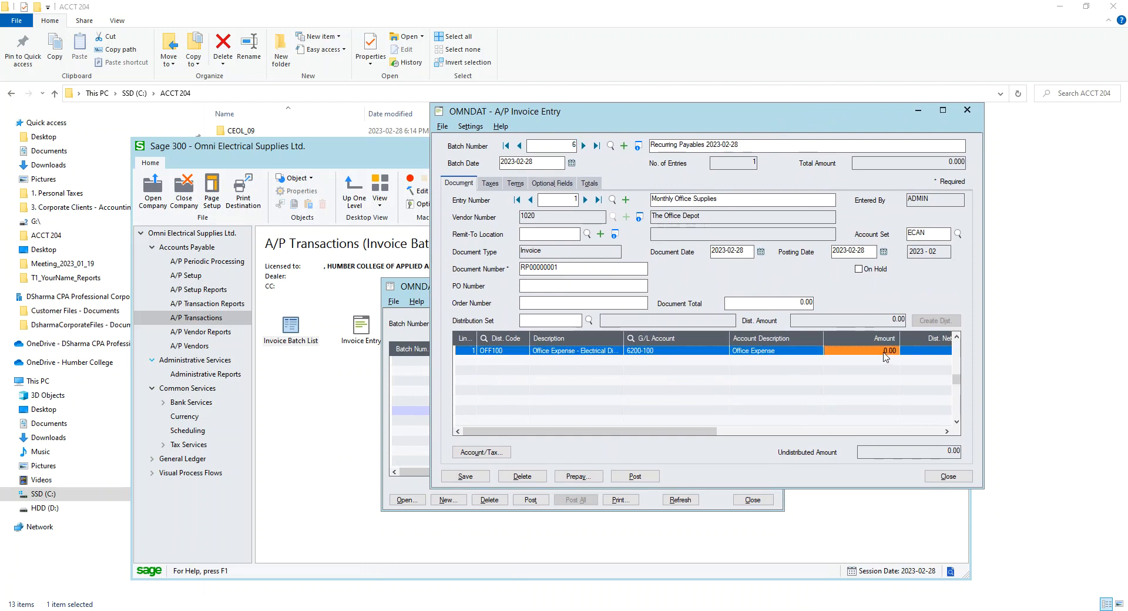
left_click(886, 352)
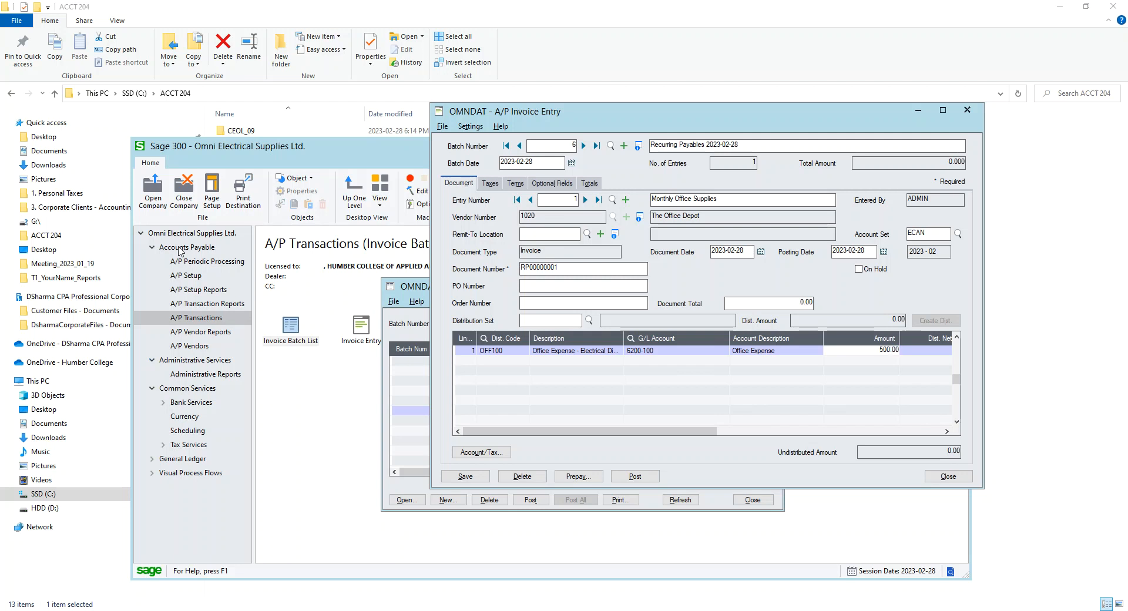
left_click(618, 388)
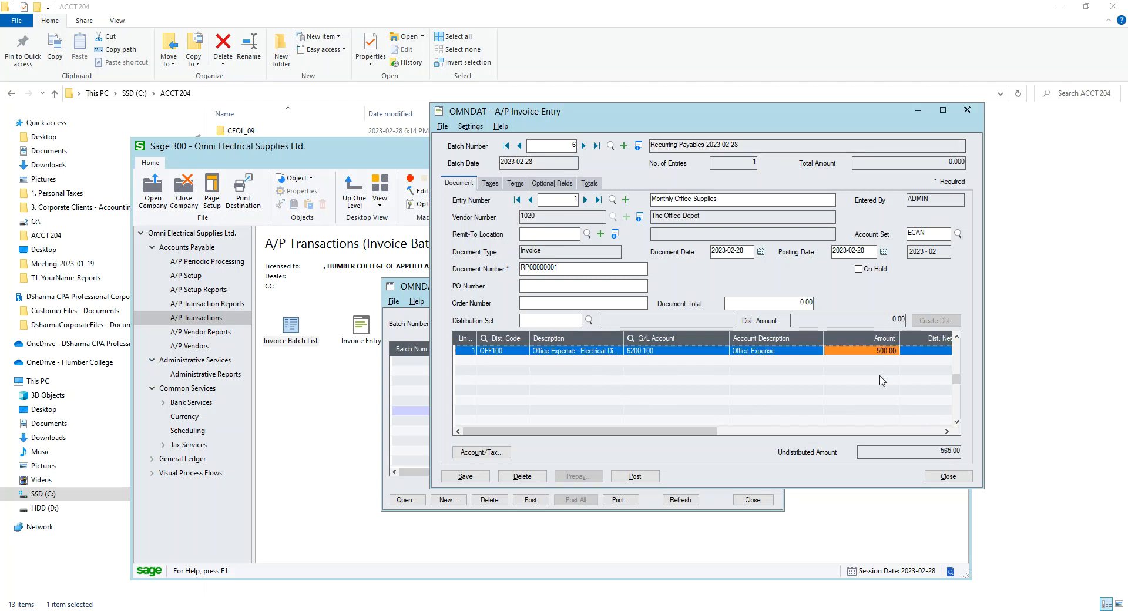
Review the invoice's taxes and totals, then try to save the entry
left_click(489, 184)
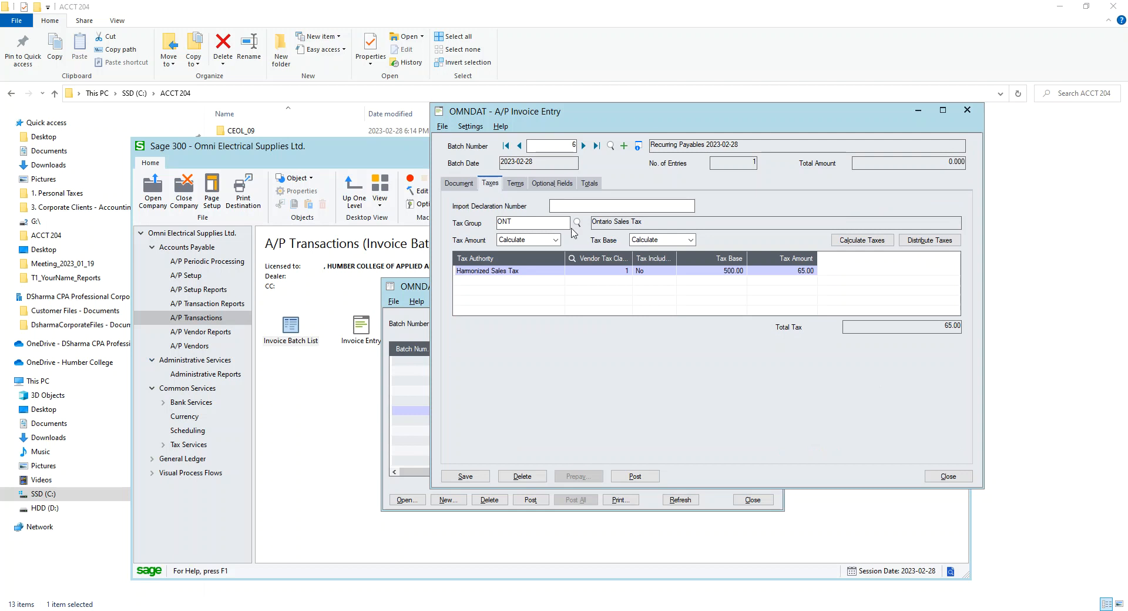
left_click(589, 183)
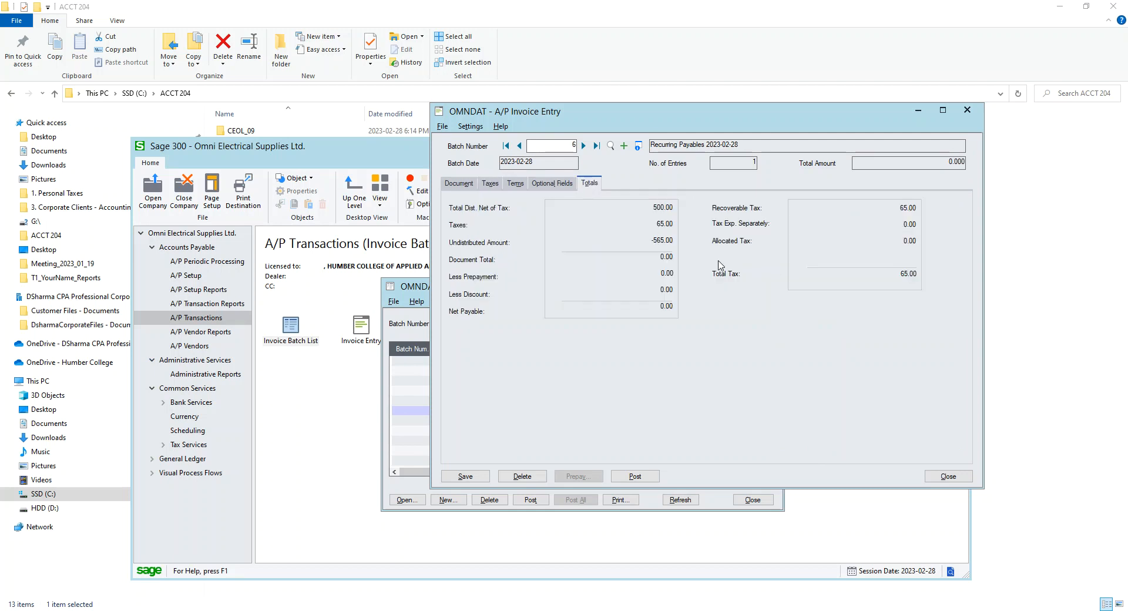
left_click(466, 476)
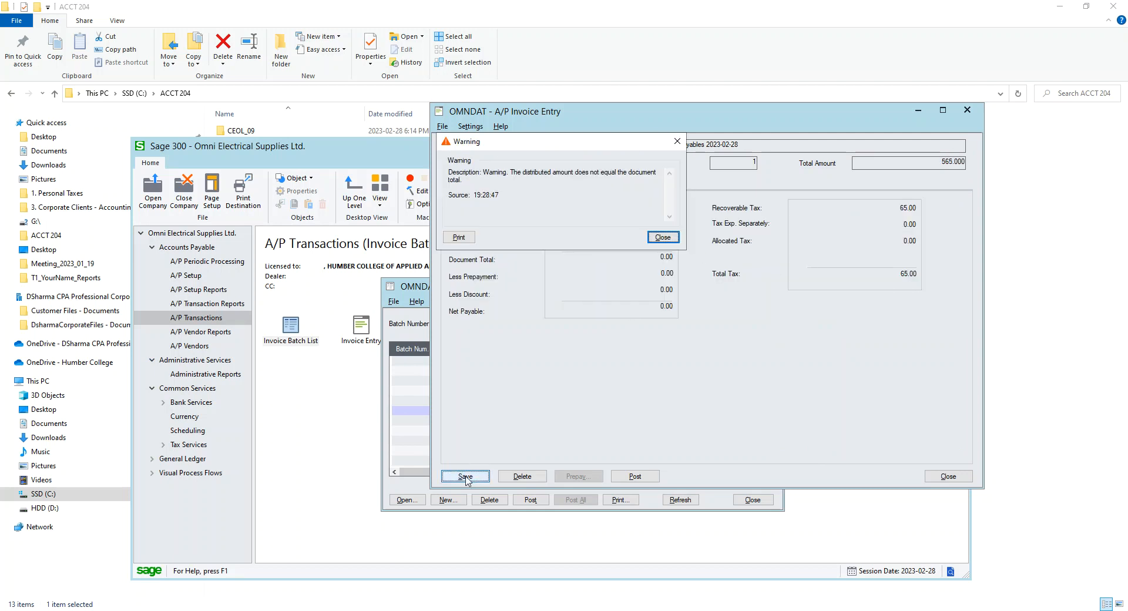
left_click(664, 237)
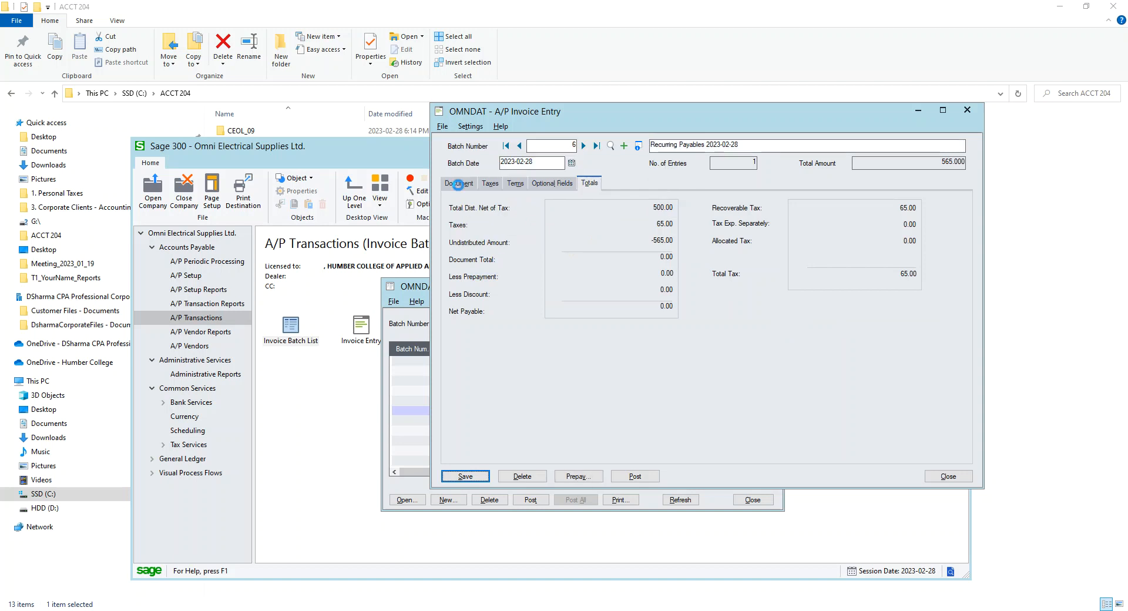
Set the invoice's document total to 1,130.00
left_click(458, 183)
left_click_drag(786, 305, 881, 316)
type("11")
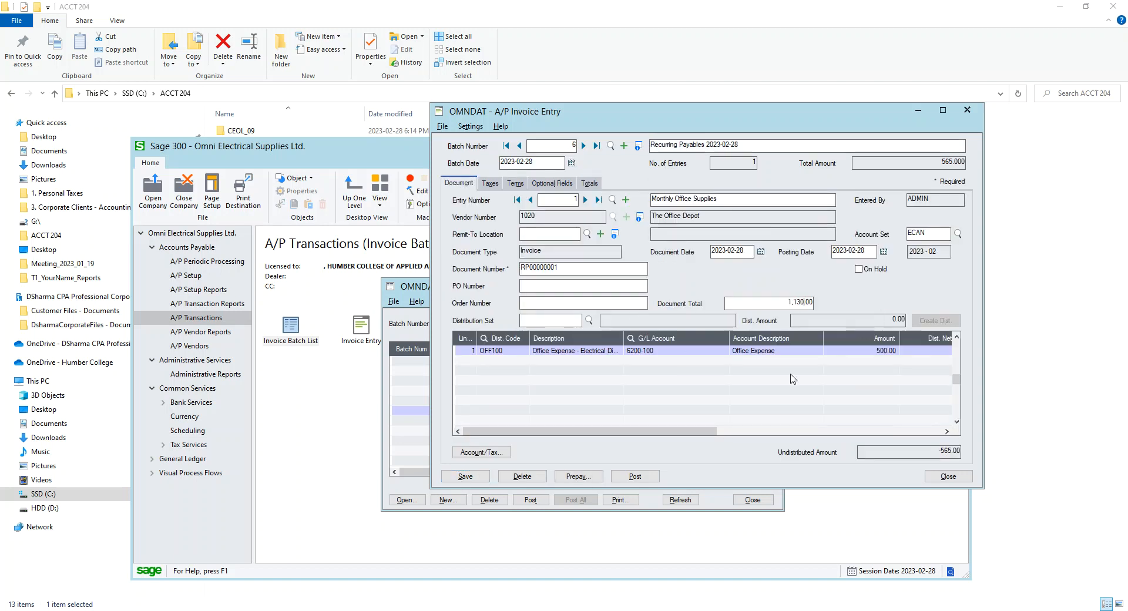
left_click(854, 350)
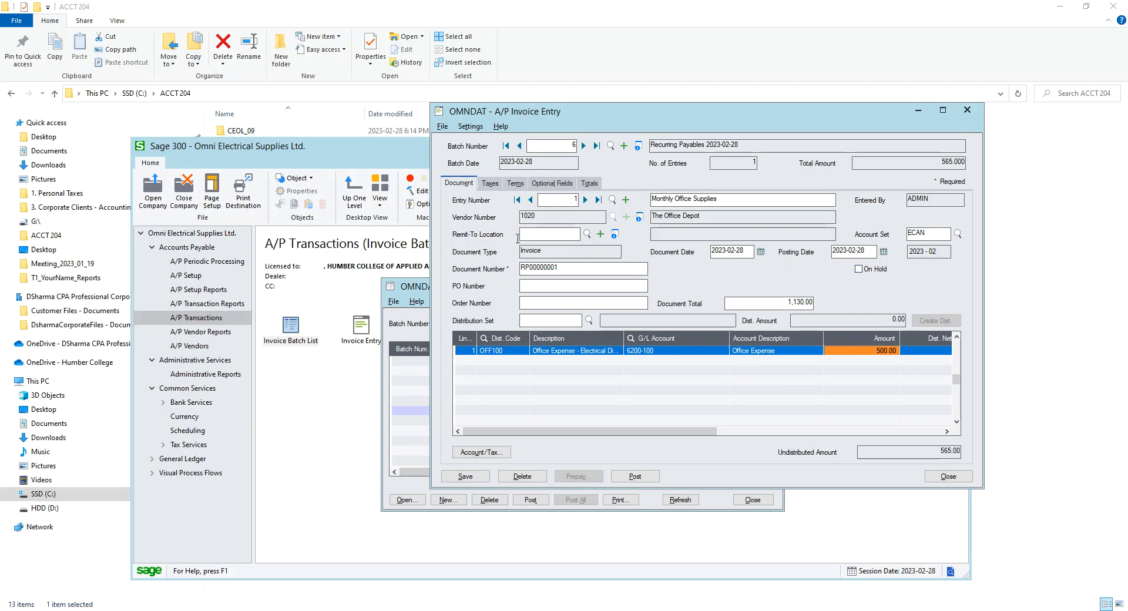
Set the invoice's document total to 565.00
left_click(553, 268)
double_click(552, 269)
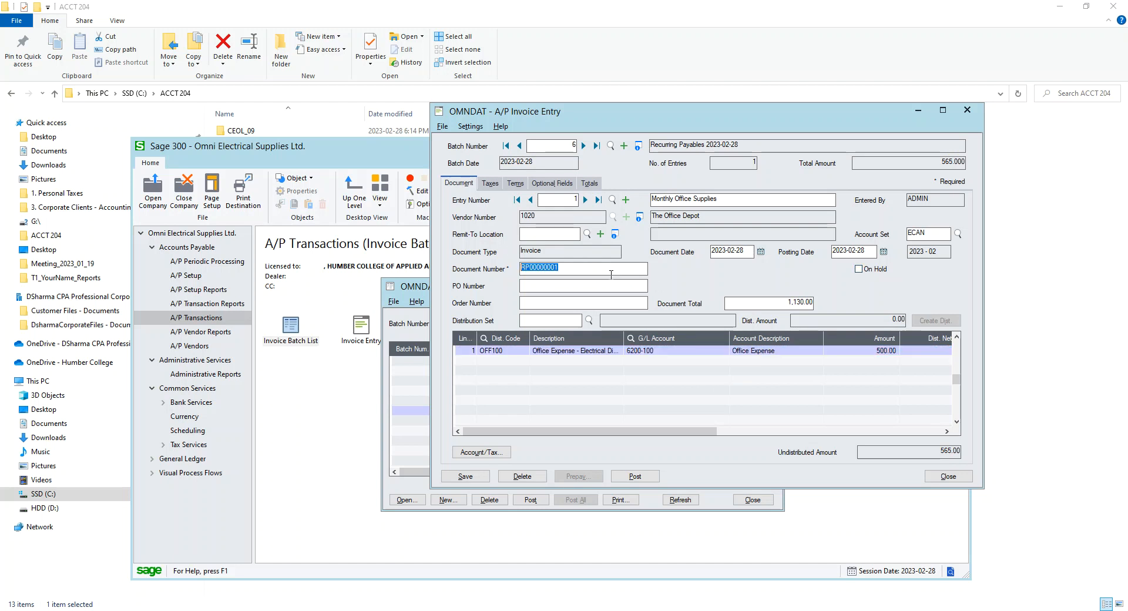
double_click(765, 305)
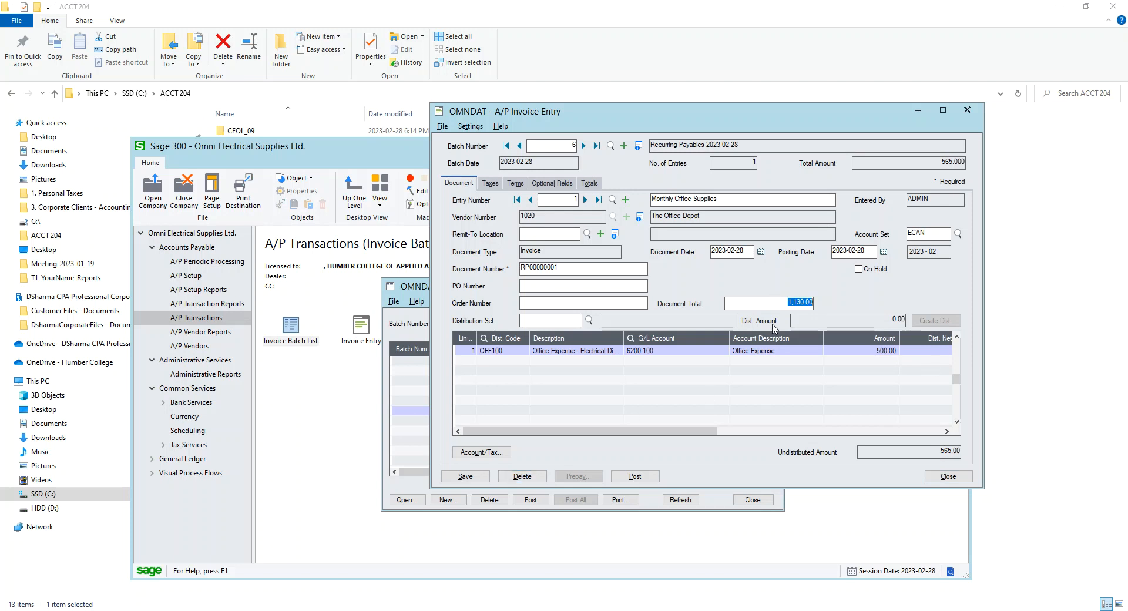
type("565")
left_click(680, 371)
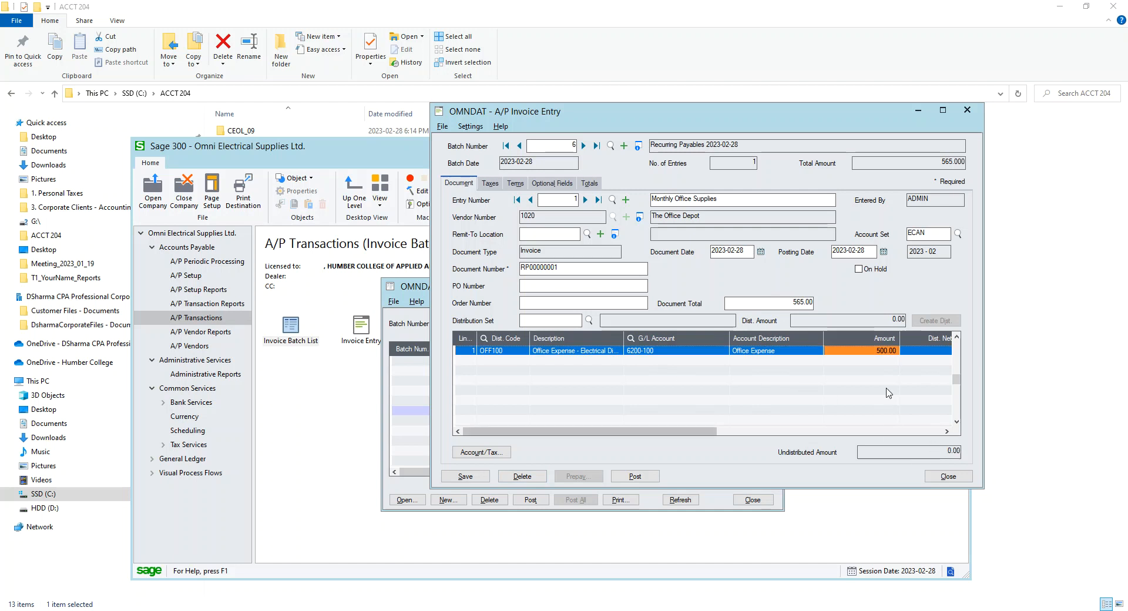
Check the invoice totals, save the recurring invoice and close Invoice Entry
left_click(589, 183)
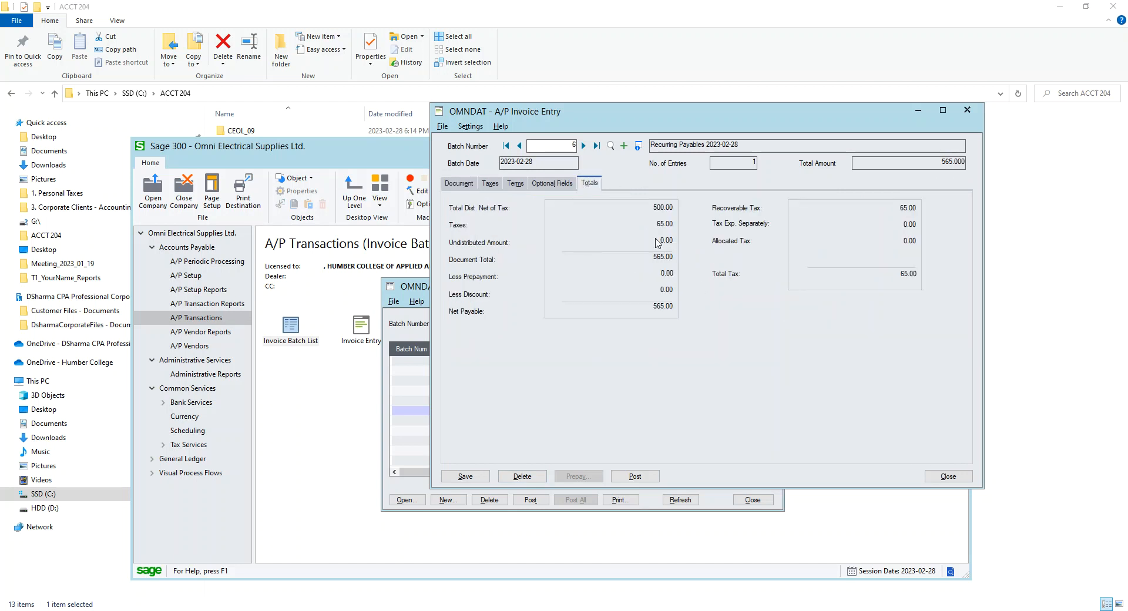
left_click(479, 476)
left_click(962, 477)
Mark batch 6 ready to post, post it, and close the Invoice Batch List
double_click(685, 411)
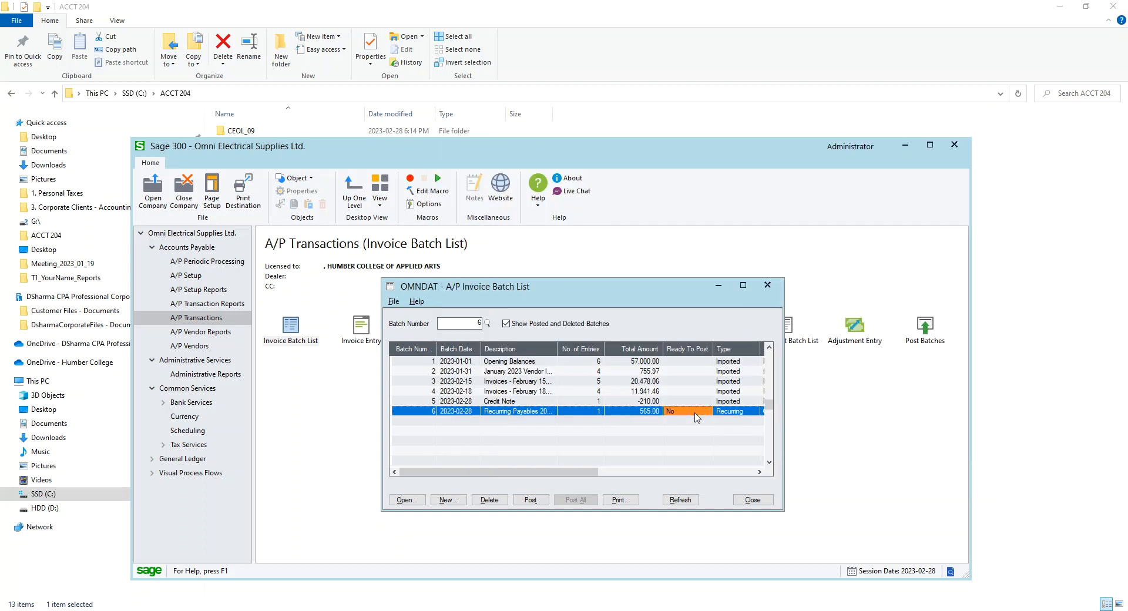
left_click(530, 499)
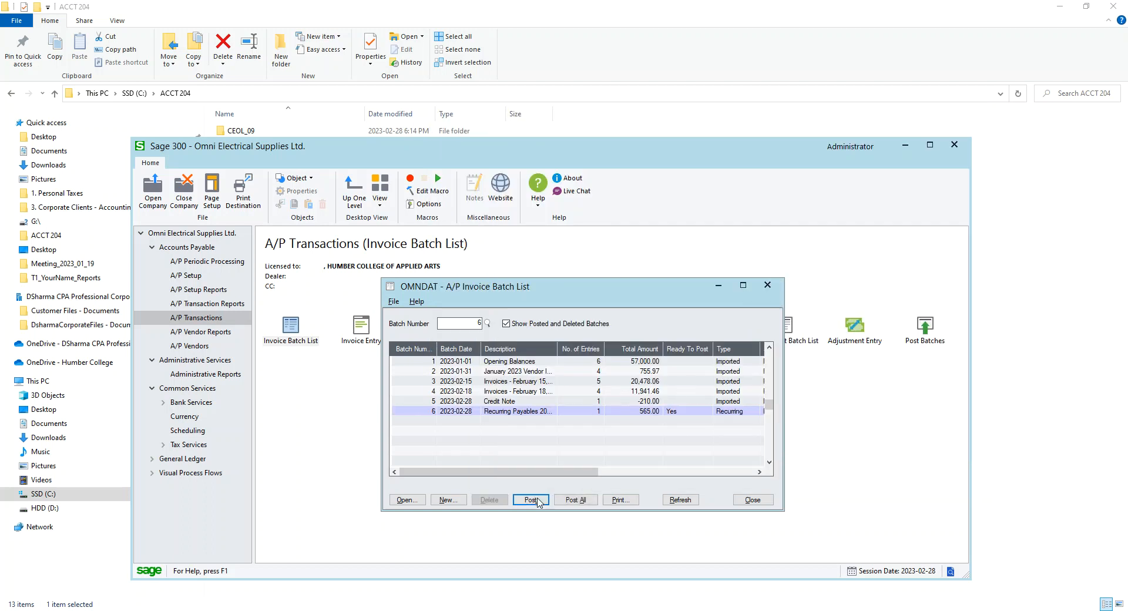
left_click(625, 495)
left_click(752, 500)
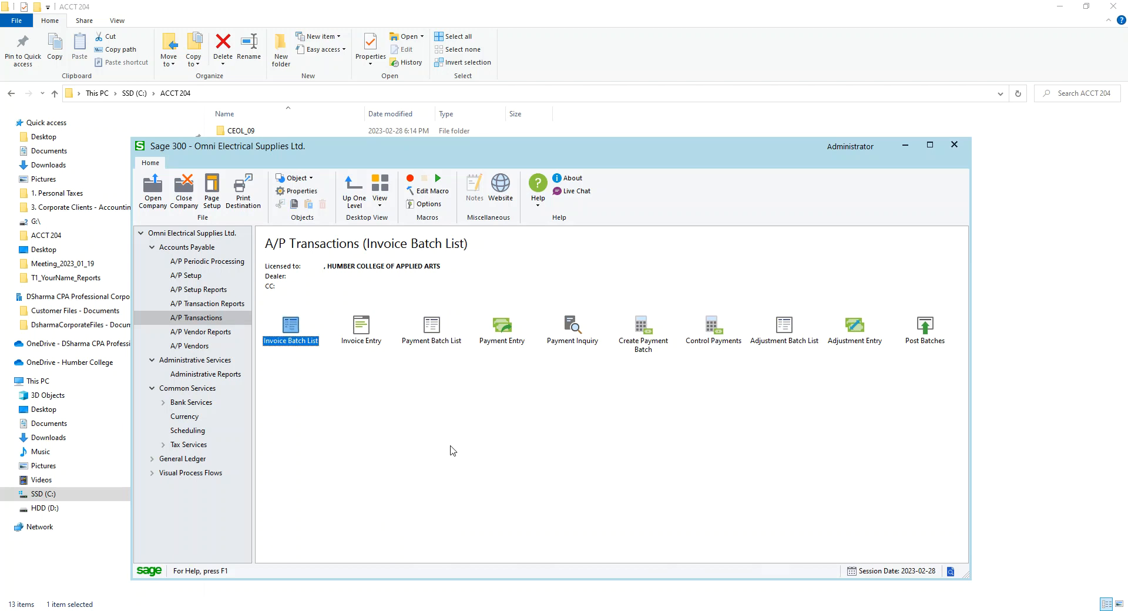
Reopen the Invoice Batch List to check batch 6's status, then close it
left_click(218, 264)
left_click(220, 318)
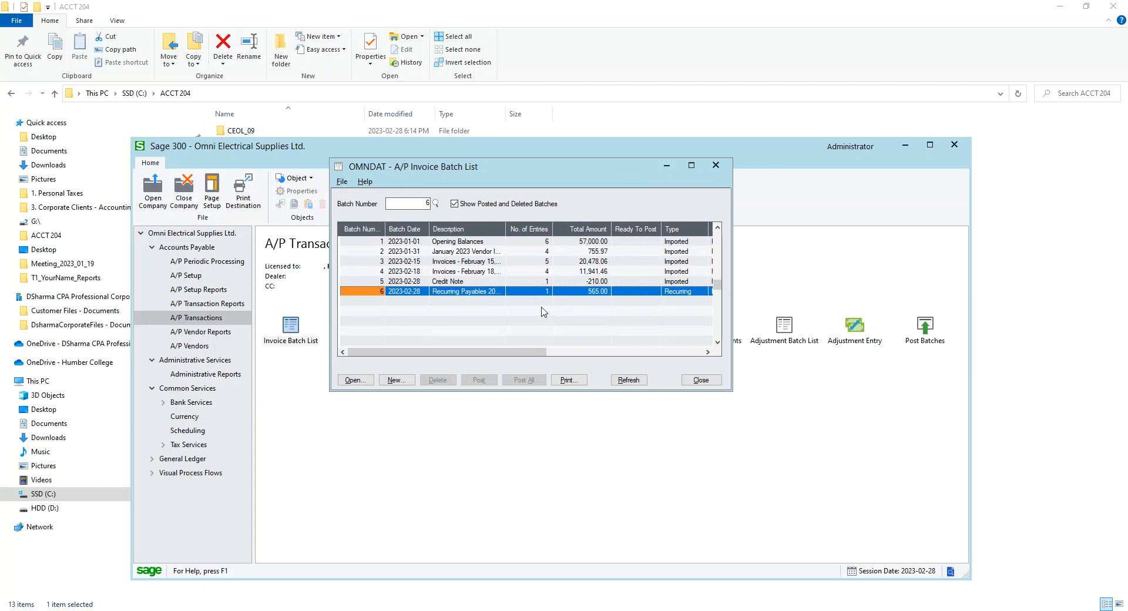
left_click(716, 381)
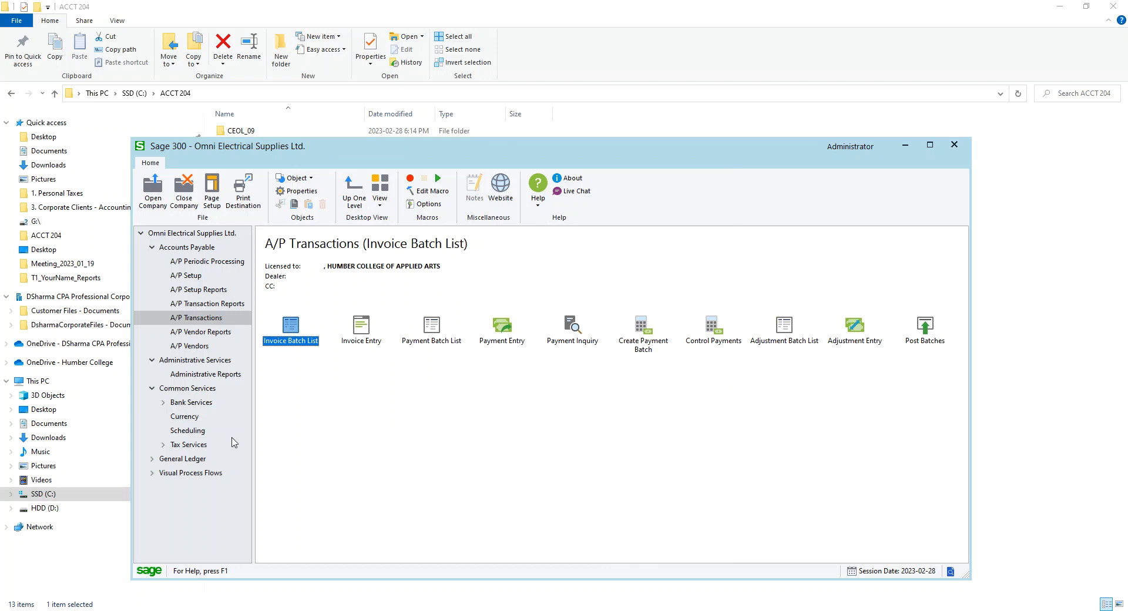
Print the Aged Payables by Due Date report as of 2023-02-28, page through the preview, and close it
left_click(207, 335)
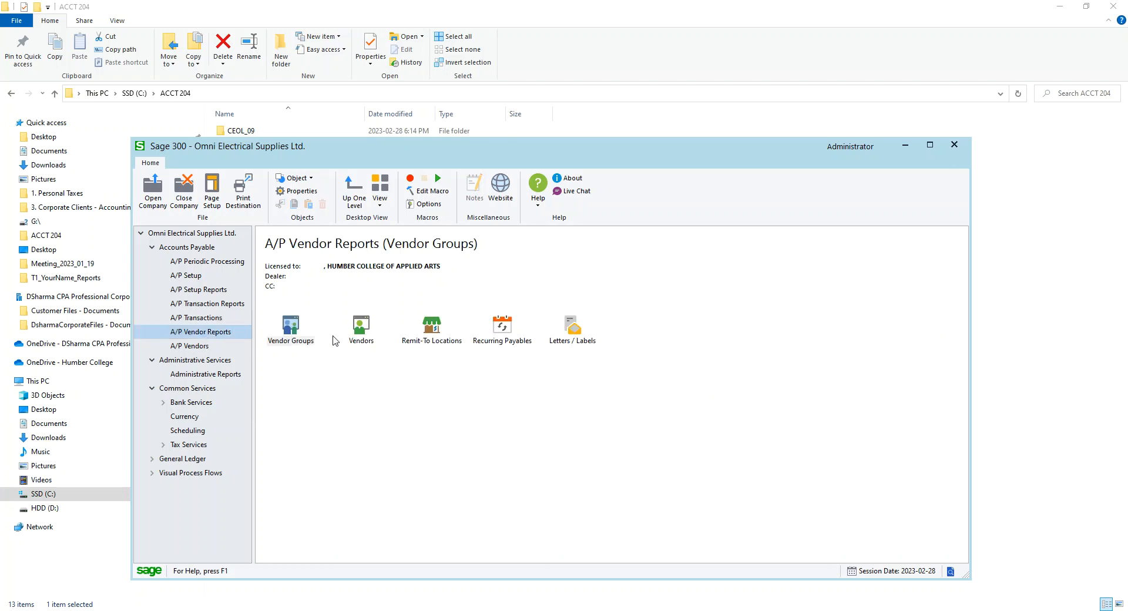
left_click(203, 308)
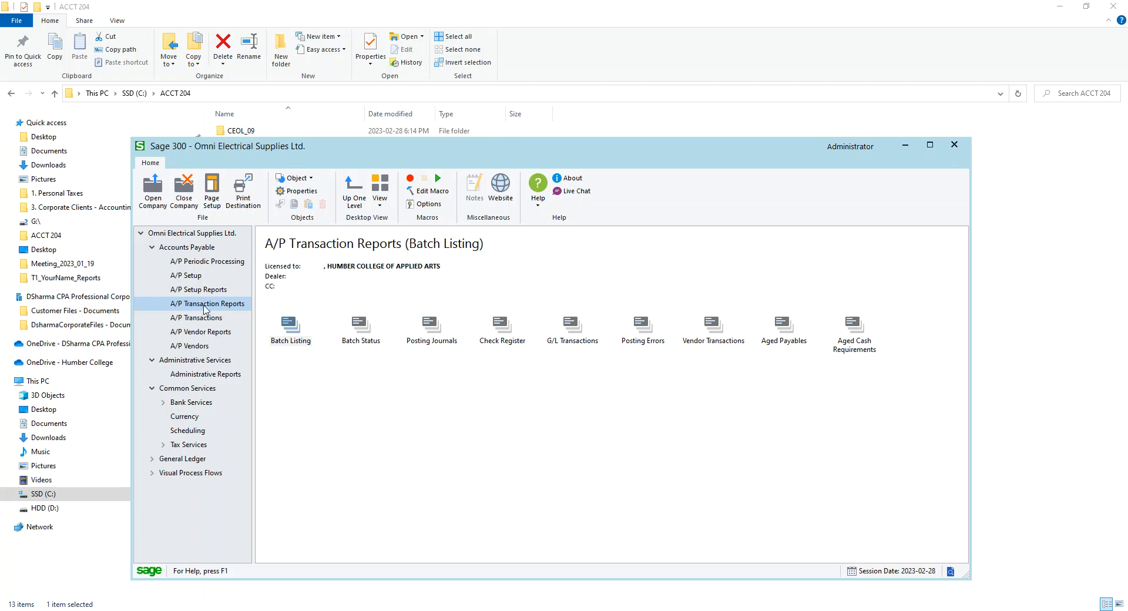
left_click(508, 336)
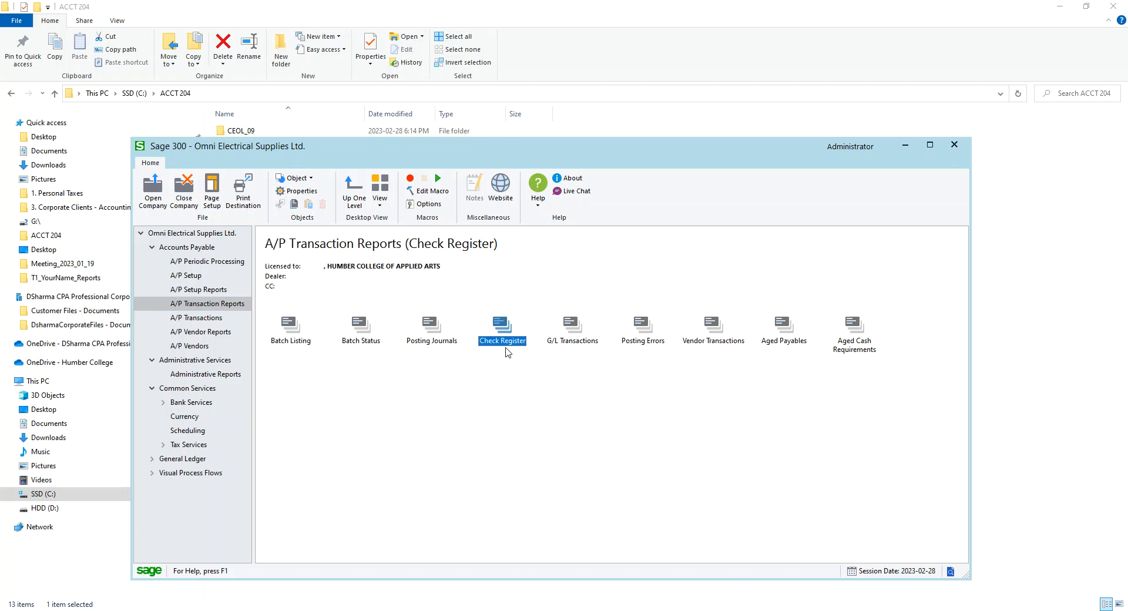
left_click(434, 333)
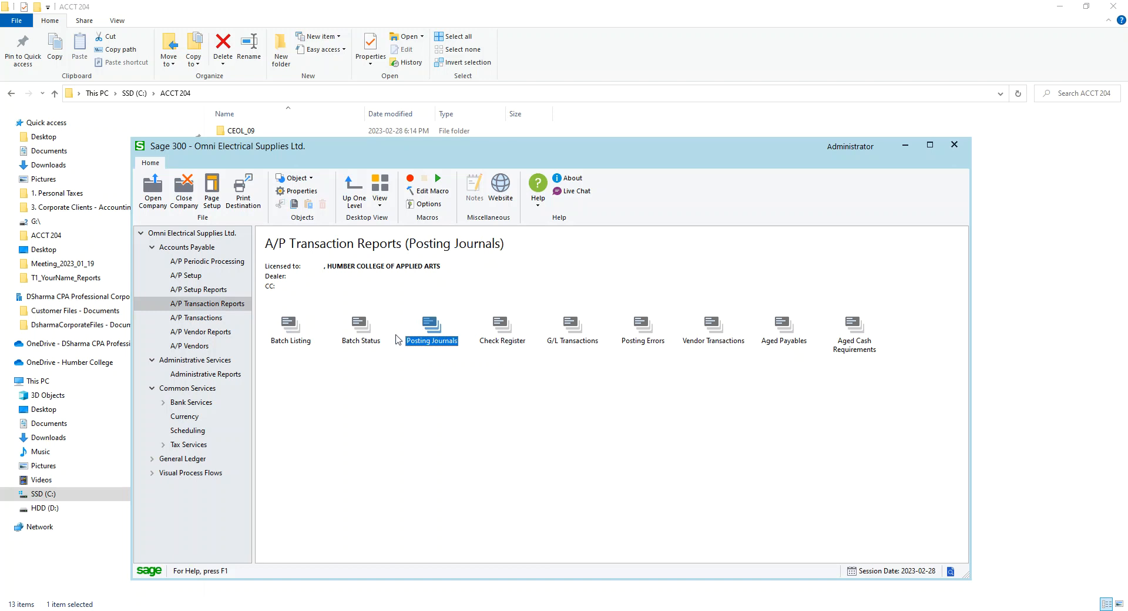
left_click(785, 336)
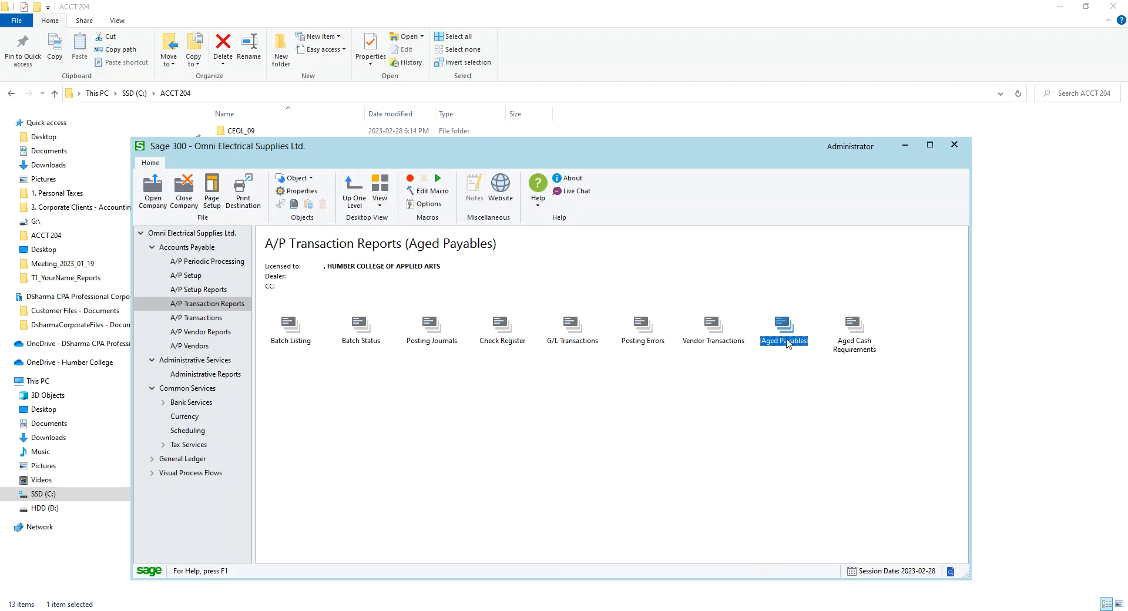
double_click(792, 346)
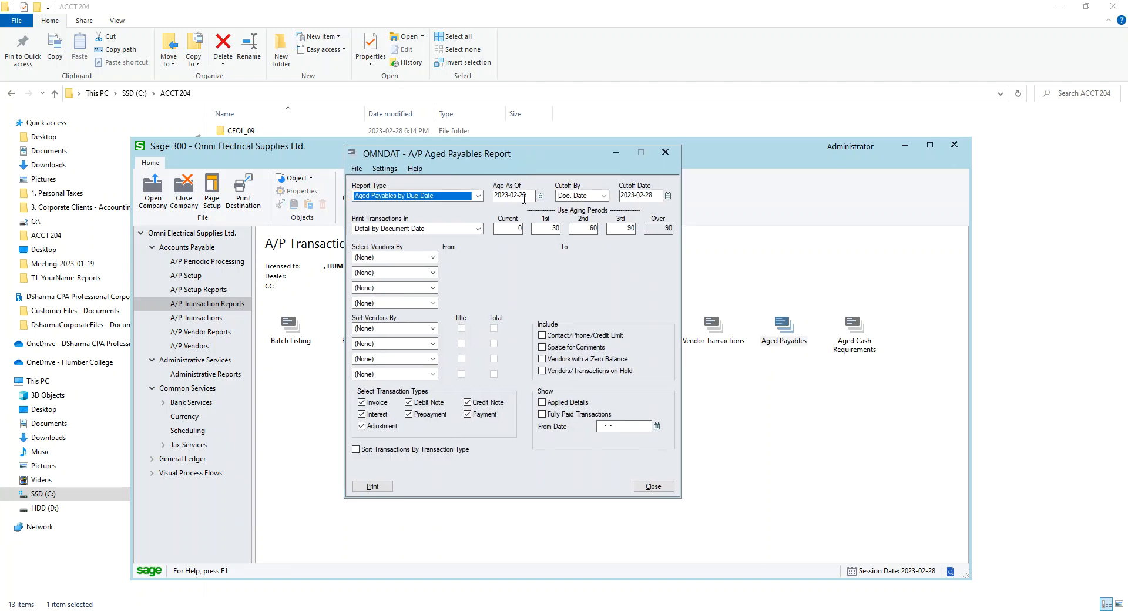
left_click(369, 487)
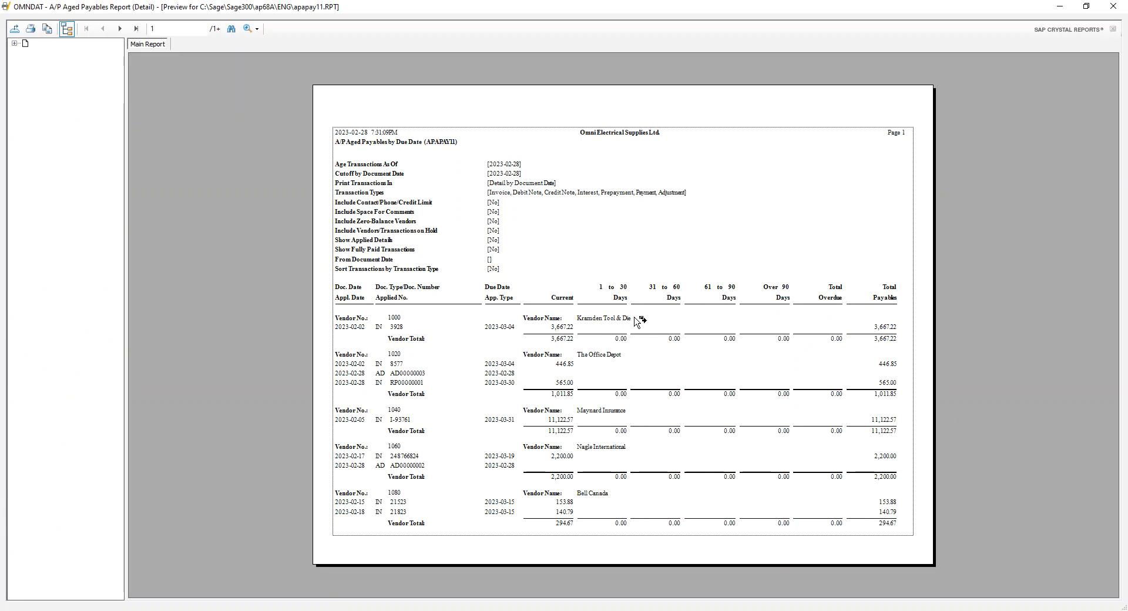
left_click(121, 30)
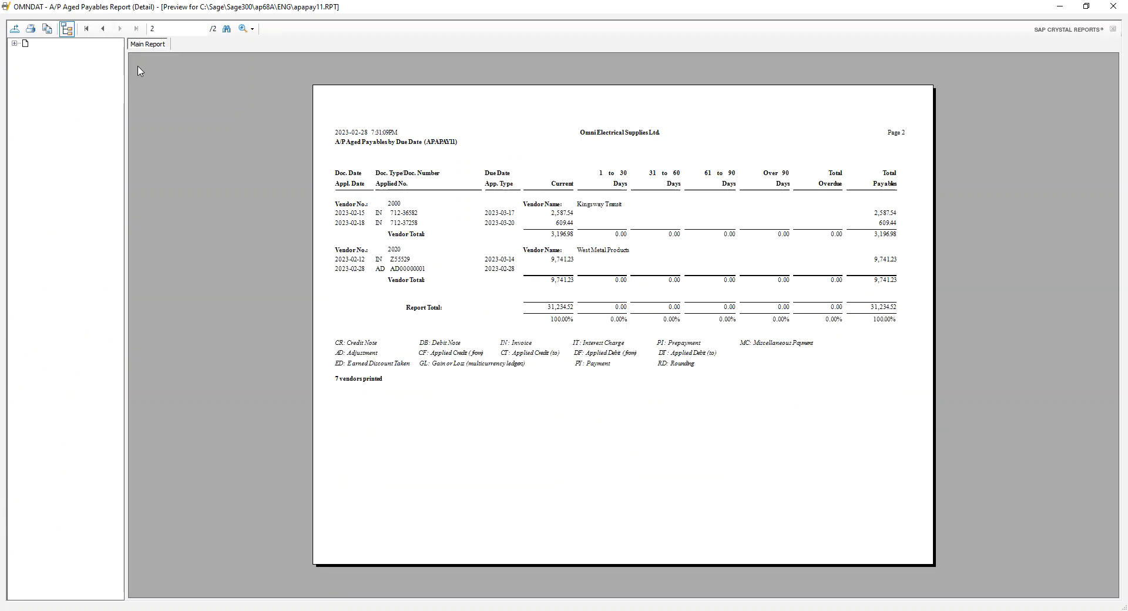
left_click(1115, 7)
left_click(654, 487)
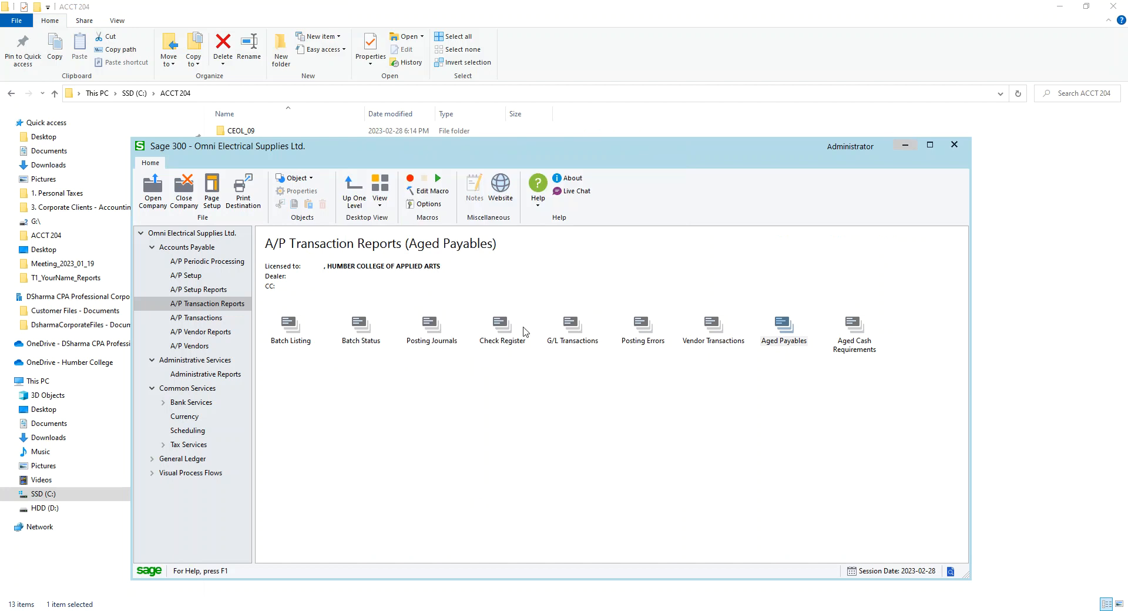
Open the G/L Batch List with posted and deleted batches shown and review the statuses of the A/P subledger batches, then close it
left_click(502, 323)
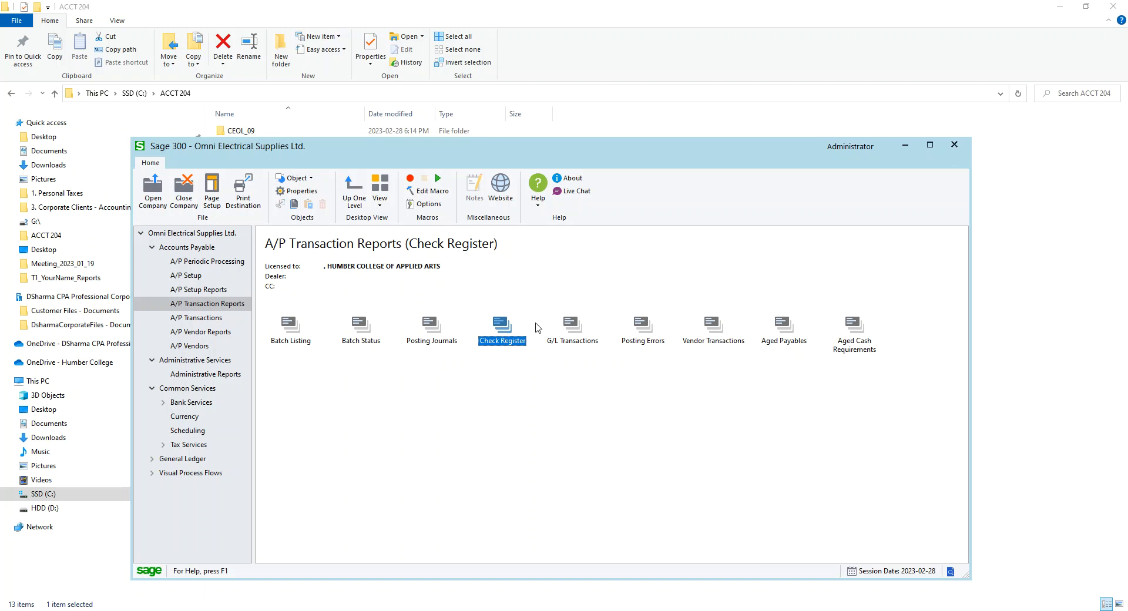
left_click(200, 321)
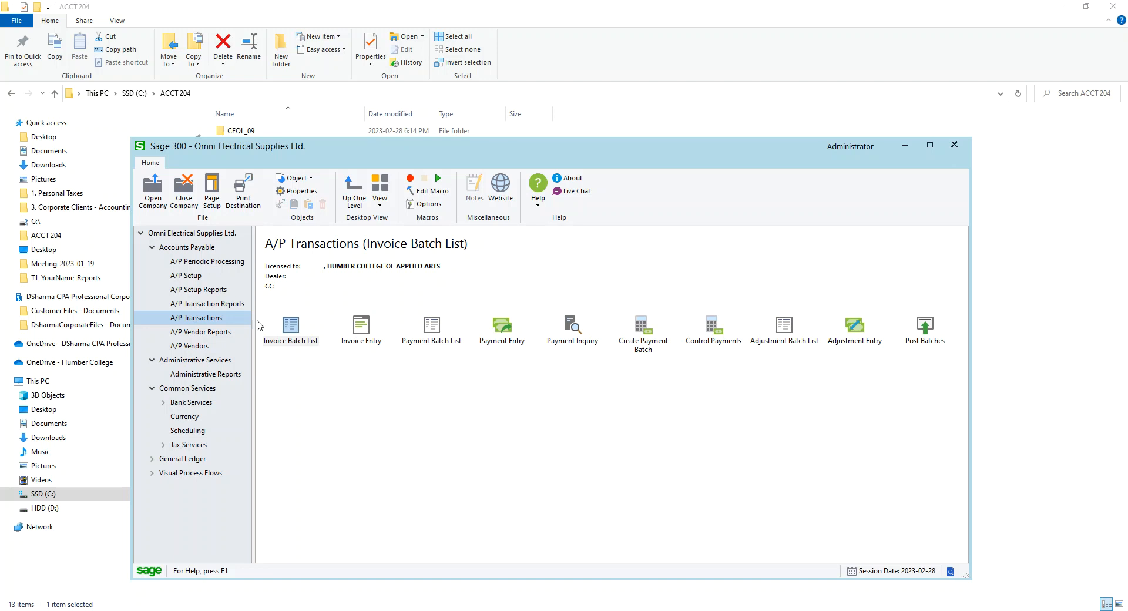
left_click(930, 144)
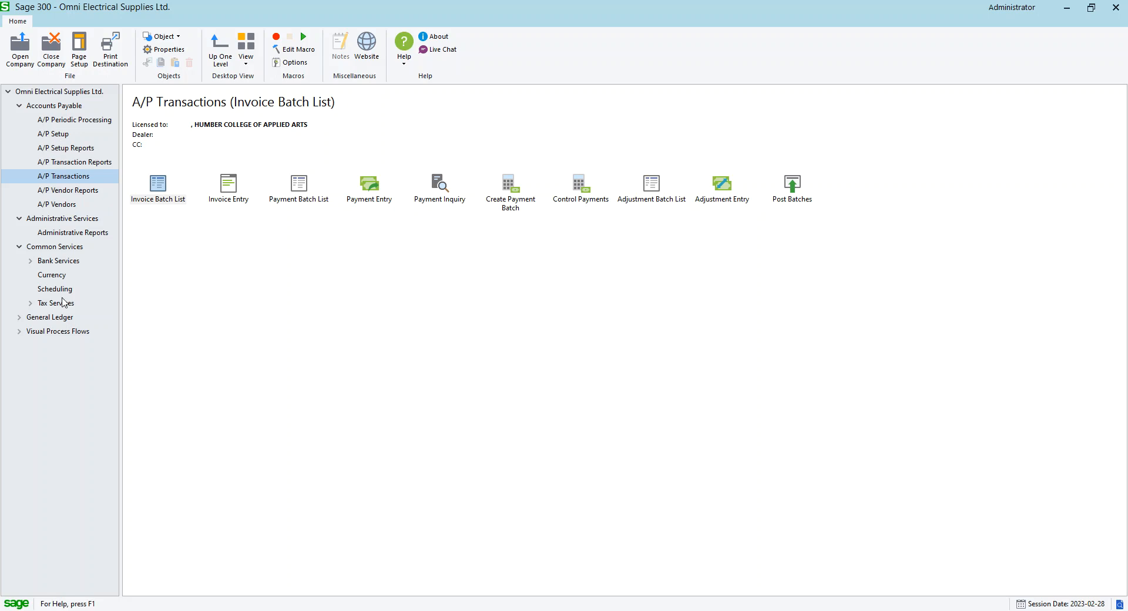
left_click(17, 320)
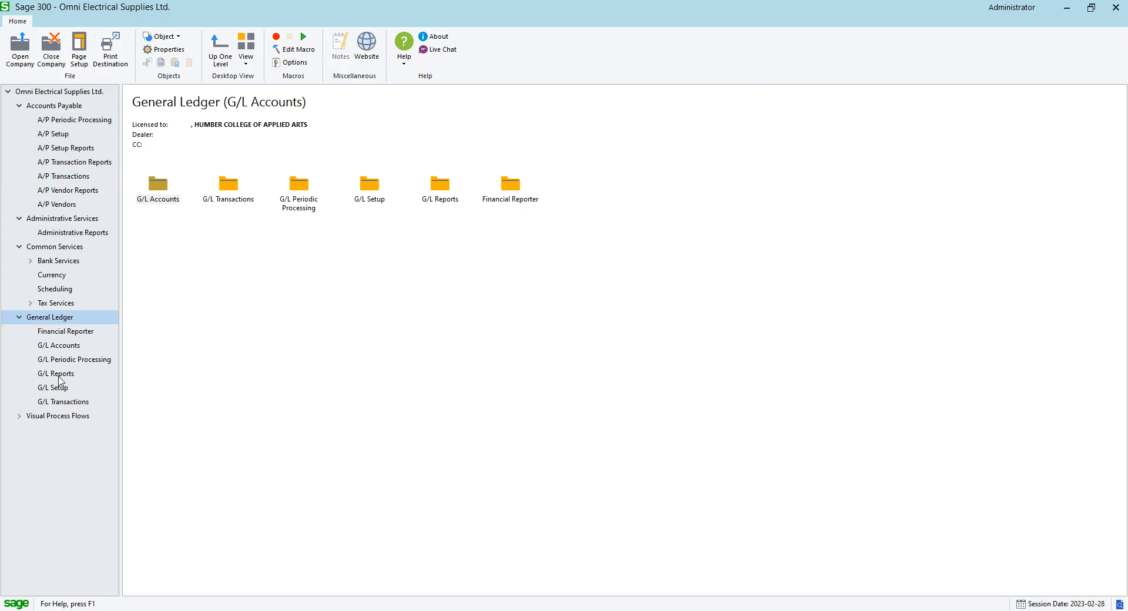
left_click(63, 401)
left_click(157, 186)
left_click(286, 316)
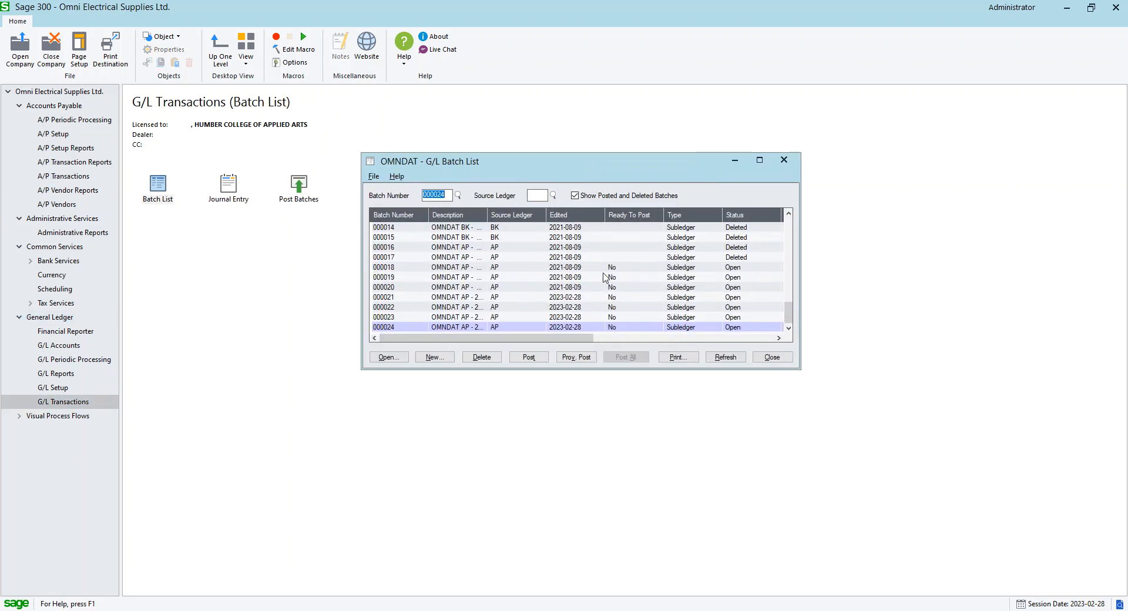
left_click(739, 268)
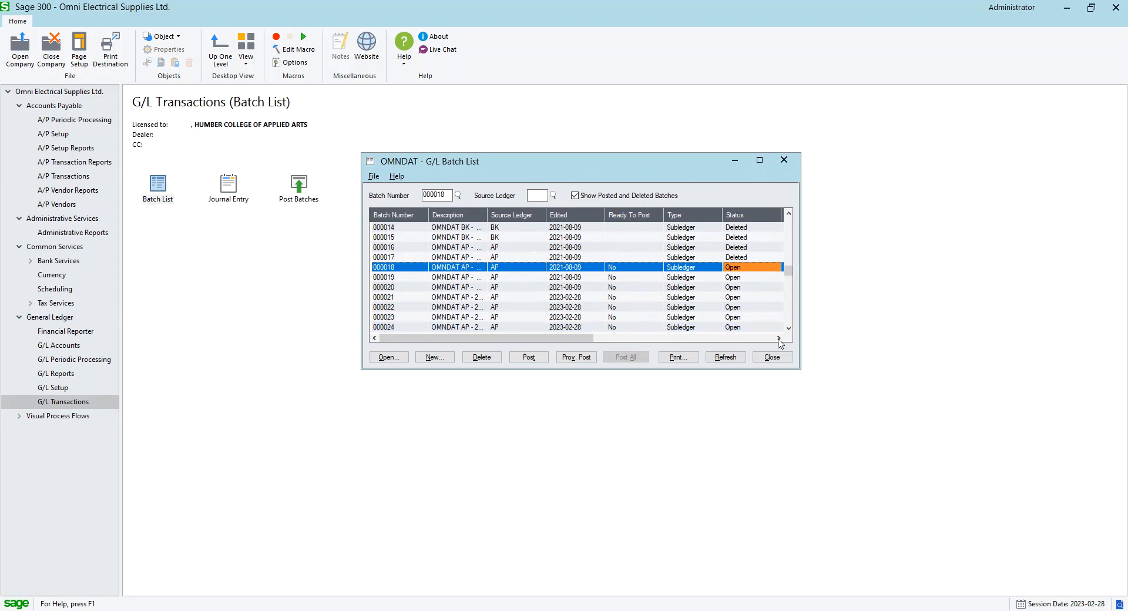
left_click_drag(799, 369, 995, 577)
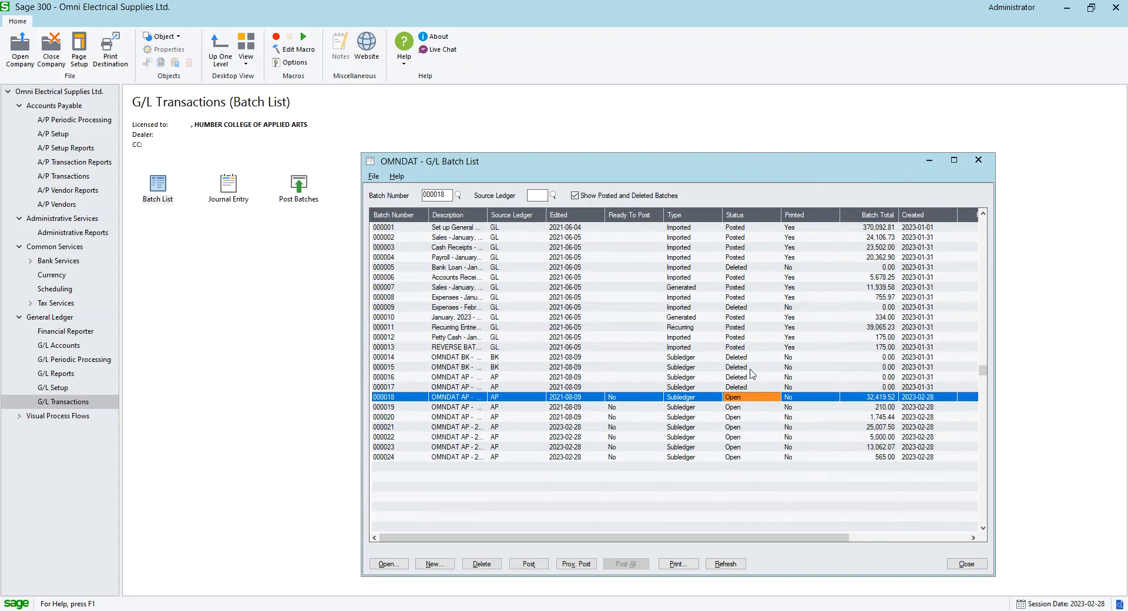
left_click(745, 377)
left_click(743, 386)
left_click(735, 400)
left_click(741, 407)
left_click(741, 417)
left_click(742, 426)
left_click(743, 437)
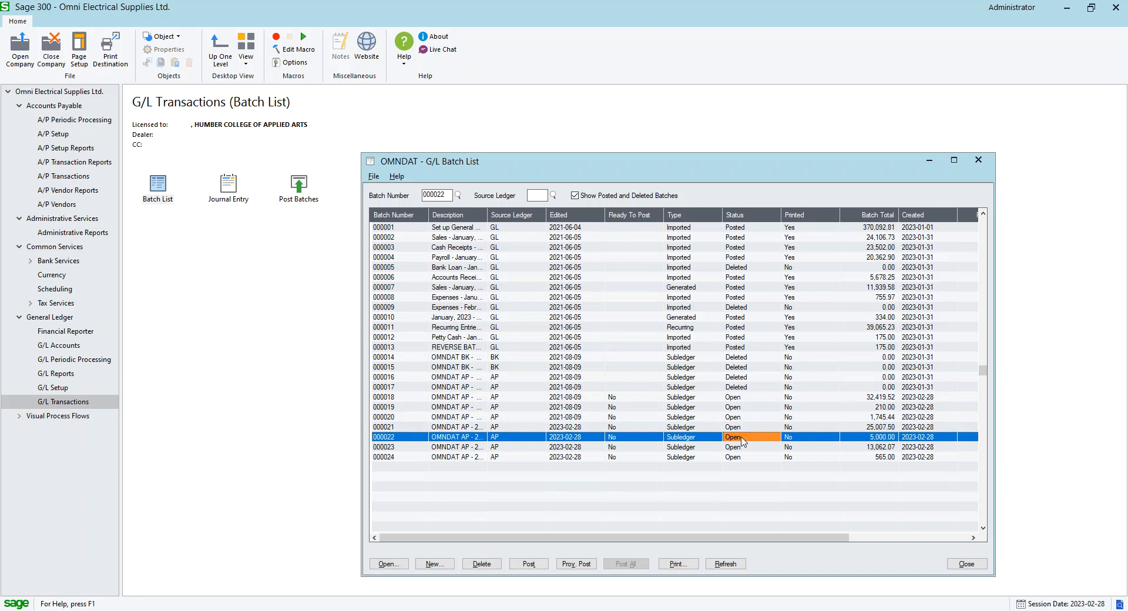
left_click(740, 448)
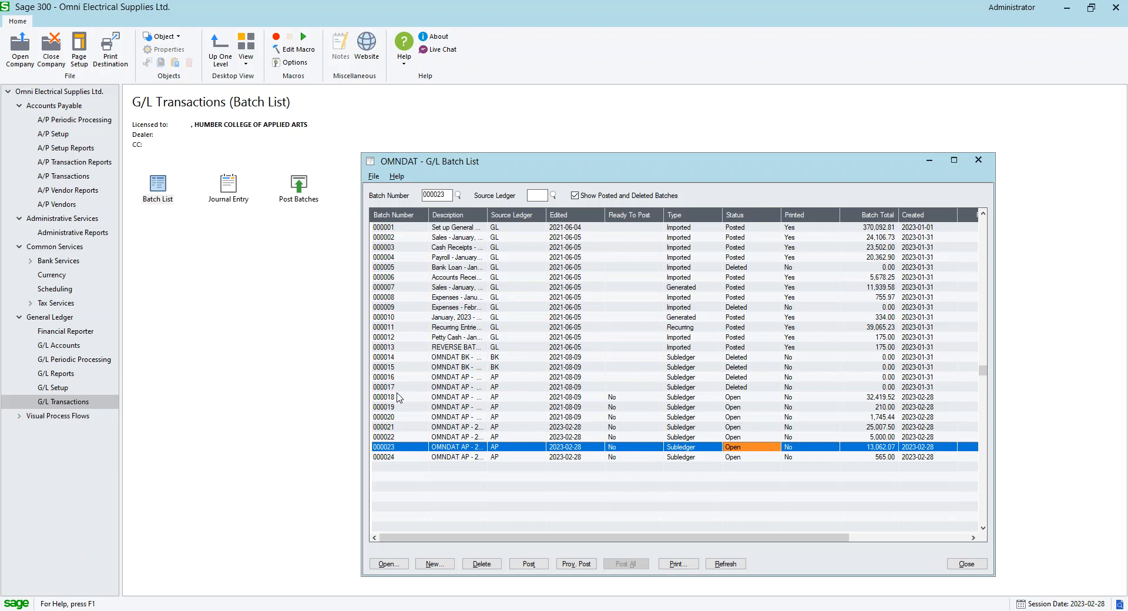
left_click(978, 160)
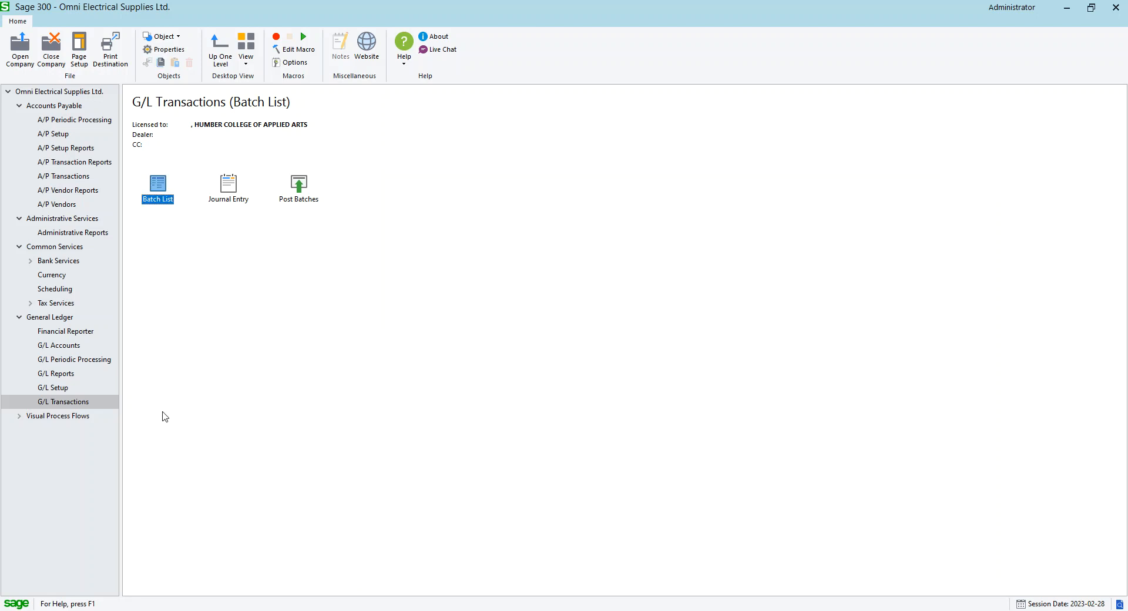
Open Reconcile Statements for bank TDCHQ and set both the statement date and reconciliation date to 2023-02-28
left_click(31, 261)
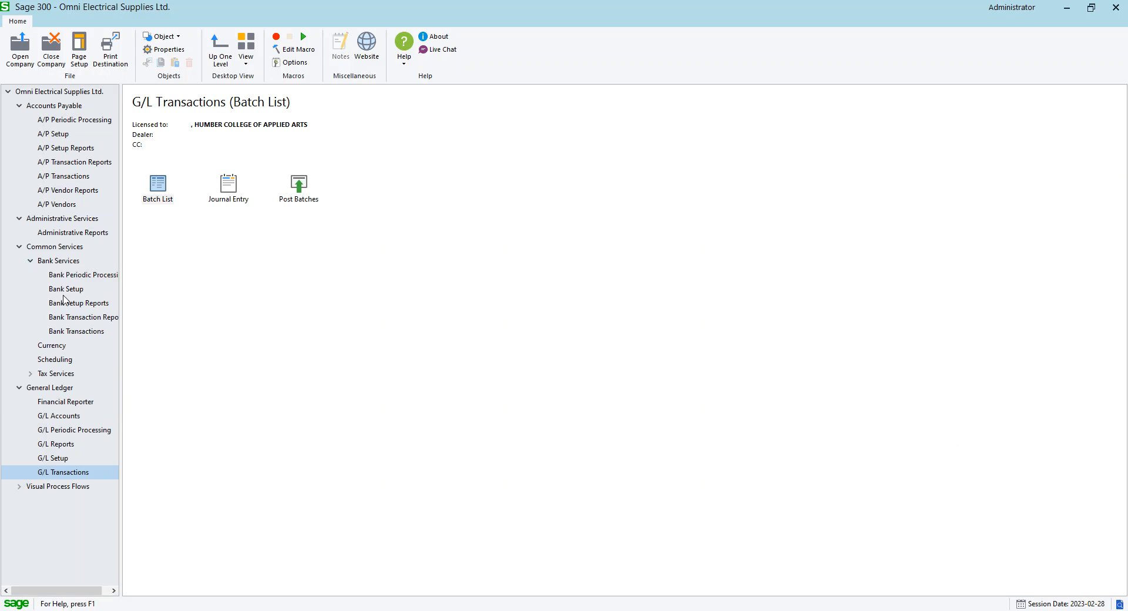
left_click(77, 331)
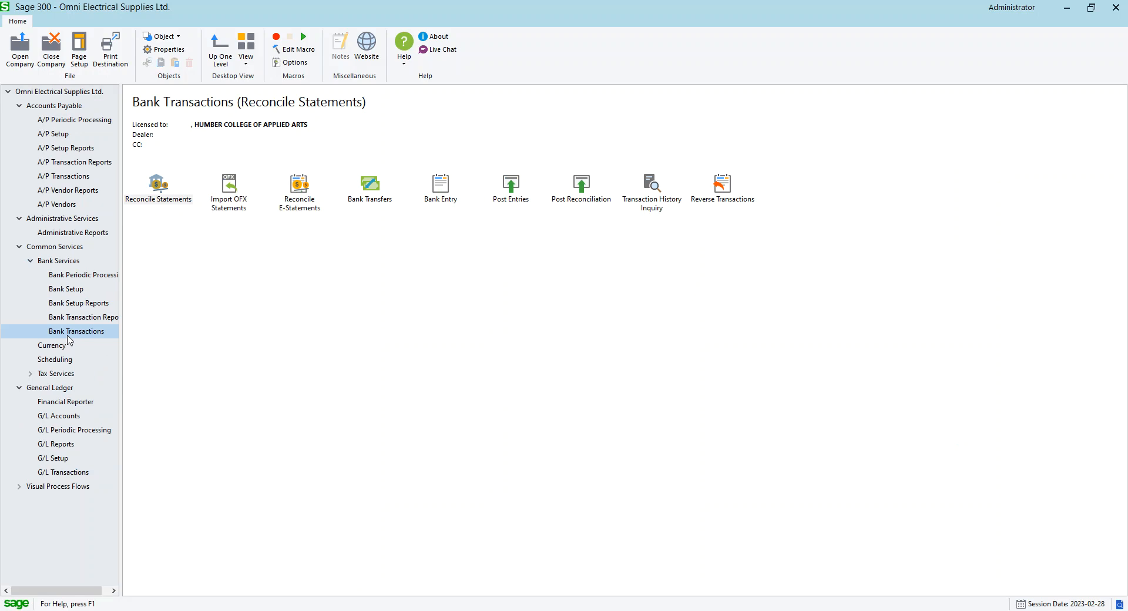
left_click(87, 274)
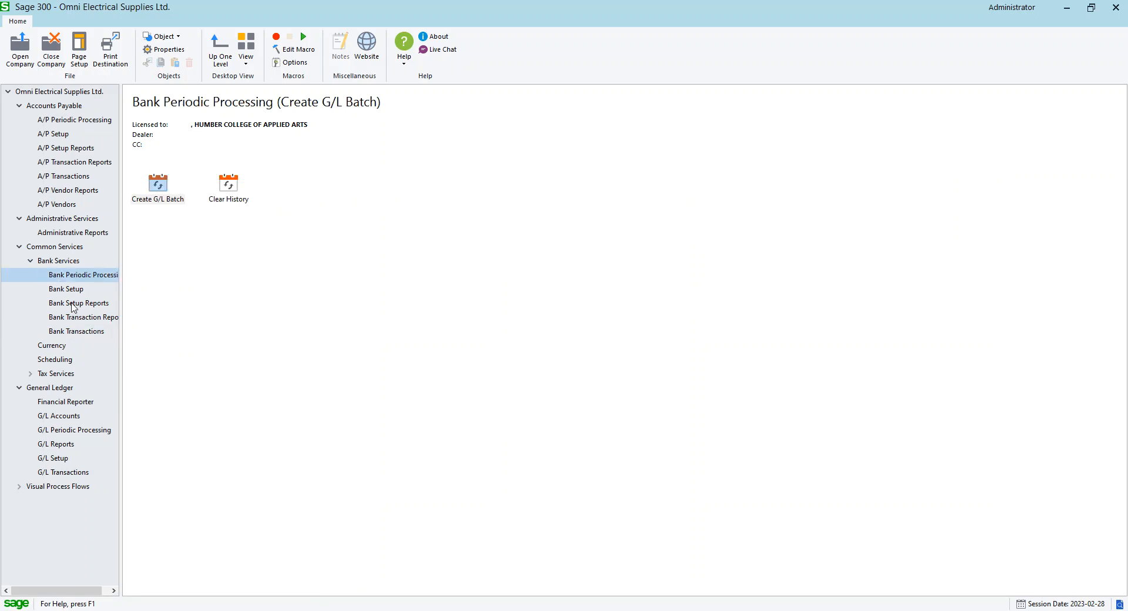
left_click(80, 332)
double_click(152, 199)
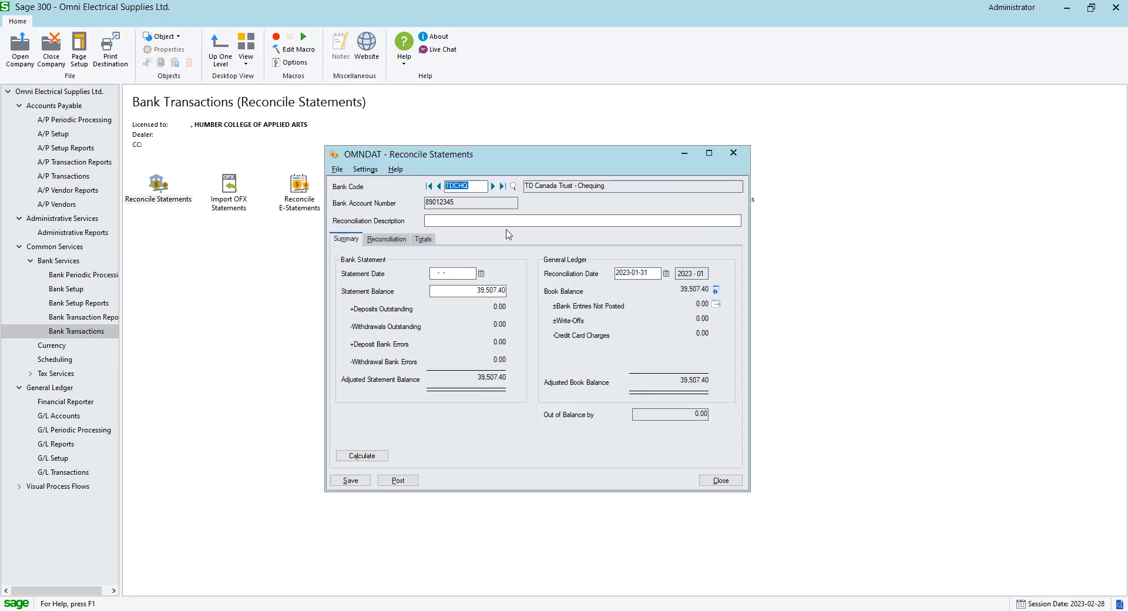
left_click(481, 274)
left_click(394, 351)
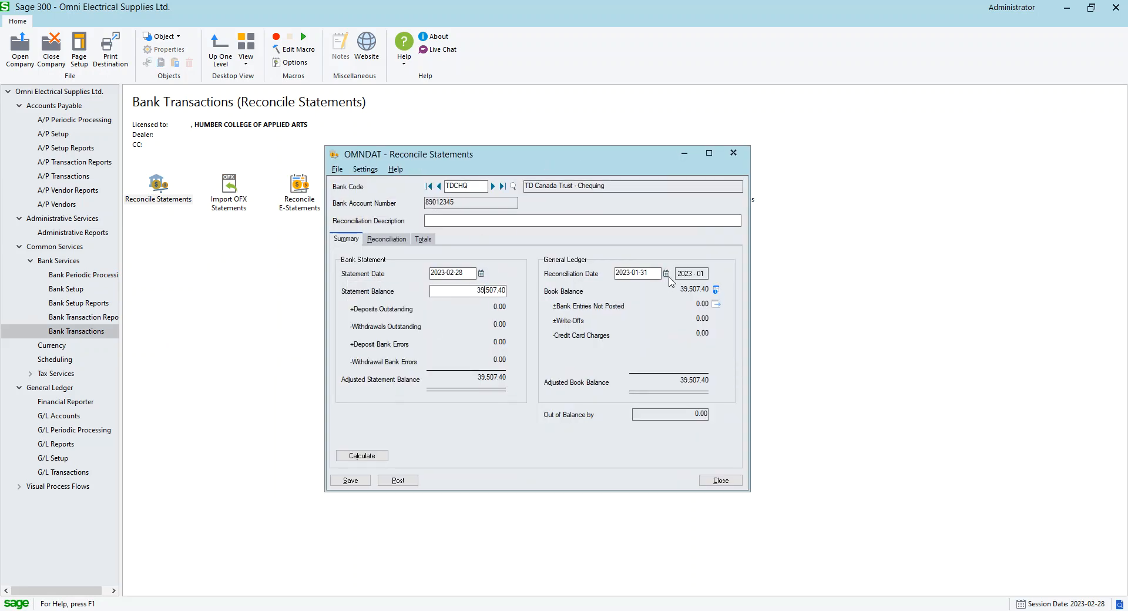
left_click(666, 273)
left_click(656, 291)
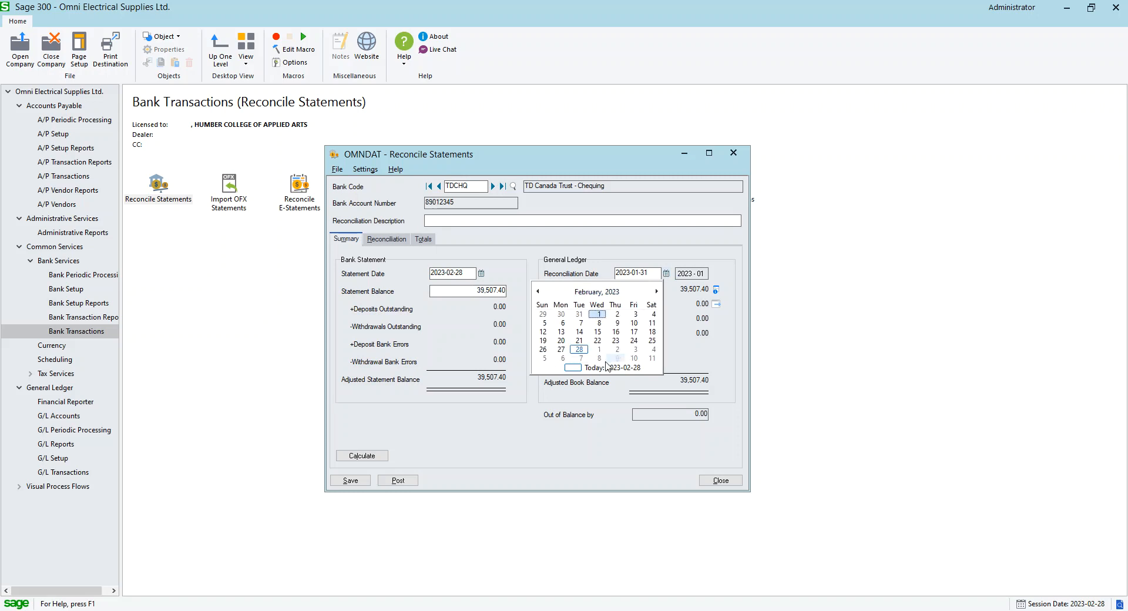
left_click(579, 349)
Review the outstanding February withdrawals and their reconciliation status options on the Reconciliation tab, then close Reconcile Statements
left_click(388, 239)
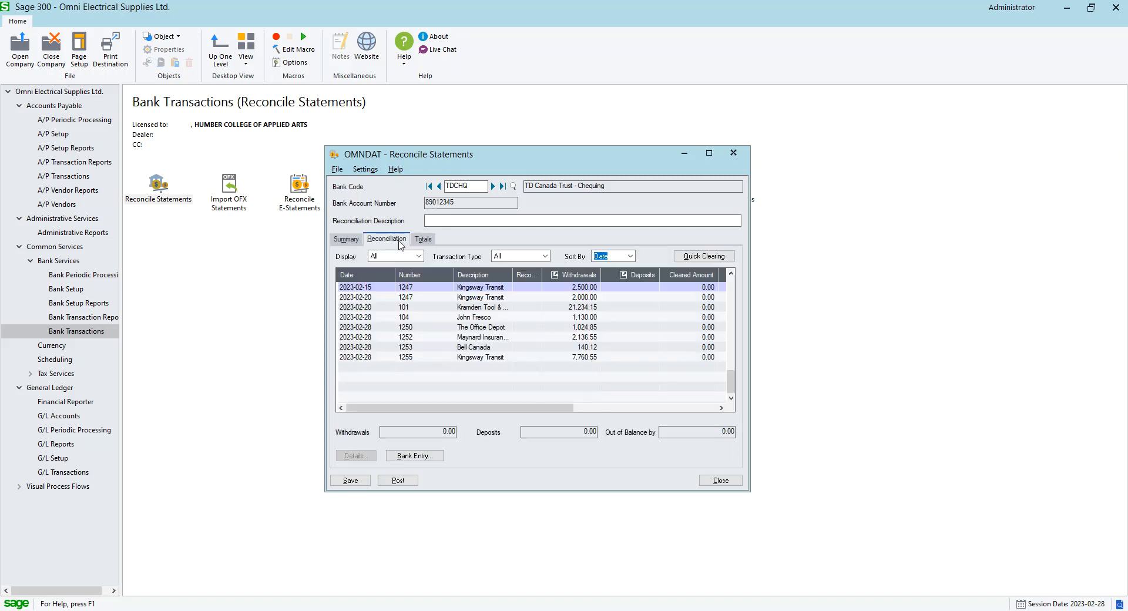
left_click(708, 153)
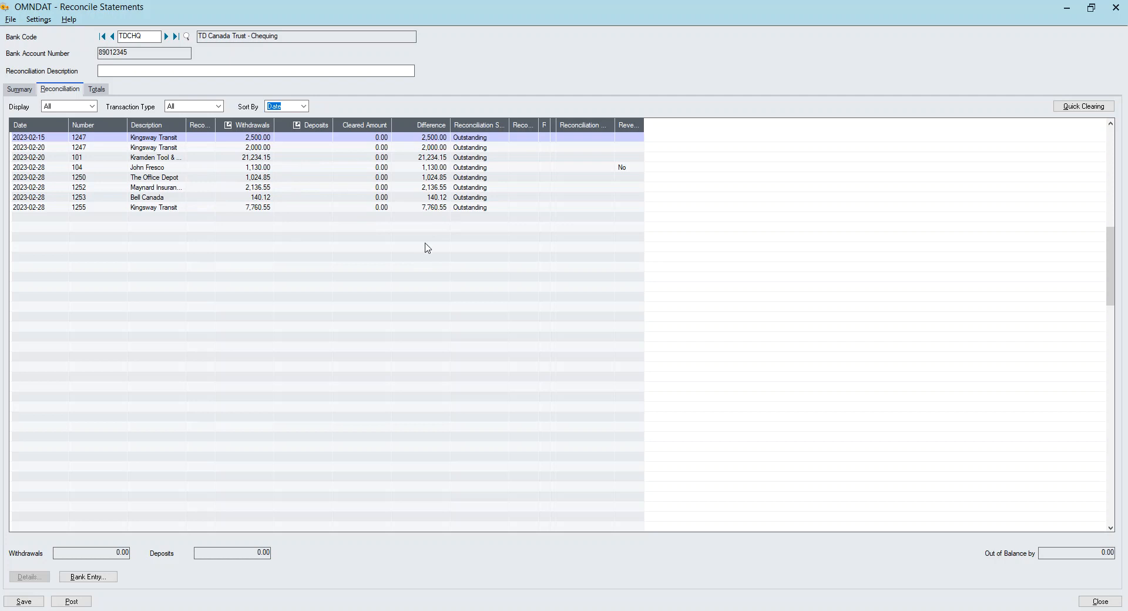
left_click(501, 139)
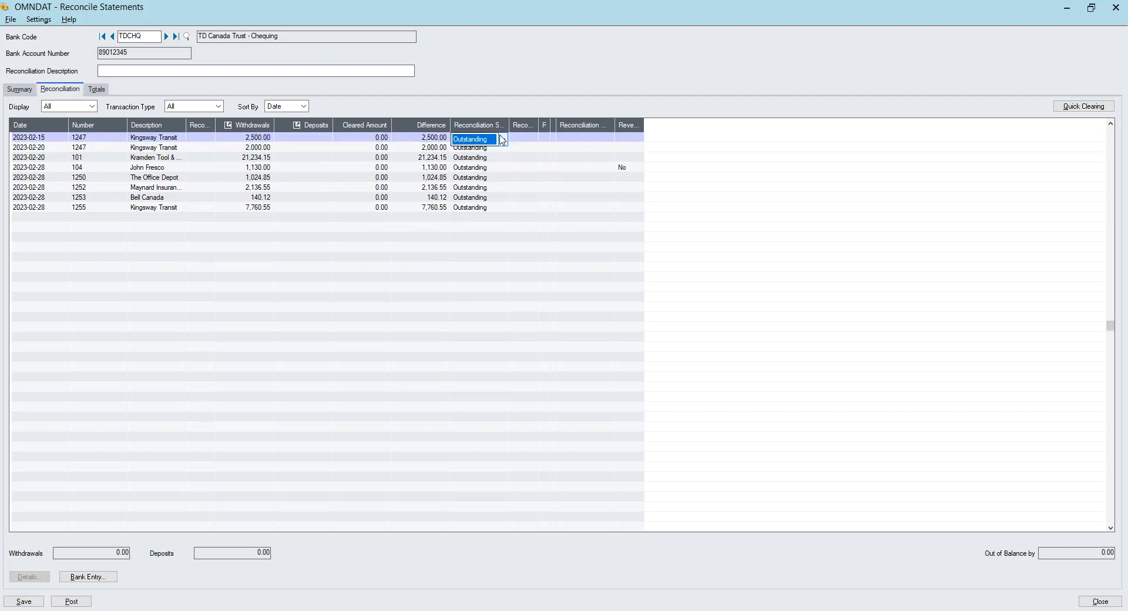
left_click(503, 139)
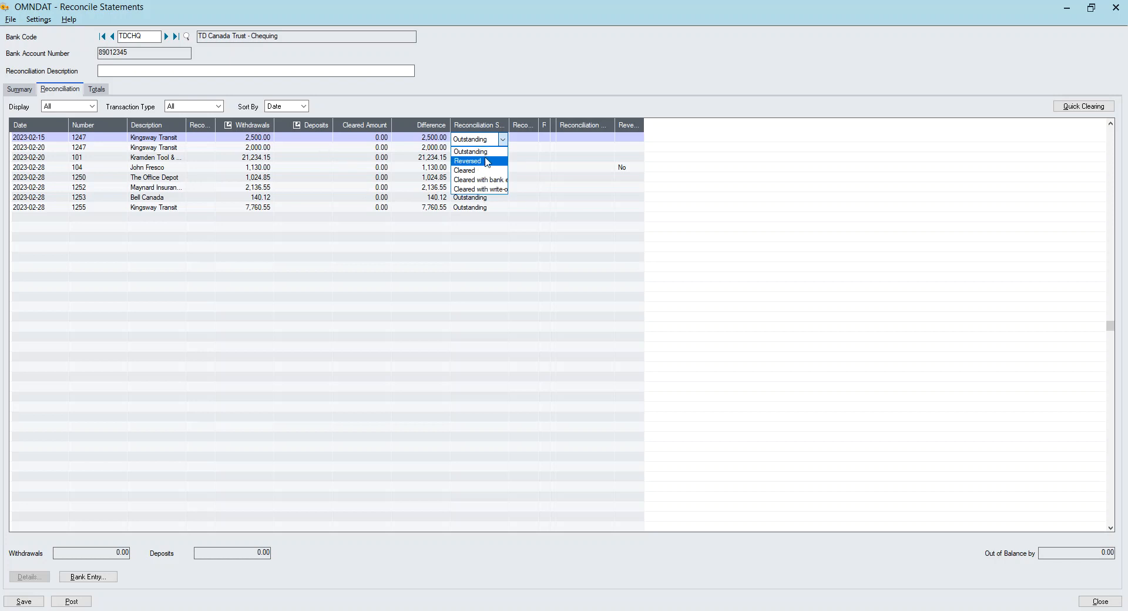
left_click(471, 104)
left_click(560, 179)
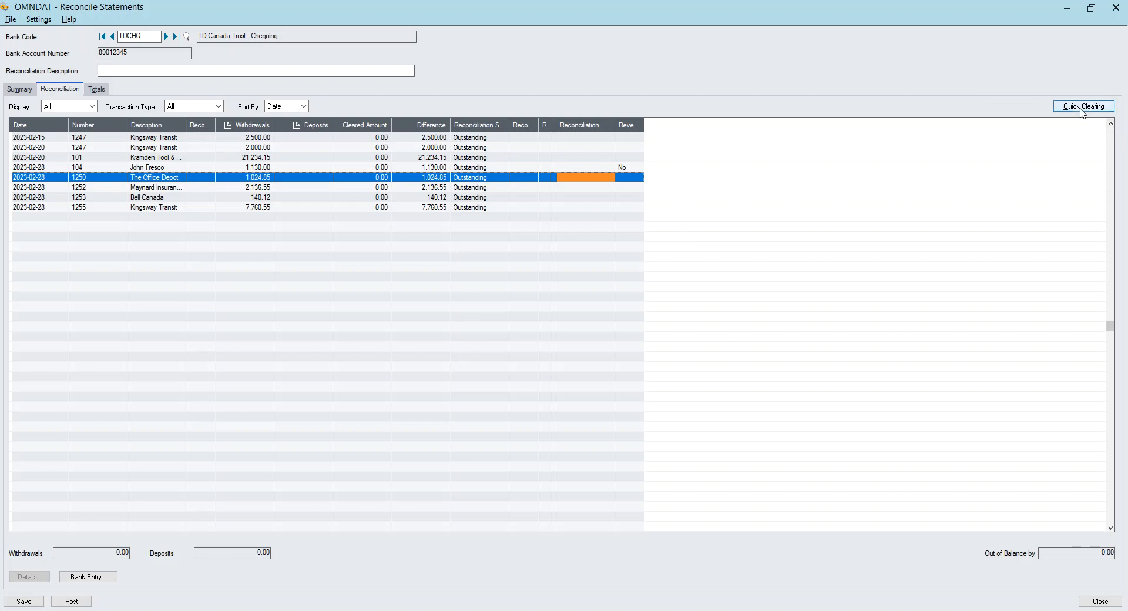
left_click(485, 139)
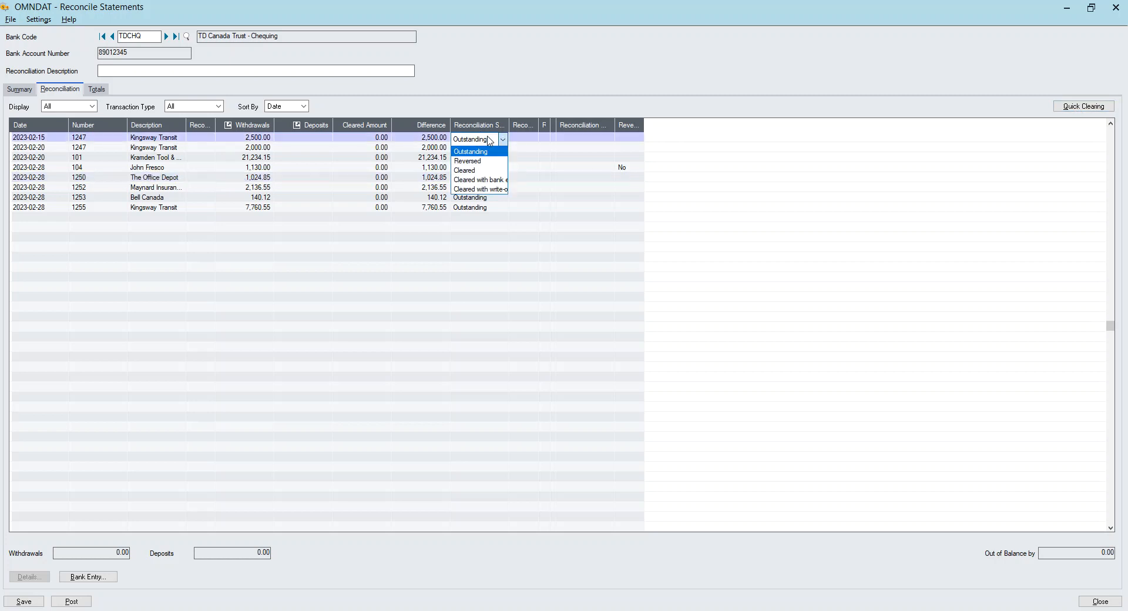
left_click(817, 291)
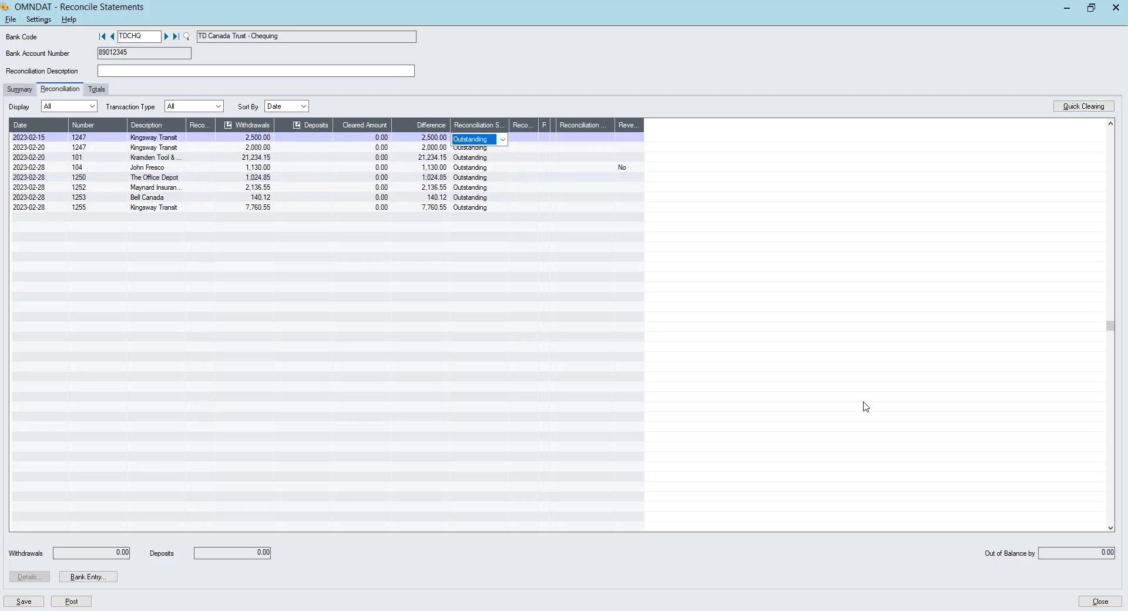
left_click(1102, 603)
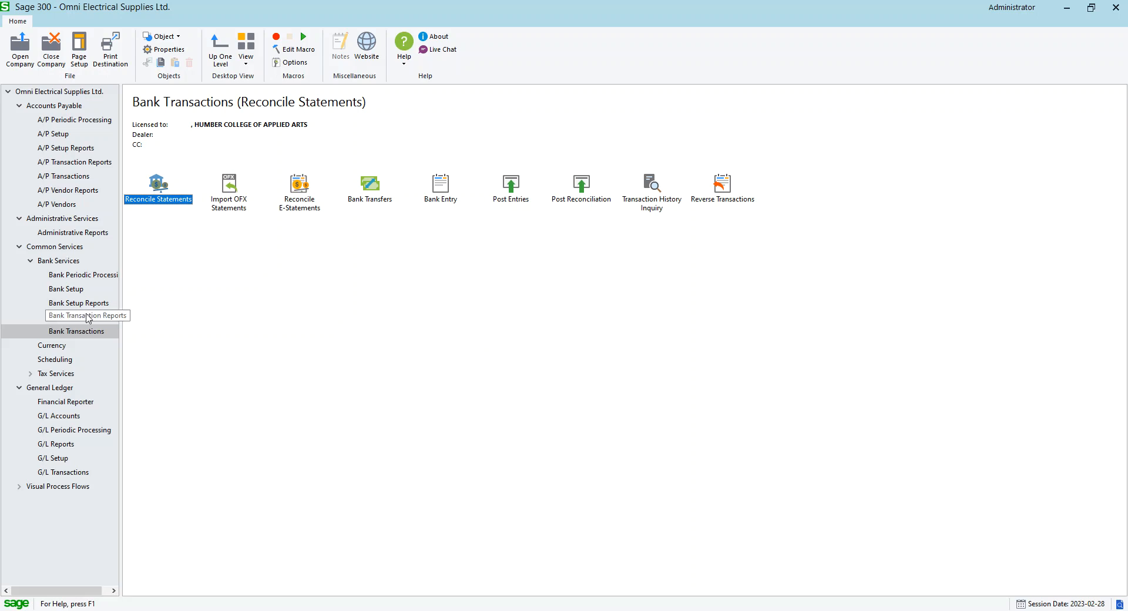
left_click(305, 384)
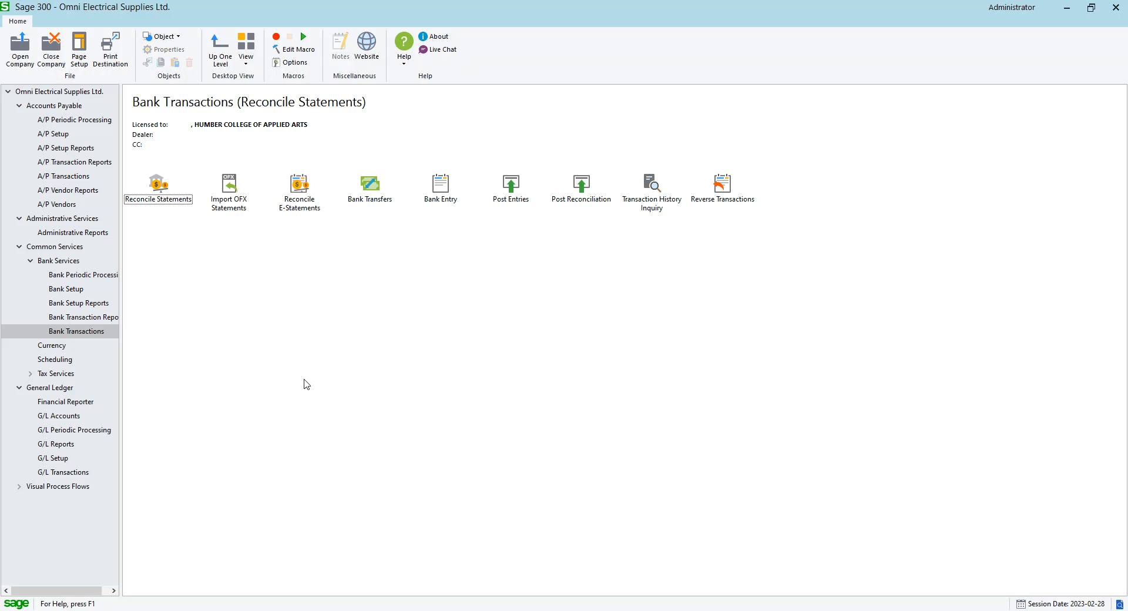